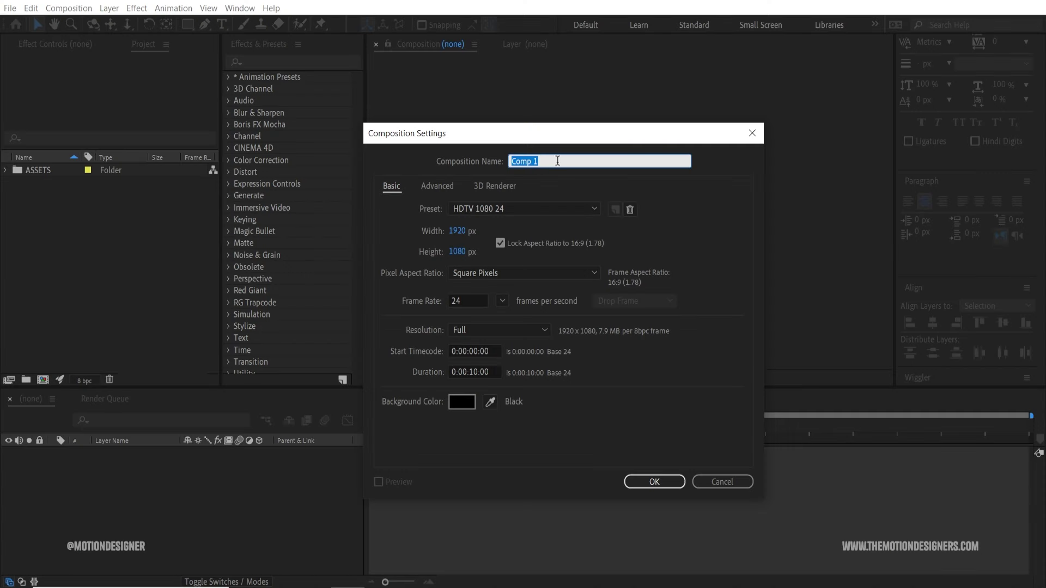
# Create a composition named Main Comp with the HDTV 1080 24 preset and a 10-second duration.
pyautogui.click(573, 158)
pyautogui.moveTo(572, 156); pyautogui.dragTo(391, 171)
pyautogui.write('Main Comp')
pyautogui.click(653, 481)
pyautogui.click(498, 378)
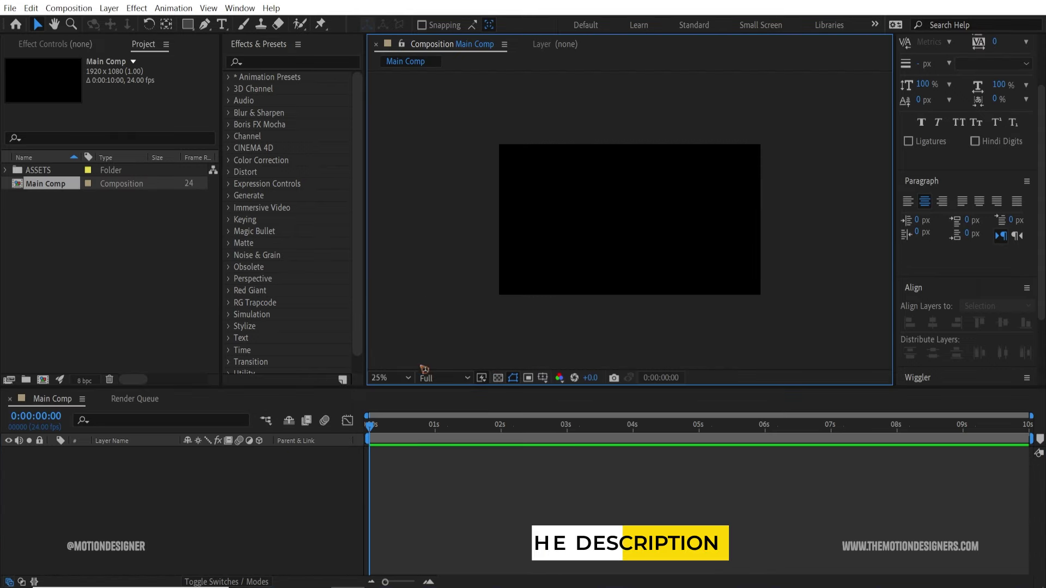
# Add the pexels forest JPG from the ASSETS folder to Main Comp and make it a 3D layer.
pyautogui.click(6, 170)
pyautogui.click(60, 210)
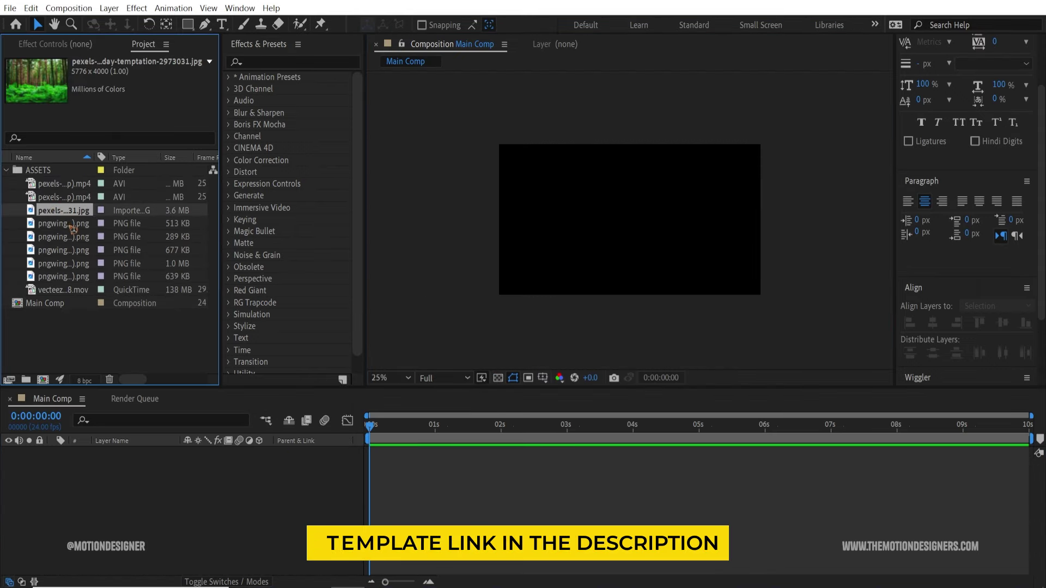
pyautogui.moveTo(72, 228); pyautogui.dragTo(261, 458)
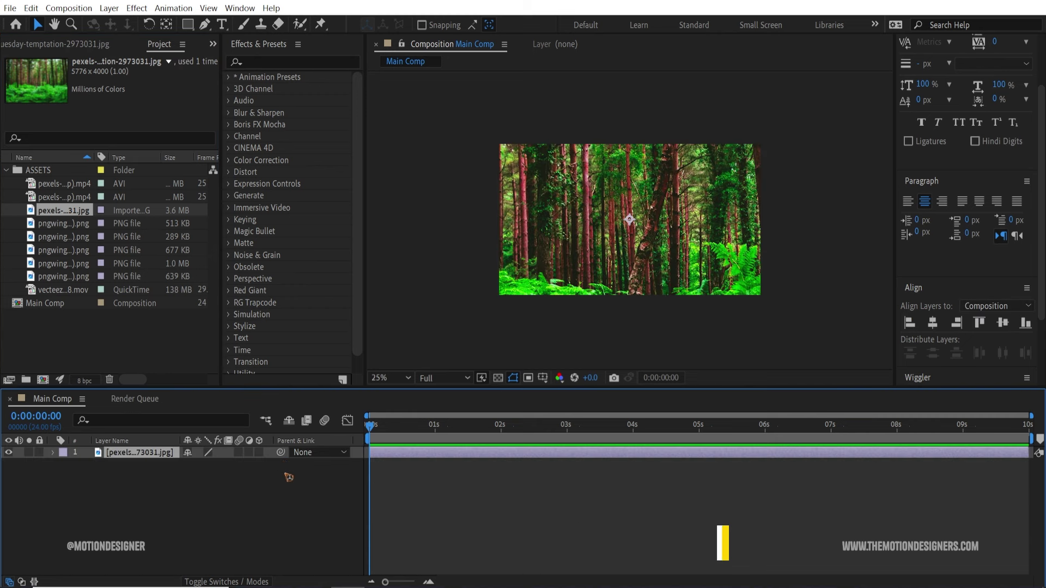
pyautogui.click(259, 453)
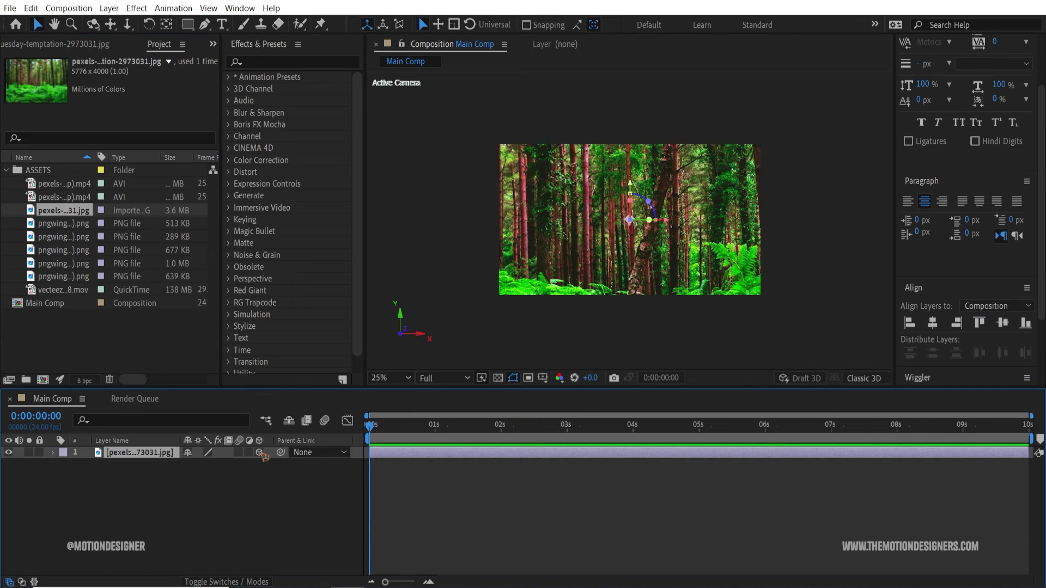
# Add a two-node camera layer with the 50mm preset to Main Comp.
pyautogui.click(109, 8)
pyautogui.moveTo(116, 22)
pyautogui.click(371, 68)
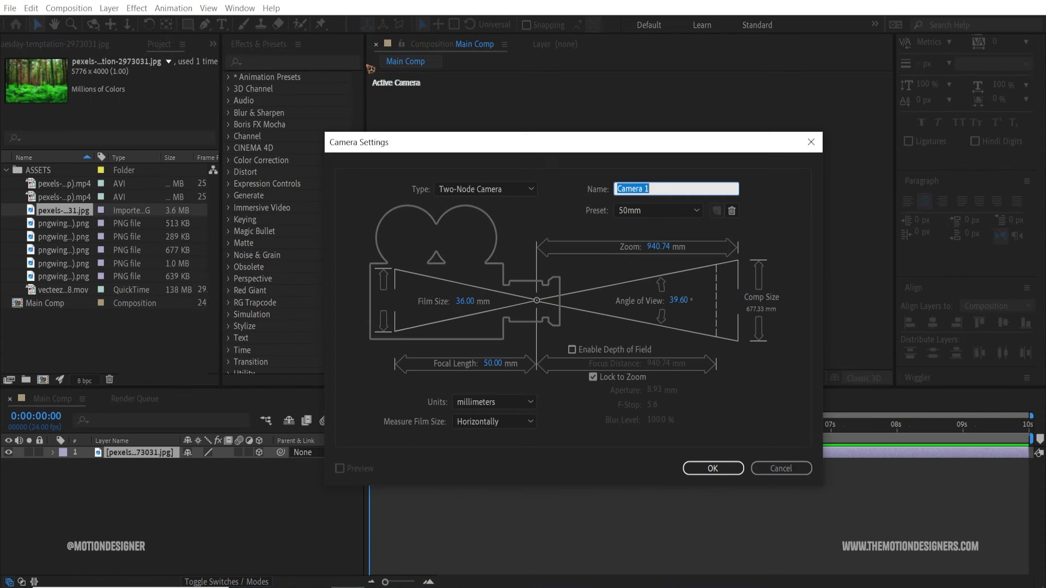
pyautogui.click(724, 472)
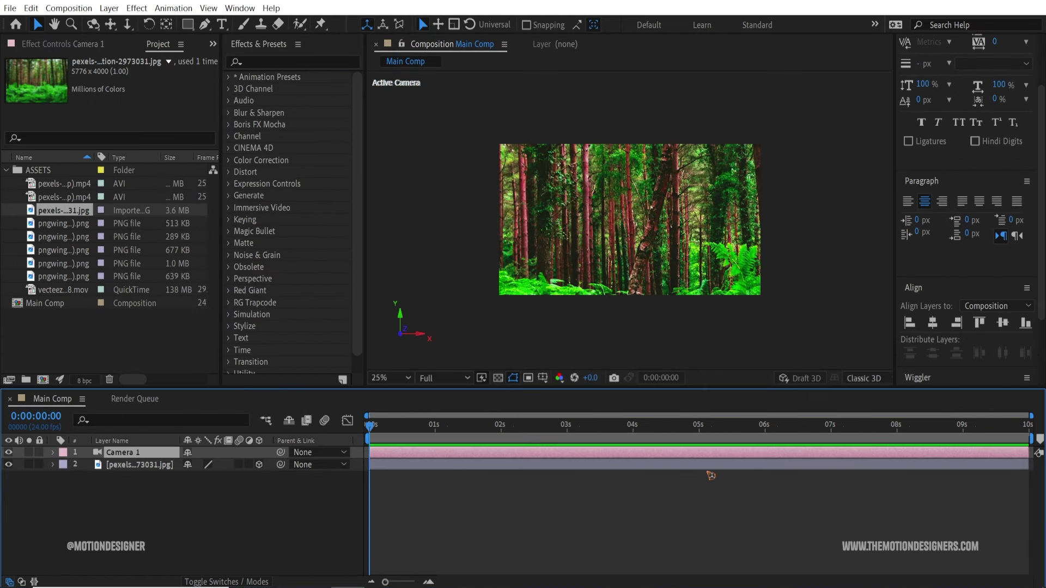
# Add a null object and parent Camera 1 to it.
pyautogui.click(109, 8)
pyautogui.moveTo(124, 23)
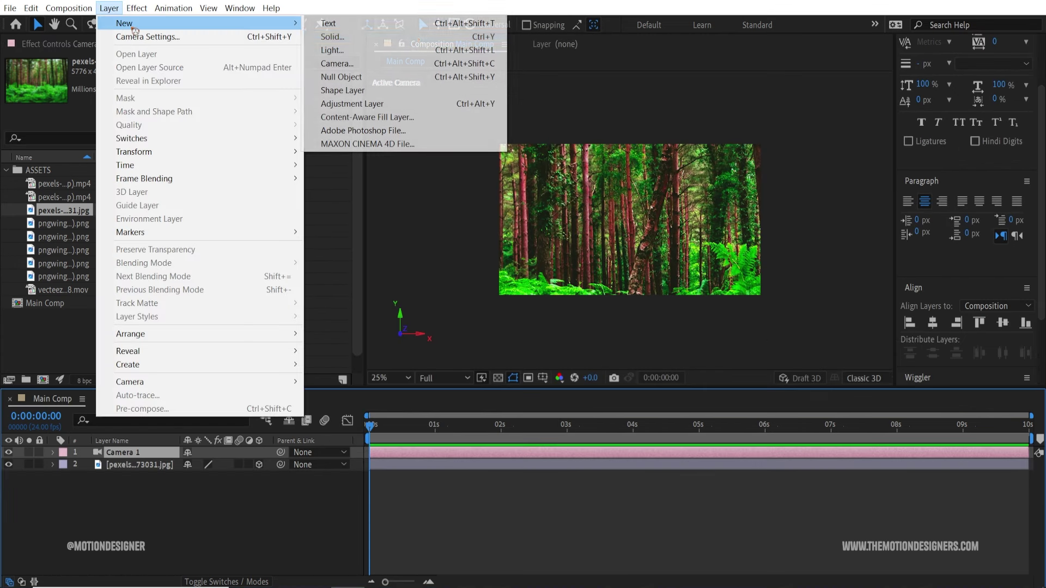
pyautogui.click(382, 79)
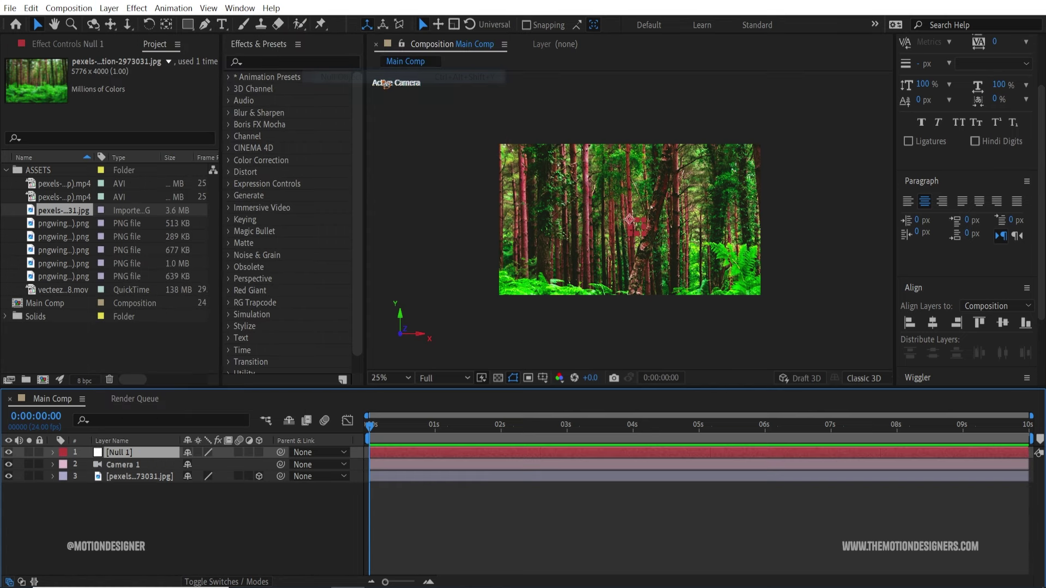
pyautogui.click(130, 468)
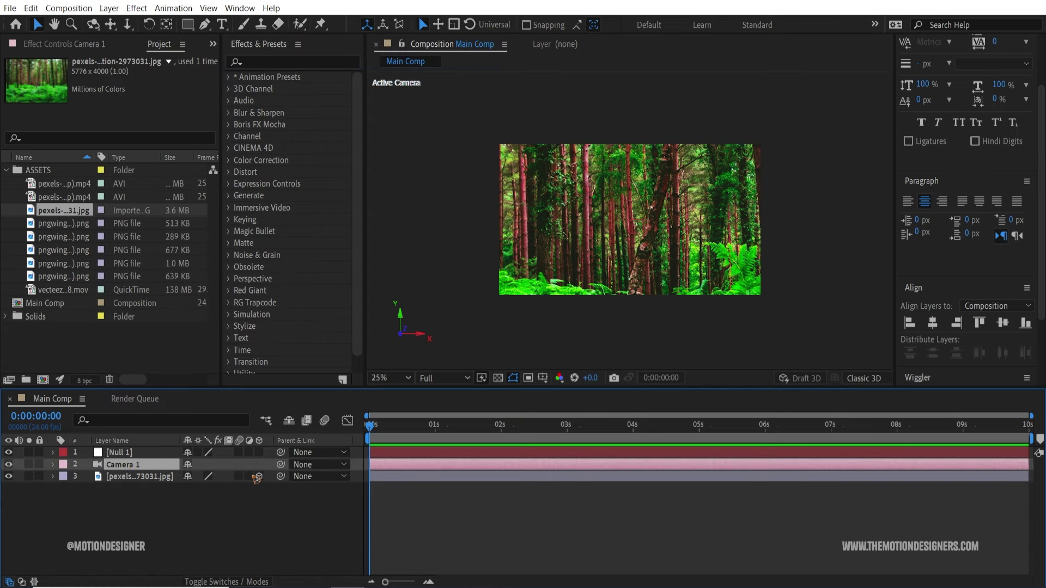
pyautogui.moveTo(282, 466); pyautogui.dragTo(125, 457)
pyautogui.click(125, 454)
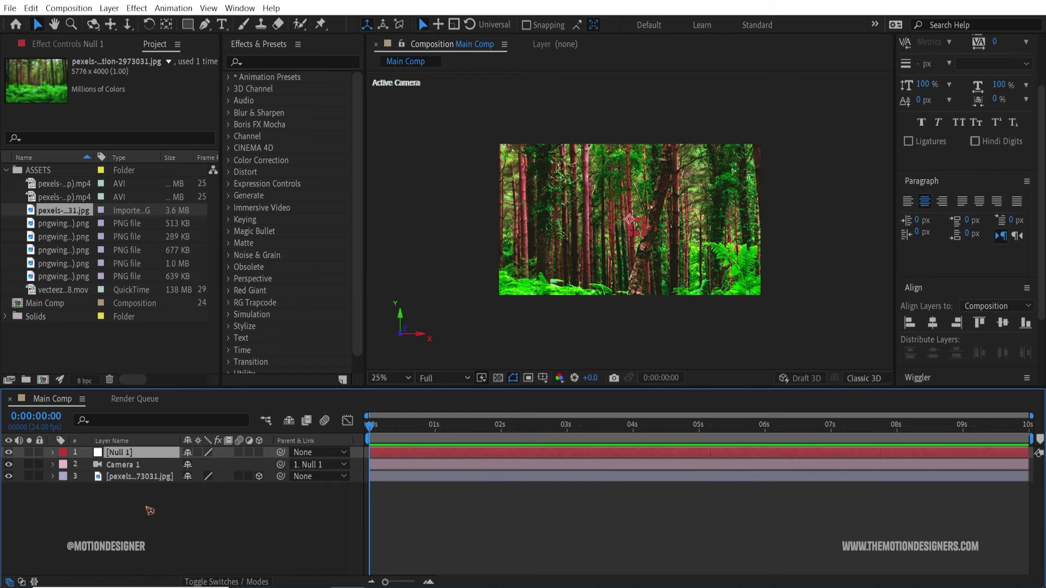
# Add a horizontal text layer reading "Jungle Safari" and centre it horizontally and vertically in the composition.
pyautogui.click(149, 510)
pyautogui.click(222, 24)
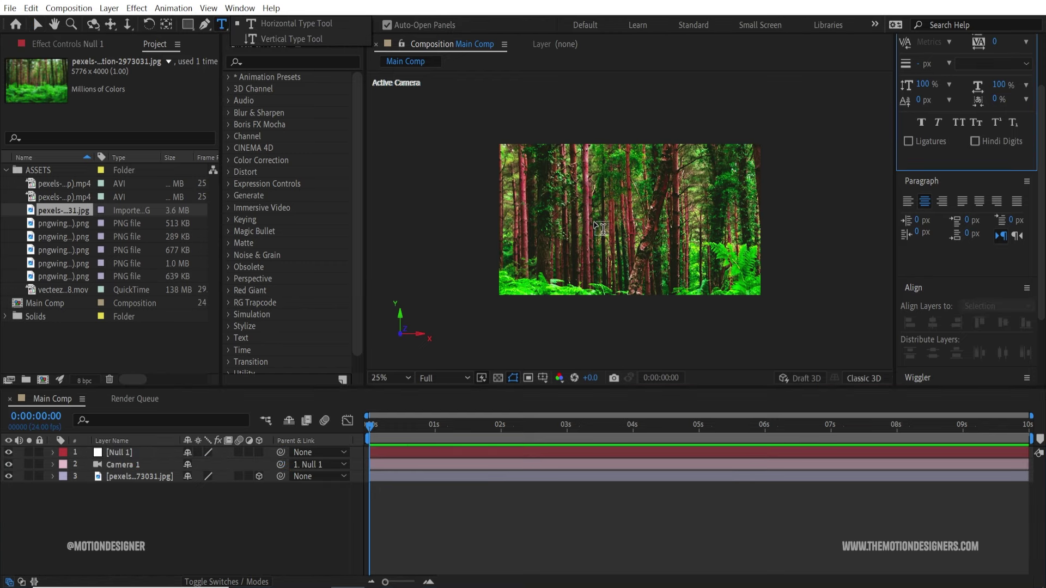
pyautogui.click(642, 287)
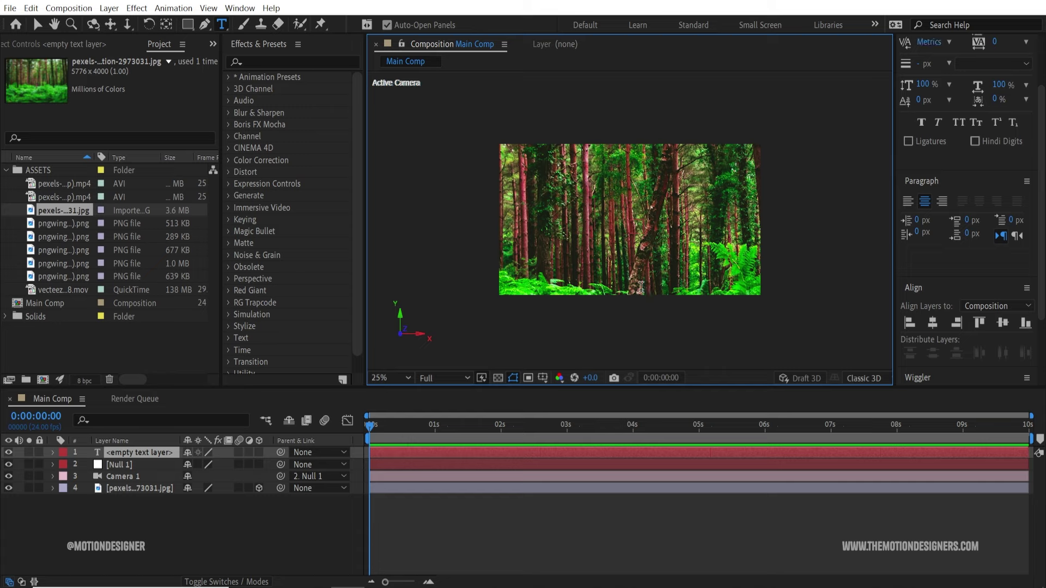
pyautogui.write('Jungle Safari')
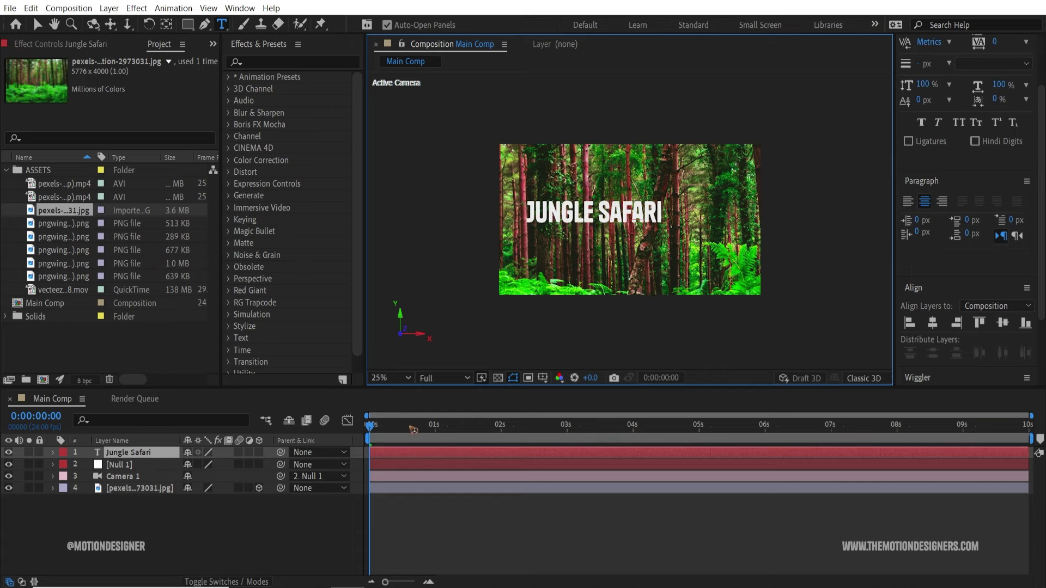
pyautogui.click(36, 24)
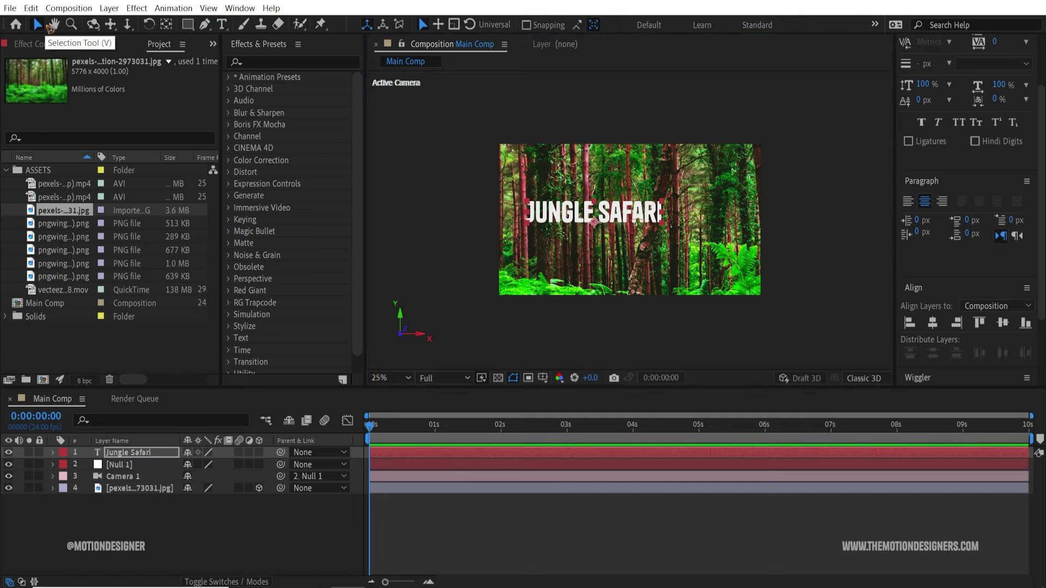
pyautogui.click(933, 322)
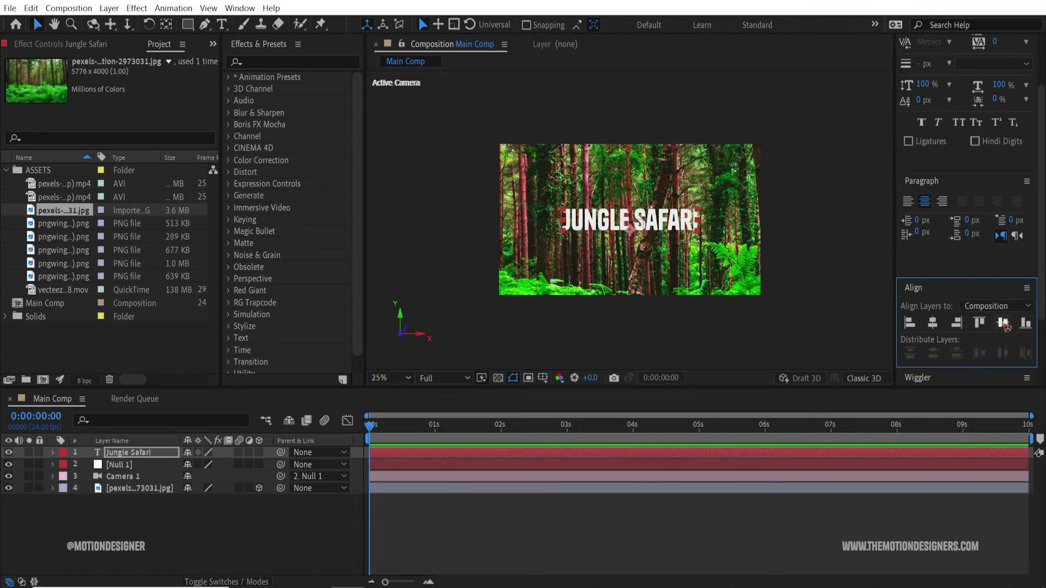
pyautogui.scroll(3, 962, 186)
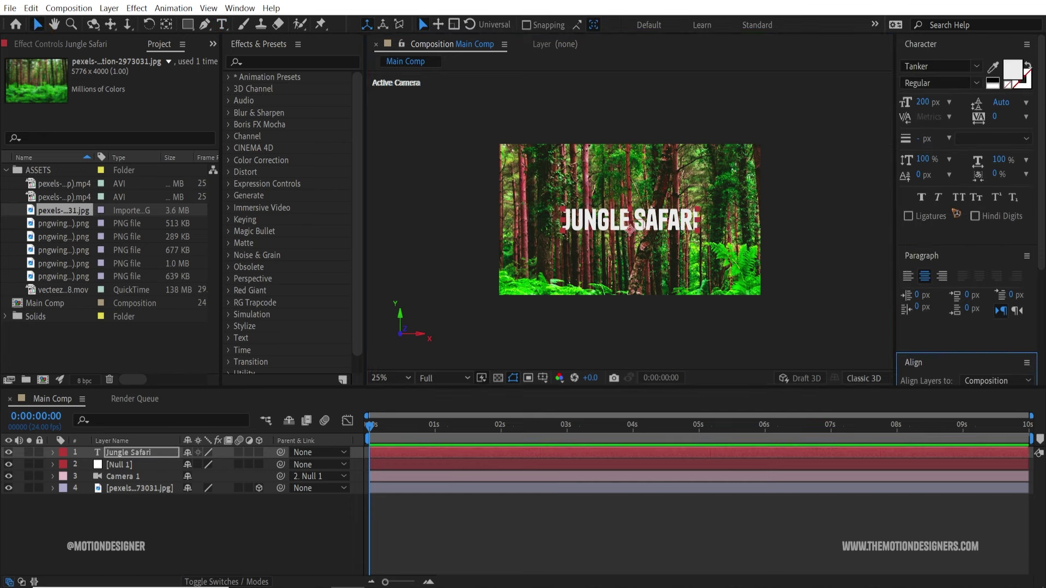
# Pre-compose the Jungle Safari text layer into a new composition named Title.
pyautogui.click(118, 455)
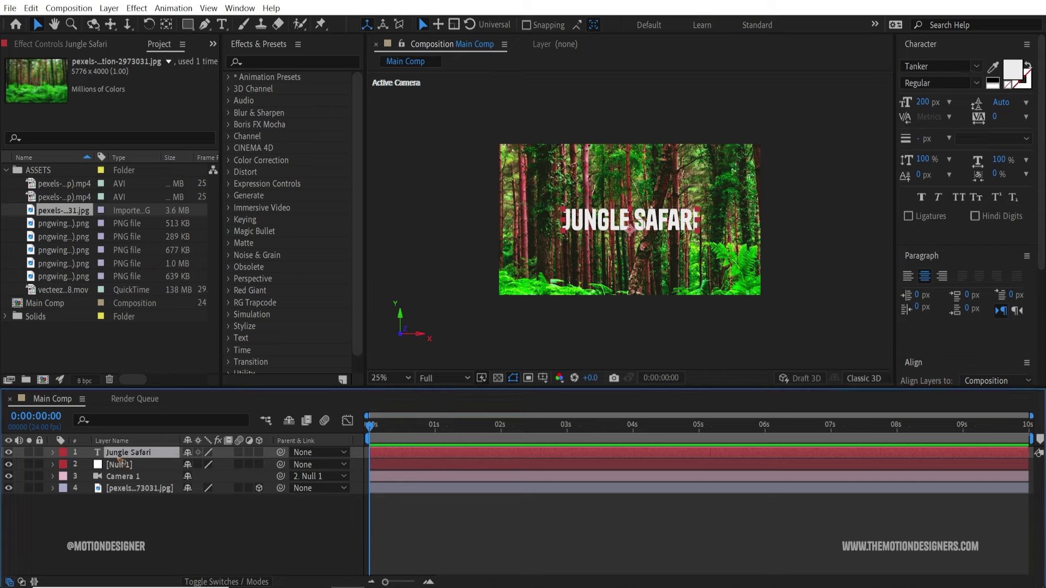
pyautogui.hotkey('ctrl', 'shift', 'c')
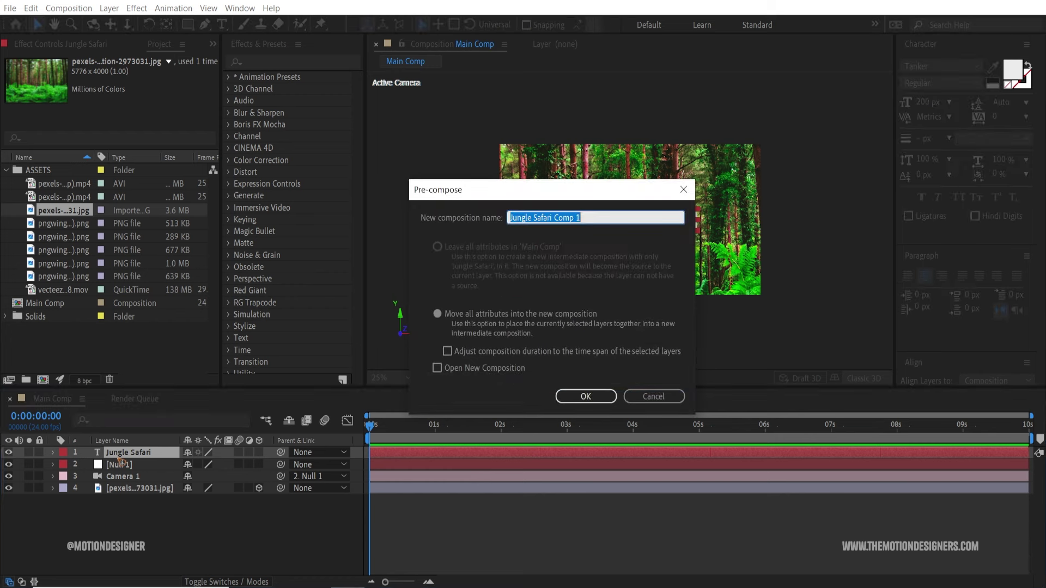
pyautogui.write('Title')
pyautogui.click(588, 397)
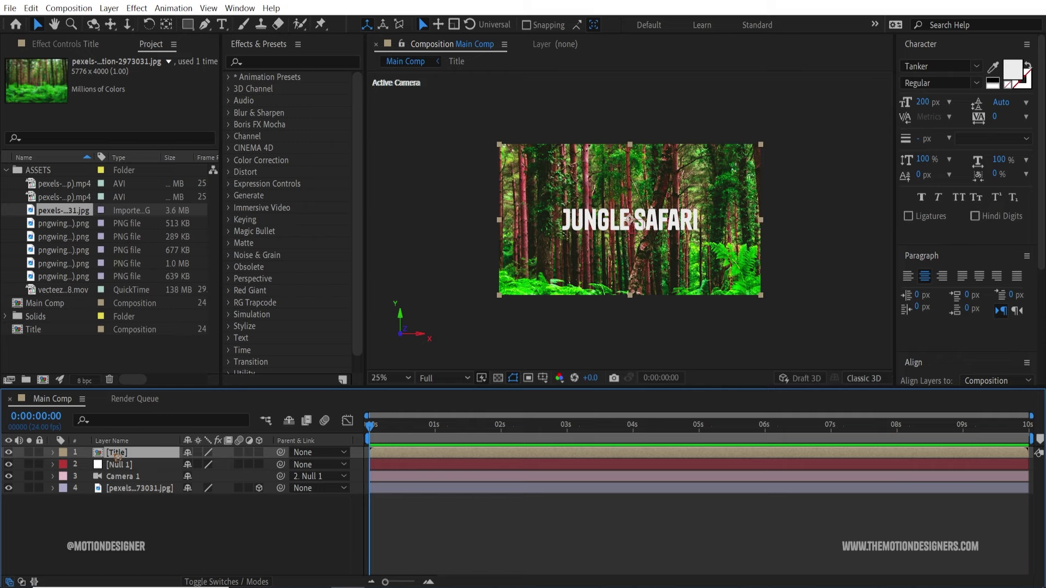
# Open the Title composition and apply the 4-Color Gradient effect to the Jungle Safari text layer.
pyautogui.doubleClick(116, 454)
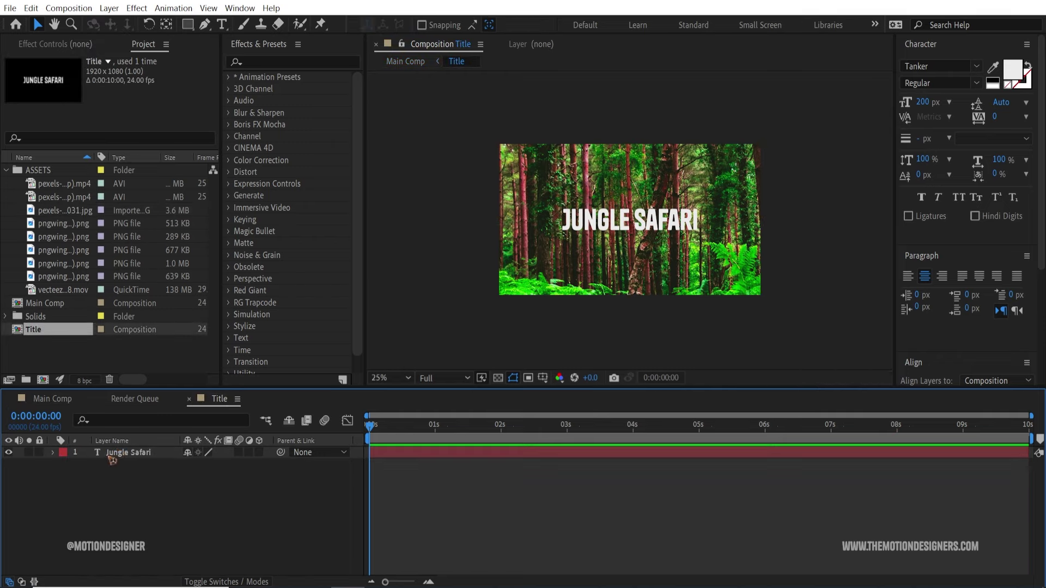
pyautogui.click(277, 61)
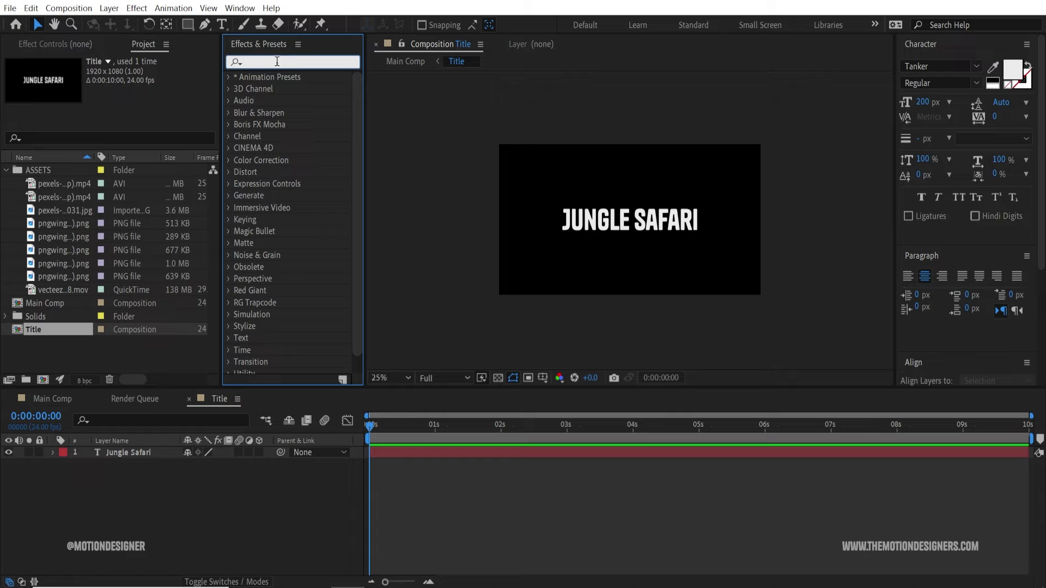
pyautogui.write('gradien')
pyautogui.moveTo(286, 124); pyautogui.dragTo(136, 457)
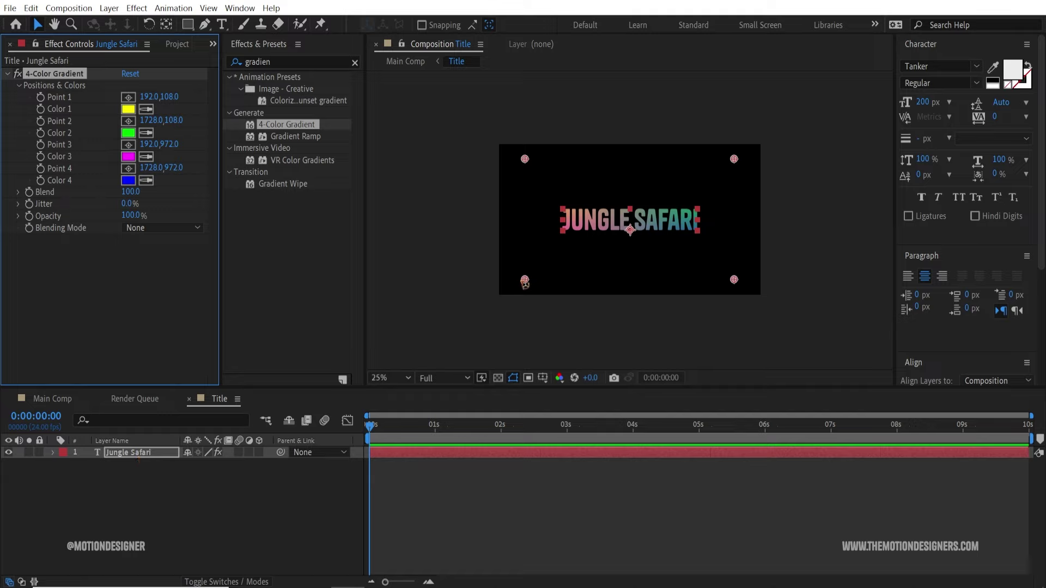
# Move the gradient points closer around the text, to about (432, 312), (1504, 272), (436, 792) and (1508, 816) for Points 1 to 4.
pyautogui.moveTo(525, 280); pyautogui.dragTo(558, 254)
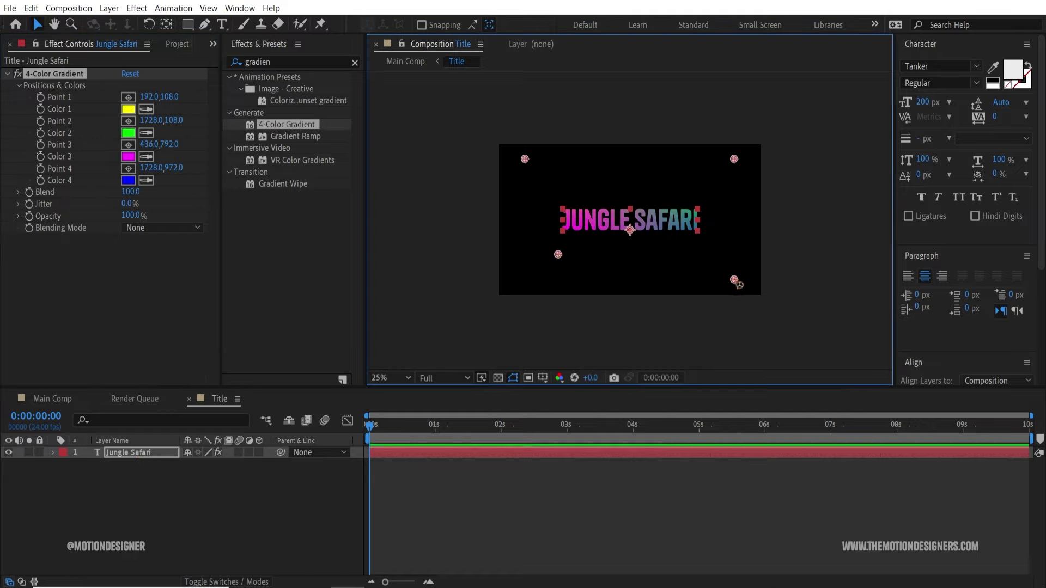
pyautogui.moveTo(734, 280); pyautogui.dragTo(704, 258)
pyautogui.moveTo(734, 159); pyautogui.dragTo(704, 182)
pyautogui.moveTo(525, 159); pyautogui.dragTo(558, 187)
# Set Color 1 and Color 2 of the 4-Color Gradient to white (FFFFFF).
pyautogui.click(128, 109)
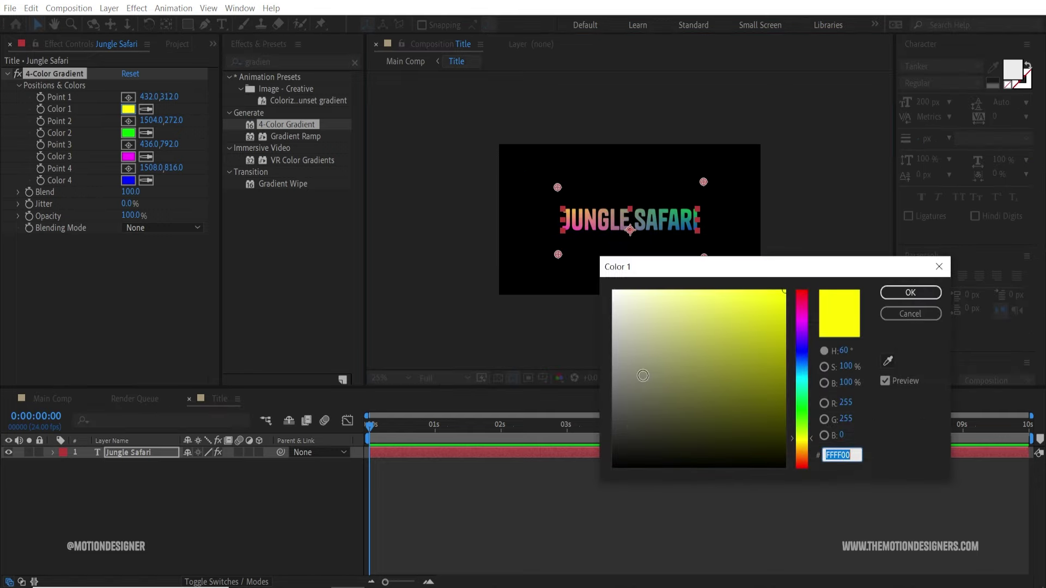
pyautogui.moveTo(643, 376); pyautogui.dragTo(612, 290)
pyautogui.click(917, 292)
pyautogui.click(128, 133)
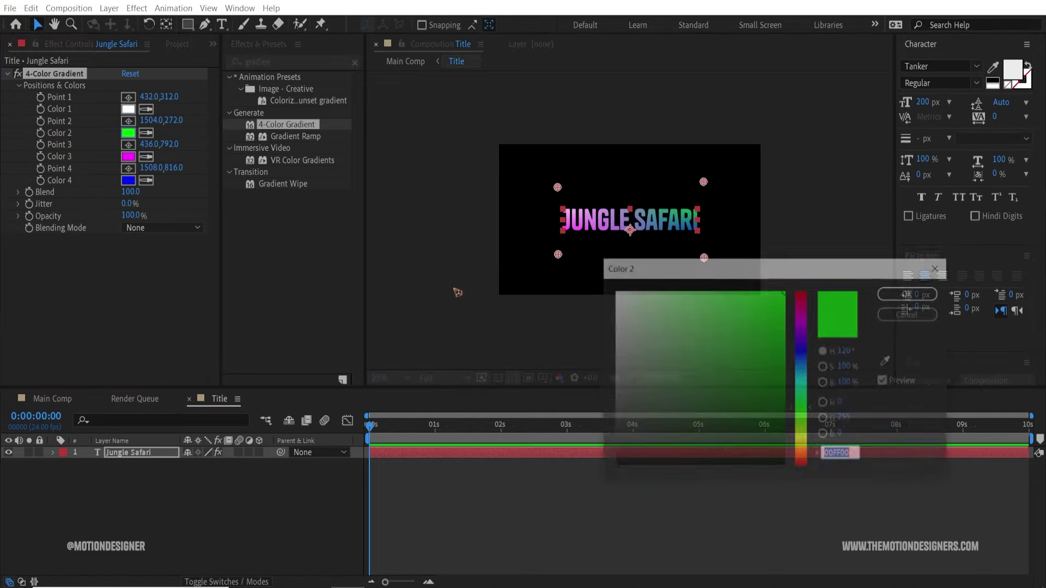
pyautogui.write('FFFFFF')
pyautogui.press('Return')
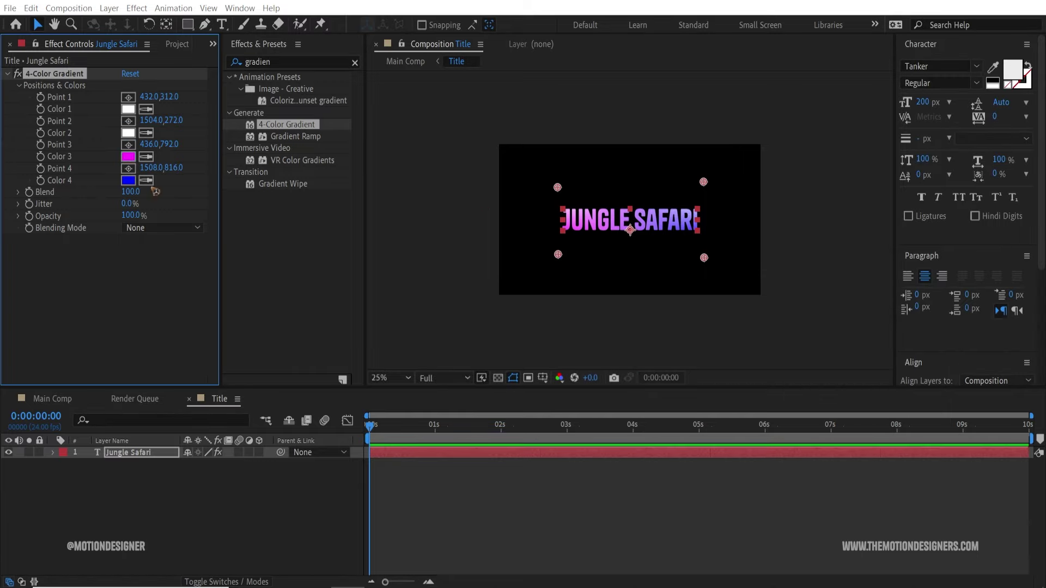
# Set Color 3 of the 4-Color Gradient to a medium grey and Color 4 to grey 6B6B6B.
pyautogui.click(128, 157)
pyautogui.moveTo(653, 451); pyautogui.dragTo(569, 394)
pyautogui.click(911, 293)
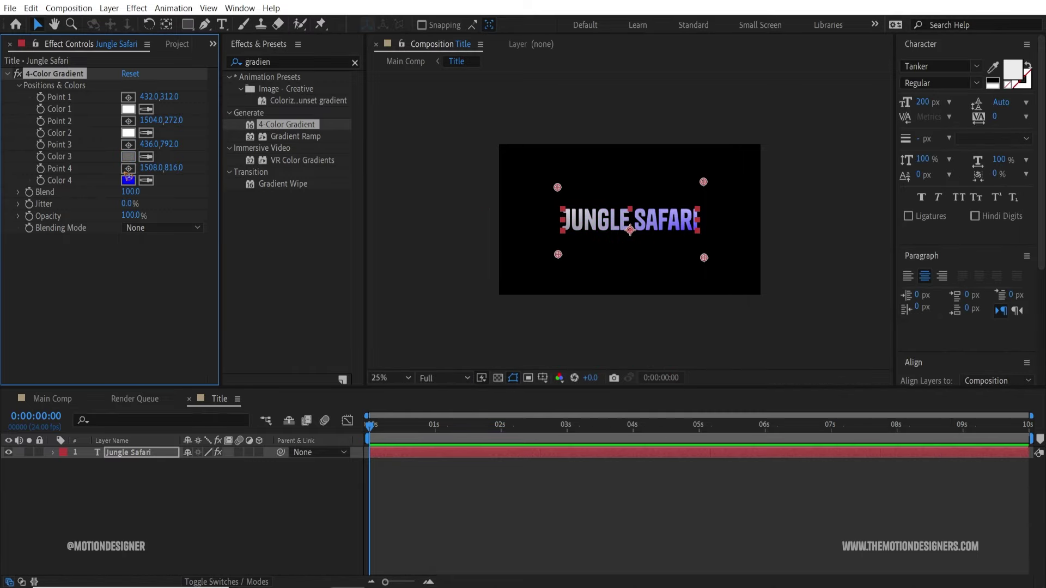
pyautogui.click(128, 180)
pyautogui.write('626262')
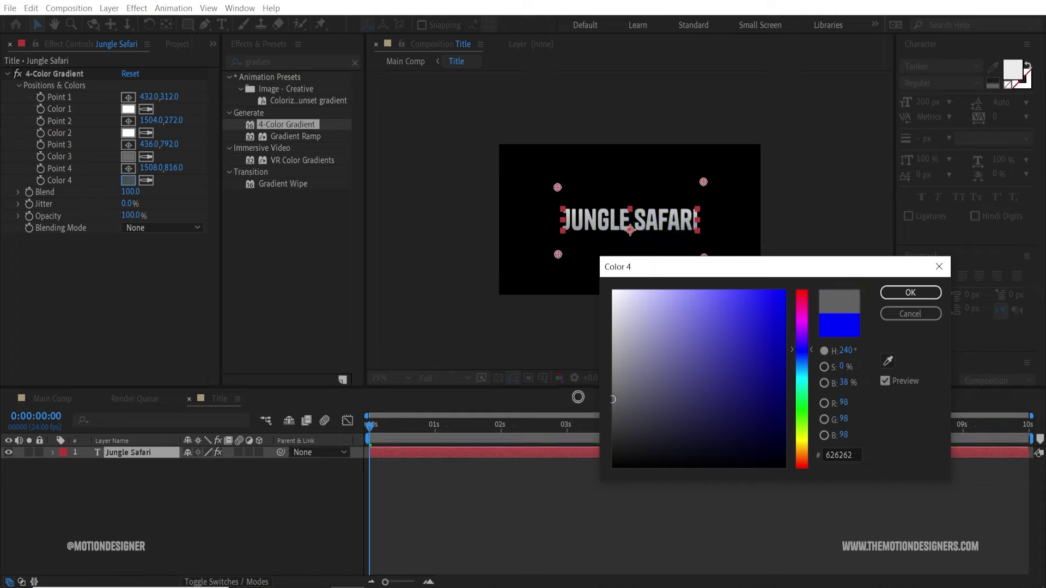
pyautogui.moveTo(578, 398); pyautogui.dragTo(576, 393)
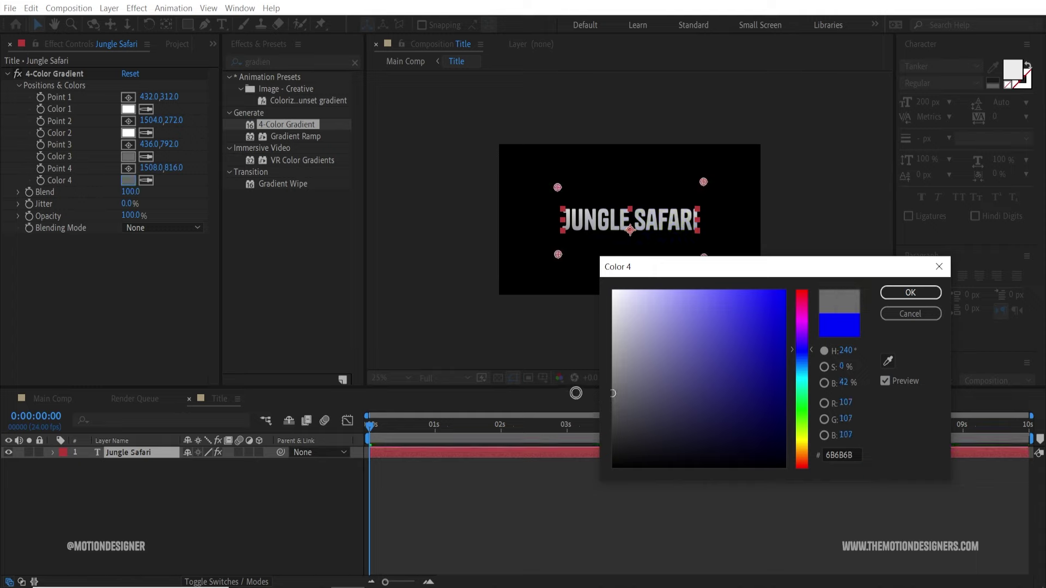
pyautogui.click(911, 292)
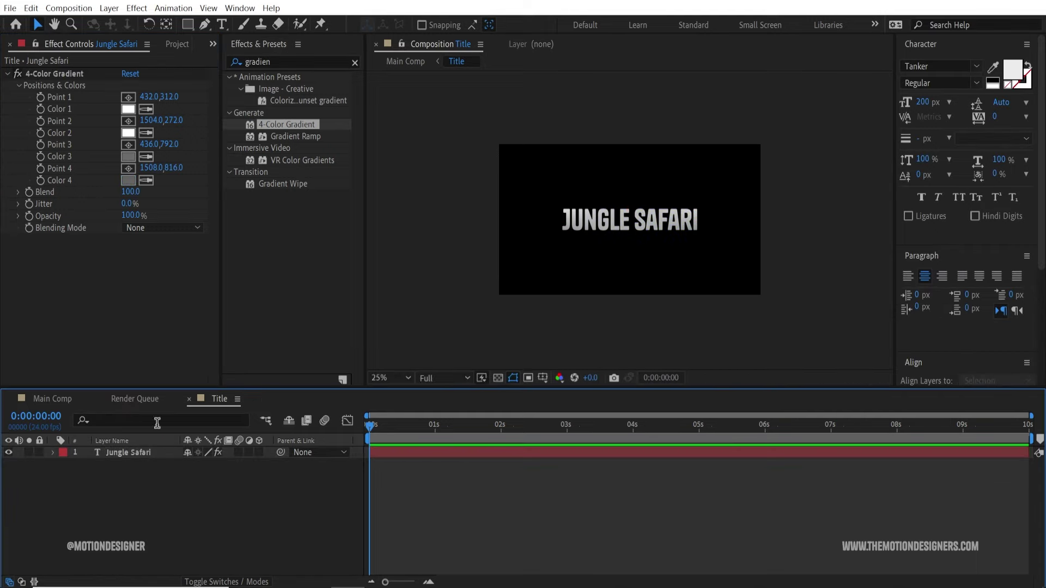
# Close the Render Queue and Title timelines, and make the Title layer 3D in Main Comp.
pyautogui.click(104, 400)
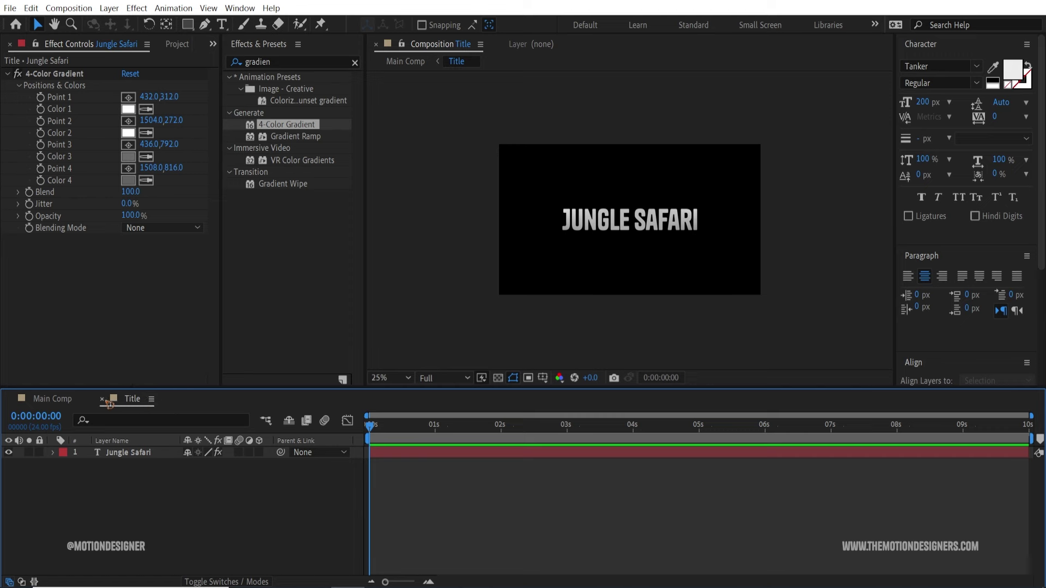
pyautogui.click(45, 400)
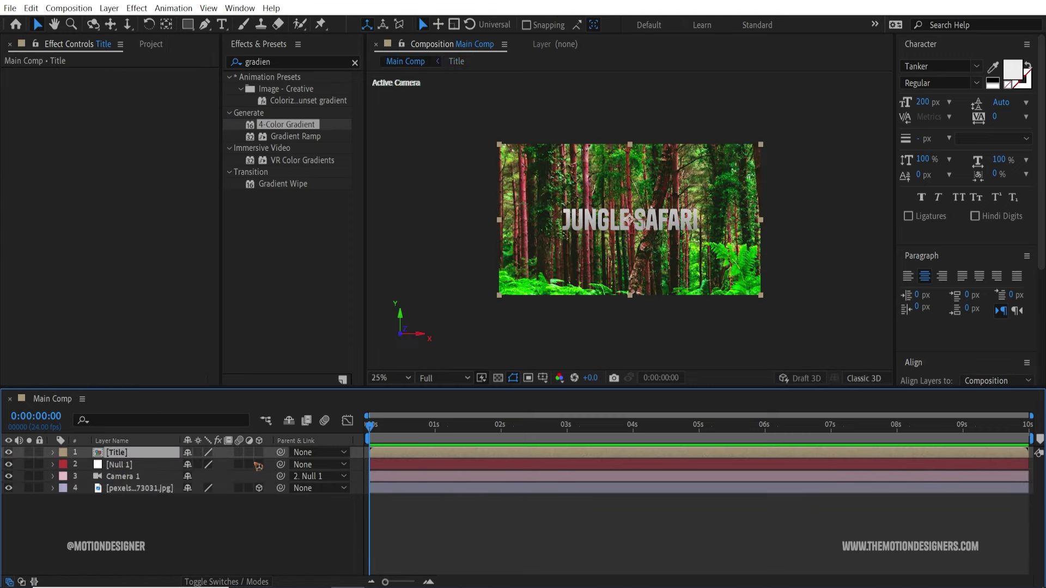
pyautogui.click(260, 452)
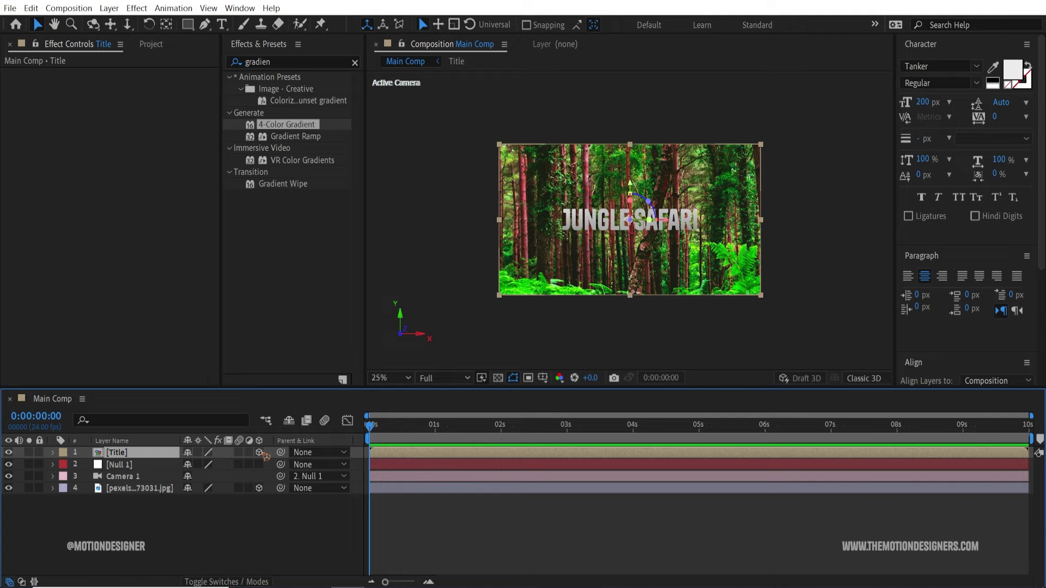
# Make the Null 1 layer 3D and pull it back in Z to about -4949.
pyautogui.click(121, 466)
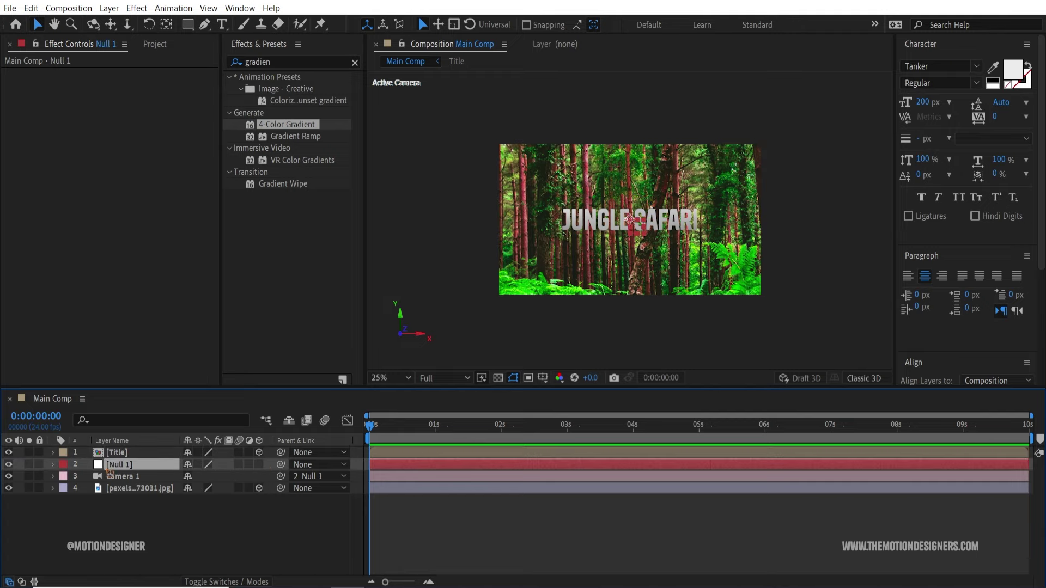
pyautogui.press('p')
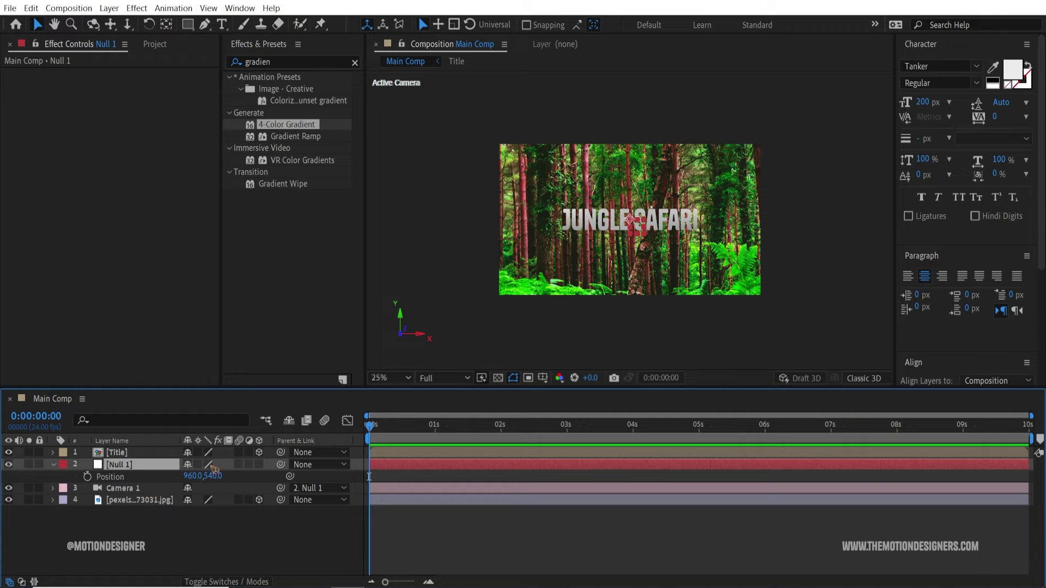
pyautogui.click(260, 465)
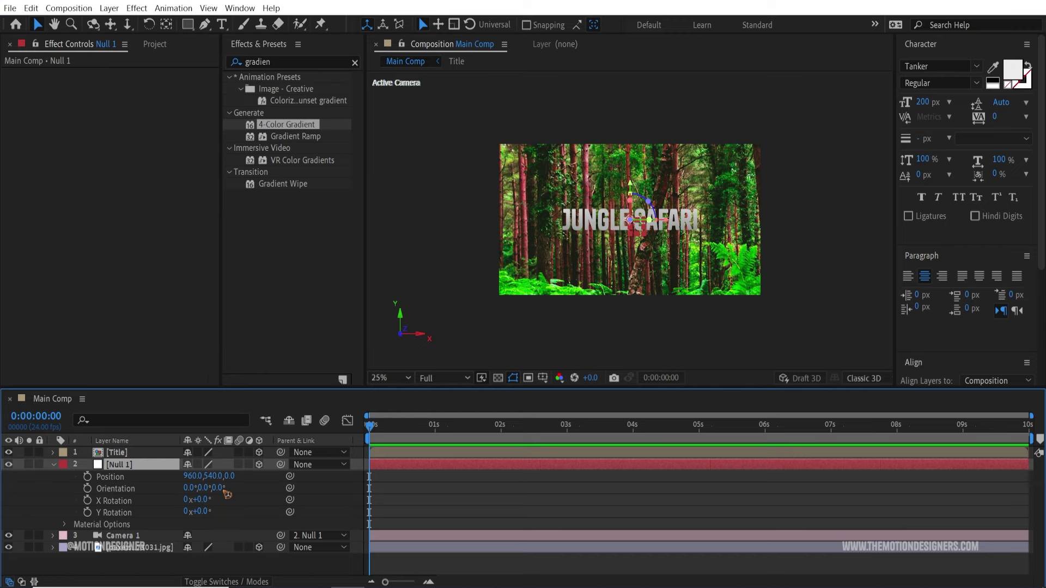
pyautogui.moveTo(234, 481); pyautogui.dragTo(78, 473)
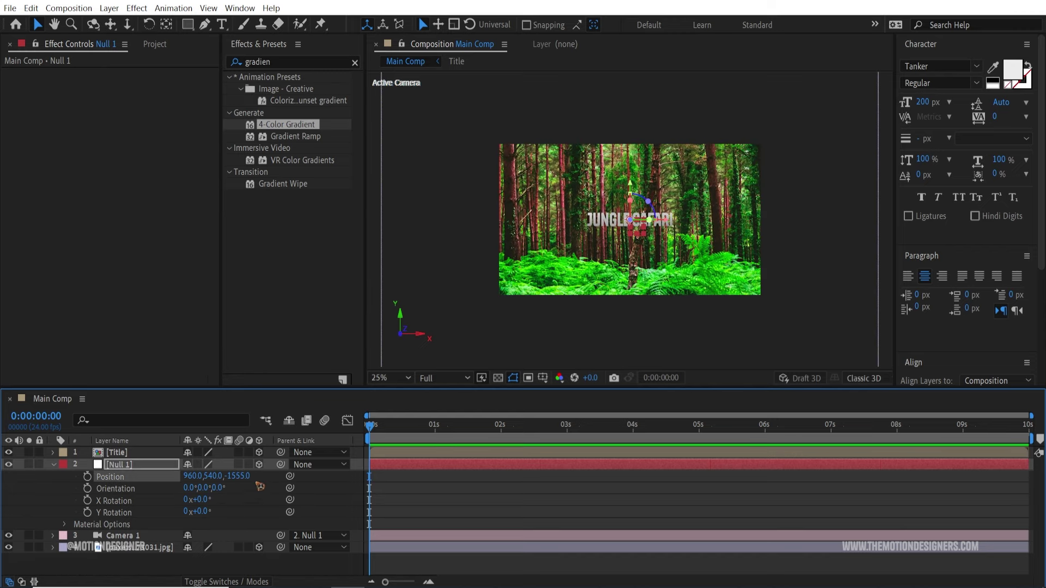
pyautogui.moveTo(237, 479); pyautogui.dragTo(155, 479)
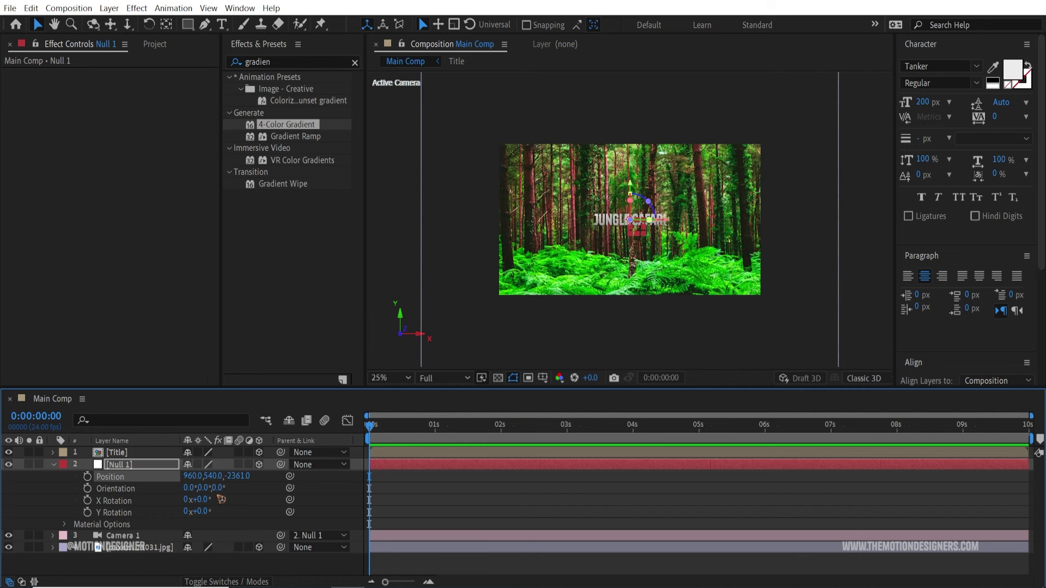
pyautogui.moveTo(238, 477); pyautogui.dragTo(12, 488)
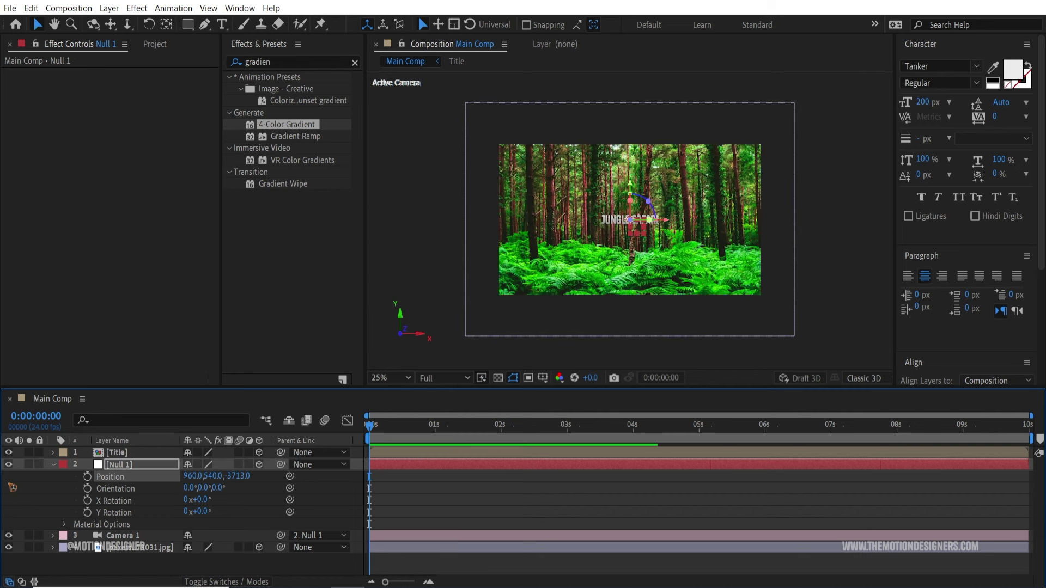
pyautogui.moveTo(242, 476); pyautogui.dragTo(38, 477)
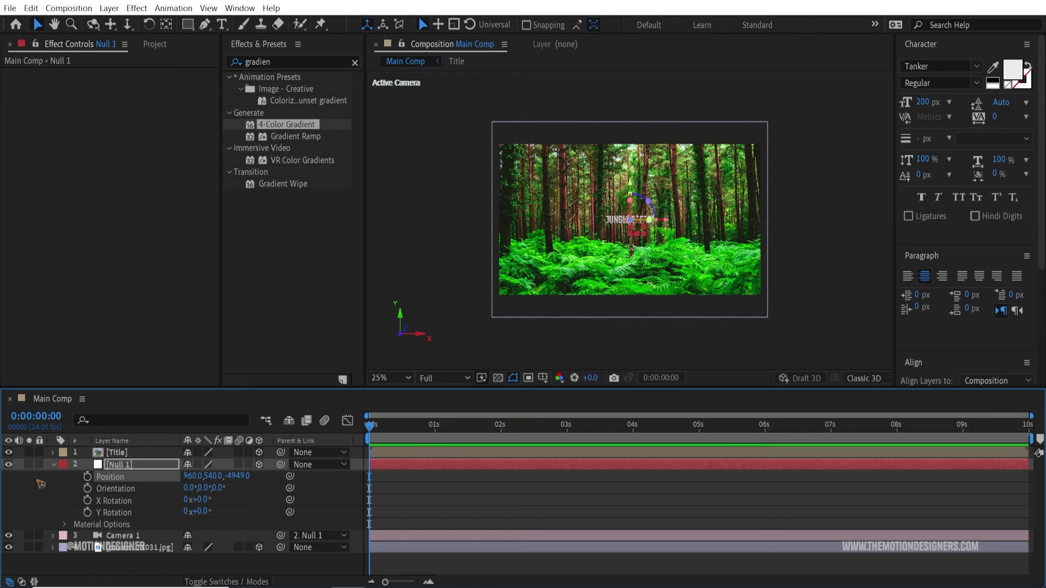
pyautogui.click(54, 465)
# Rename the forest image layer to BG.
pyautogui.click(128, 489)
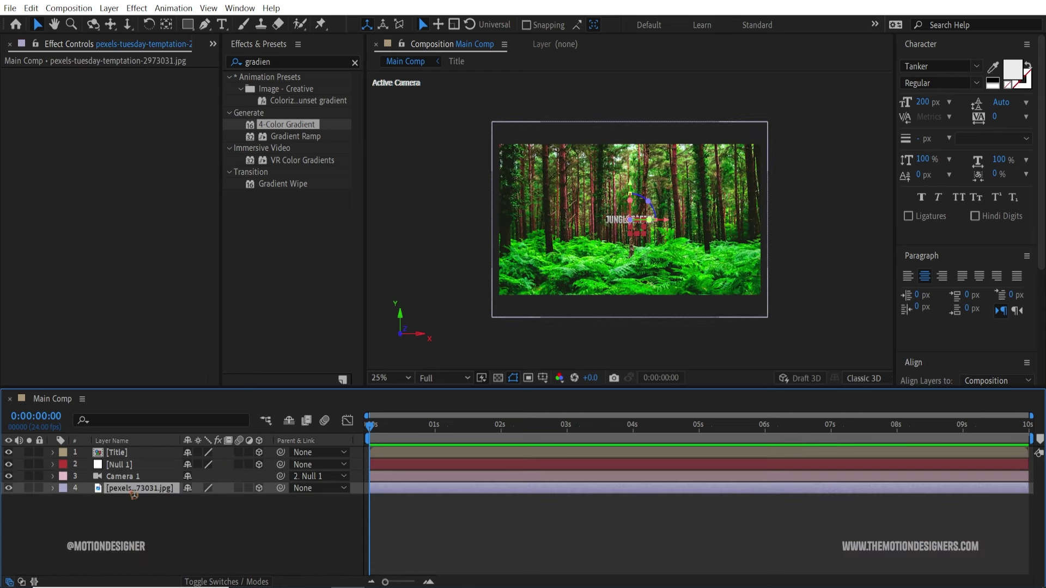
pyautogui.press('Return')
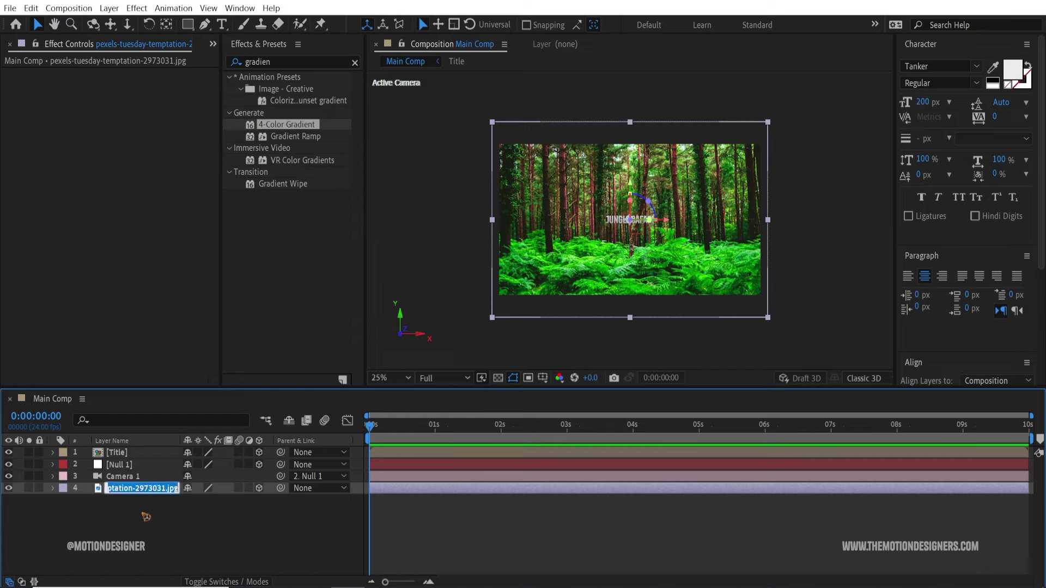
pyautogui.write('BG')
pyautogui.press('Return')
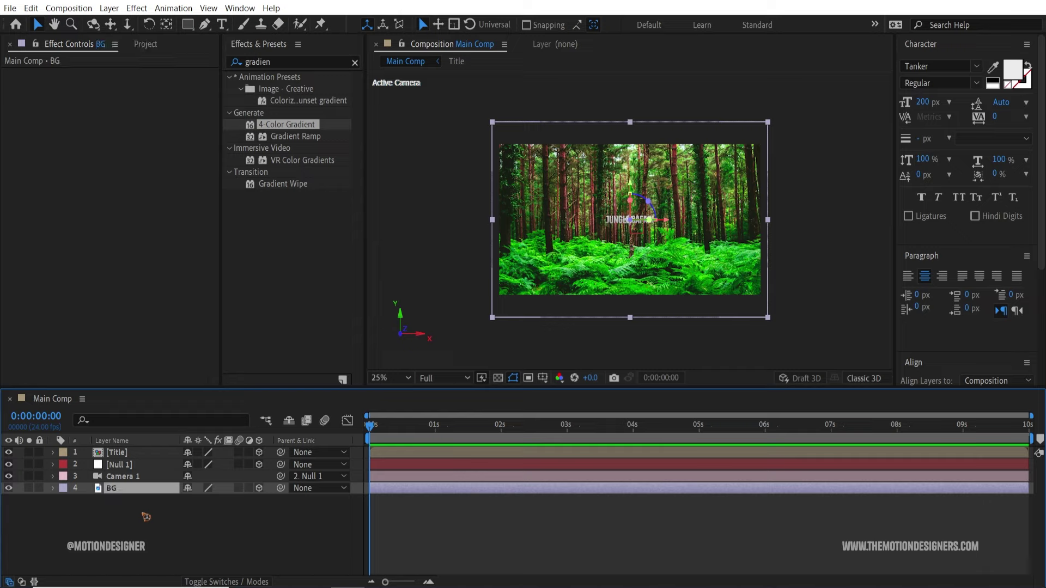
# Push the BG layer back in depth to a Z position of about 2838.
pyautogui.press('p')
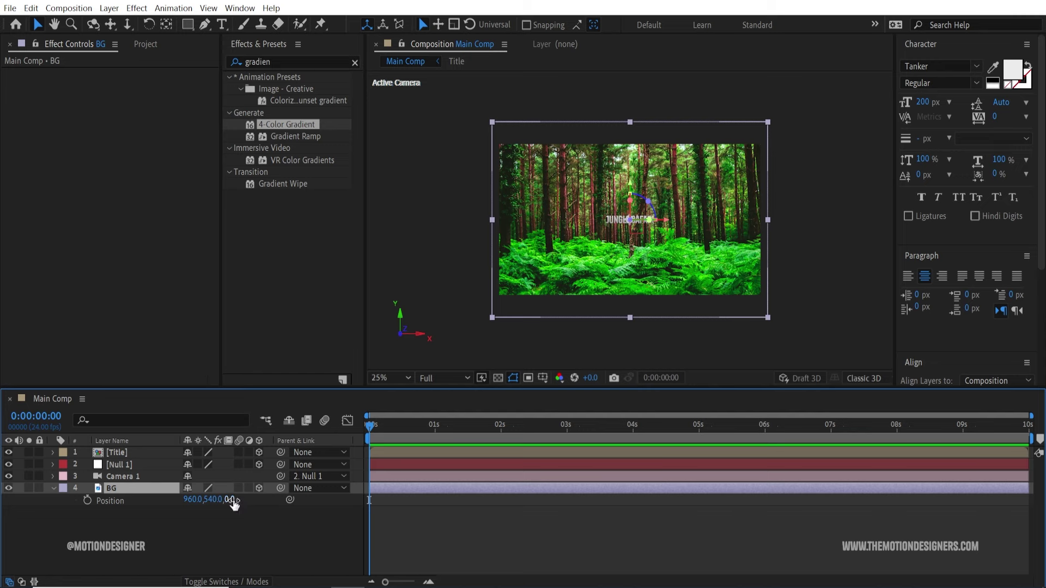
pyautogui.moveTo(234, 504); pyautogui.dragTo(316, 575)
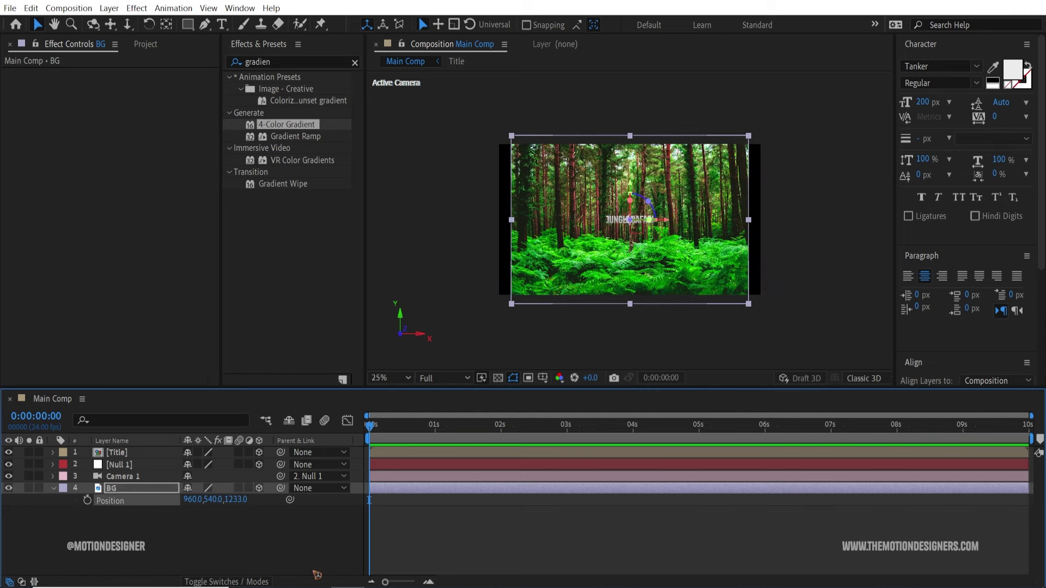
pyautogui.moveTo(235, 503); pyautogui.dragTo(382, 504)
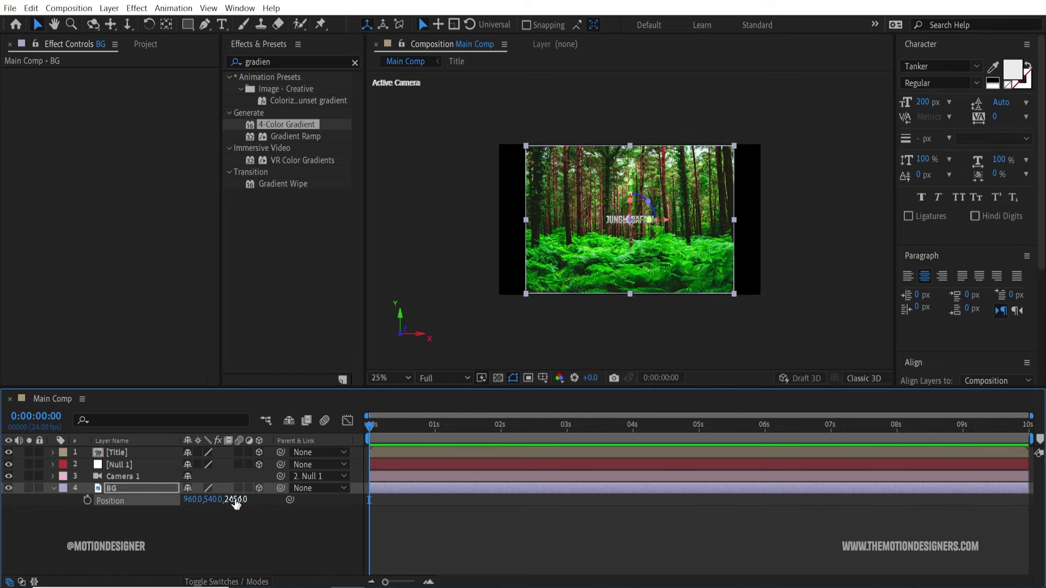
pyautogui.moveTo(235, 504); pyautogui.dragTo(504, 522)
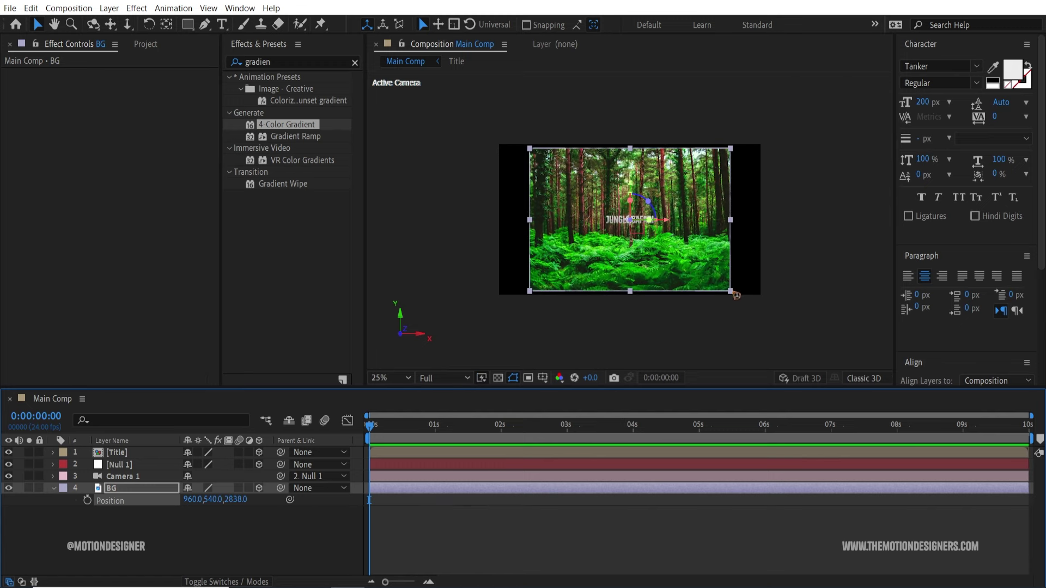
# Scale the BG layer up to overfill the frame and raise it to a Y position of about -180.
pyautogui.moveTo(737, 294); pyautogui.dragTo(778, 332)
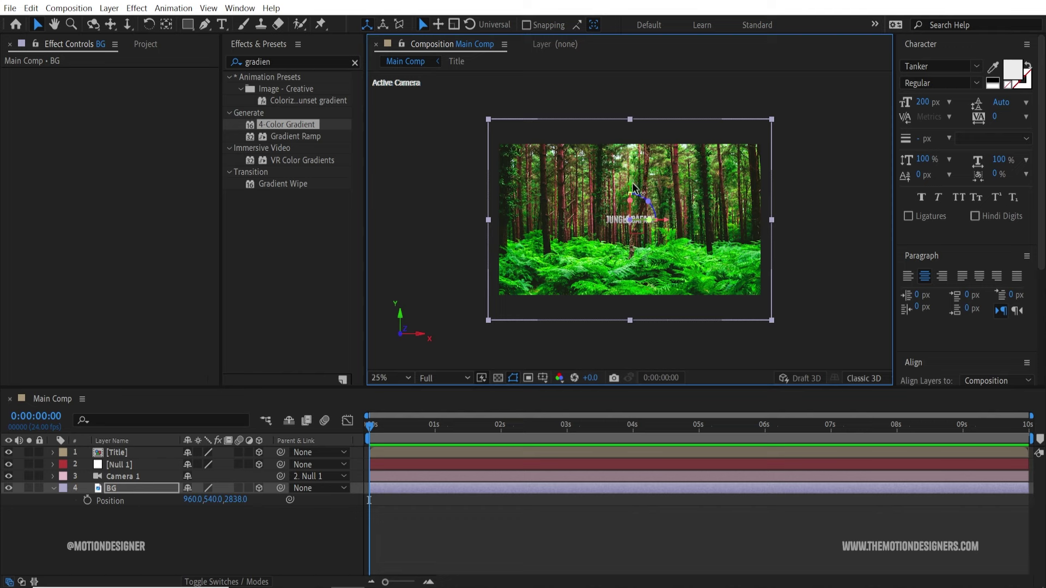
pyautogui.moveTo(632, 186); pyautogui.dragTo(629, 80)
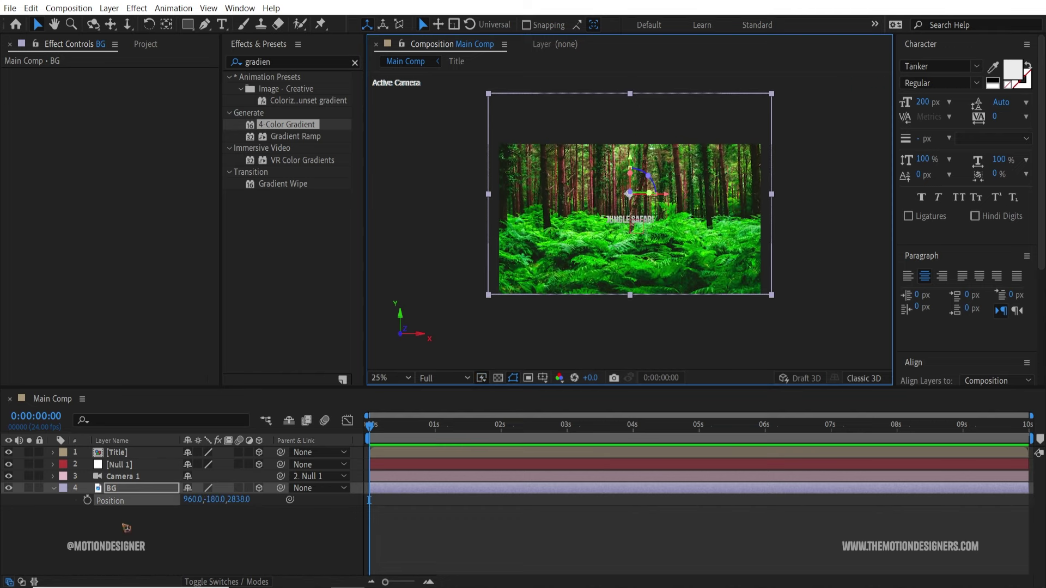
pyautogui.click(99, 529)
pyautogui.click(53, 489)
# Apply the Tint effect to the BG layer and set Amount to Tint to 50%.
pyautogui.click(112, 489)
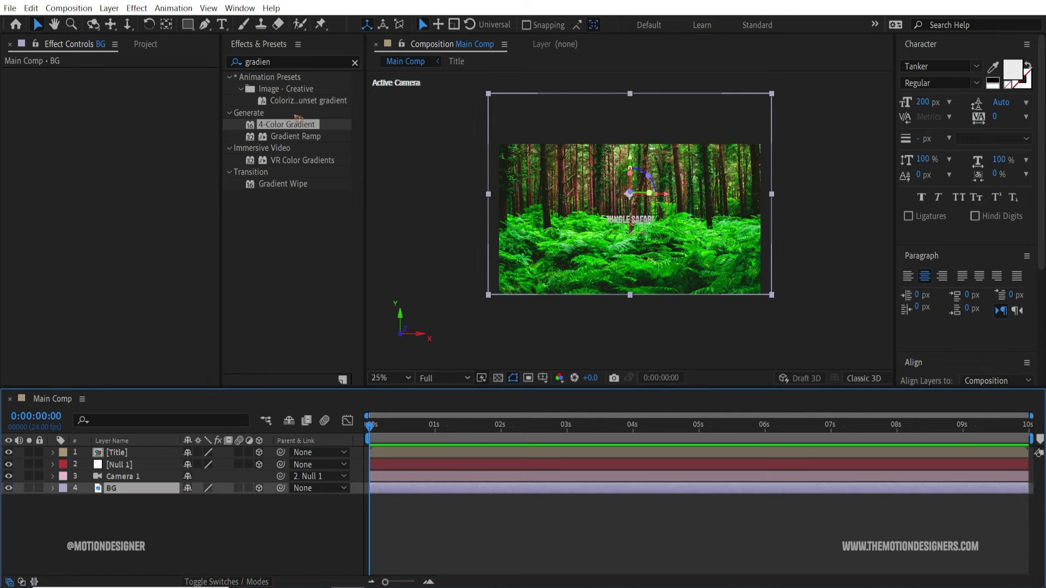
pyautogui.click(293, 60)
pyautogui.write('ti')
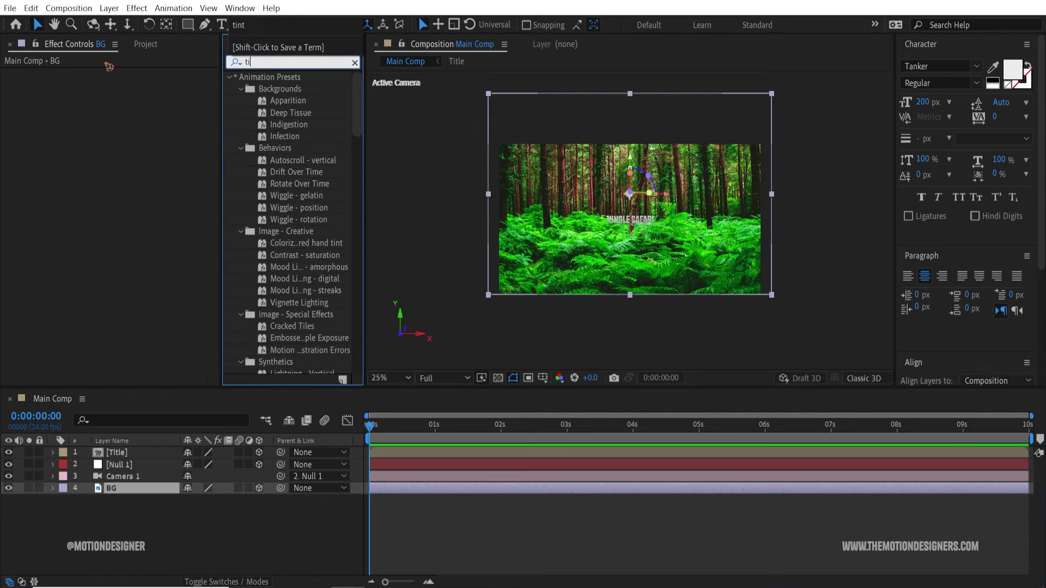
pyautogui.write('nt')
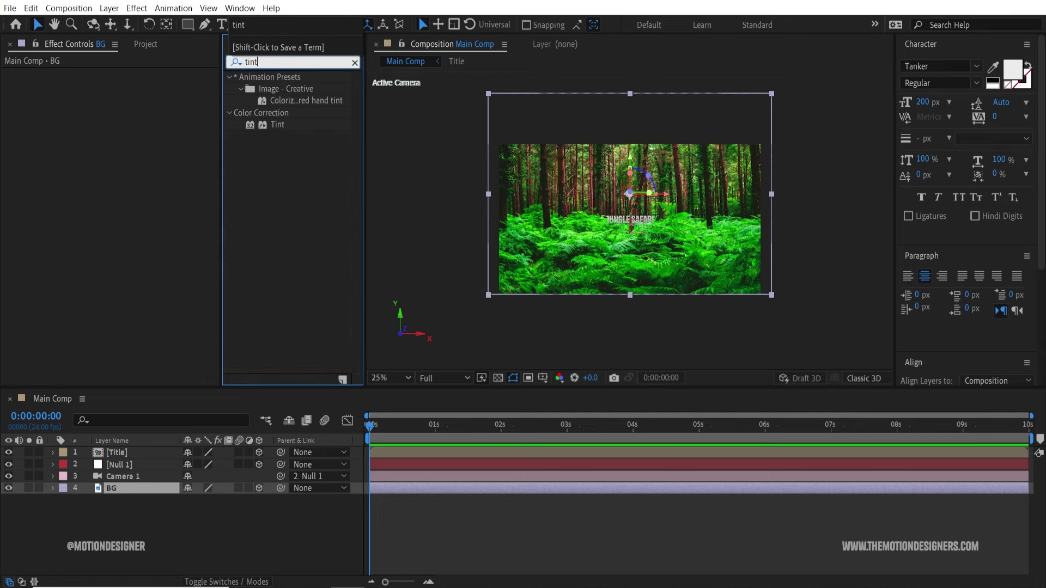
pyautogui.moveTo(275, 127); pyautogui.dragTo(135, 496)
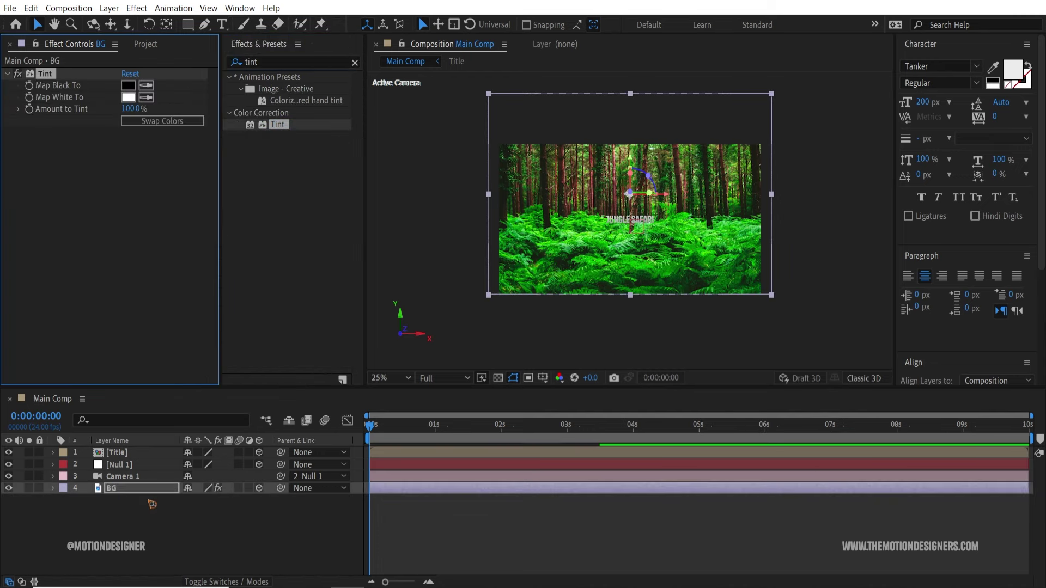
pyautogui.click(134, 109)
pyautogui.write('50')
pyautogui.press('Return')
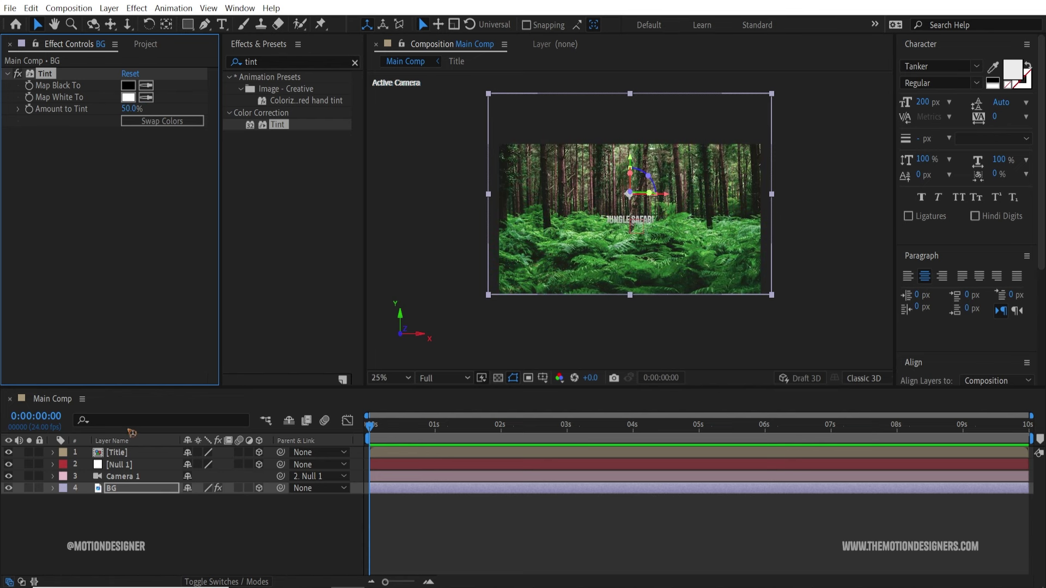
pyautogui.click(133, 531)
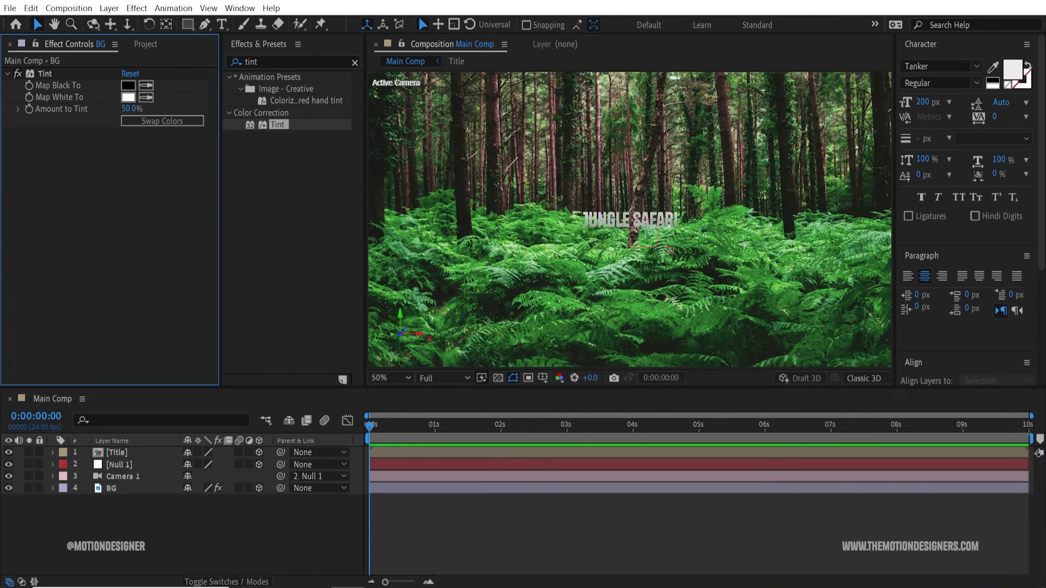
# Set a Position keyframe on Null 1 at 0 seconds.
pyautogui.click(119, 466)
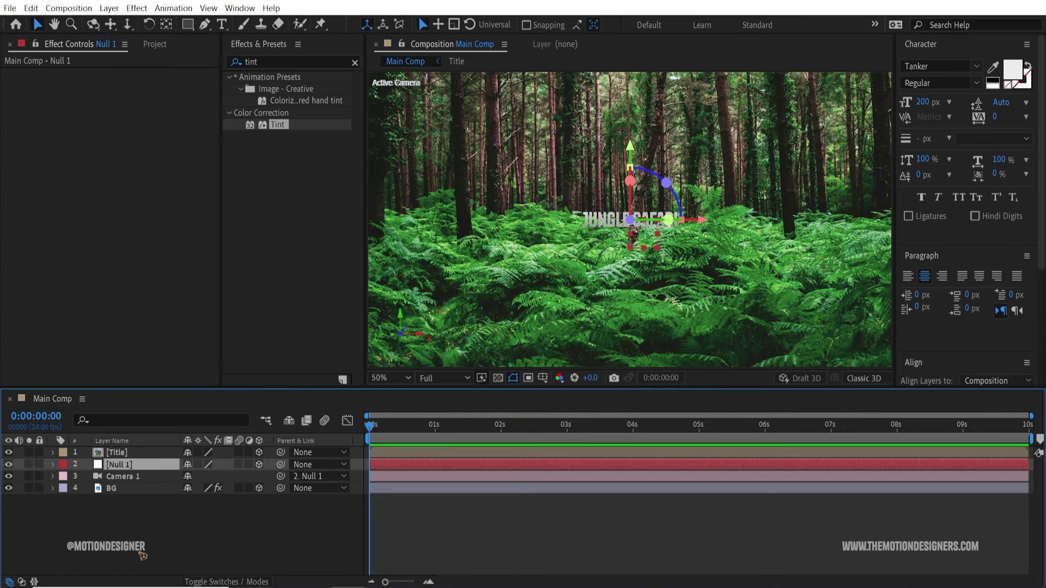
pyautogui.press('p')
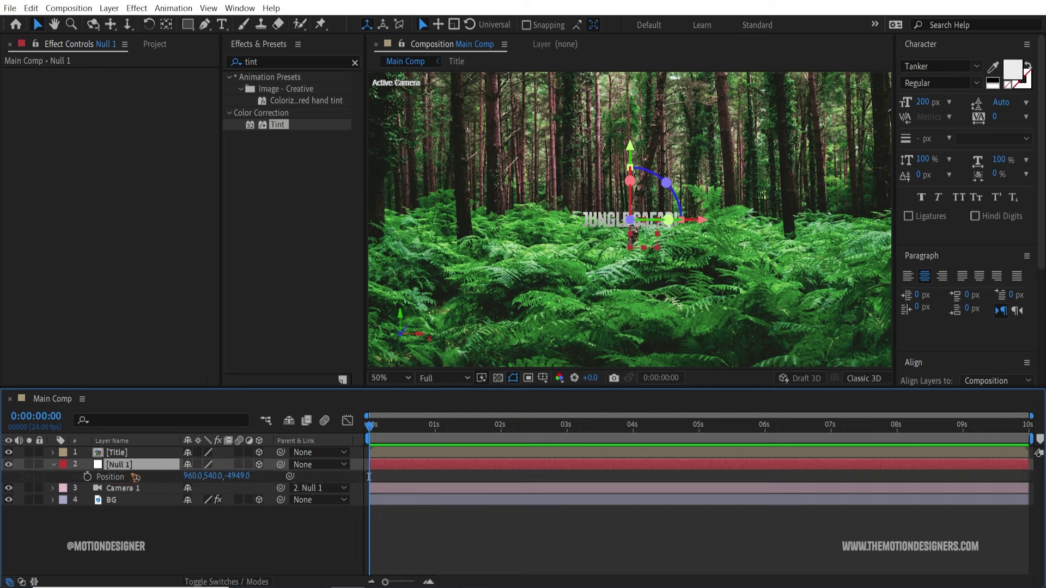
pyautogui.click(87, 477)
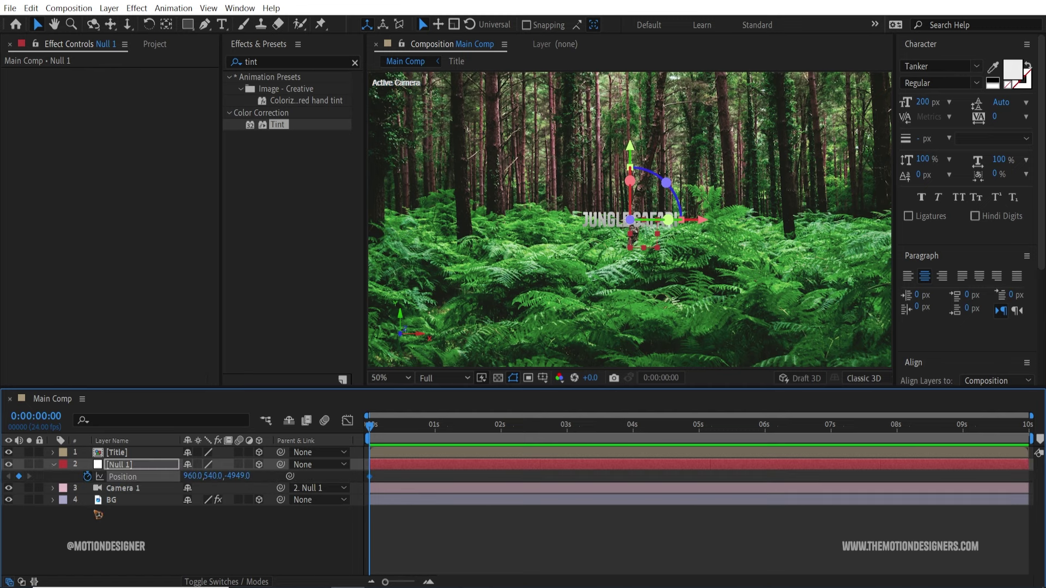
# Add a Position keyframe on Null 1 at 5 seconds with Z pushed forward to about -681.
pyautogui.moveTo(387, 436); pyautogui.dragTo(702, 467)
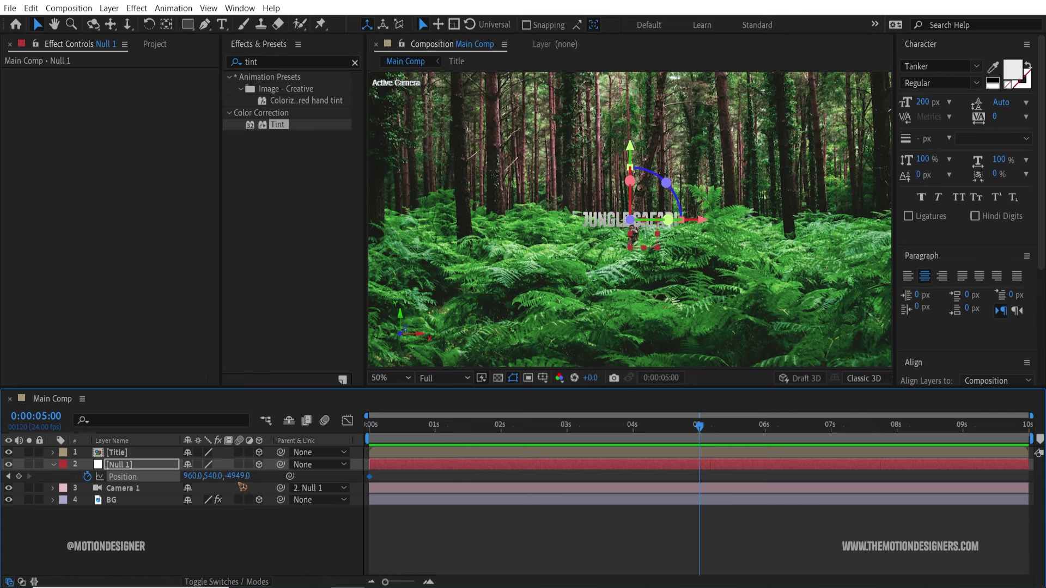
pyautogui.moveTo(243, 476); pyautogui.dragTo(311, 476)
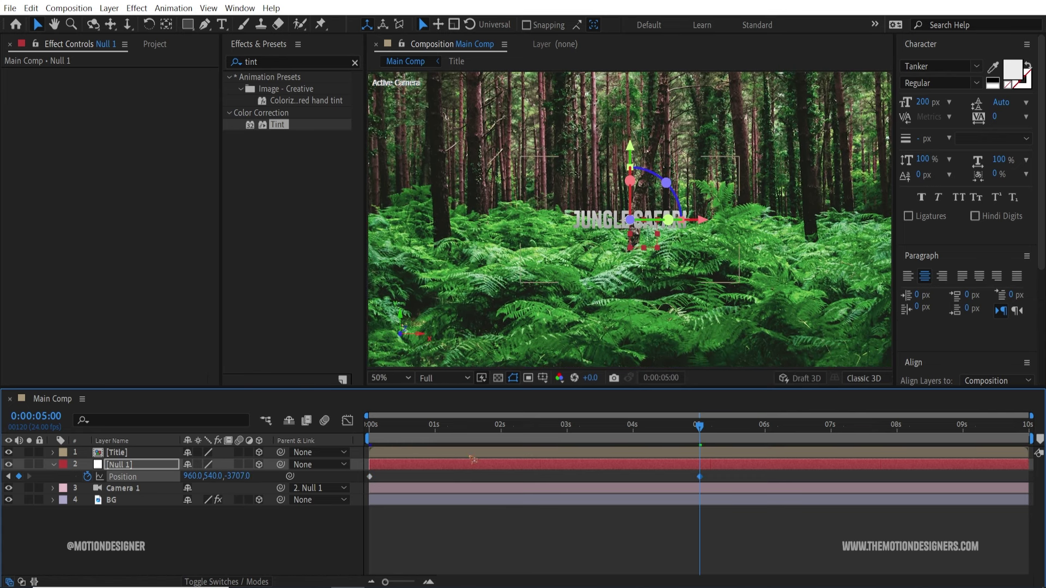
pyautogui.moveTo(243, 477); pyautogui.dragTo(620, 505)
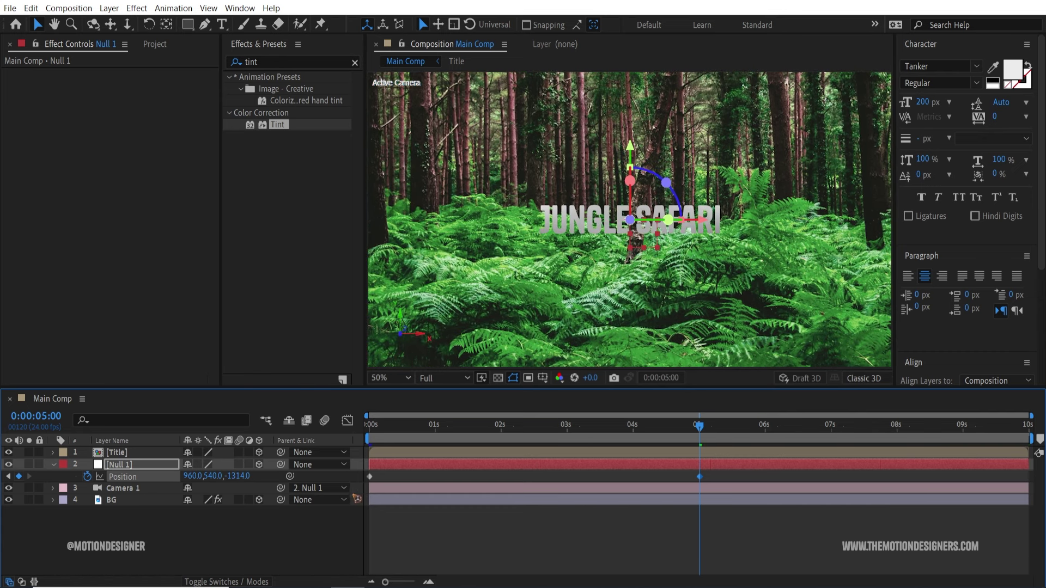
pyautogui.moveTo(235, 475); pyautogui.dragTo(706, 519)
pyautogui.press(',')
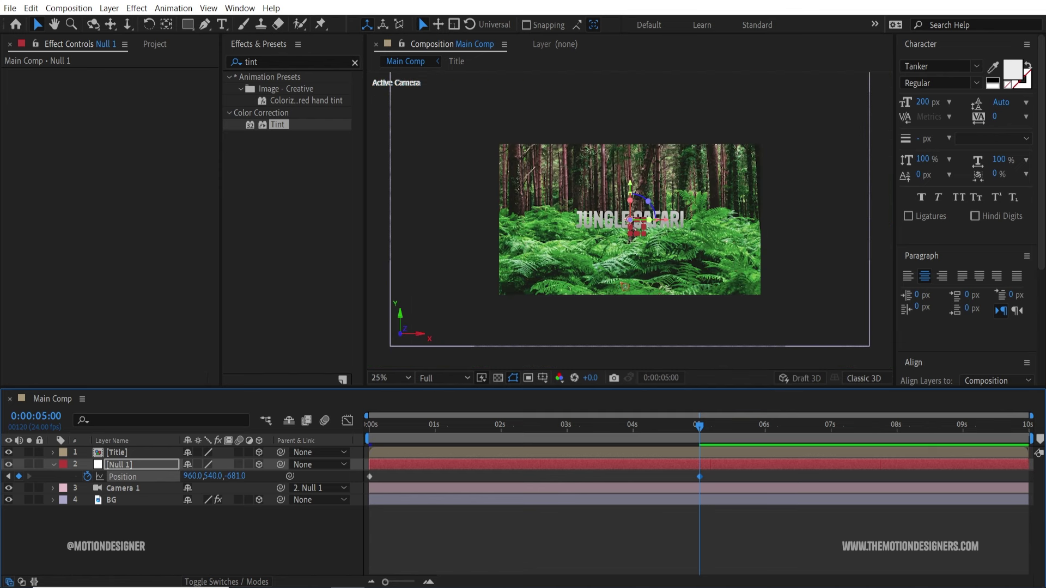
pyautogui.press('.')
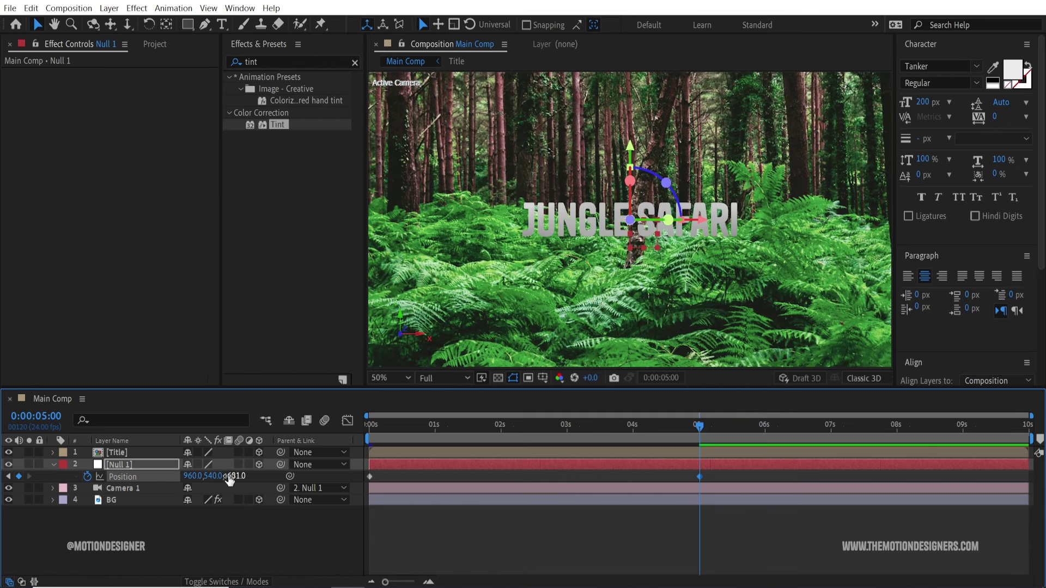
# Nudge Null 1 slightly further forward in Z at 5 seconds and preview the camera move from the start.
pyautogui.moveTo(234, 476); pyautogui.dragTo(292, 478)
pyautogui.moveTo(700, 427); pyautogui.dragTo(370, 427)
pyautogui.press('space')
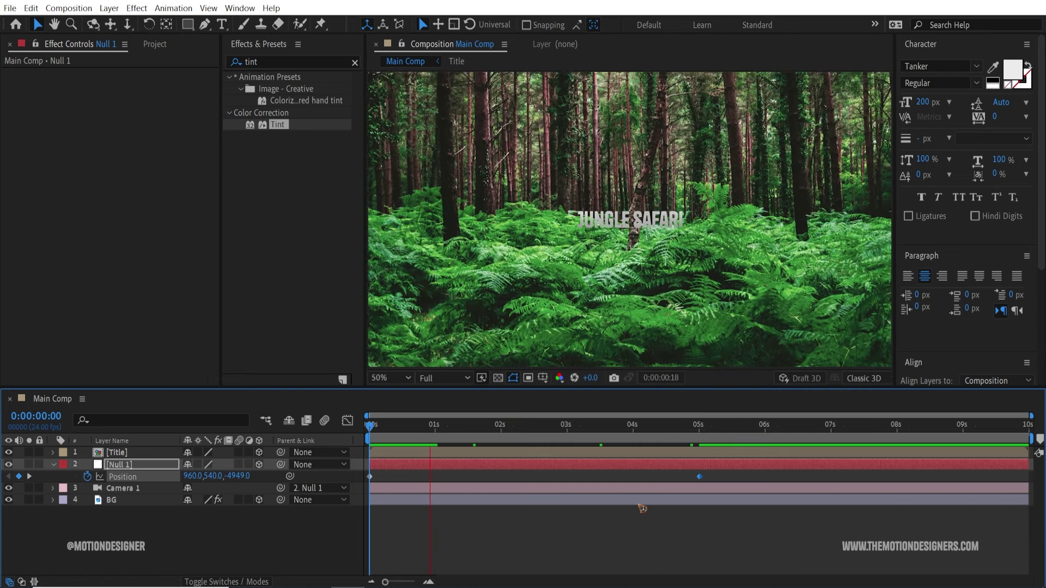
pyautogui.press('space')
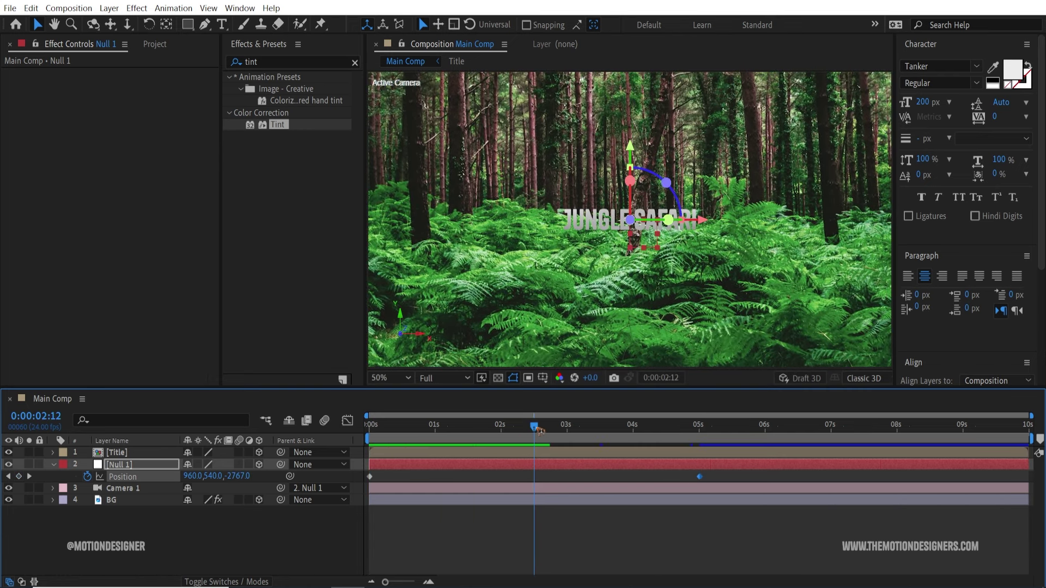
# Move Null 1's second Position keyframe to 3 seconds and preview the faster camera move.
pyautogui.moveTo(702, 479); pyautogui.dragTo(567, 479)
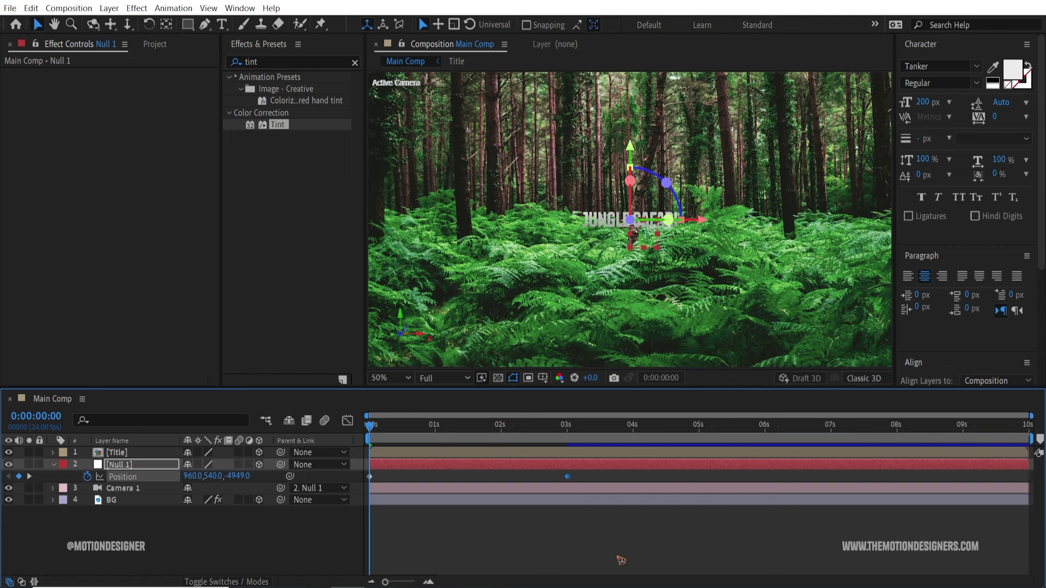
pyautogui.press('space')
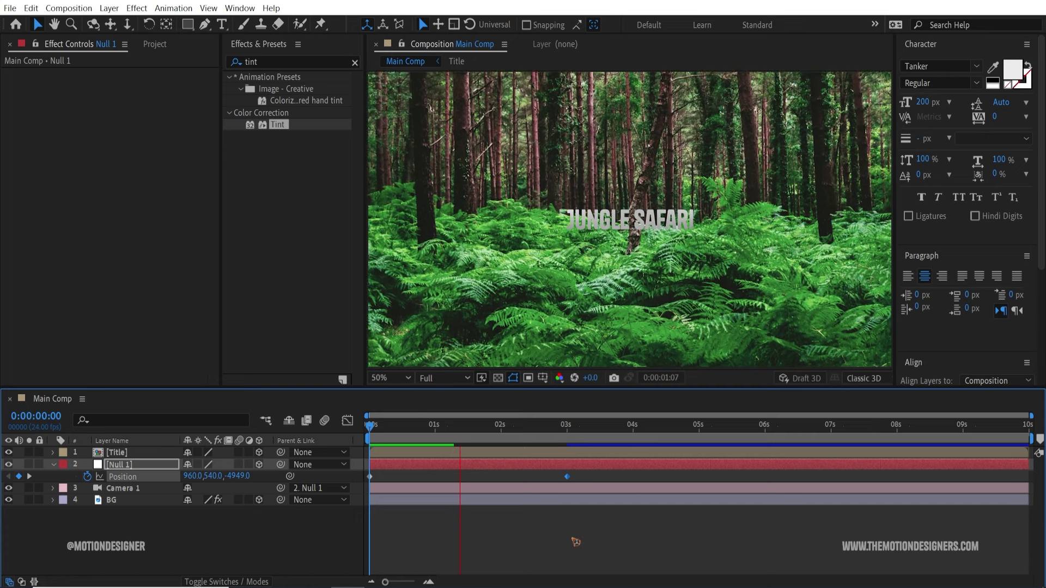
pyautogui.press('space')
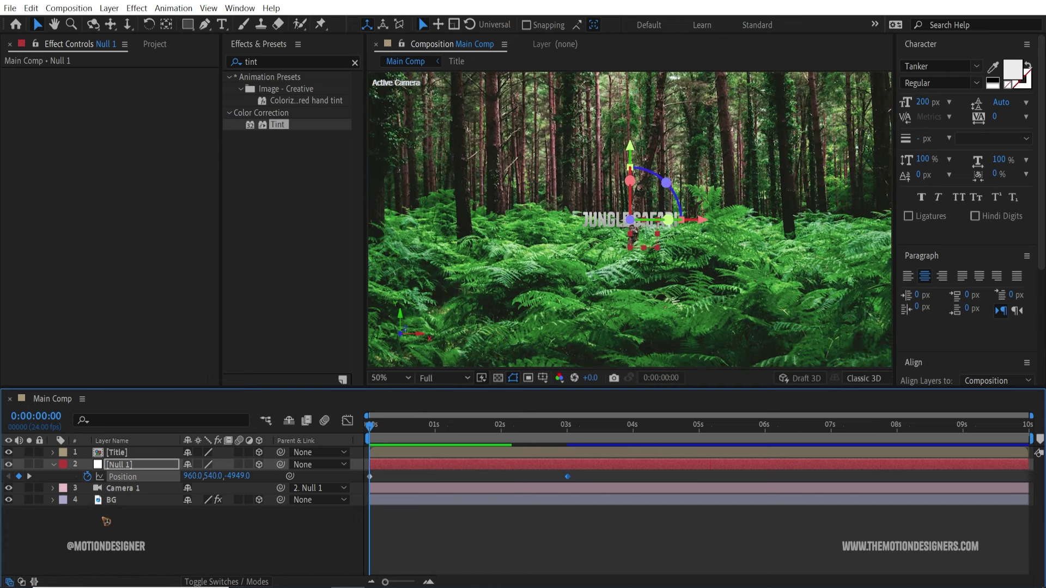
# Pull Null 1 farther back at 0 seconds by lowering its Z position to about -8786.
pyautogui.moveTo(238, 477); pyautogui.dragTo(66, 492)
pyautogui.moveTo(242, 482); pyautogui.dragTo(71, 491)
pyautogui.moveTo(243, 480); pyautogui.dragTo(21, 480)
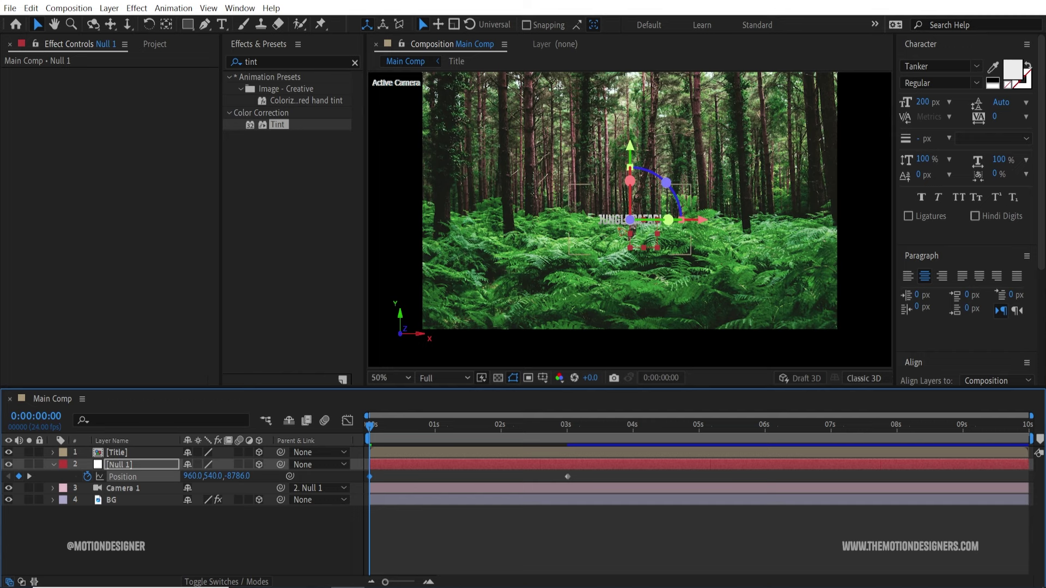
# Scale up the BG layer until it covers the whole frame at 0 seconds and preview the camera move.
pyautogui.scroll(-2, 654, 240)
pyautogui.click(145, 534)
pyautogui.click(115, 501)
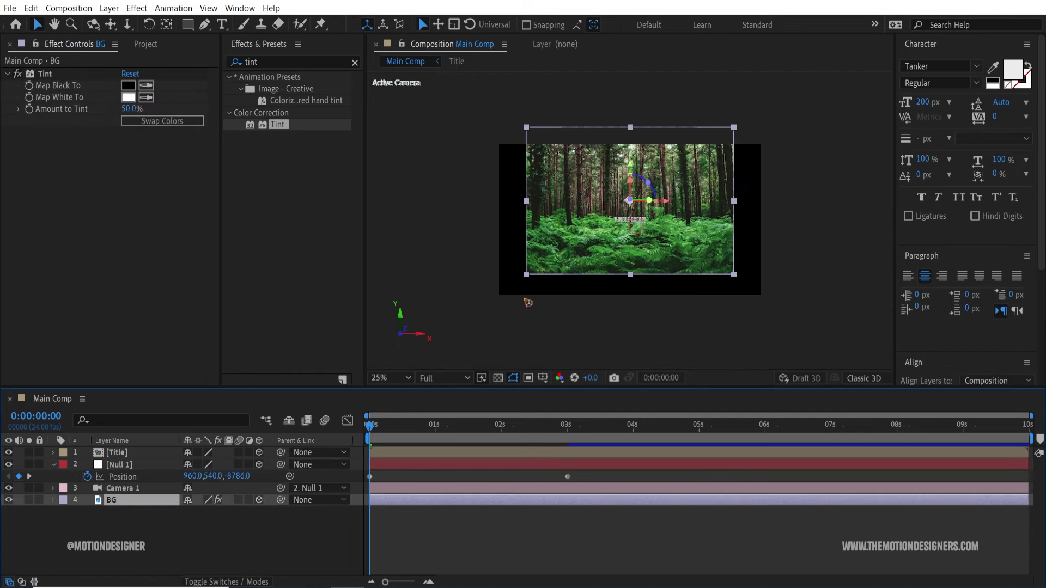
pyautogui.moveTo(528, 277); pyautogui.dragTo(484, 306)
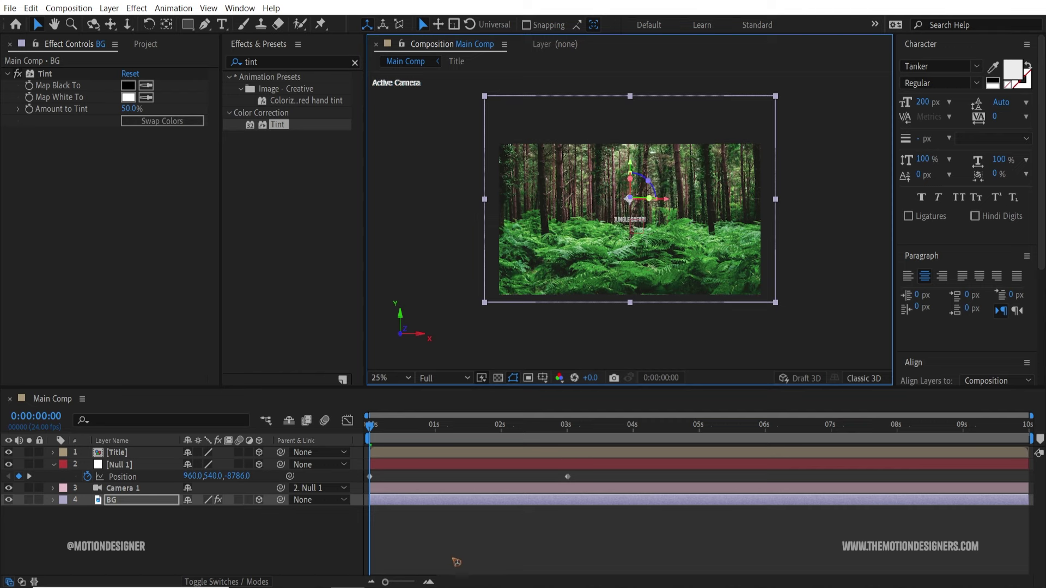
pyautogui.click(512, 515)
pyautogui.press('space')
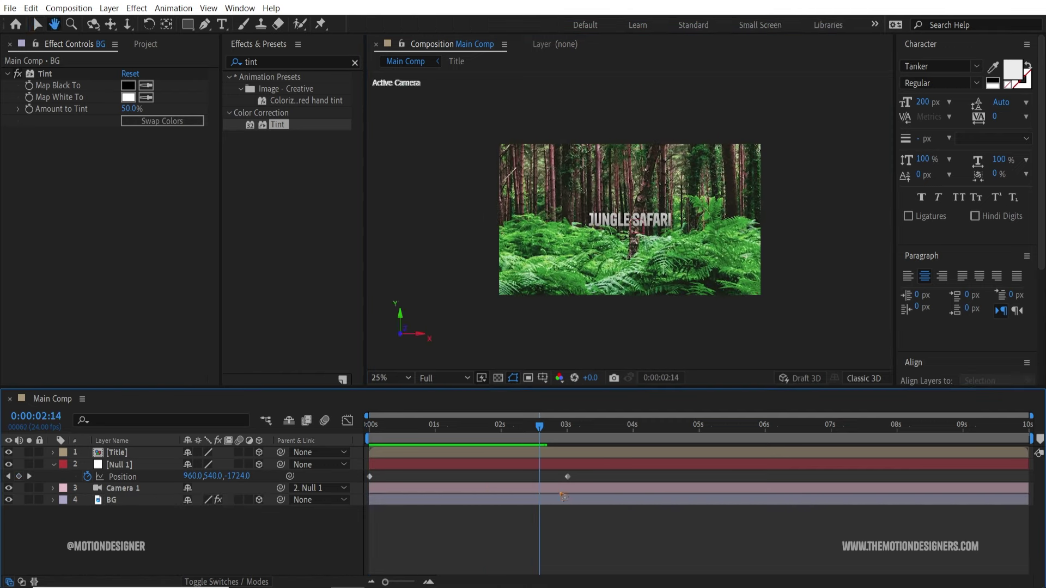
pyautogui.press('space')
# Easy-ease both Position keyframes of Null 1, lengthen the first keyframe's outgoing influence in the speed graph to about 1.2 seconds, and preview.
pyautogui.moveTo(609, 478); pyautogui.dragTo(317, 490)
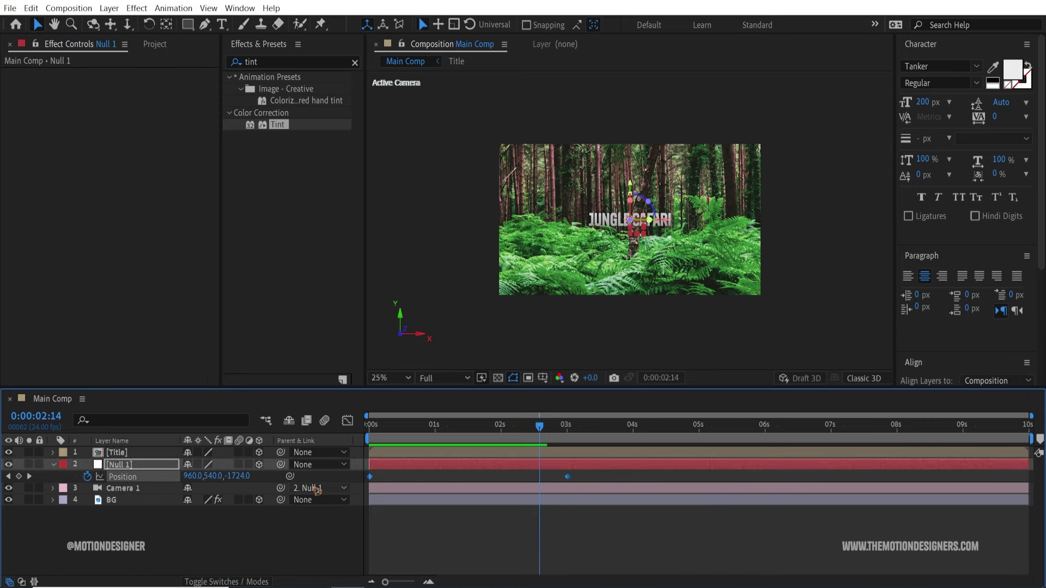
pyautogui.click(347, 420)
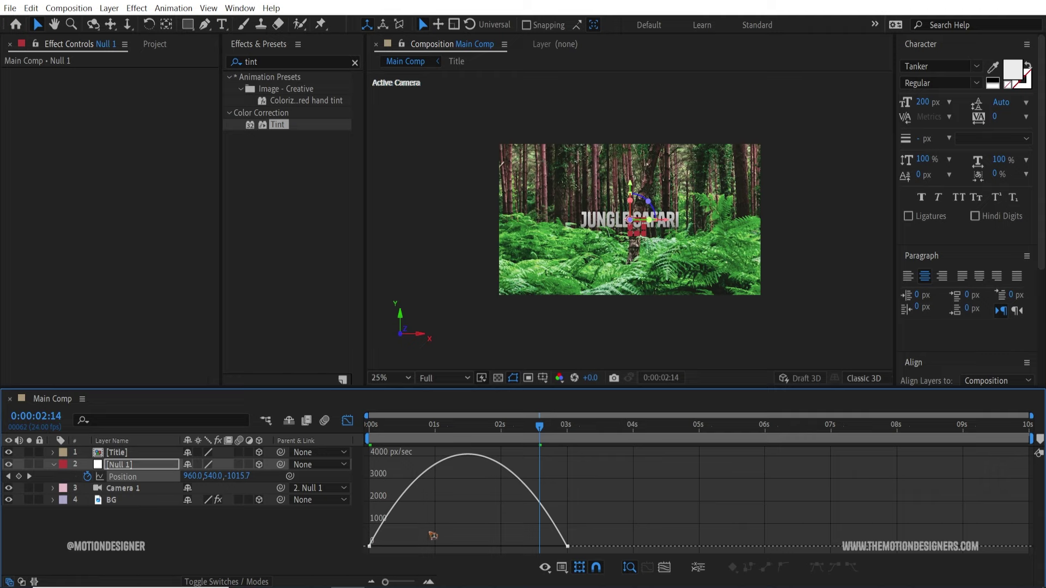
pyautogui.click(566, 571)
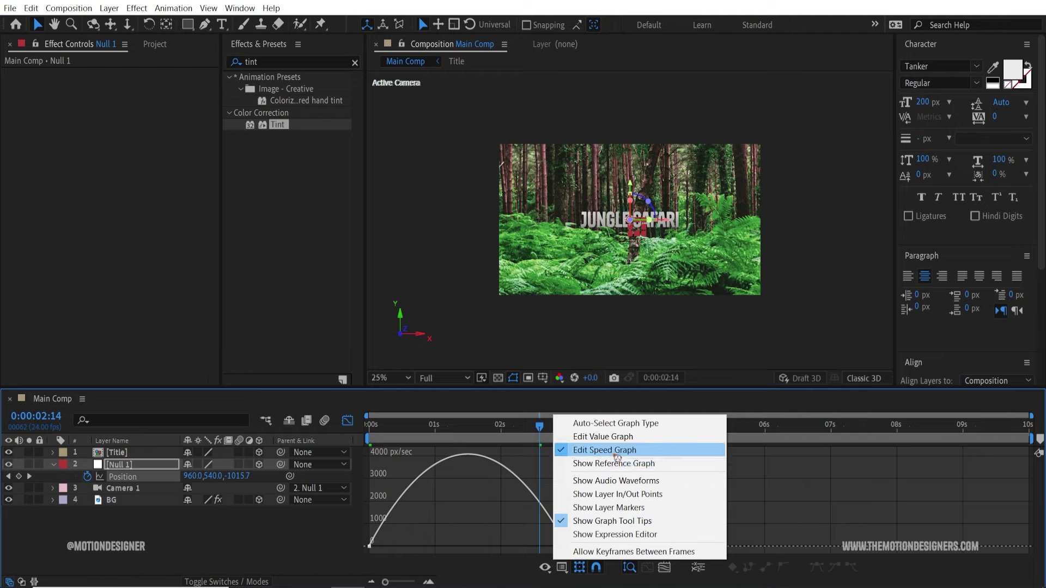
pyautogui.click(405, 533)
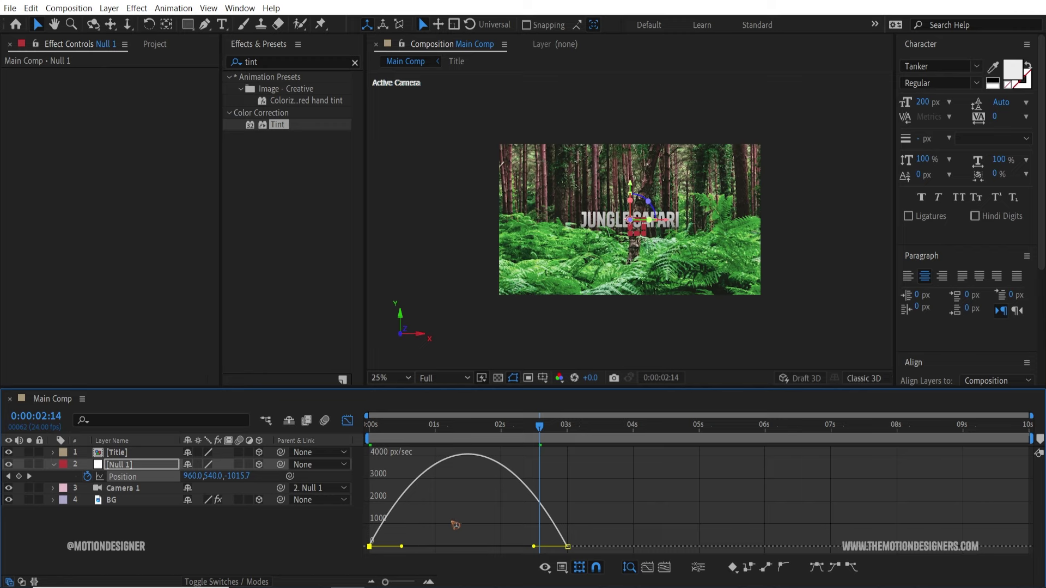
pyautogui.moveTo(408, 547); pyautogui.dragTo(446, 547)
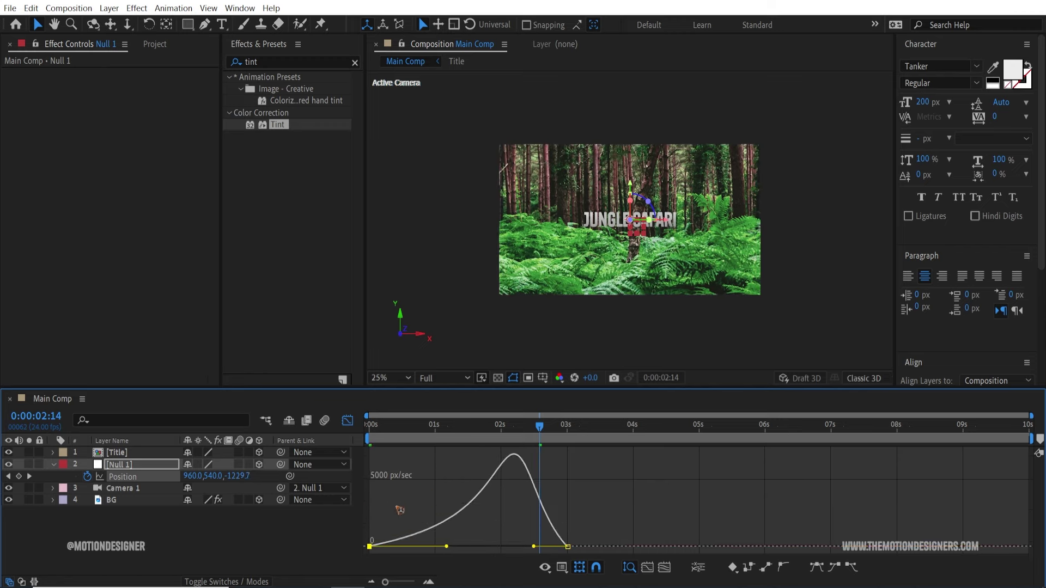
pyautogui.press('space')
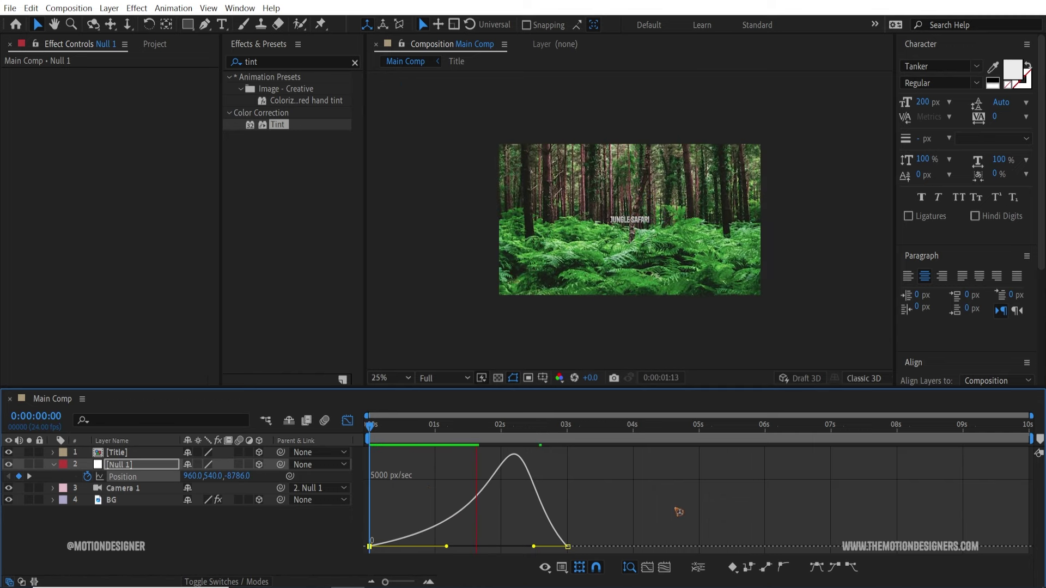
pyautogui.press('space')
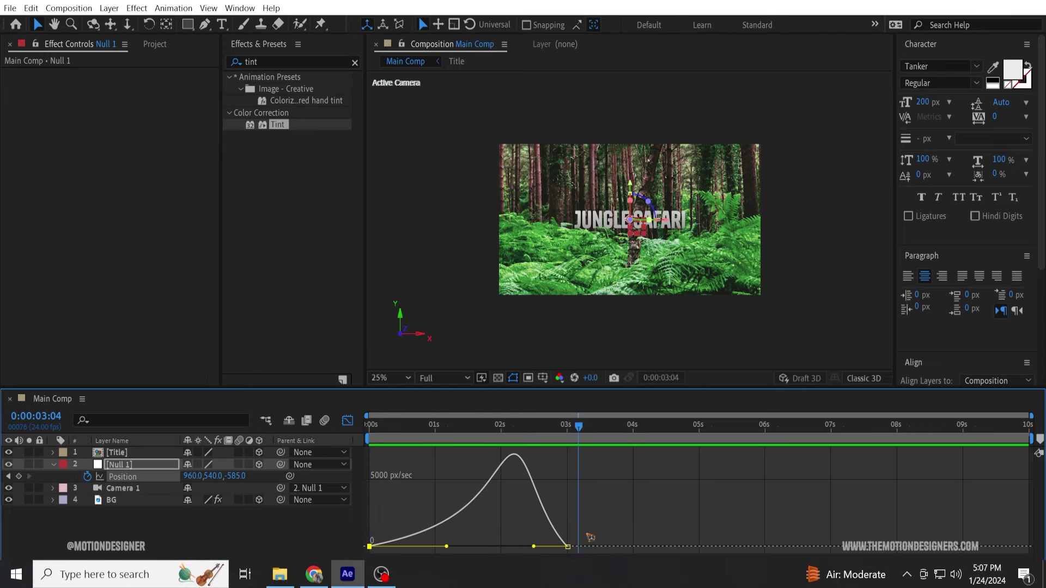
# Lengthen the incoming influence of Null 1's 3-second keyframe slightly in the speed graph, preview from the start and leave the graph.
pyautogui.click(582, 519)
pyautogui.click(566, 547)
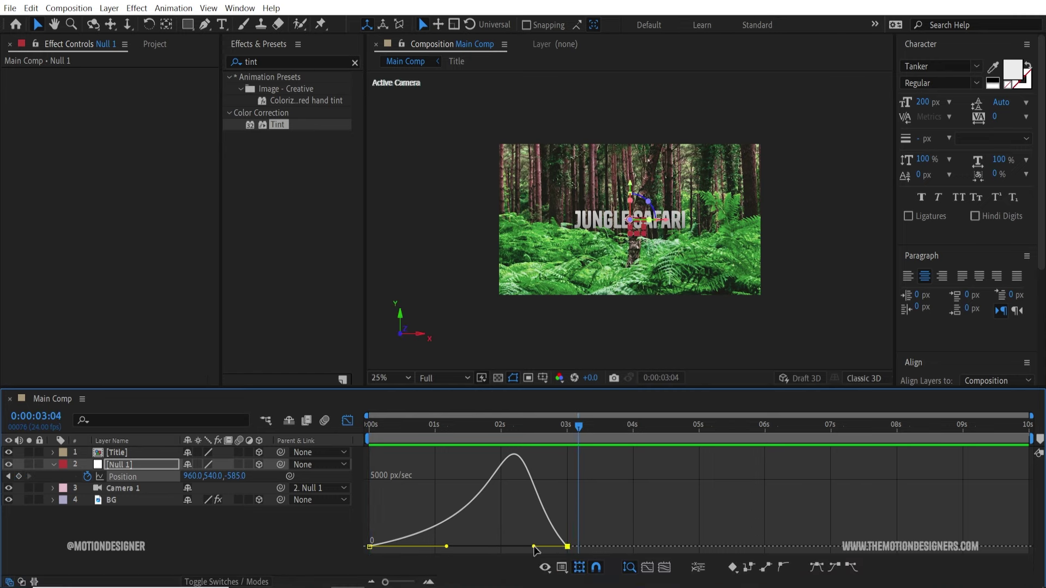
pyautogui.moveTo(534, 546); pyautogui.dragTo(521, 546)
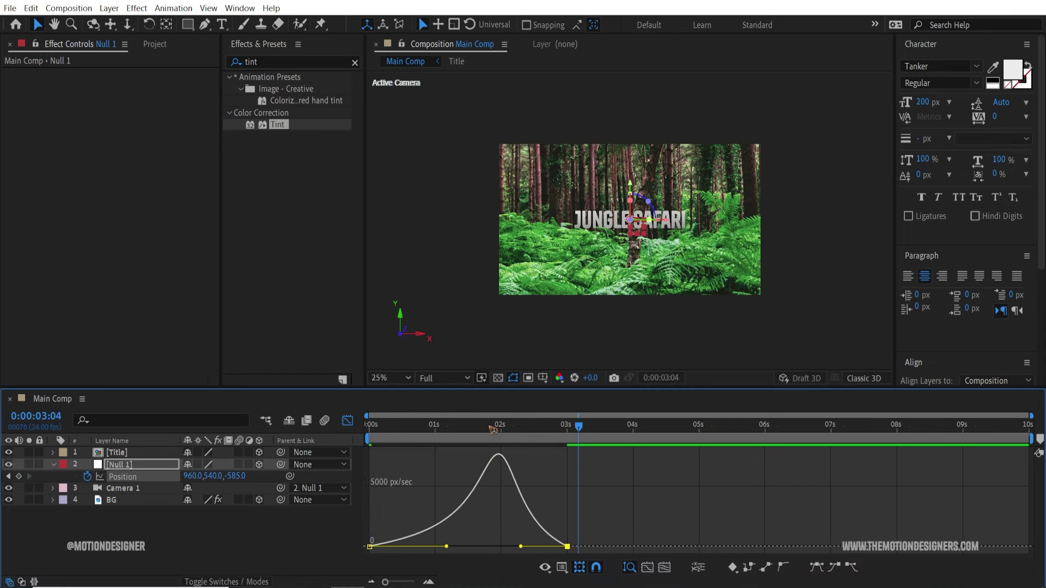
pyautogui.press('Home')
pyautogui.press('space')
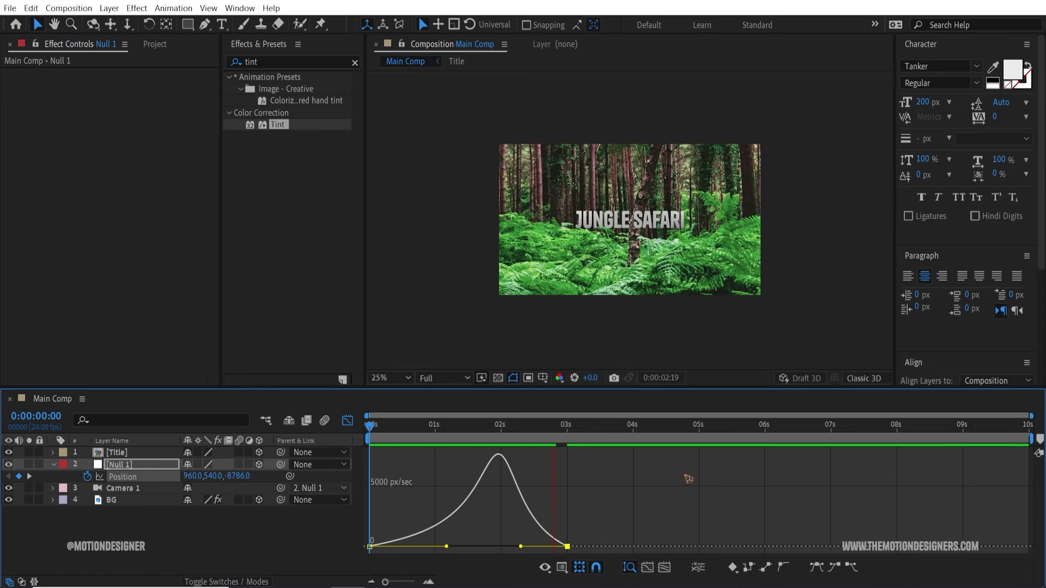
pyautogui.press('space')
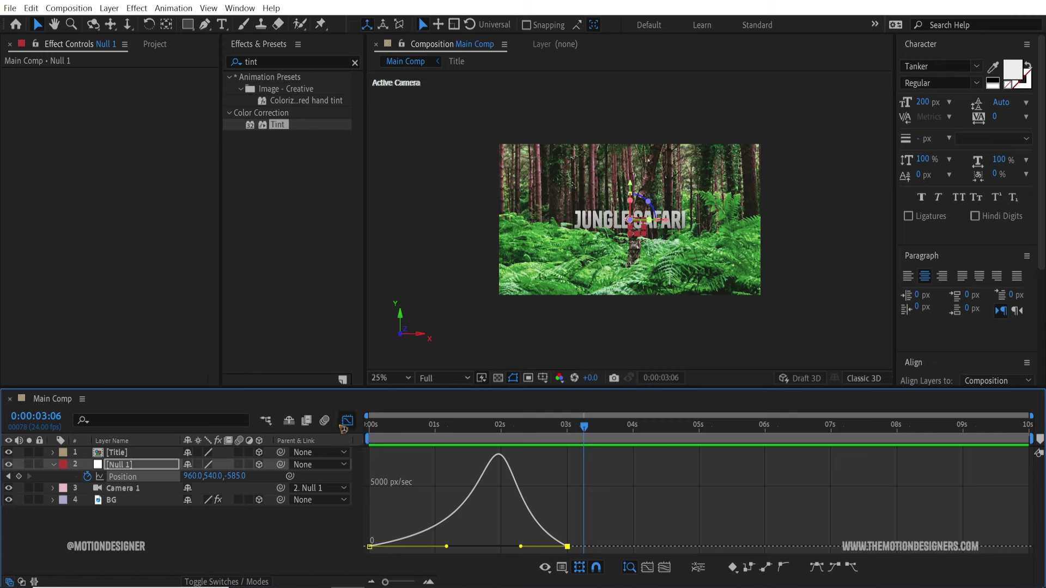
pyautogui.click(347, 420)
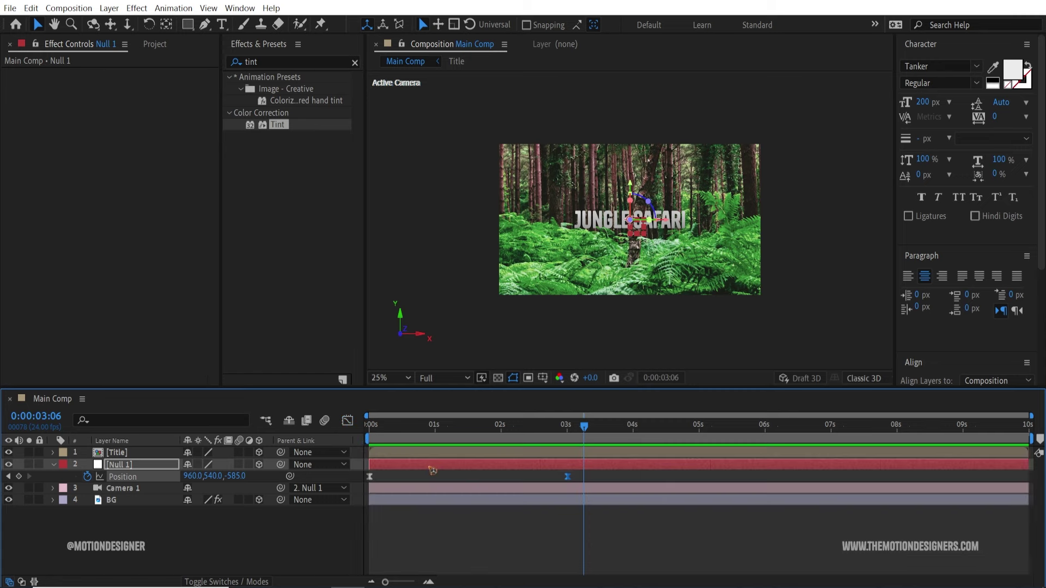
# Find the fern image pngwing.com (7).png among the project assets and add it as the top layer of Main Comp.
pyautogui.click(129, 527)
pyautogui.press('Home')
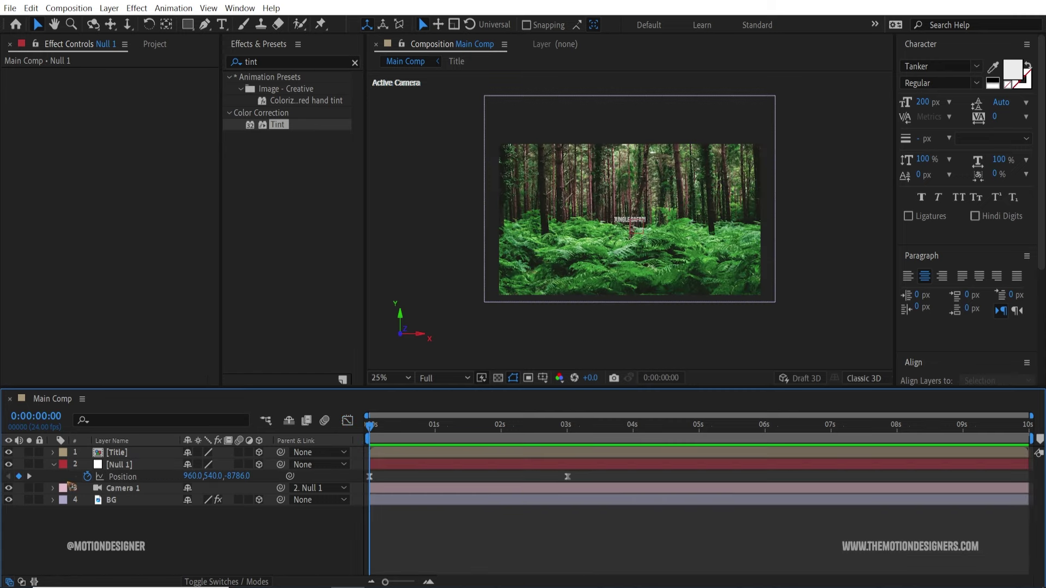
pyautogui.click(155, 47)
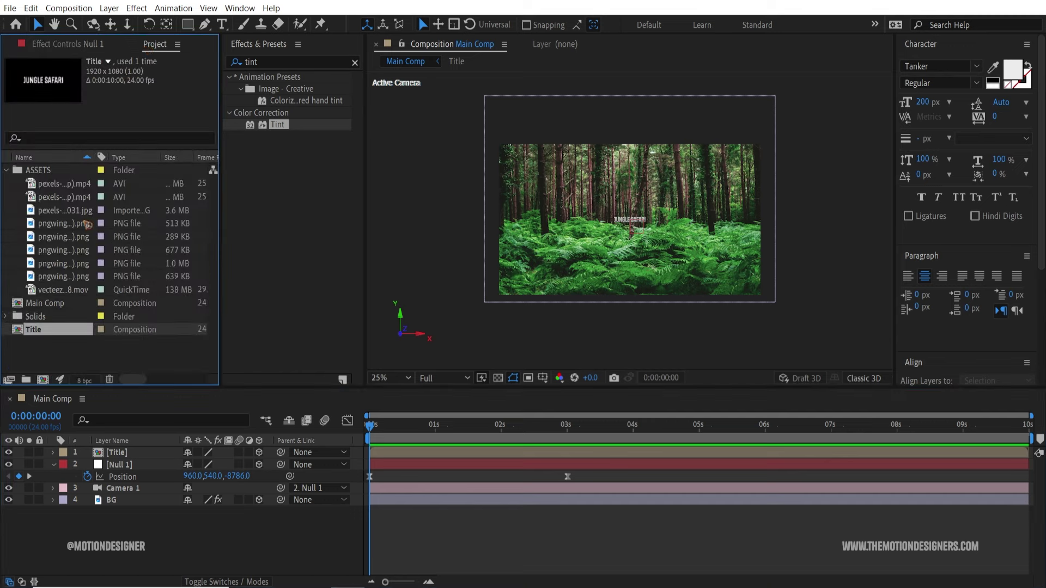
pyautogui.click(66, 211)
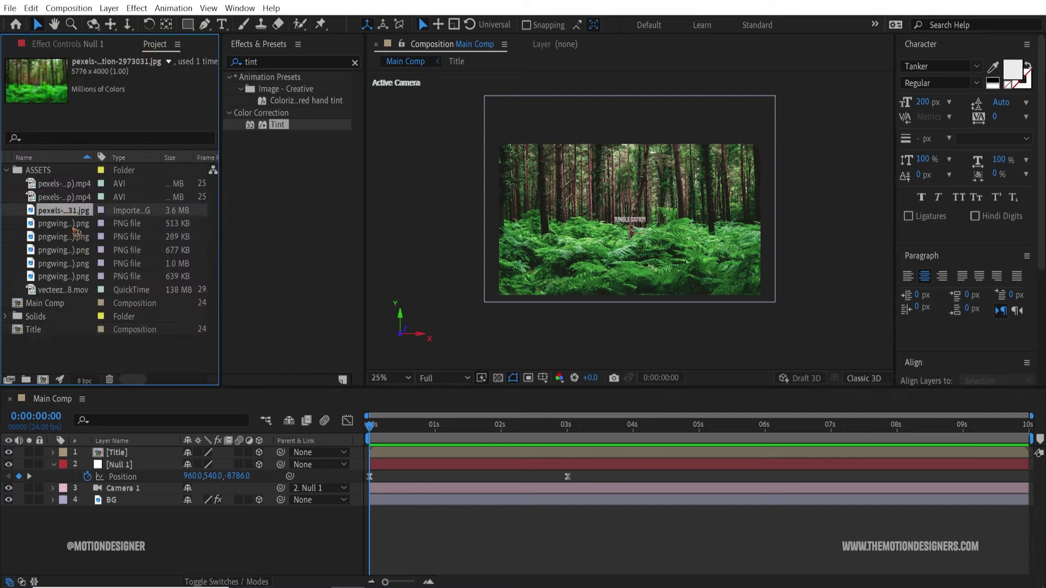
pyautogui.click(75, 224)
pyautogui.click(64, 251)
pyautogui.click(68, 265)
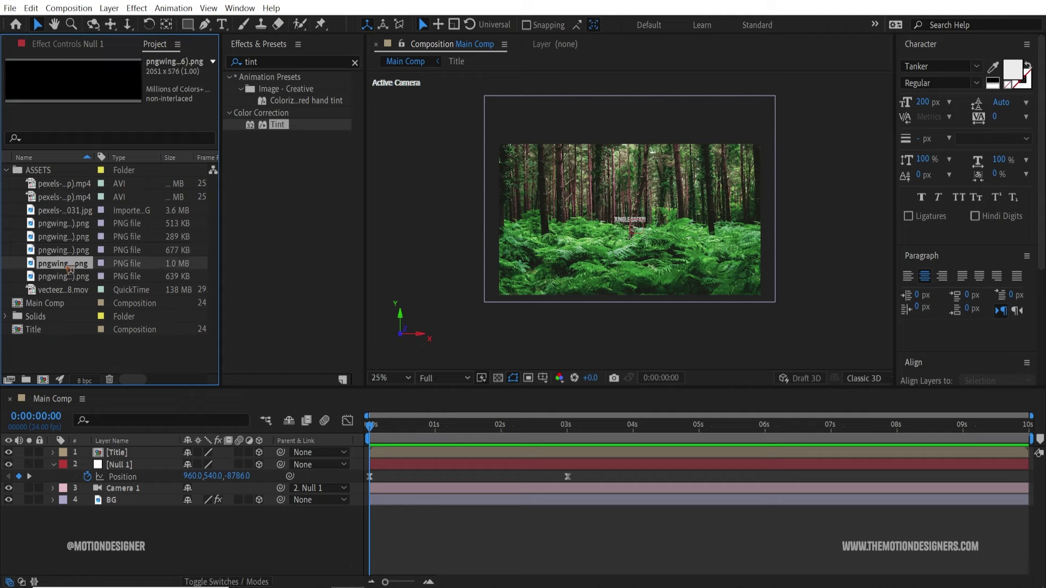
pyautogui.click(70, 277)
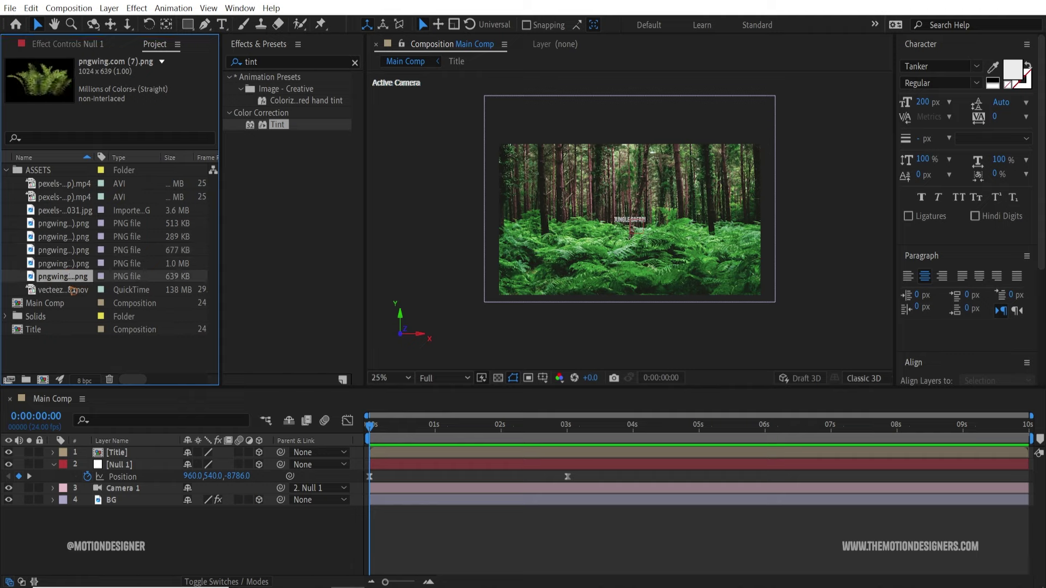
pyautogui.moveTo(64, 283); pyautogui.dragTo(144, 456)
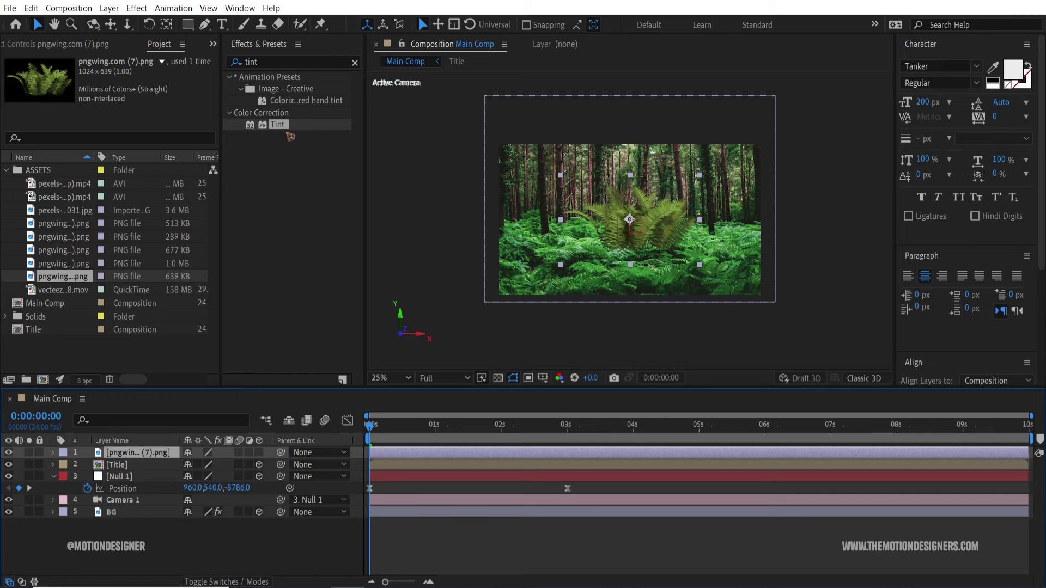
# Apply the Tint effect to the fern layer and map white to a green sampled from the forest background.
pyautogui.moveTo(290, 137); pyautogui.dragTo(148, 454)
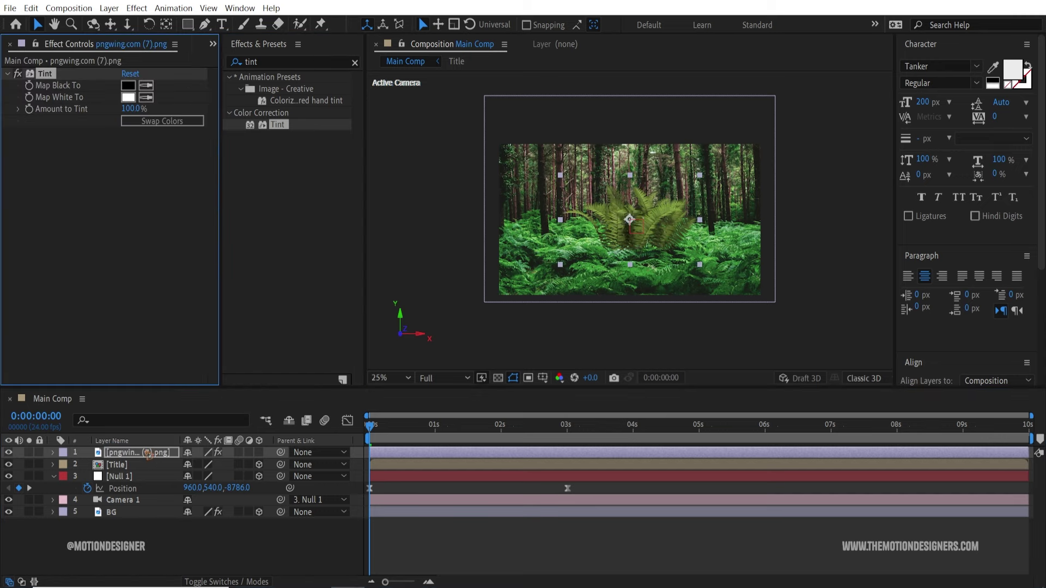
pyautogui.click(145, 97)
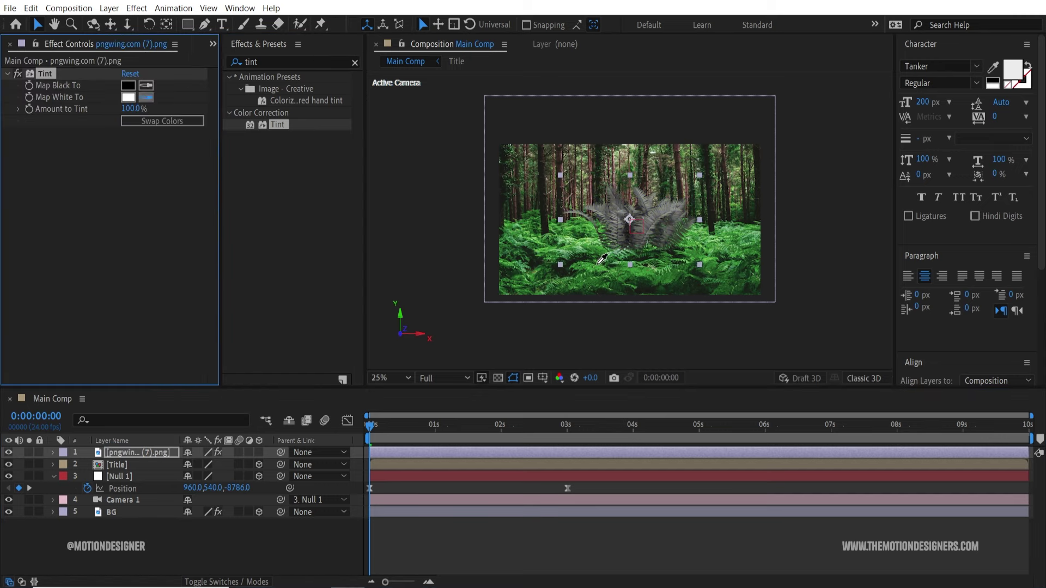
pyautogui.click(718, 245)
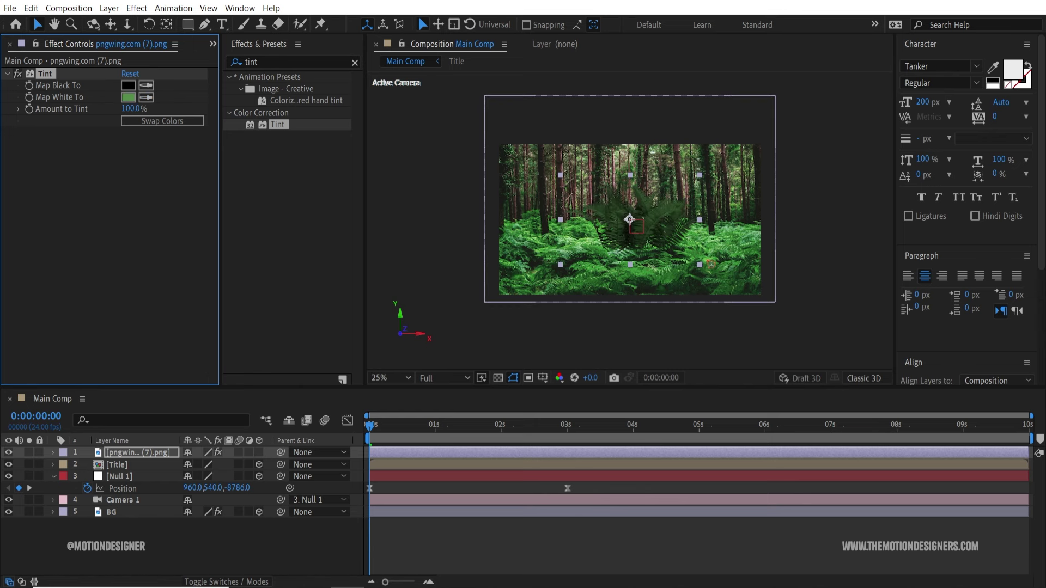
pyautogui.press('/')
pyautogui.hotkey('shift', '/')
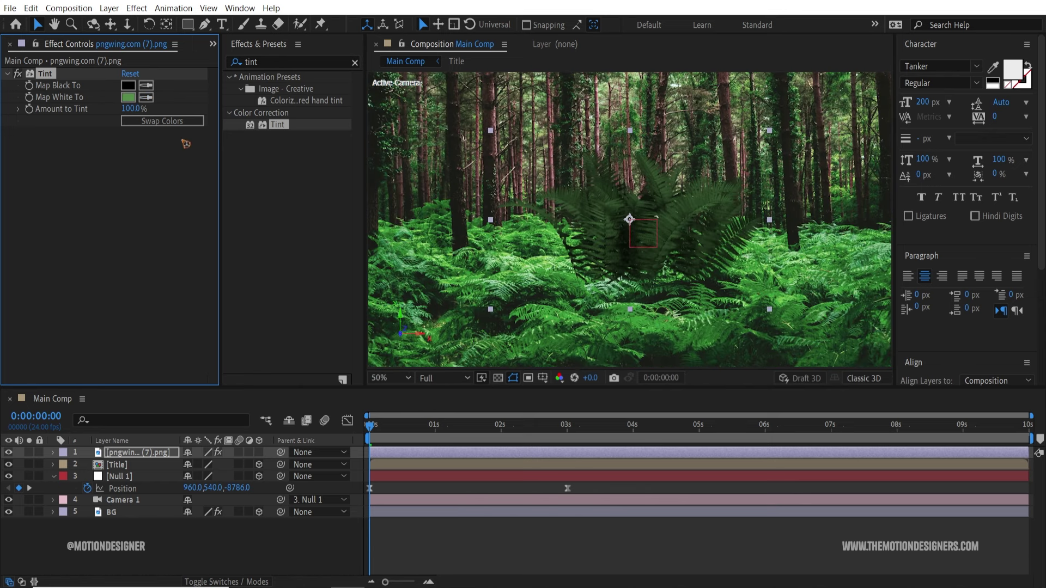
# Set the fern's Amount to Tint to 80% and resample Map White To from a more saturated green in the background foliage.
pyautogui.moveTo(134, 109)
pyautogui.mouseDown()
pyautogui.moveTo(71, 111)
pyautogui.moveTo(121, 114)
pyautogui.mouseUp()
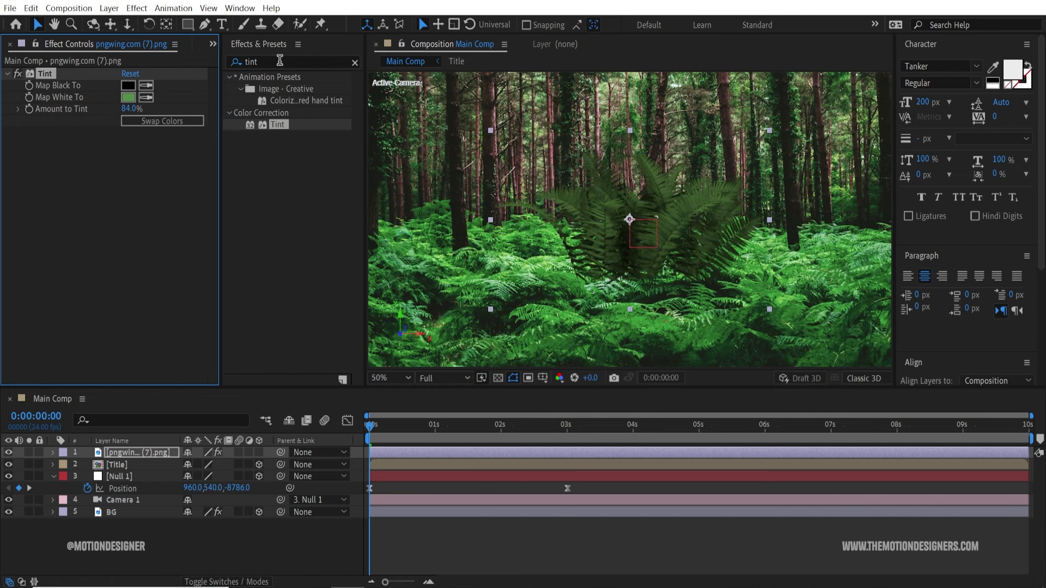
pyautogui.moveTo(131, 109); pyautogui.dragTo(175, 109)
pyautogui.click(146, 97)
pyautogui.click(527, 278)
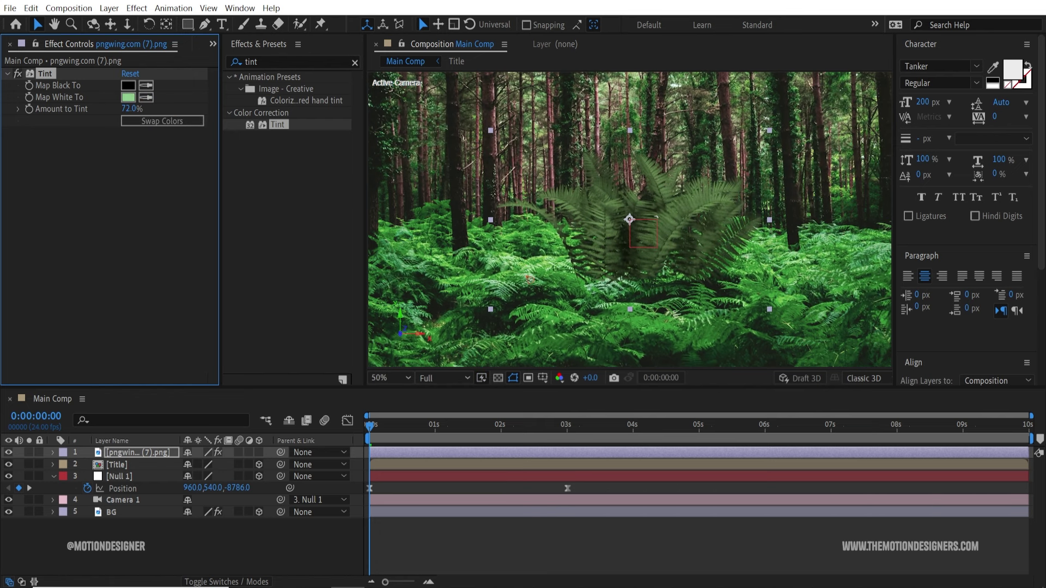
pyautogui.moveTo(131, 109); pyautogui.dragTo(135, 109)
pyautogui.click(146, 97)
pyautogui.click(577, 321)
# Make the fern a 3D layer, move it slightly toward the camera in Z and scrub through the camera move.
pyautogui.click(162, 454)
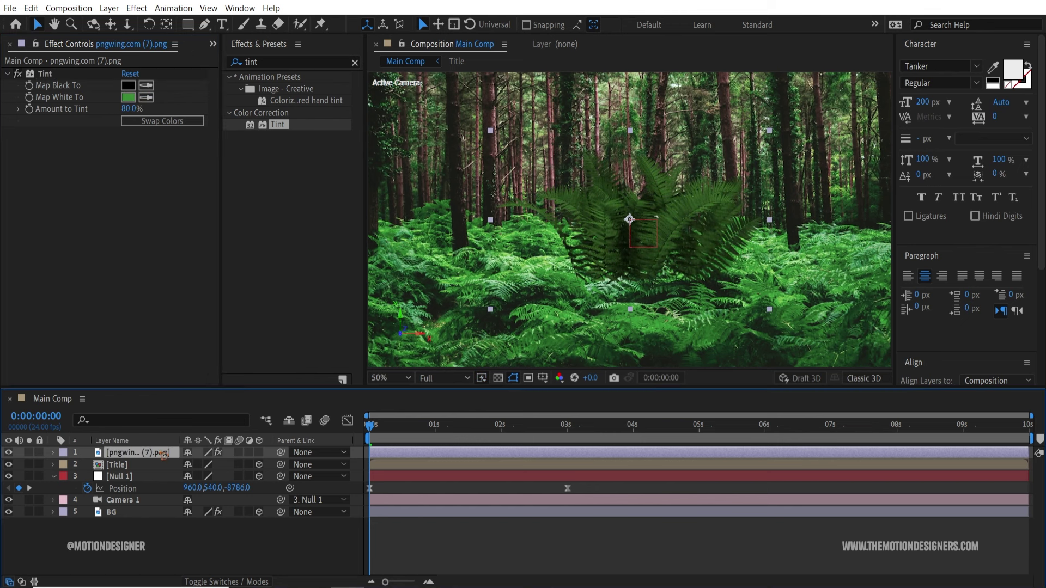
pyautogui.click(260, 454)
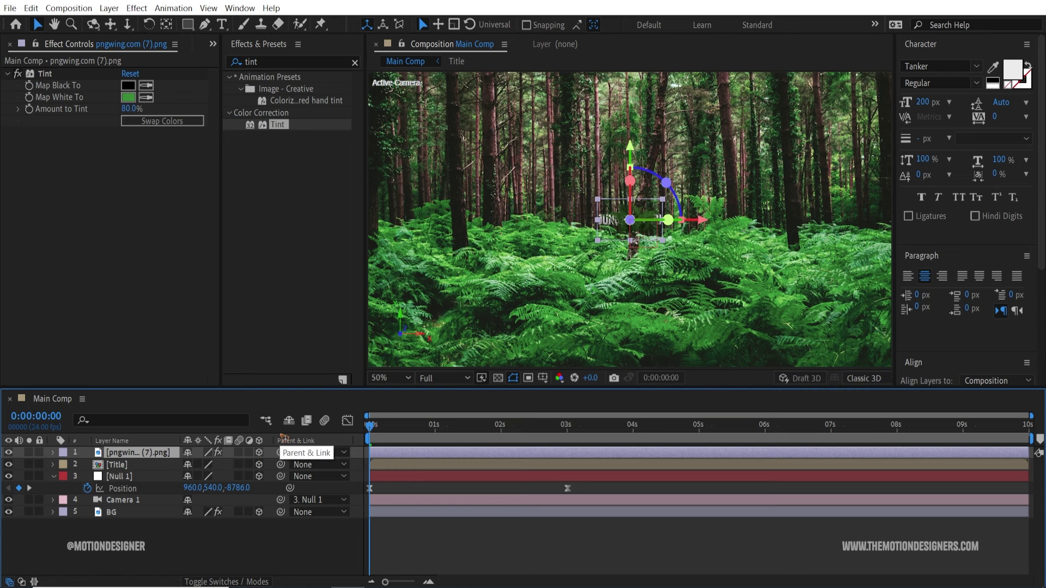
pyautogui.moveTo(630, 220); pyautogui.dragTo(337, 493)
pyautogui.moveTo(370, 428); pyautogui.dragTo(171, 472)
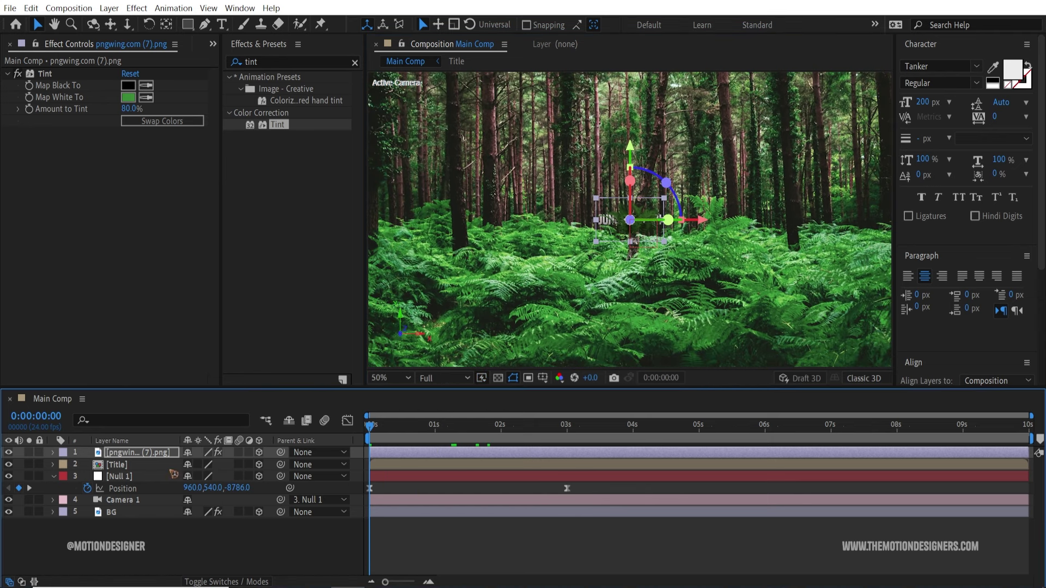
# Bring the fern layer close to the camera by lowering its Z position to about -9928.
pyautogui.press('p')
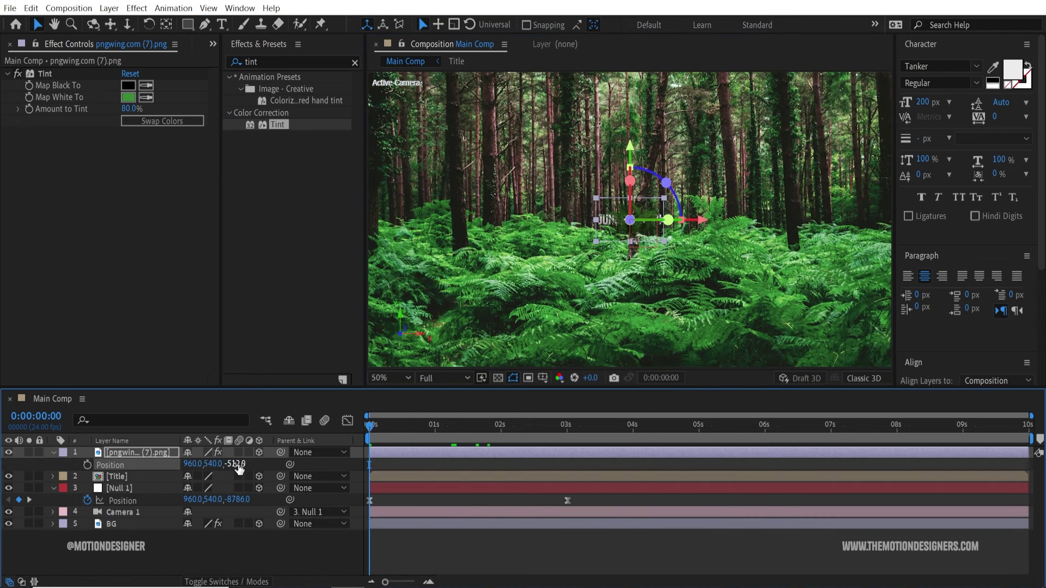
pyautogui.moveTo(235, 465); pyautogui.dragTo(169, 464)
pyautogui.moveTo(241, 465); pyautogui.dragTo(204, 485)
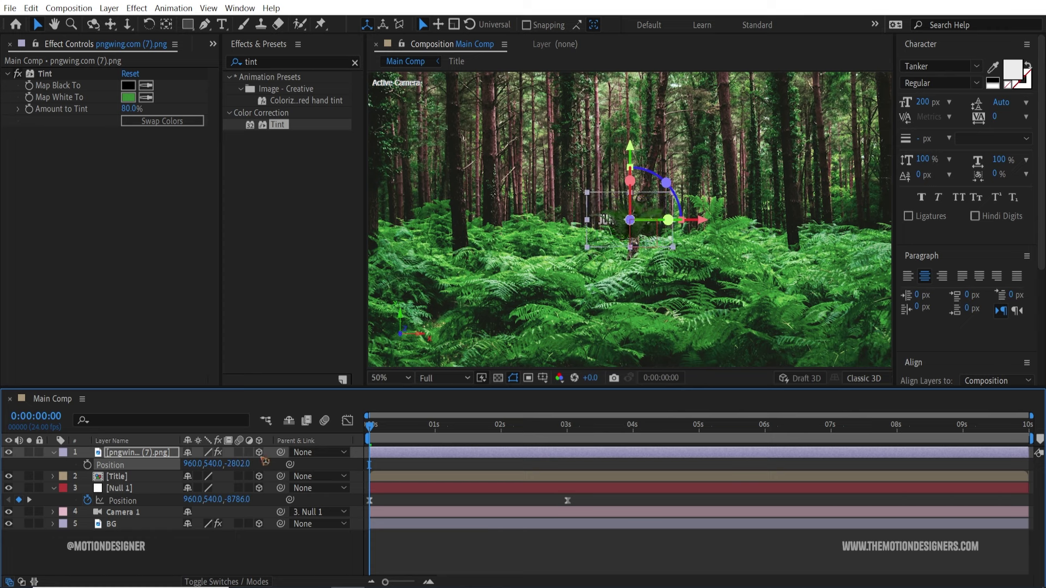
pyautogui.moveTo(265, 462); pyautogui.dragTo(111, 464)
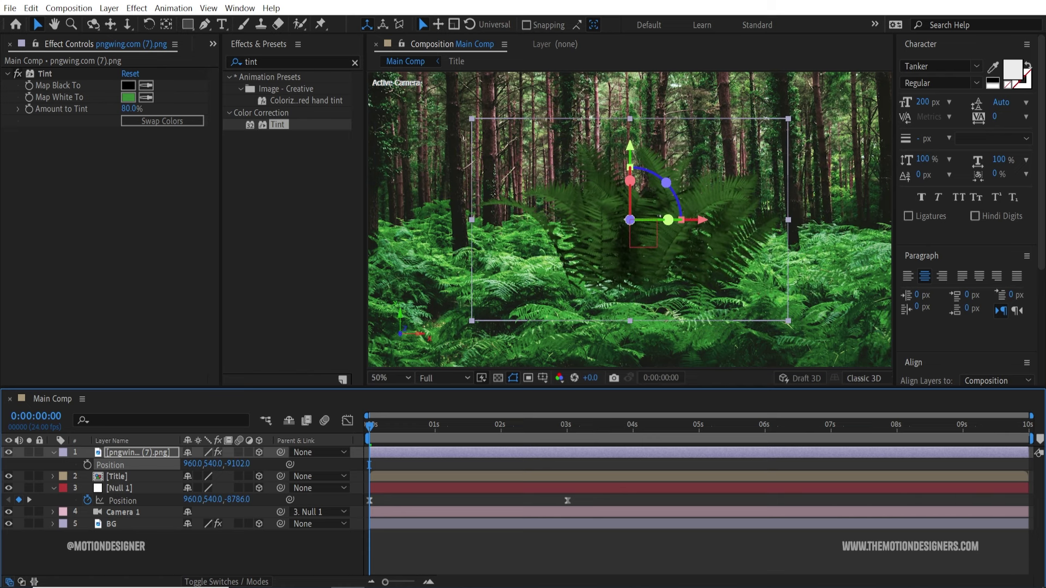
pyautogui.moveTo(223, 464)
pyautogui.mouseDown()
pyautogui.moveTo(240, 464)
pyautogui.moveTo(223, 463)
pyautogui.mouseUp()
pyautogui.press(',')
pyautogui.press(',')
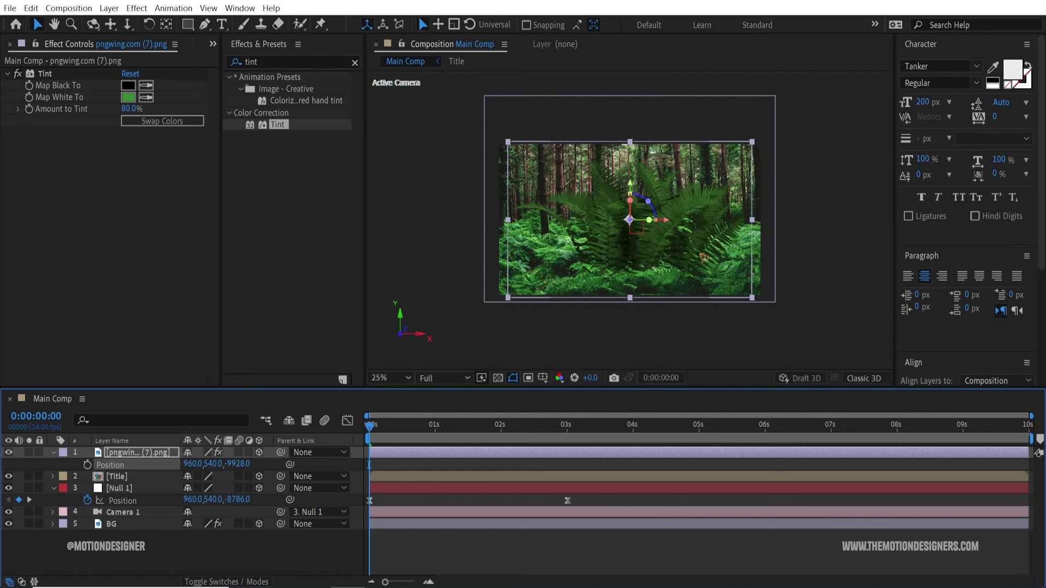
# Move the fern to the frame's lower-left corner at about 409, 728, then duplicate it and offset the copy further left and down.
pyautogui.moveTo(664, 244); pyautogui.dragTo(483, 276)
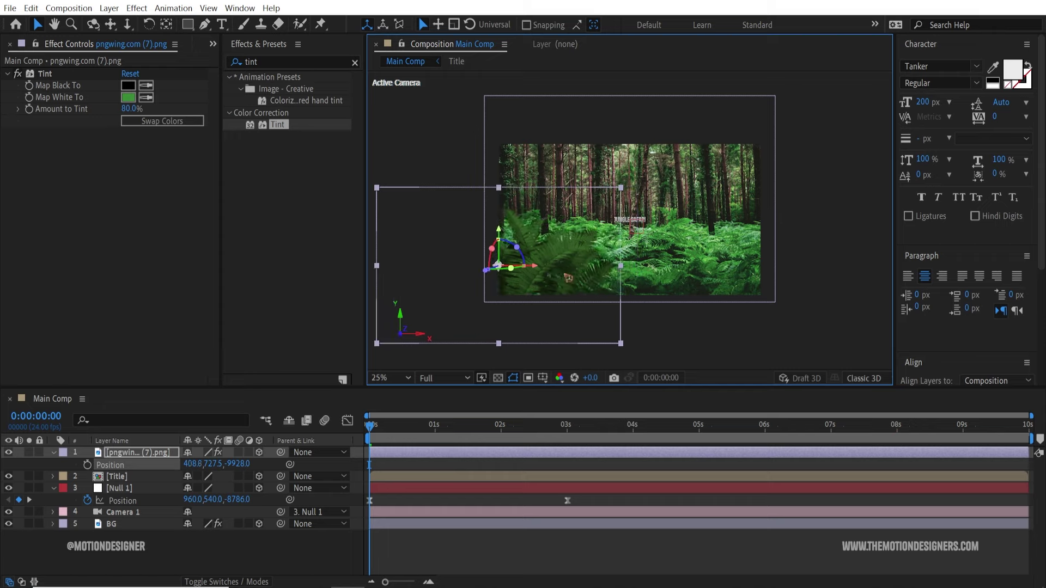
pyautogui.hotkey('ctrl', 'd')
pyautogui.moveTo(487, 271); pyautogui.dragTo(449, 290)
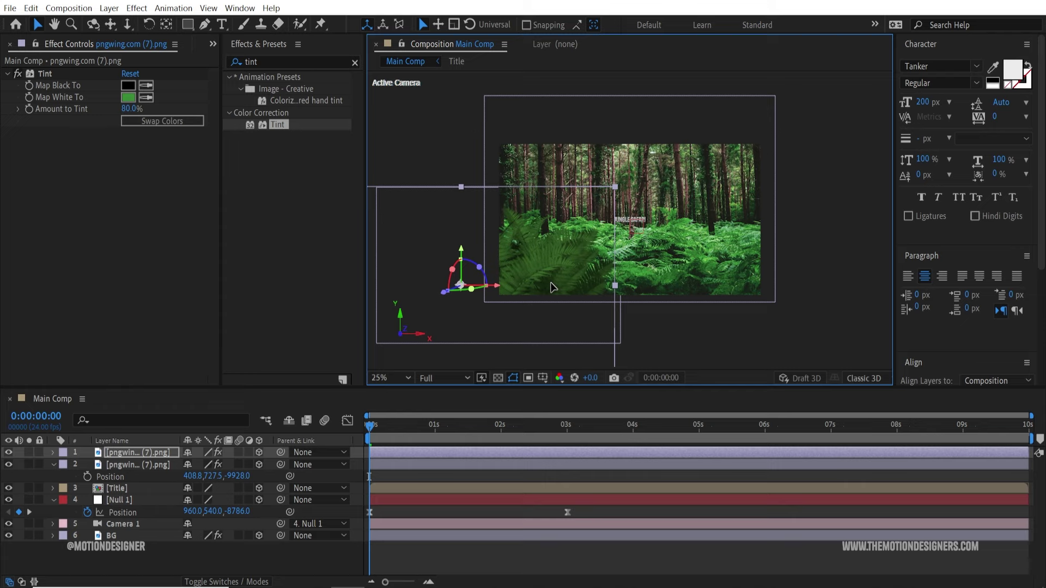
pyautogui.moveTo(551, 283); pyautogui.dragTo(553, 283)
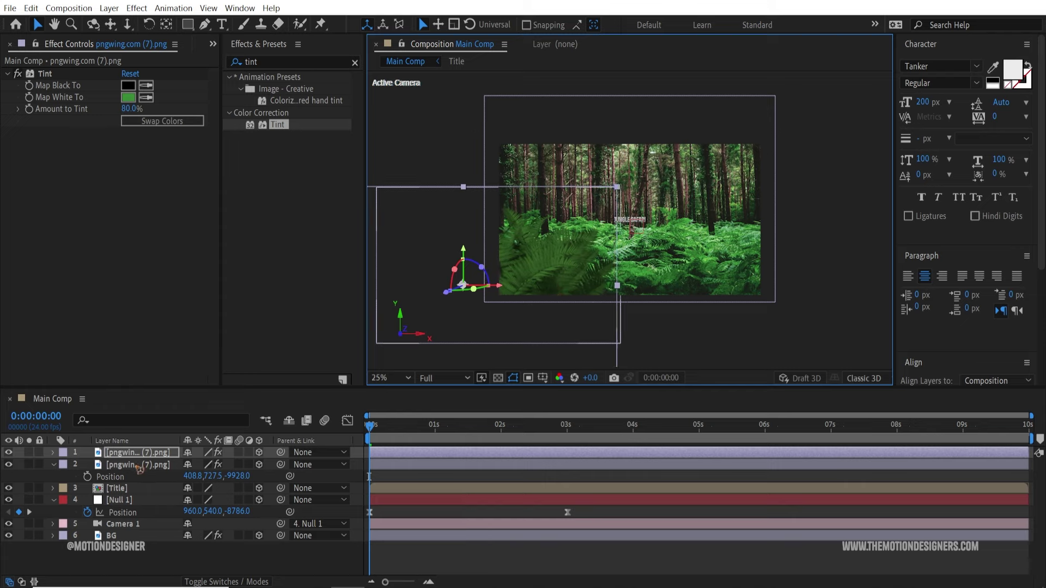
# Apply the Curves effect to the original lower-left fern and bend the RGB curve downward to darken it.
pyautogui.click(137, 467)
pyautogui.click(282, 62)
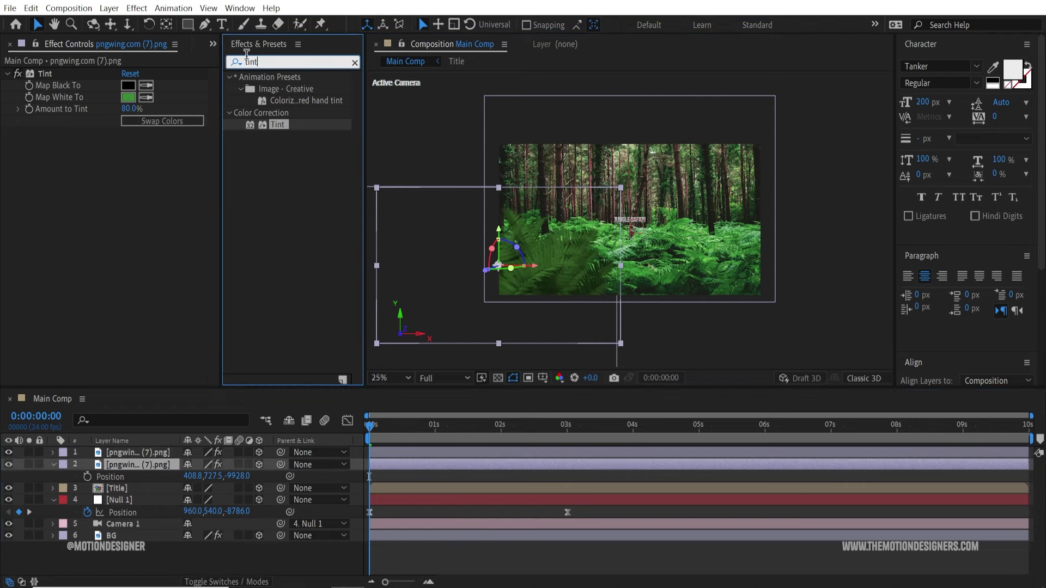
pyautogui.write('curve')
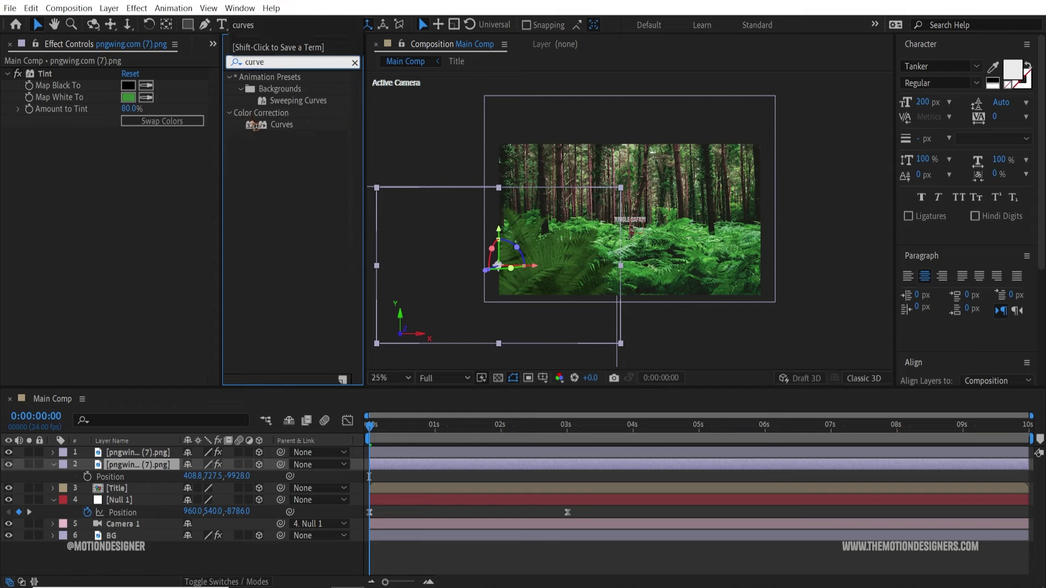
pyautogui.moveTo(256, 124); pyautogui.dragTo(97, 301)
pyautogui.press('.')
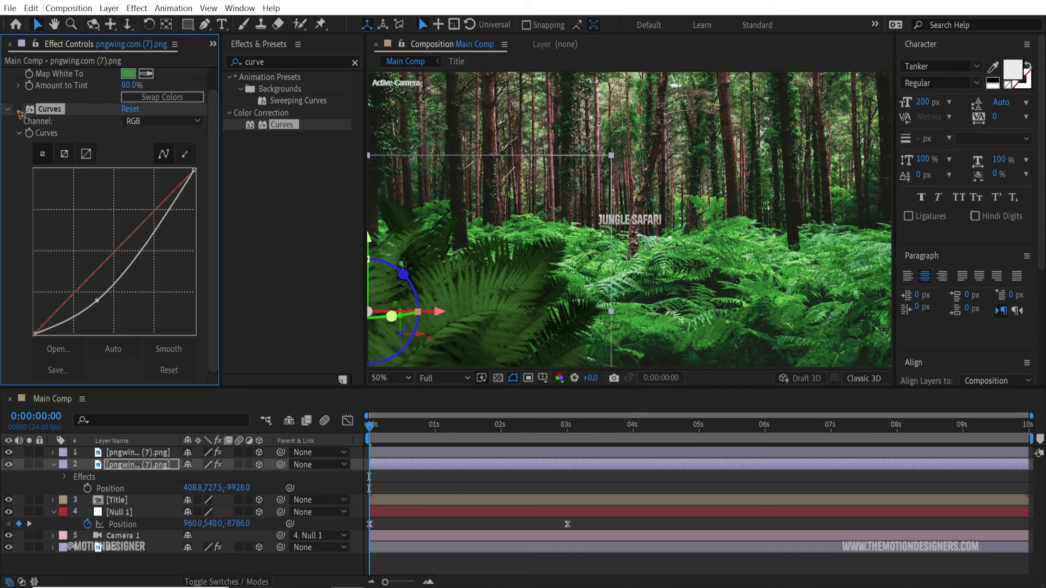
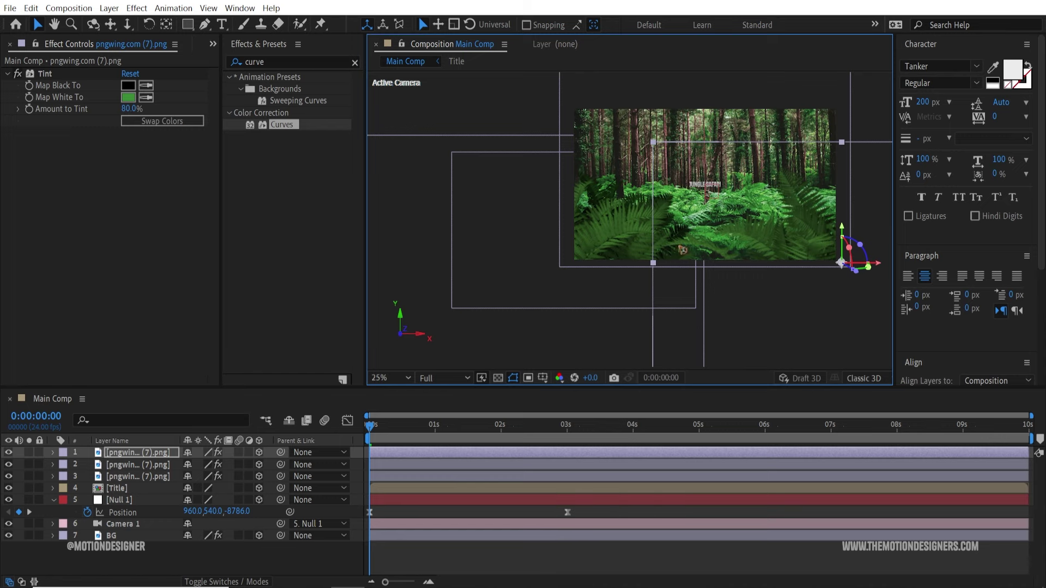
# Shift the topmost fern copy at the frame's lower-right corner and darken it with a downward-bent Curves effect.
pyautogui.moveTo(683, 250); pyautogui.dragTo(724, 324)
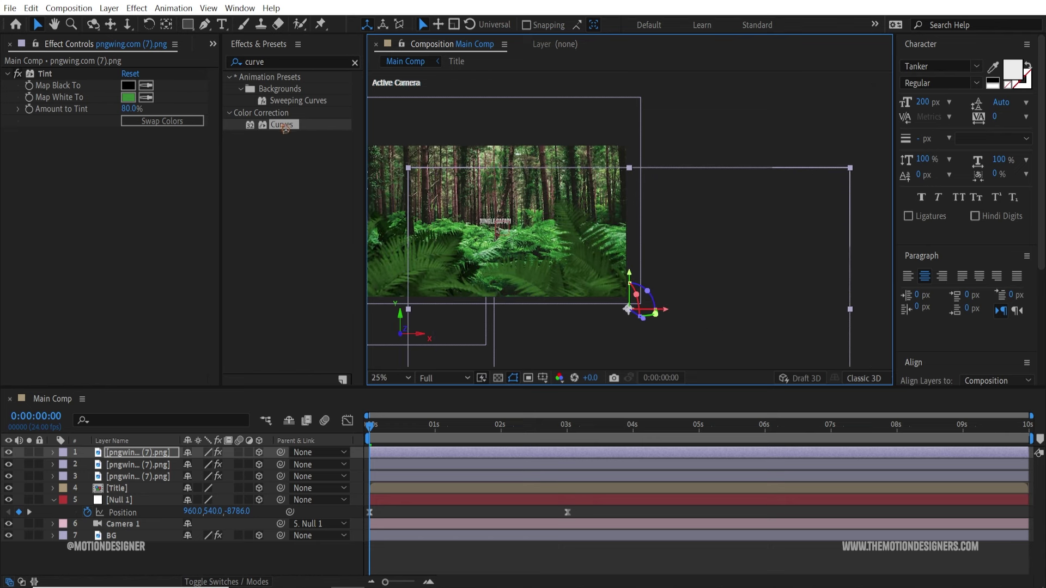
pyautogui.moveTo(284, 129); pyautogui.dragTo(96, 295)
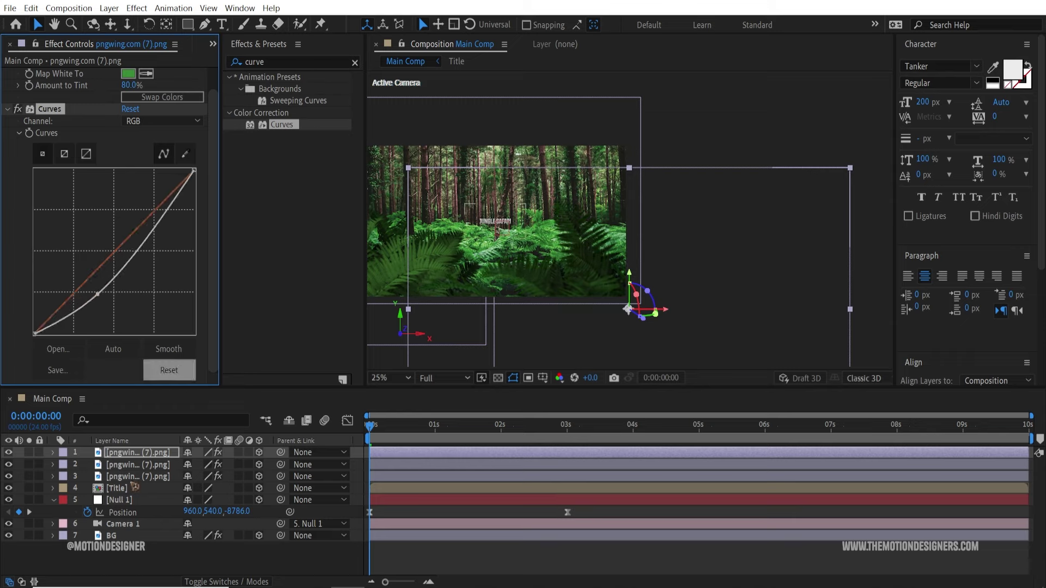
# Duplicate the darkened lower-left fern, place the copy deeper in the scene at the lower right and turn off its Curves effect.
pyautogui.click(137, 479)
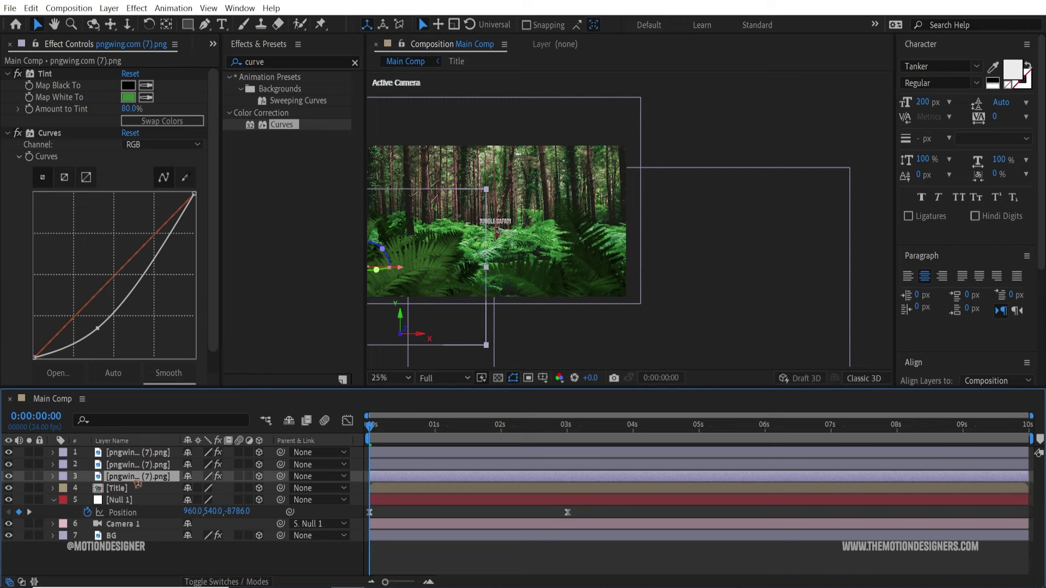
pyautogui.hotkey('ctrl', 'd')
pyautogui.moveTo(401, 271); pyautogui.dragTo(535, 245)
pyautogui.moveTo(576, 276); pyautogui.dragTo(605, 283)
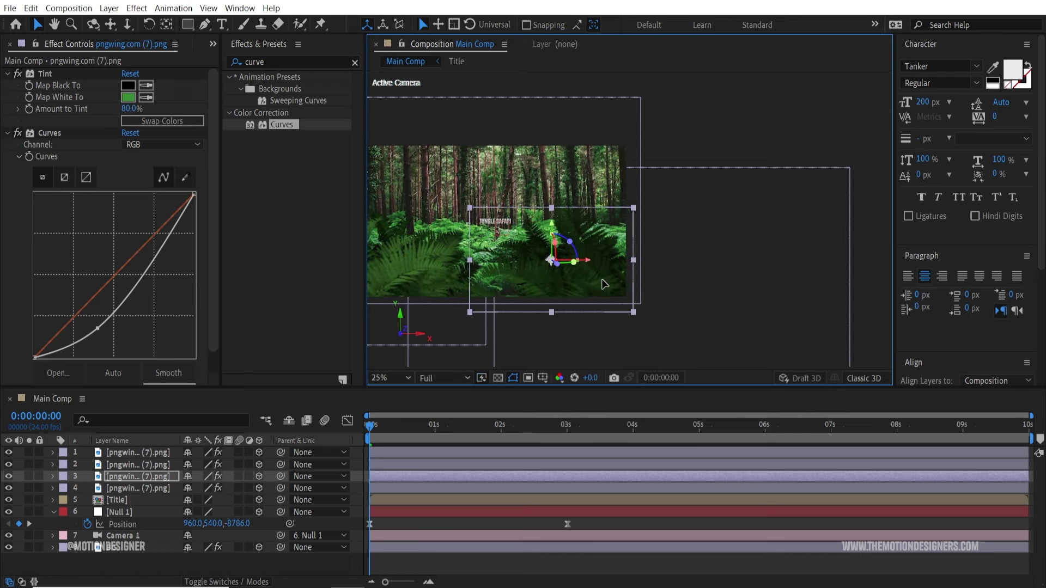
pyautogui.click(18, 134)
pyautogui.moveTo(583, 287); pyautogui.dragTo(596, 283)
pyautogui.press('space')
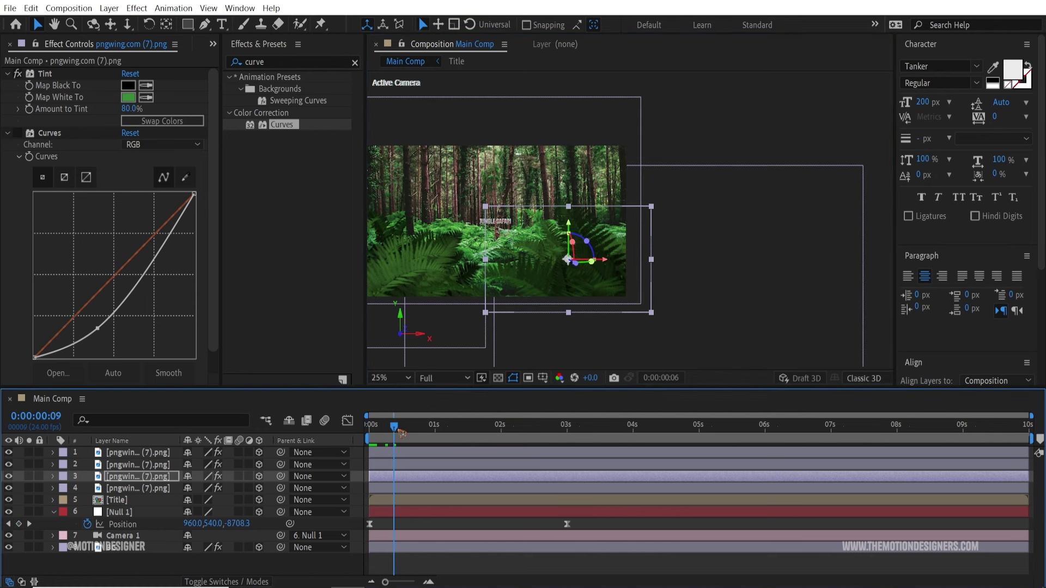
pyautogui.press('space')
pyautogui.moveTo(572, 282); pyautogui.dragTo(576, 281)
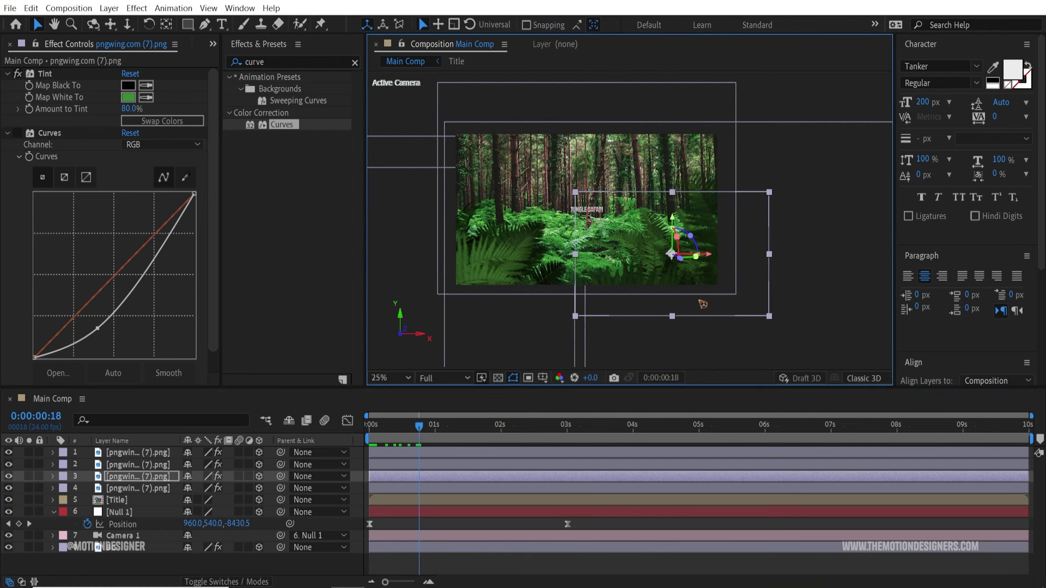
# Duplicate the deeper right-hand fern and place the copy low in the frame, left of centre below the title.
pyautogui.press('.')
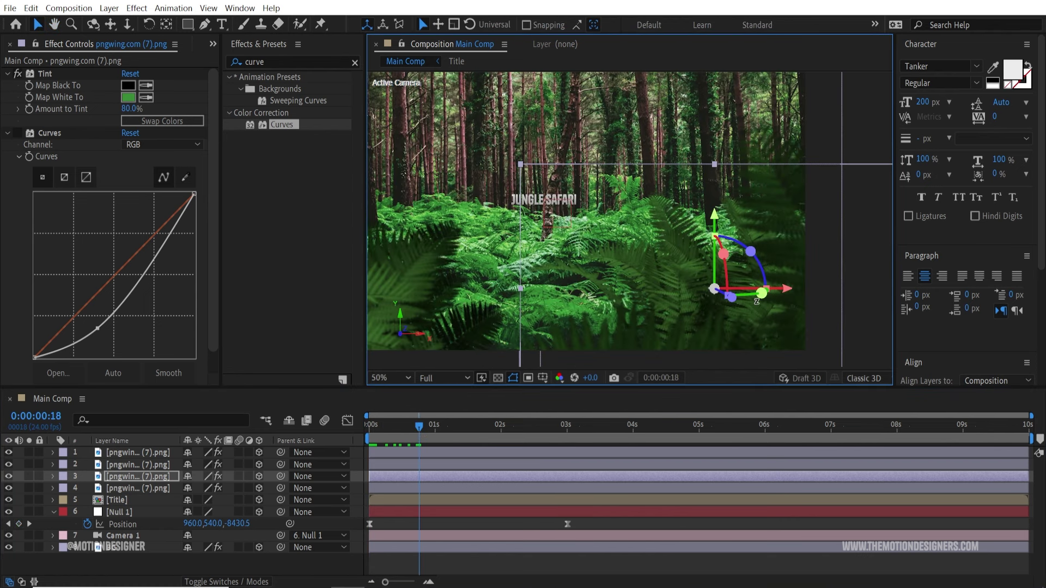
pyautogui.hotkey('ctrl', 'd')
pyautogui.moveTo(789, 291); pyautogui.dragTo(583, 290)
pyautogui.moveTo(514, 293); pyautogui.dragTo(522, 261)
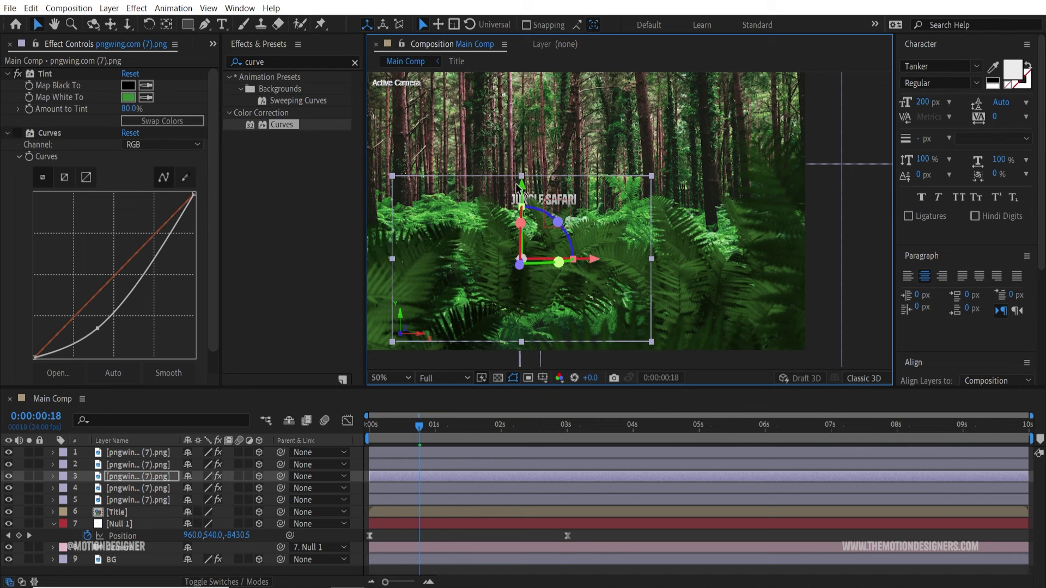
pyautogui.moveTo(531, 192); pyautogui.dragTo(537, 260)
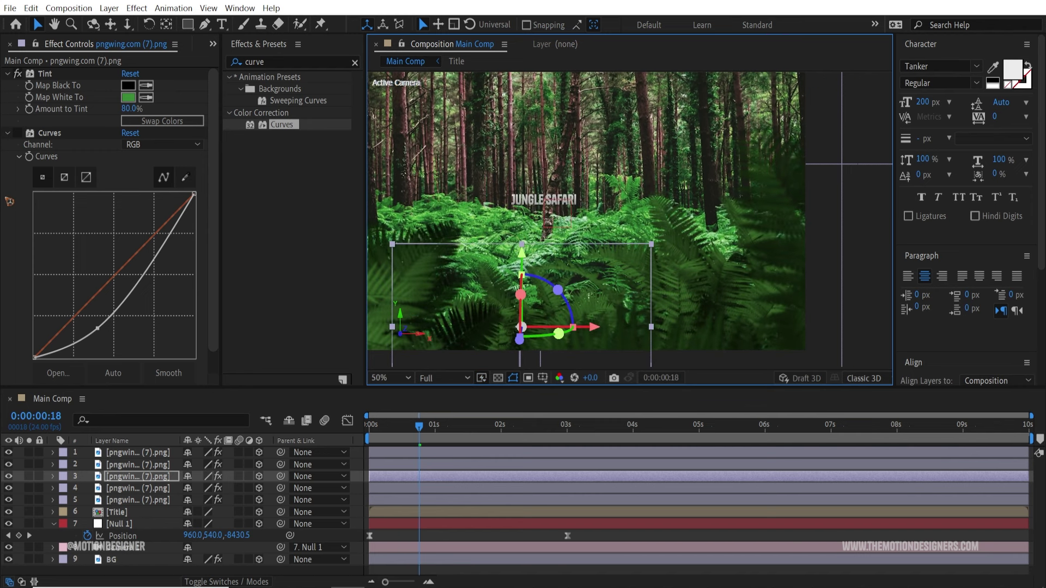
# Turn the new fern's Curves effect back on and raise its curve point slightly for milder darkening.
pyautogui.click(21, 136)
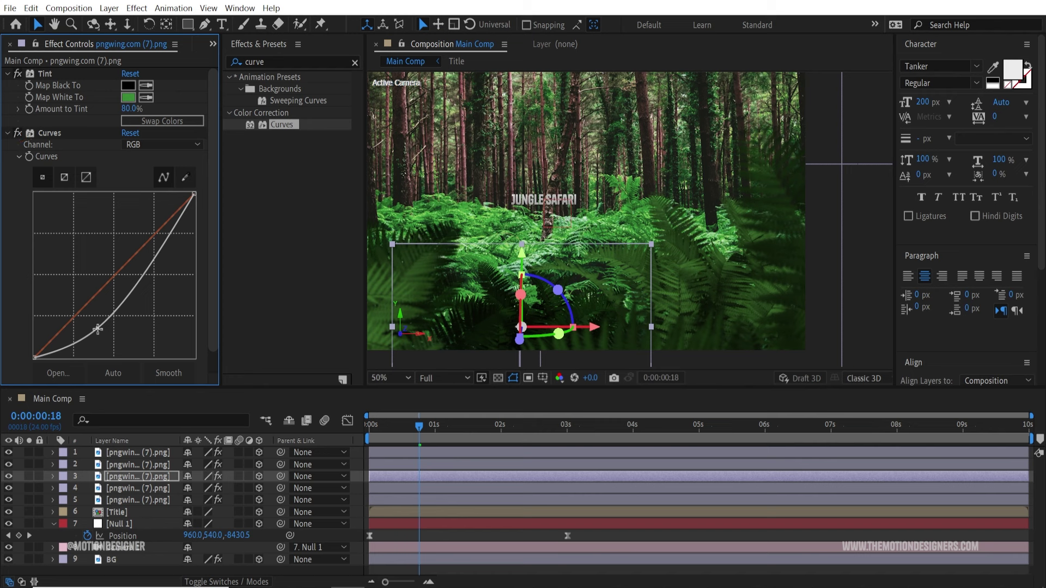
pyautogui.moveTo(98, 329)
pyautogui.mouseDown()
pyautogui.moveTo(103, 337)
pyautogui.moveTo(93, 326)
pyautogui.mouseUp()
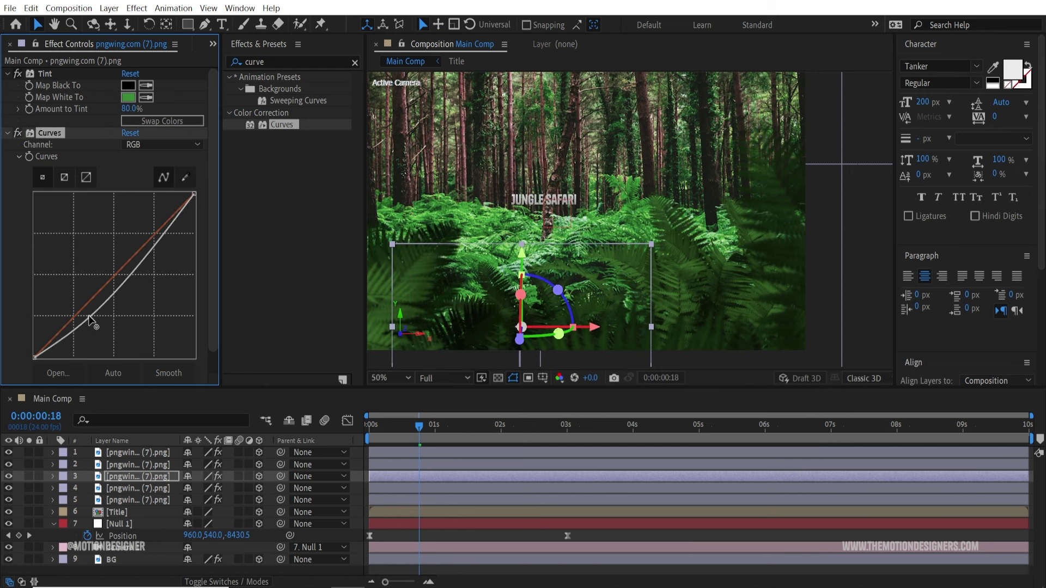
pyautogui.moveTo(439, 433); pyautogui.dragTo(418, 446)
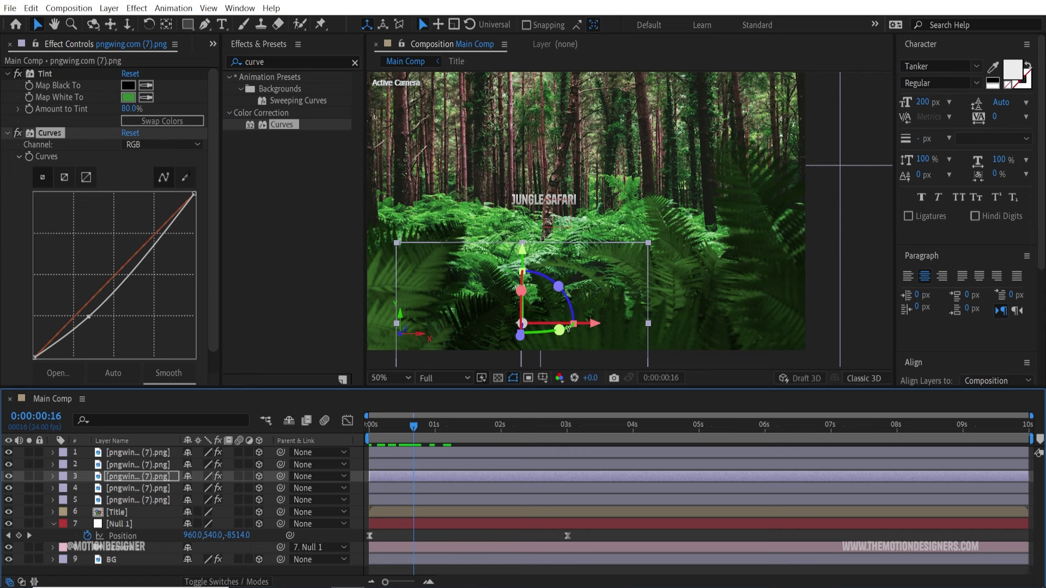
# Duplicate the fern's Curves effect and switch the duplicate off, then move the fern deeper and across to the frame's lower right.
pyautogui.hotkey('ctrl', 'd')
pyautogui.moveTo(425, 434); pyautogui.dragTo(433, 436)
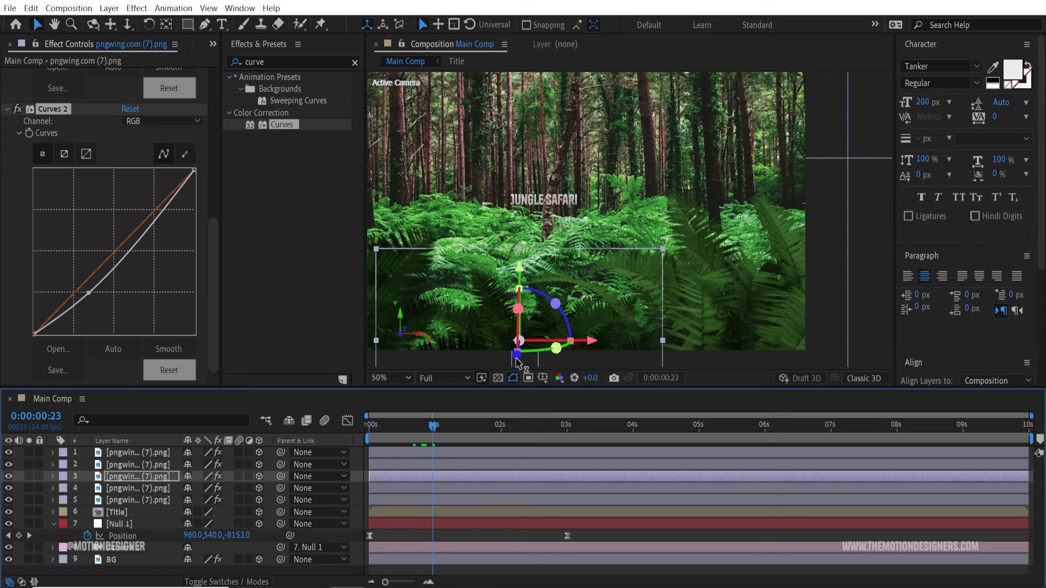
pyautogui.moveTo(518, 363); pyautogui.dragTo(735, 90)
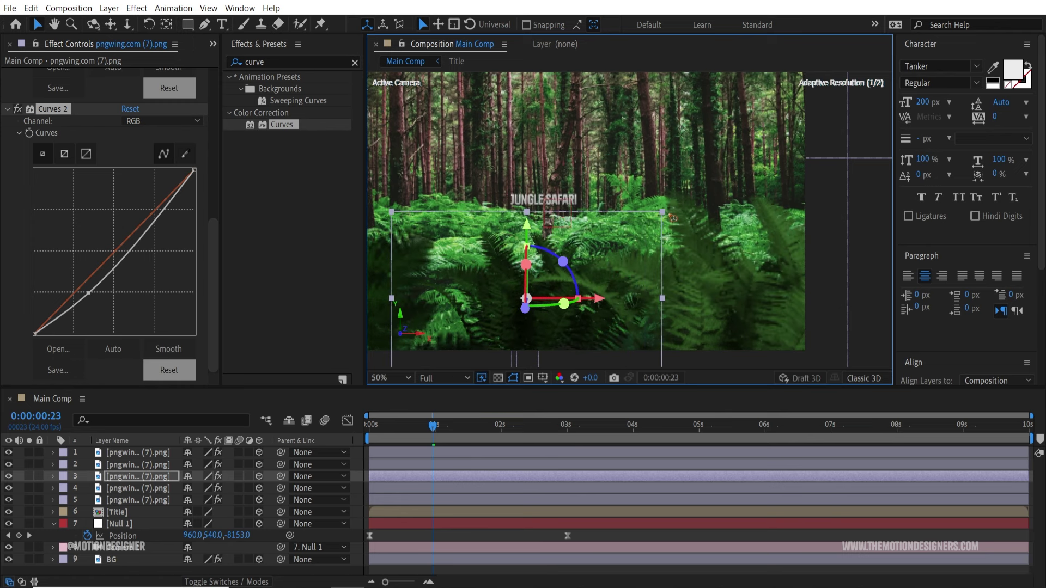
pyautogui.click(18, 110)
pyautogui.moveTo(621, 263); pyautogui.dragTo(803, 219)
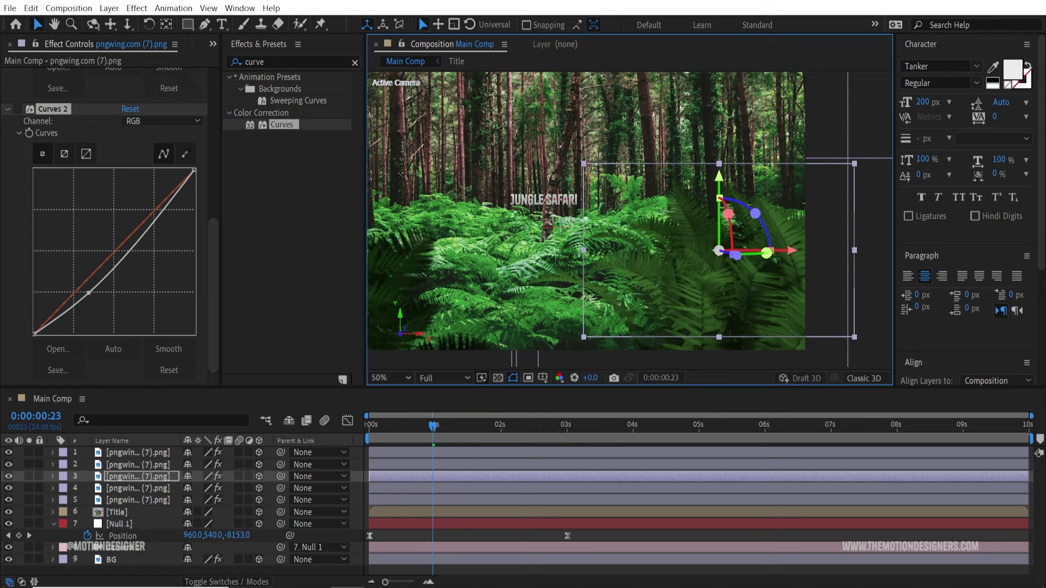
# Rotate the lower-right fern slightly counterclockwise and readjust its depth and placement at the frame's right edge.
pyautogui.press('w')
pyautogui.moveTo(587, 164); pyautogui.dragTo(569, 206)
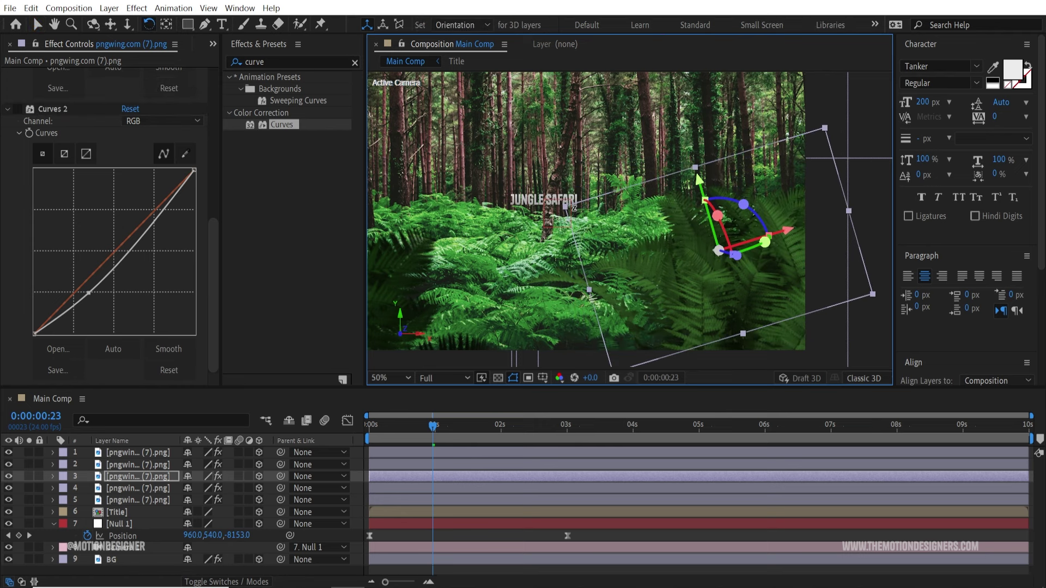
pyautogui.press('v')
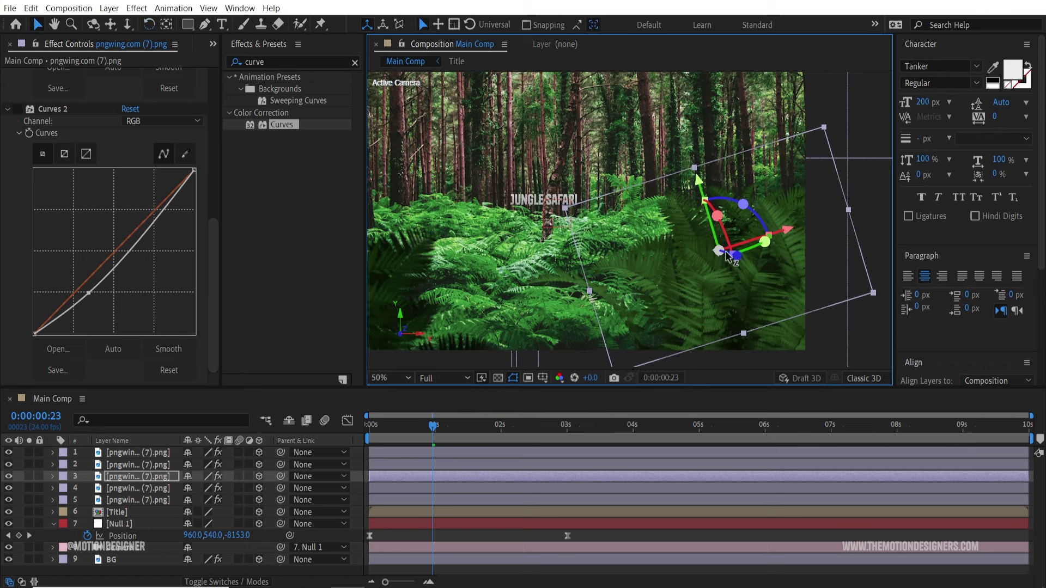
pyautogui.moveTo(728, 256); pyautogui.dragTo(596, 366)
pyautogui.moveTo(670, 290); pyautogui.dragTo(699, 284)
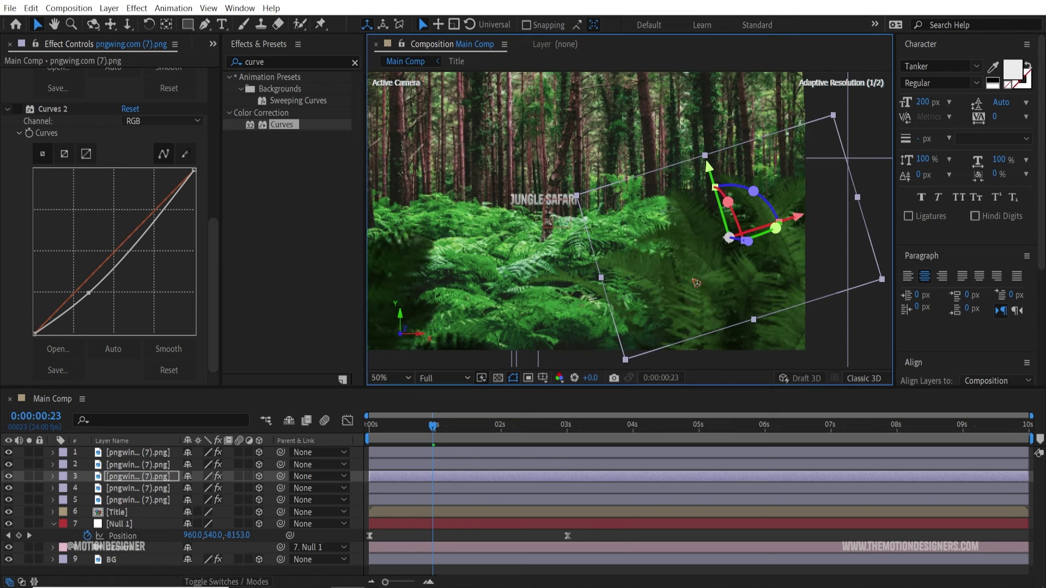
# Tilt the right-hand fern further counterclockwise and adjust its position at 0:00:01:05 to about 1965, 823, -6585.
pyautogui.press('w')
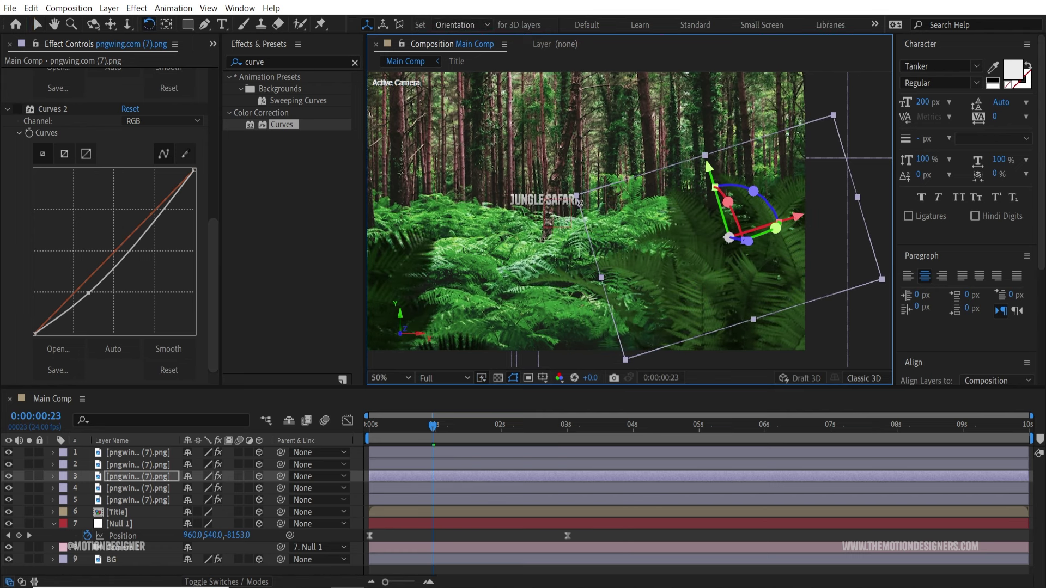
pyautogui.moveTo(579, 202); pyautogui.dragTo(580, 221)
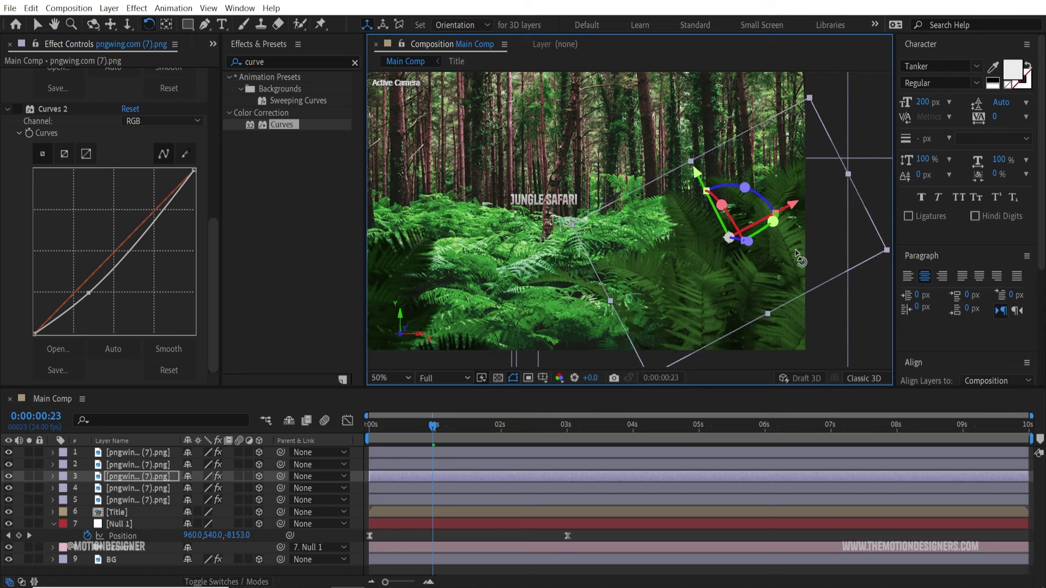
pyautogui.press('v')
pyautogui.moveTo(798, 263); pyautogui.dragTo(781, 273)
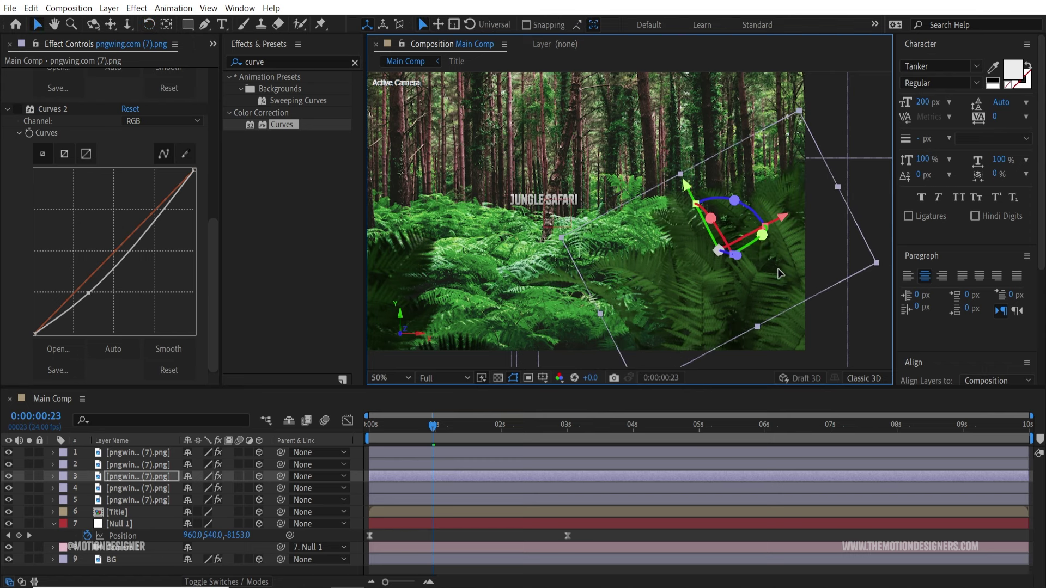
pyautogui.moveTo(436, 427)
pyautogui.mouseDown()
pyautogui.moveTo(488, 427)
pyautogui.moveTo(449, 427)
pyautogui.mouseUp()
pyautogui.moveTo(766, 268); pyautogui.dragTo(744, 252)
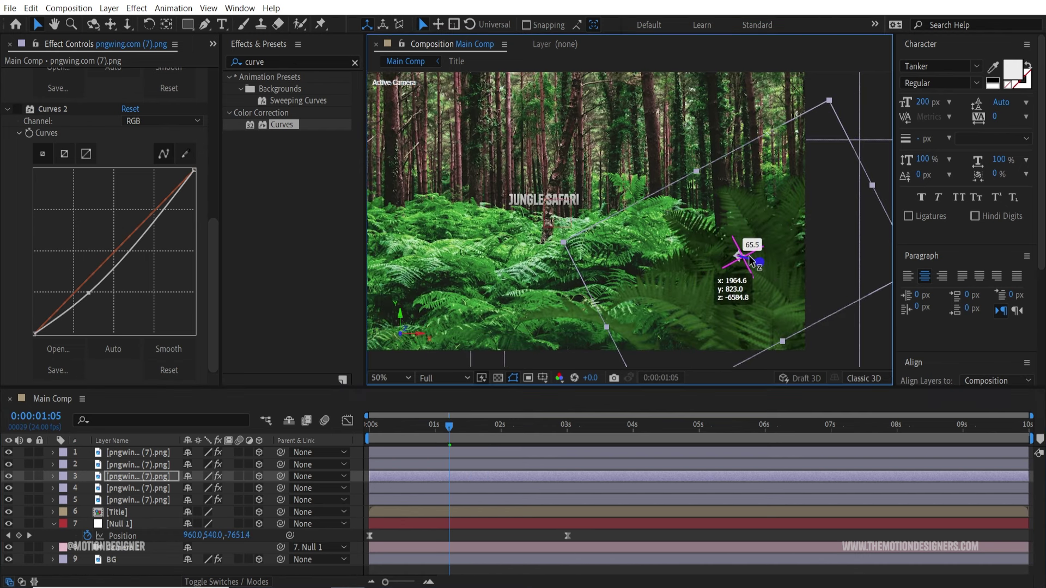
pyautogui.moveTo(452, 434)
pyautogui.mouseDown()
pyautogui.moveTo(369, 431)
pyautogui.moveTo(455, 428)
pyautogui.mouseUp()
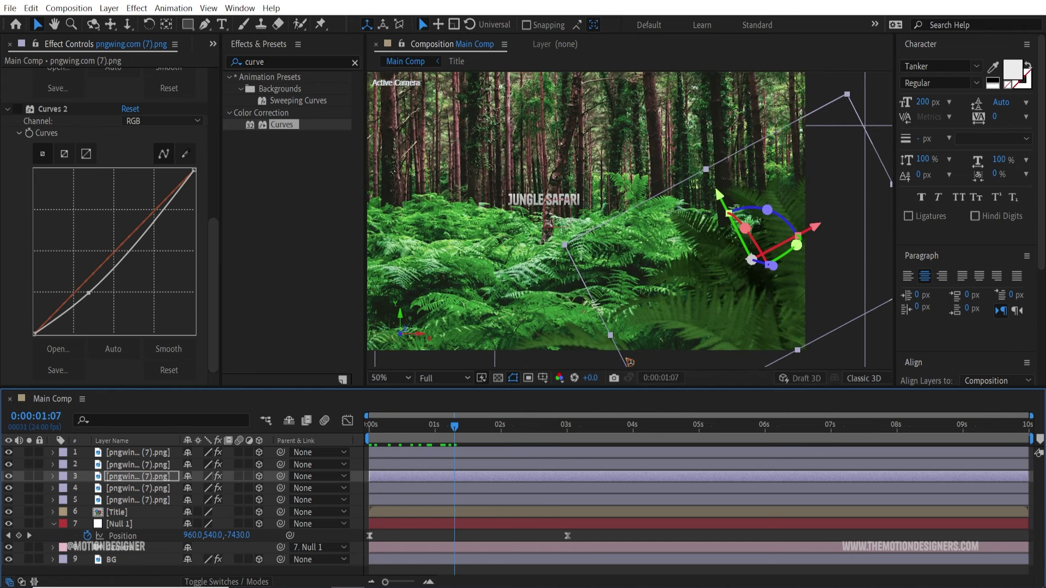
# Duplicate the tilted fern, move the copy to the lower-left foreground and rotate it upright.
pyautogui.hotkey('ctrl', 'd')
pyautogui.moveTo(807, 302); pyautogui.dragTo(515, 333)
pyautogui.press('w')
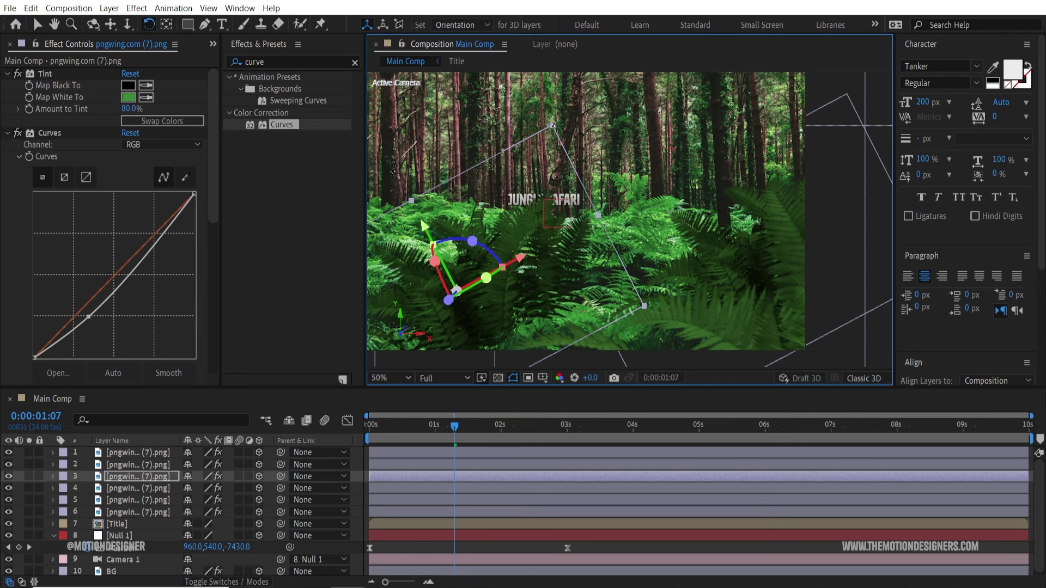
pyautogui.moveTo(588, 175); pyautogui.dragTo(602, 197)
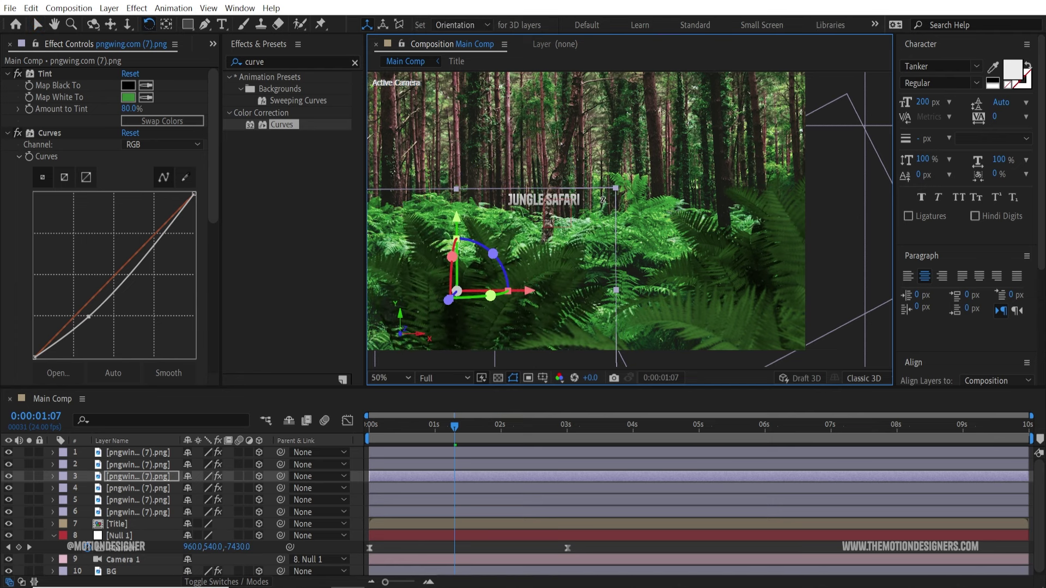
# Move the upright fern copy deeper into the scene and position it low in the centre beneath the title.
pyautogui.press('v')
pyautogui.moveTo(577, 271); pyautogui.dragTo(699, 246)
pyautogui.moveTo(572, 277); pyautogui.dragTo(779, 151)
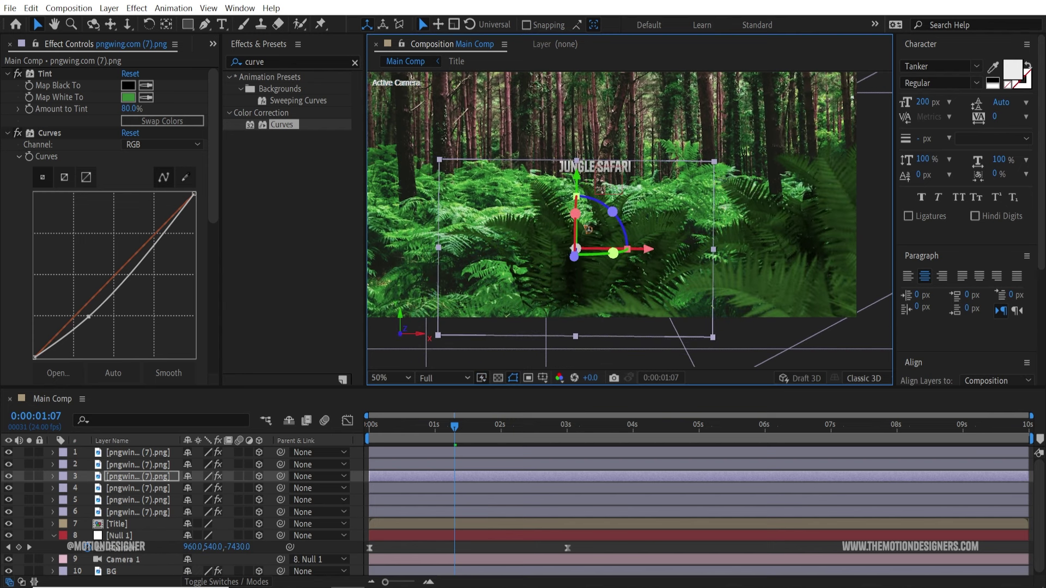
pyautogui.moveTo(578, 177); pyautogui.dragTo(722, 275)
# Duplicate the central fern, turn off the copy's Curves effect and place it toward the lower right.
pyautogui.hotkey('ctrl', 'd')
pyautogui.click(18, 134)
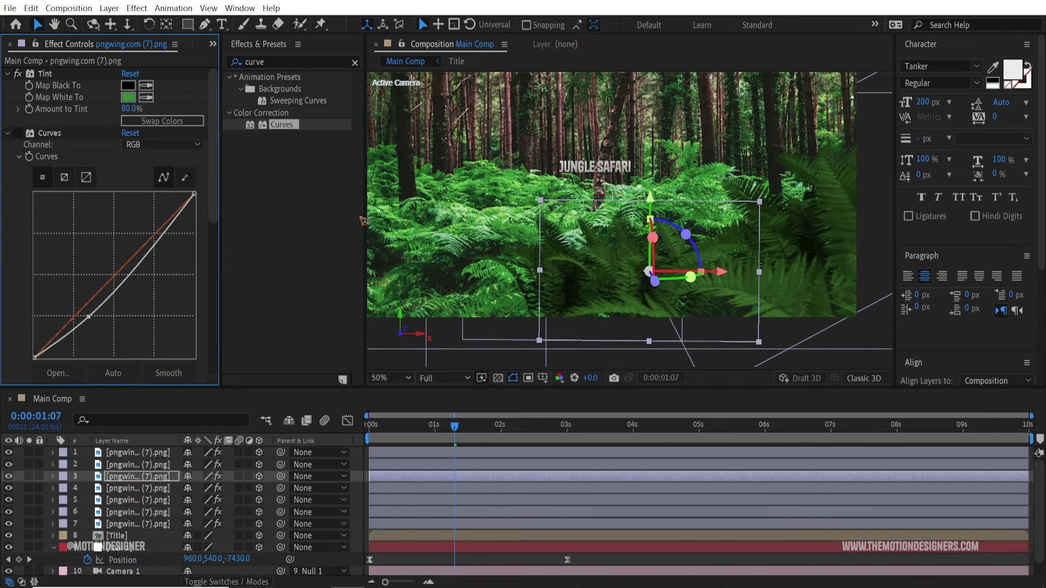
pyautogui.moveTo(751, 342); pyautogui.dragTo(785, 314)
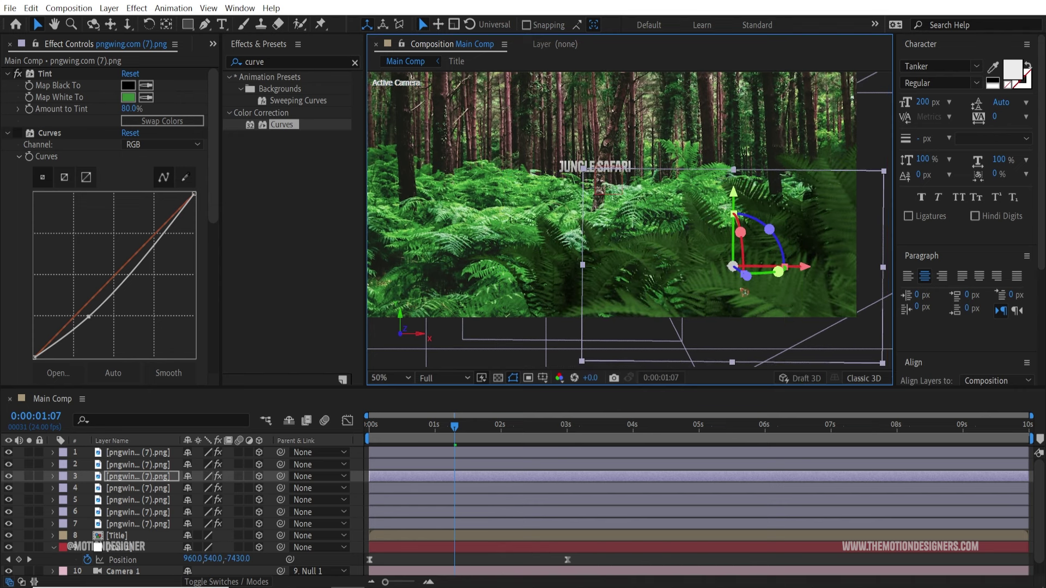
# Fine-tune the lower-right fern's depth and push the central fern slightly deeper beneath the title.
pyautogui.moveTo(745, 278); pyautogui.dragTo(768, 288)
pyautogui.click(559, 326)
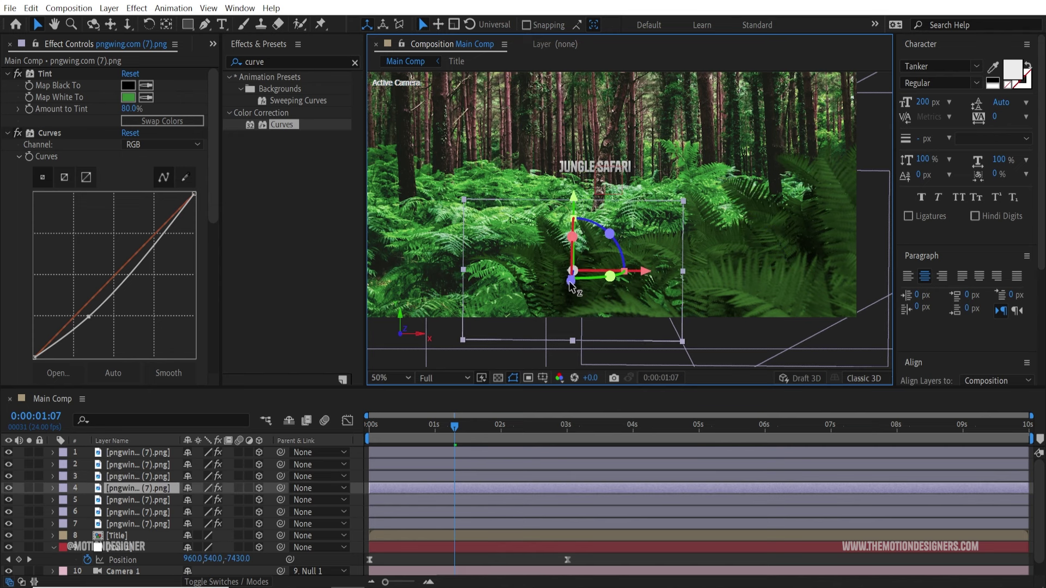
pyautogui.moveTo(583, 253); pyautogui.dragTo(582, 270)
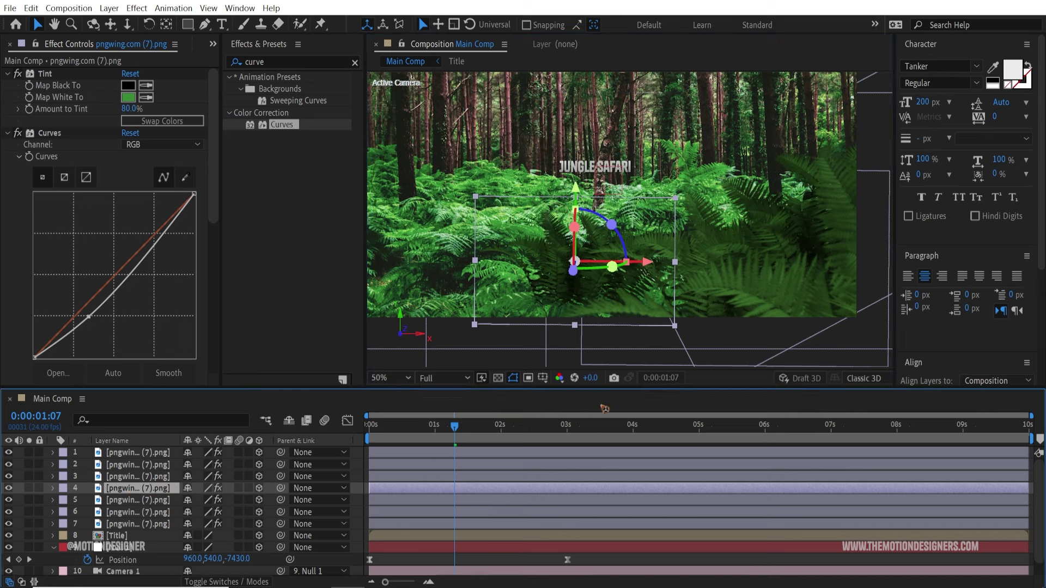
# Duplicate the central fern, turn off the copy's Curves effect and place it lower left, closer to the camera.
pyautogui.hotkey('ctrl', 'd')
pyautogui.moveTo(575, 277); pyautogui.dragTo(332, 283)
pyautogui.click(12, 134)
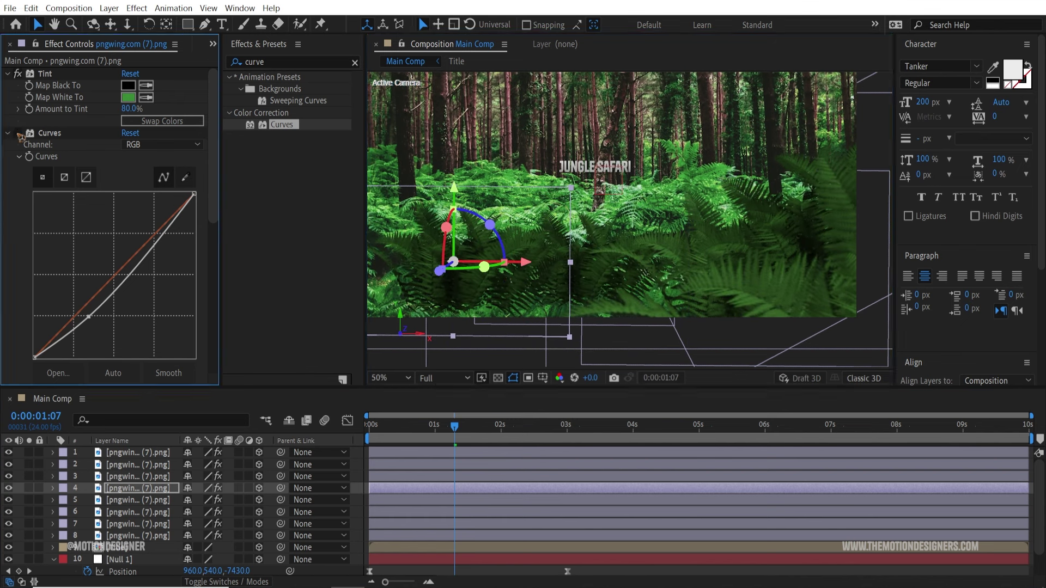
pyautogui.moveTo(434, 276); pyautogui.dragTo(352, 376)
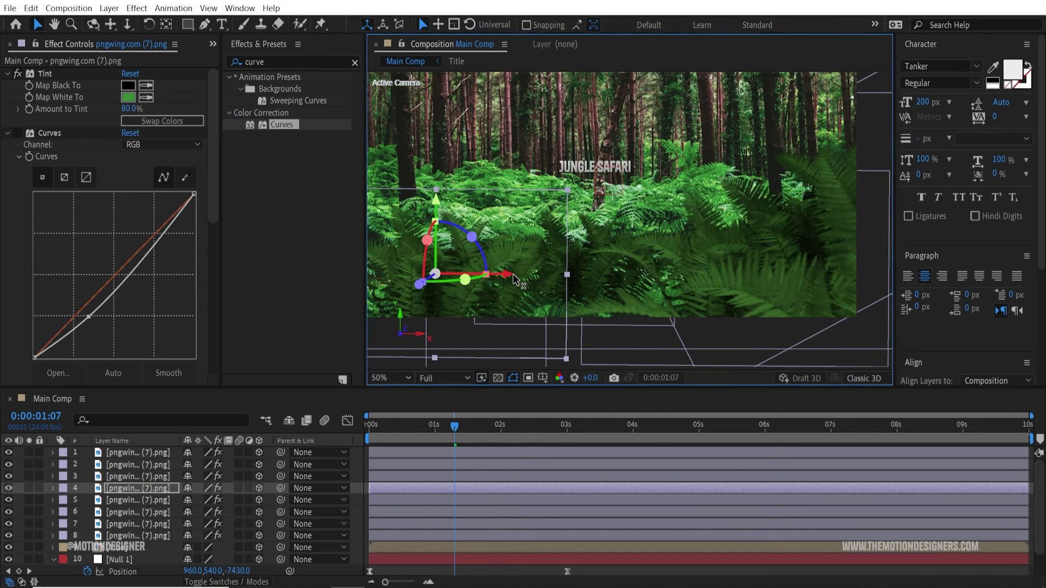
pyautogui.moveTo(515, 279); pyautogui.dragTo(581, 287)
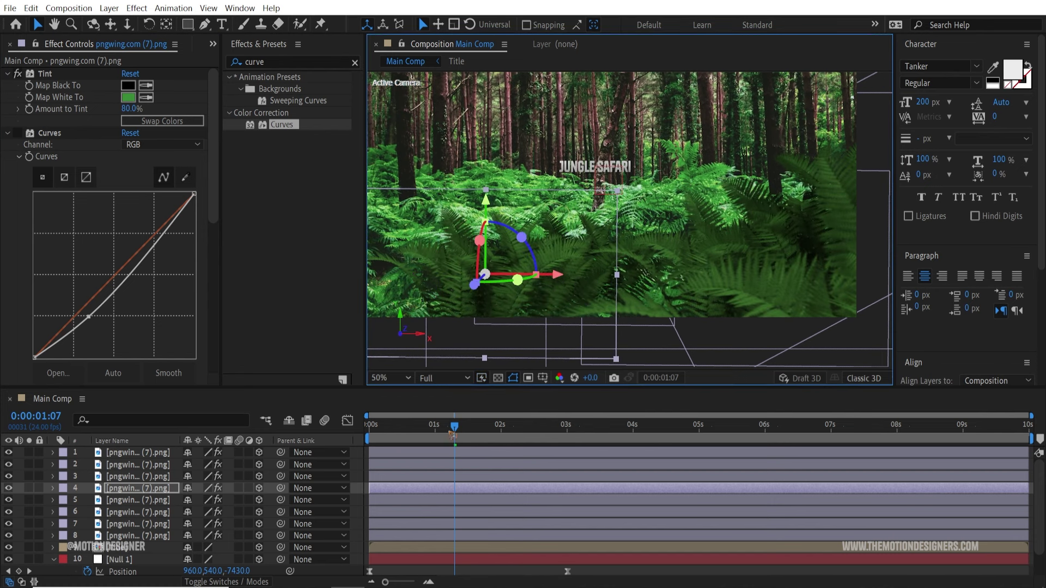
# At 0:00:00:19, duplicate the left fern and place the copy beneath the title, closer to the camera.
pyautogui.moveTo(452, 435); pyautogui.dragTo(426, 445)
pyautogui.hotkey('ctrl', 'd')
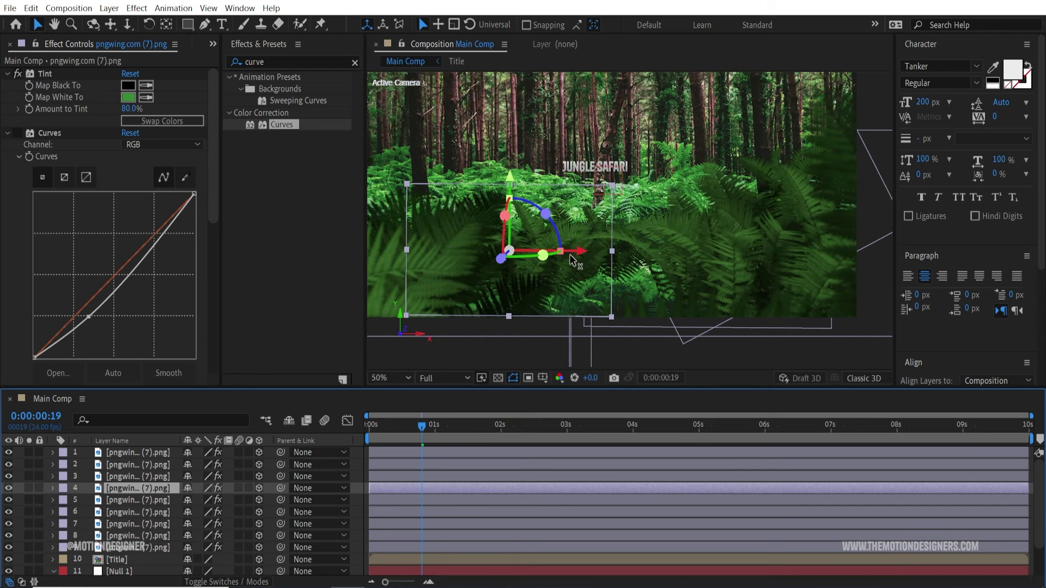
pyautogui.moveTo(588, 259); pyautogui.dragTo(712, 260)
pyautogui.moveTo(595, 283); pyautogui.dragTo(651, 346)
pyautogui.moveTo(741, 365); pyautogui.dragTo(760, 394)
pyautogui.moveTo(656, 290); pyautogui.dragTo(678, 290)
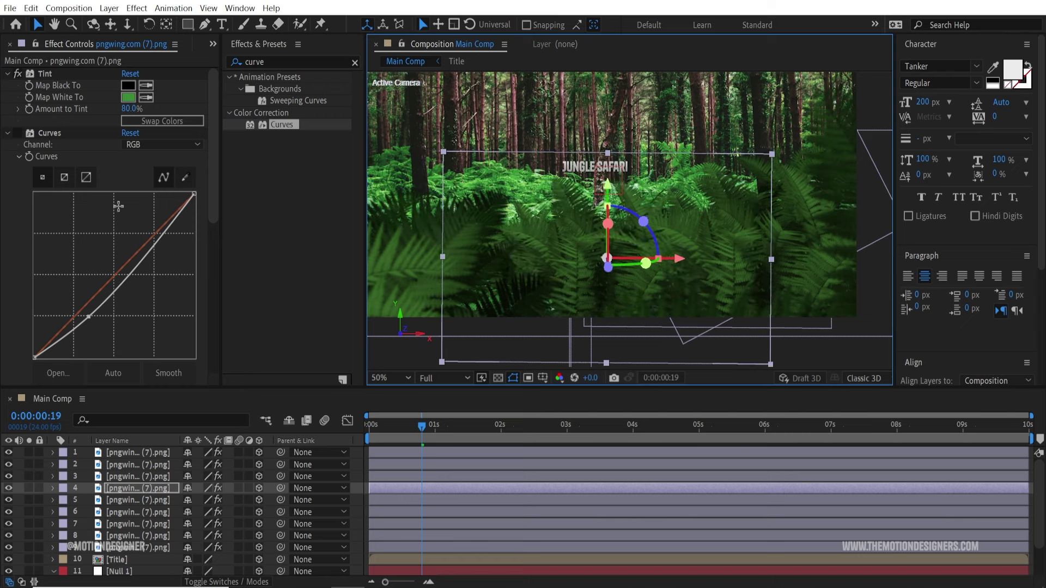
# Enable Curves on the new central fern, pull the curve lower to darken it and nudge the fern slightly left.
pyautogui.click(21, 135)
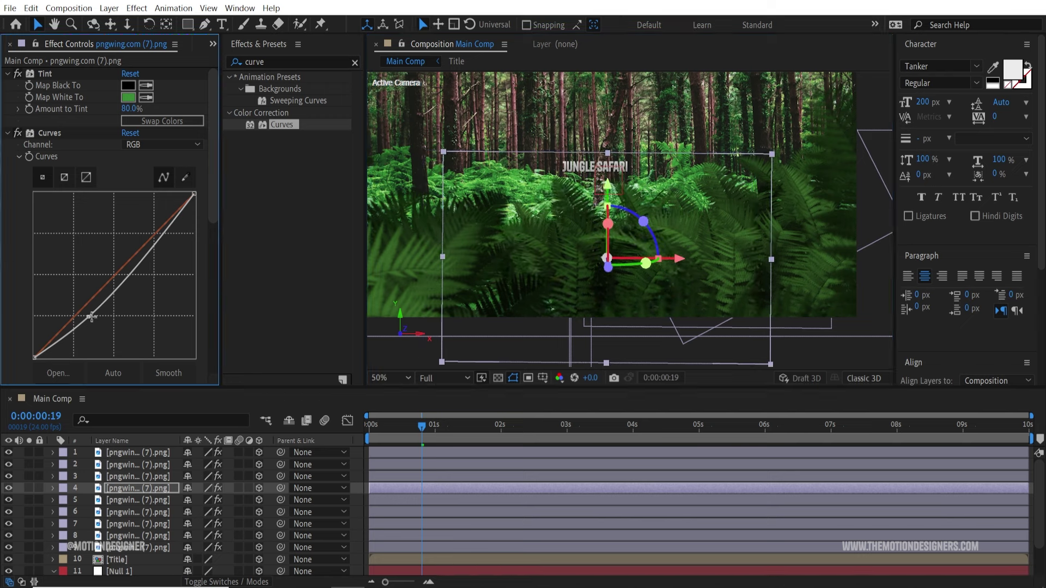
pyautogui.moveTo(91, 316); pyautogui.dragTo(104, 330)
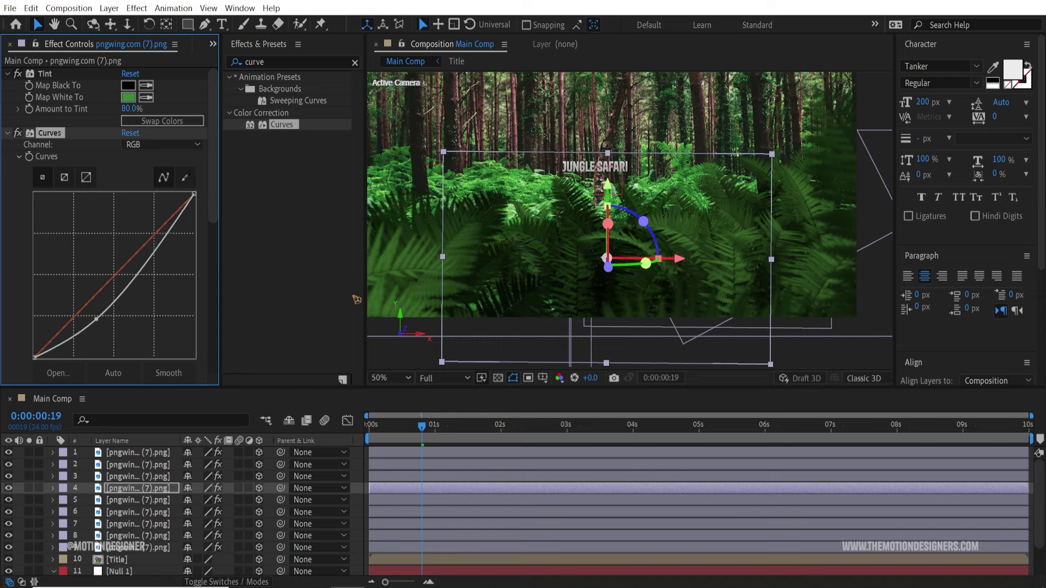
pyautogui.moveTo(678, 260); pyautogui.dragTo(663, 259)
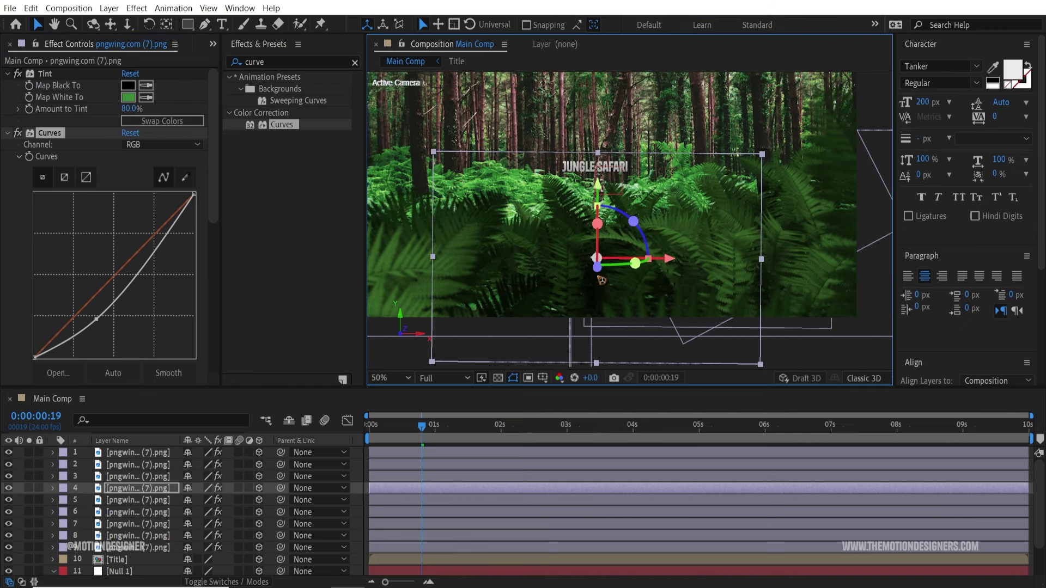
pyautogui.moveTo(599, 282); pyautogui.dragTo(601, 284)
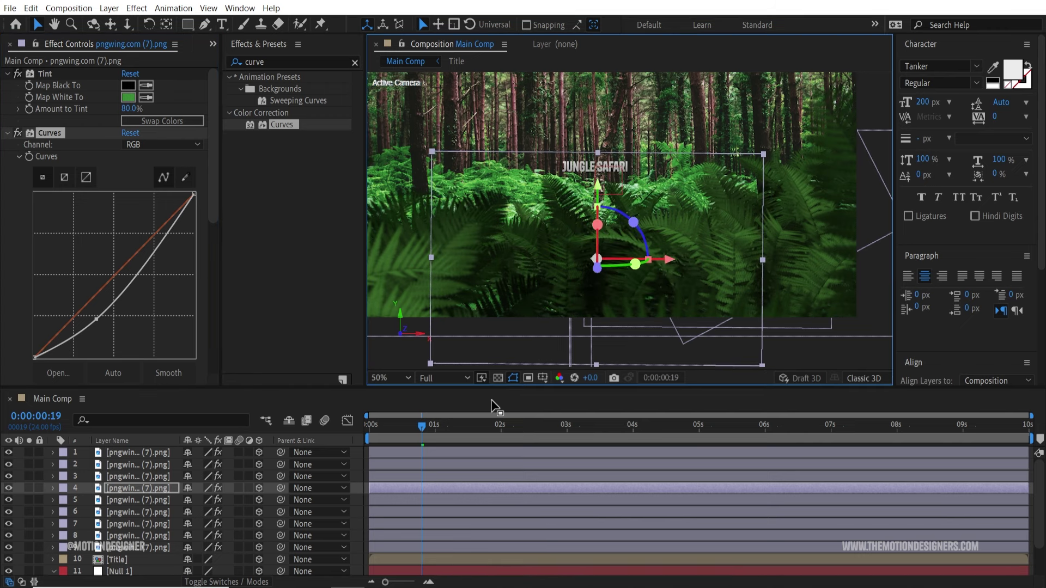
# At 0:00:01:02, duplicate the darkened central fern and place the copy low on the left, deeper in the scene.
pyautogui.moveTo(424, 430); pyautogui.dragTo(352, 436)
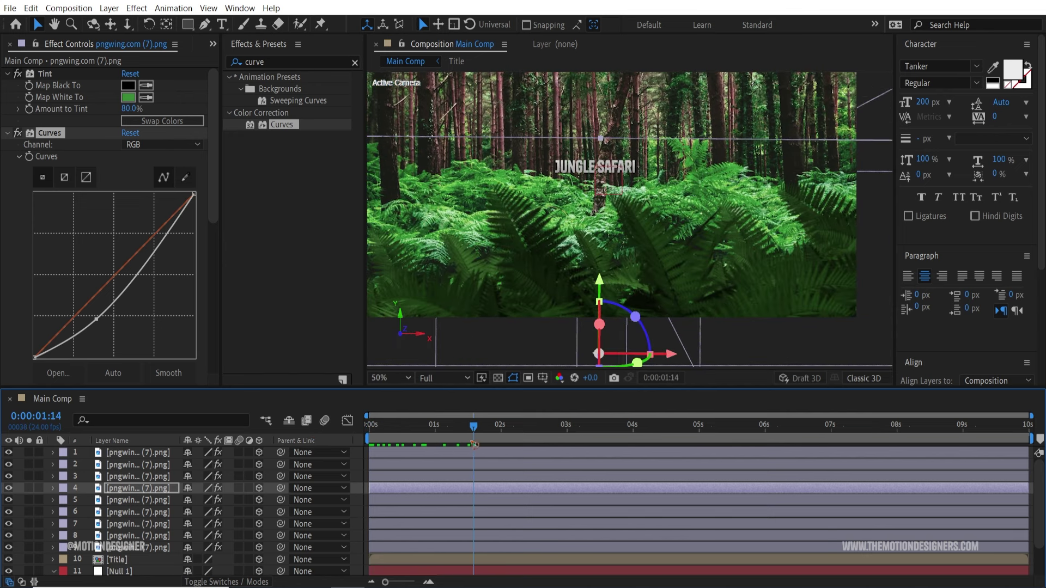
pyautogui.click(441, 444)
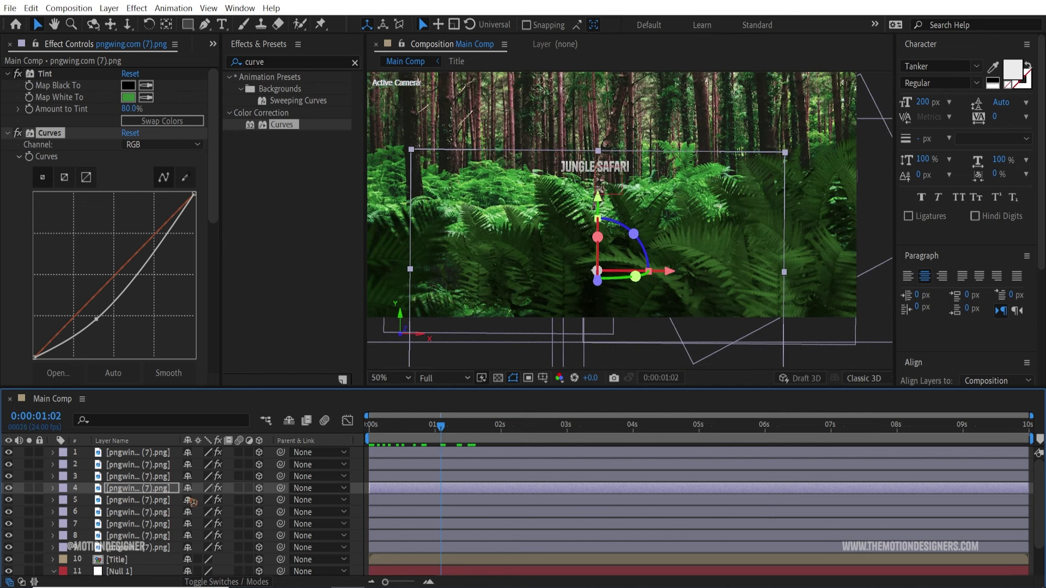
pyautogui.click(137, 466)
pyautogui.click(136, 455)
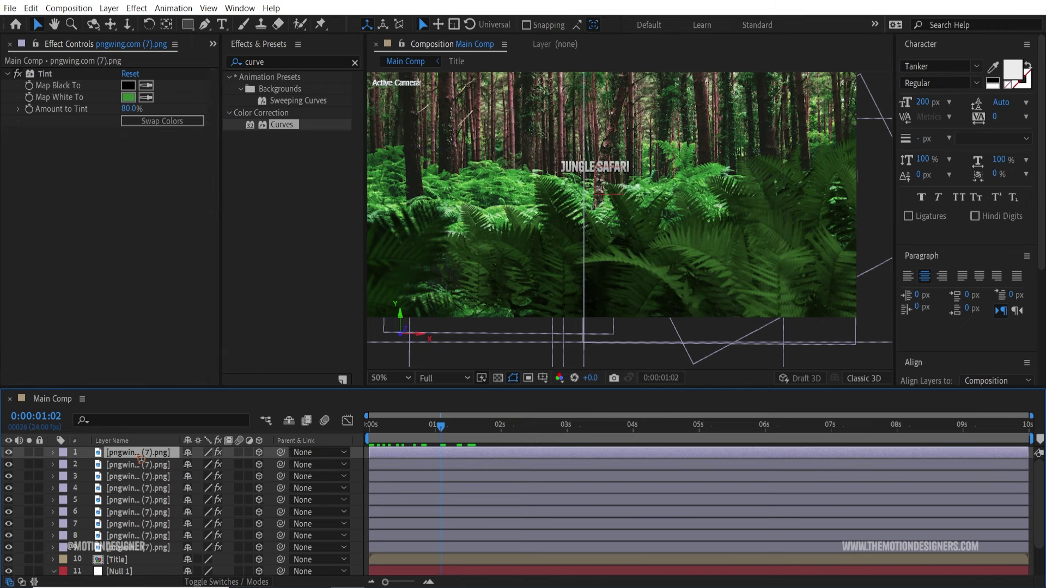
pyautogui.click(140, 477)
pyautogui.hotkey('ctrl', 'Down')
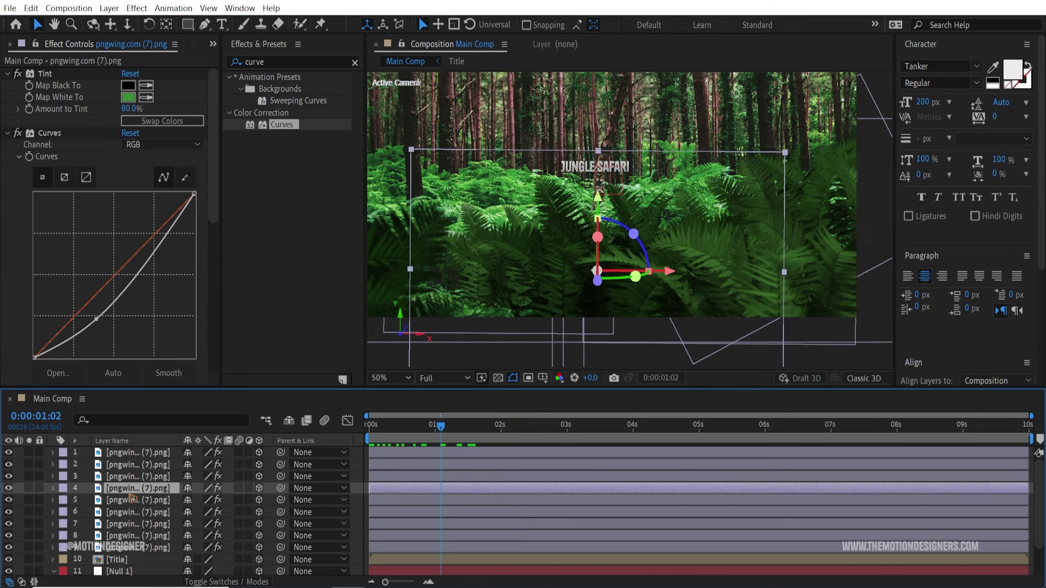
pyautogui.hotkey('ctrl', 'd')
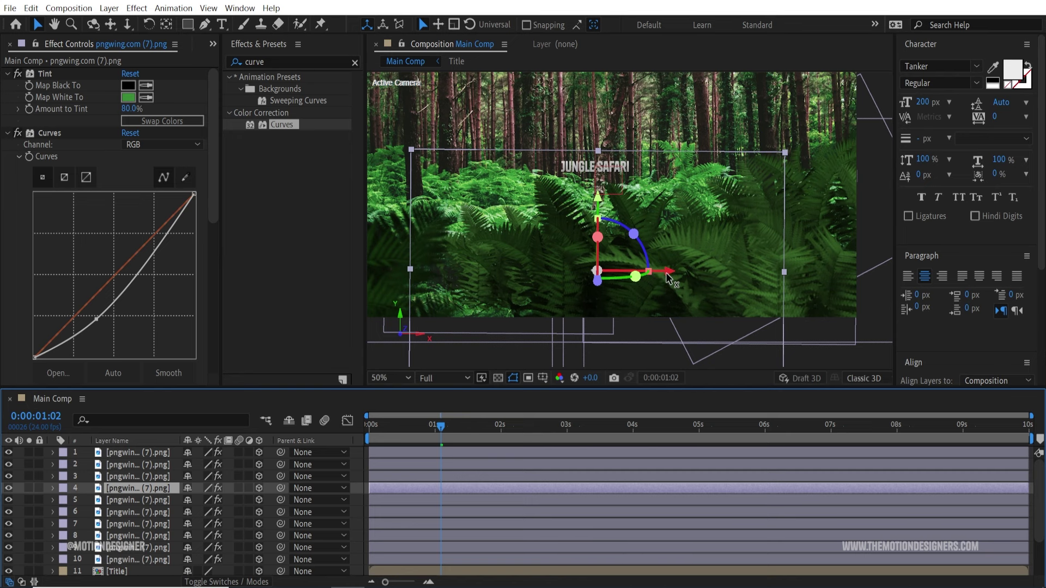
pyautogui.moveTo(668, 278); pyautogui.dragTo(396, 300)
pyautogui.moveTo(492, 243); pyautogui.dragTo(564, 241)
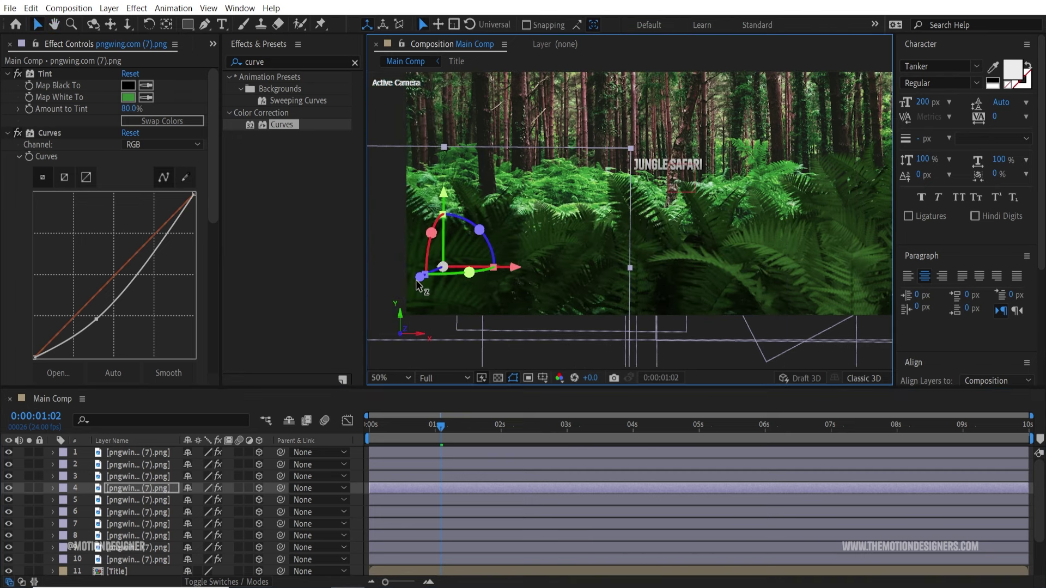
pyautogui.moveTo(416, 279); pyautogui.dragTo(831, 221)
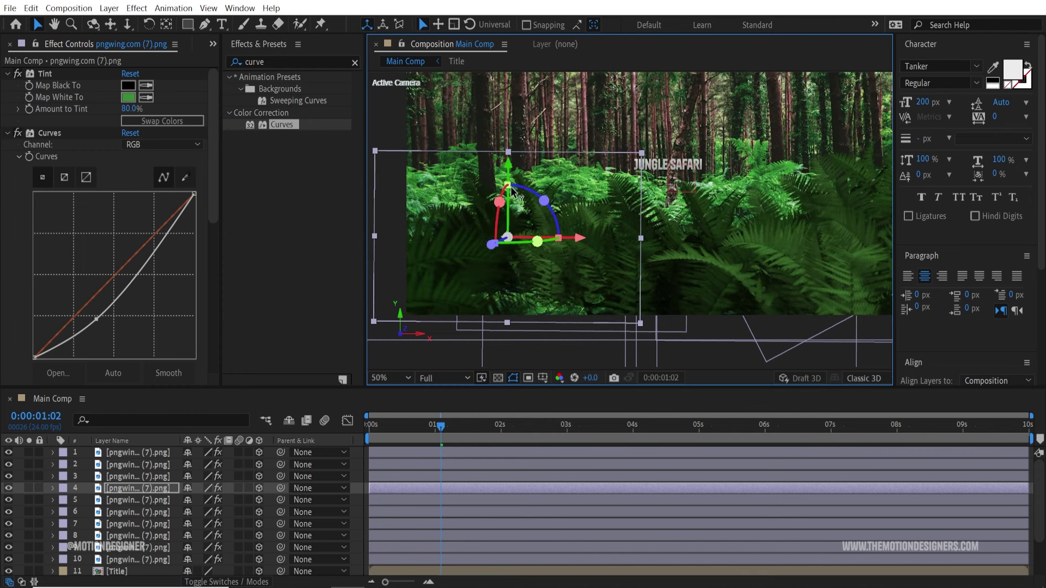
pyautogui.moveTo(511, 189); pyautogui.dragTo(510, 224)
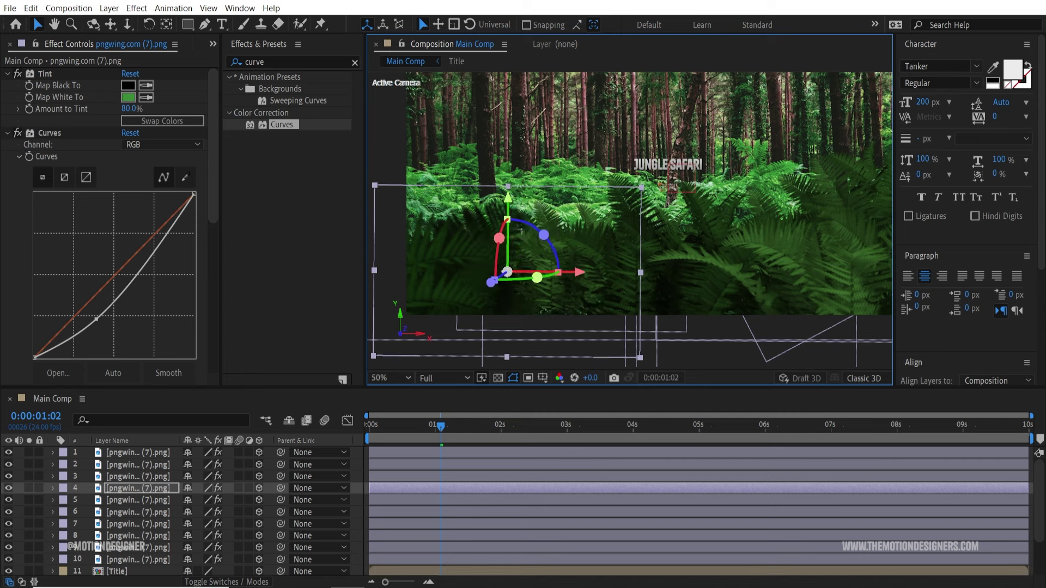
# Rotate the left fern copy clockwise and readjust its depth and position in the left foreground.
pyautogui.moveTo(642, 189); pyautogui.dragTo(738, 215)
pyautogui.press('w')
pyautogui.press('v')
pyautogui.moveTo(492, 283); pyautogui.dragTo(747, 221)
pyautogui.moveTo(812, 220); pyautogui.dragTo(848, 216)
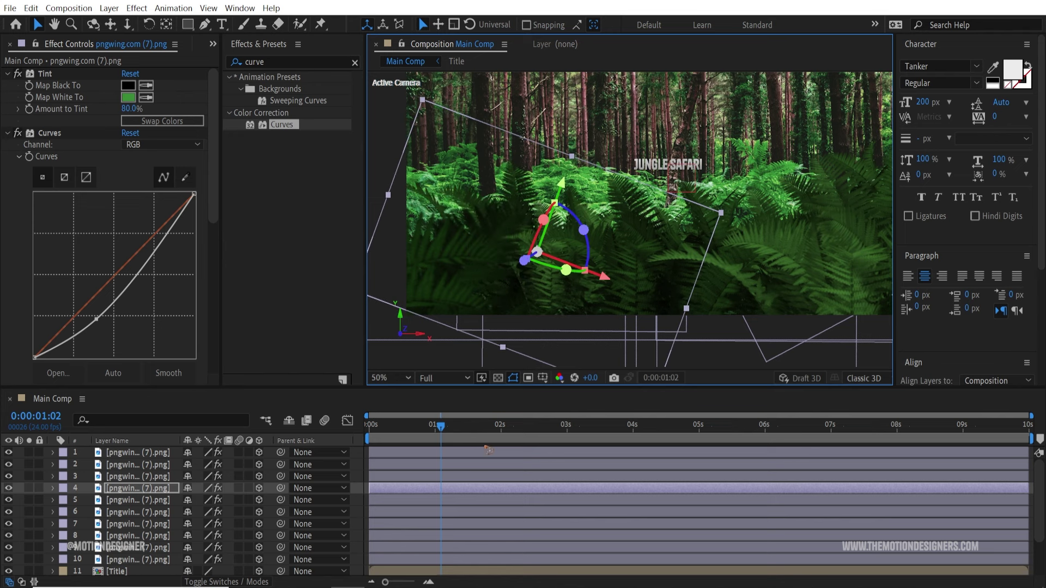
# Shift the tilted fern further left at 0:00:01:14, ease its Curves darkening and preview the camera move from the start.
pyautogui.moveTo(445, 431); pyautogui.dragTo(478, 436)
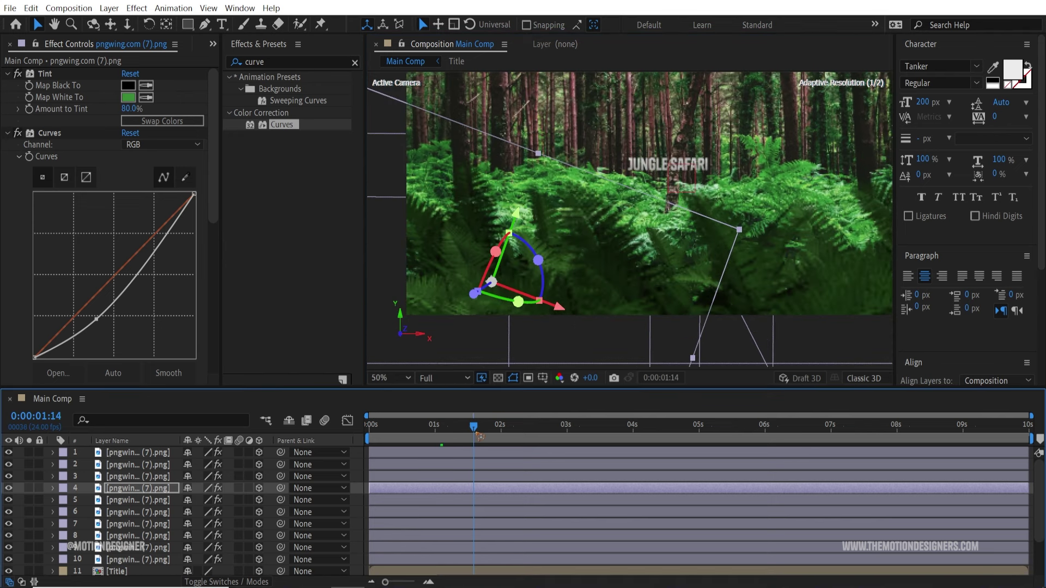
pyautogui.moveTo(571, 300); pyautogui.dragTo(537, 262)
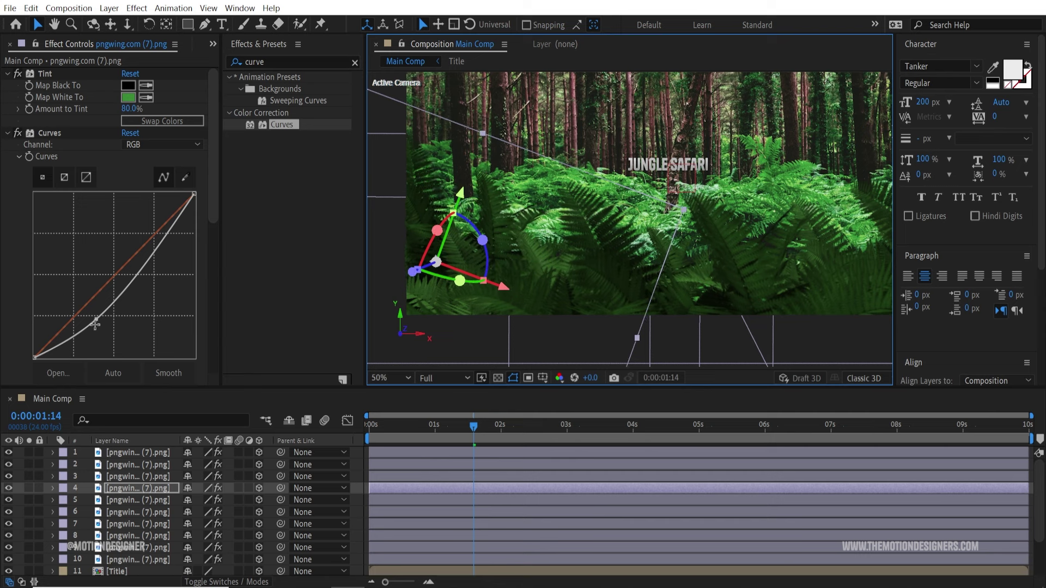
pyautogui.moveTo(98, 322)
pyautogui.mouseDown()
pyautogui.moveTo(82, 306)
pyautogui.moveTo(89, 315)
pyautogui.mouseUp()
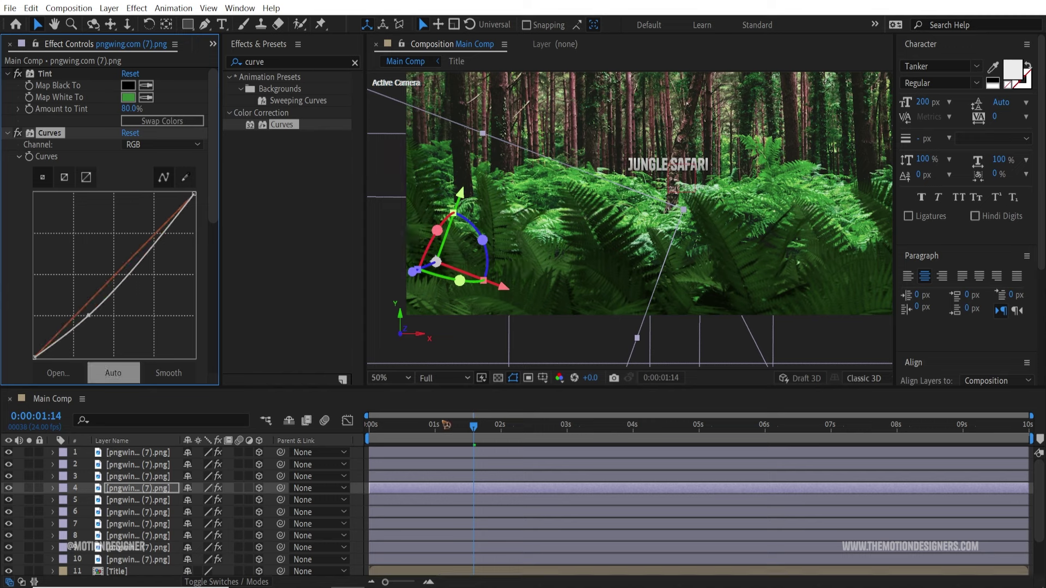
pyautogui.click(436, 425)
pyautogui.press('Home')
pyautogui.press('space')
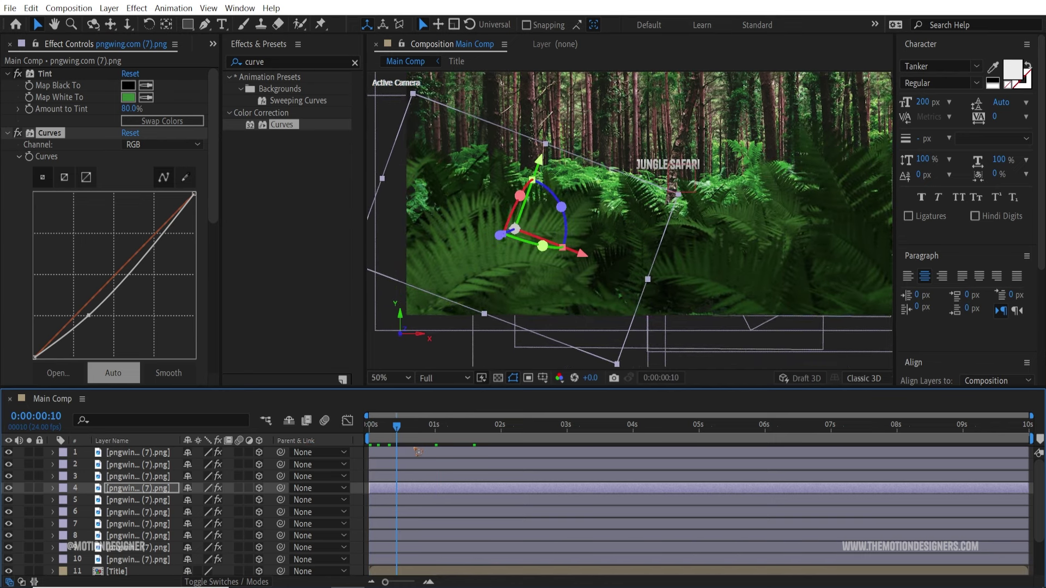
pyautogui.moveTo(505, 447); pyautogui.dragTo(470, 451)
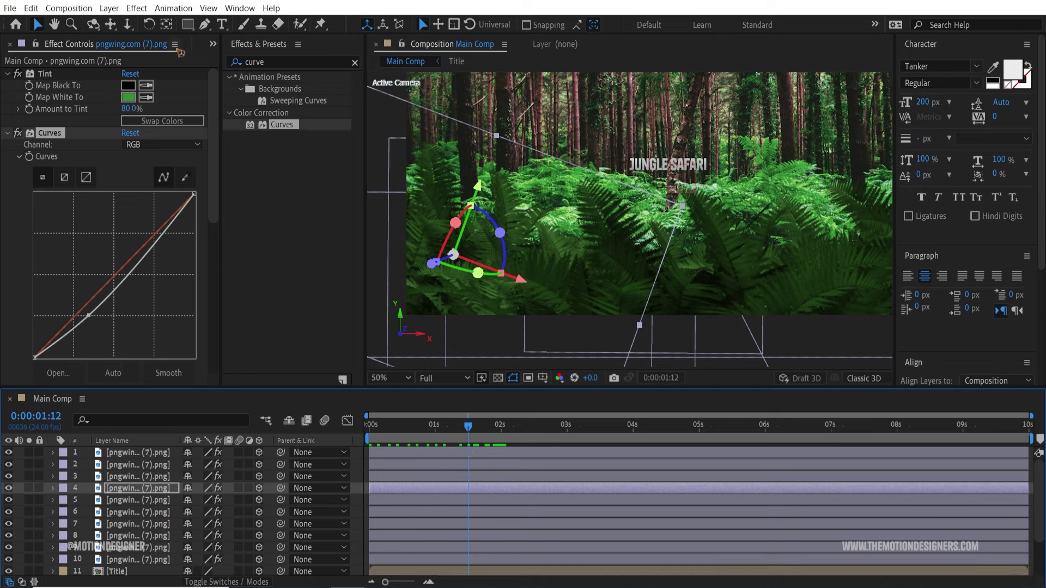
# Add the leafy branch image pngwing.com (6).png from the project assets as Main Comp's top layer and solo it.
pyautogui.click(214, 45)
pyautogui.click(238, 75)
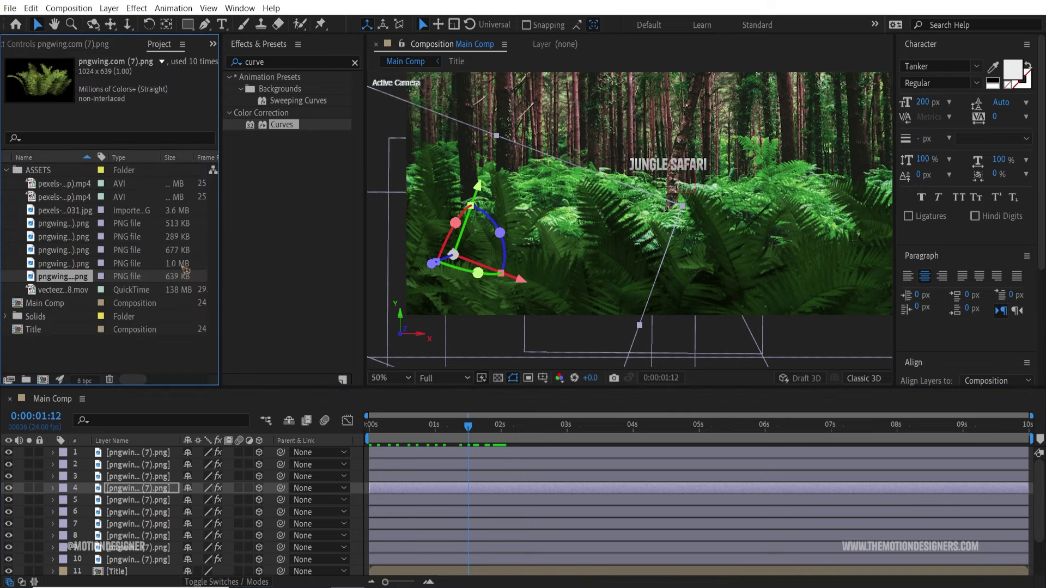
pyautogui.click(57, 223)
pyautogui.click(67, 212)
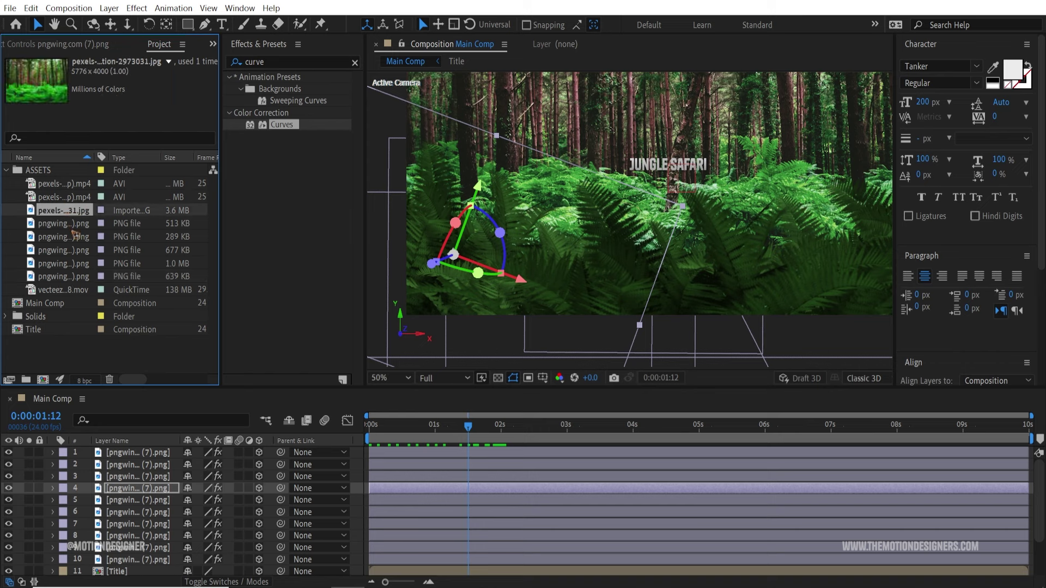
pyautogui.click(75, 237)
pyautogui.click(63, 250)
pyautogui.click(71, 264)
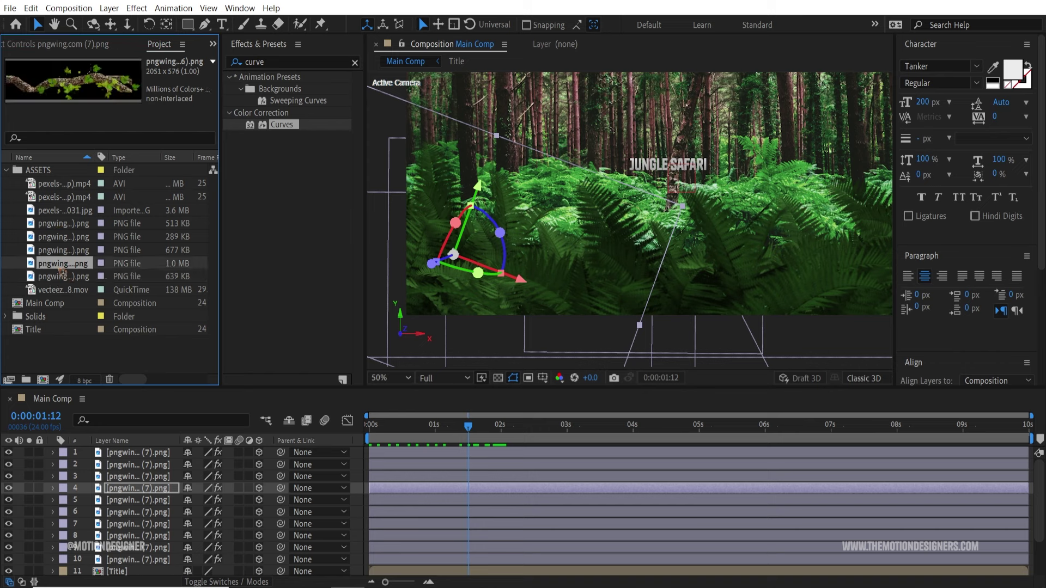
pyautogui.moveTo(71, 267); pyautogui.dragTo(149, 452)
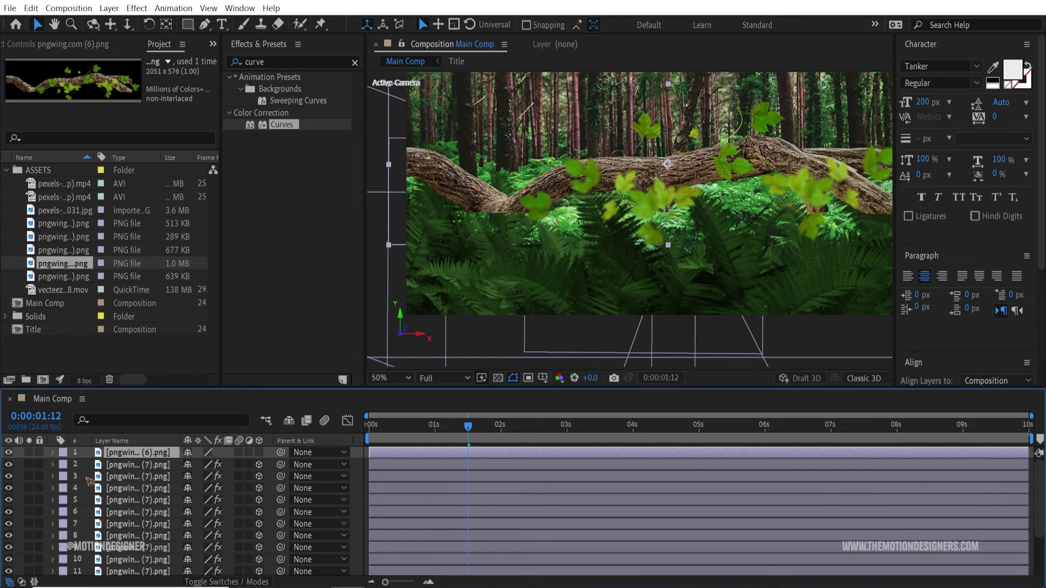
pyautogui.click(30, 453)
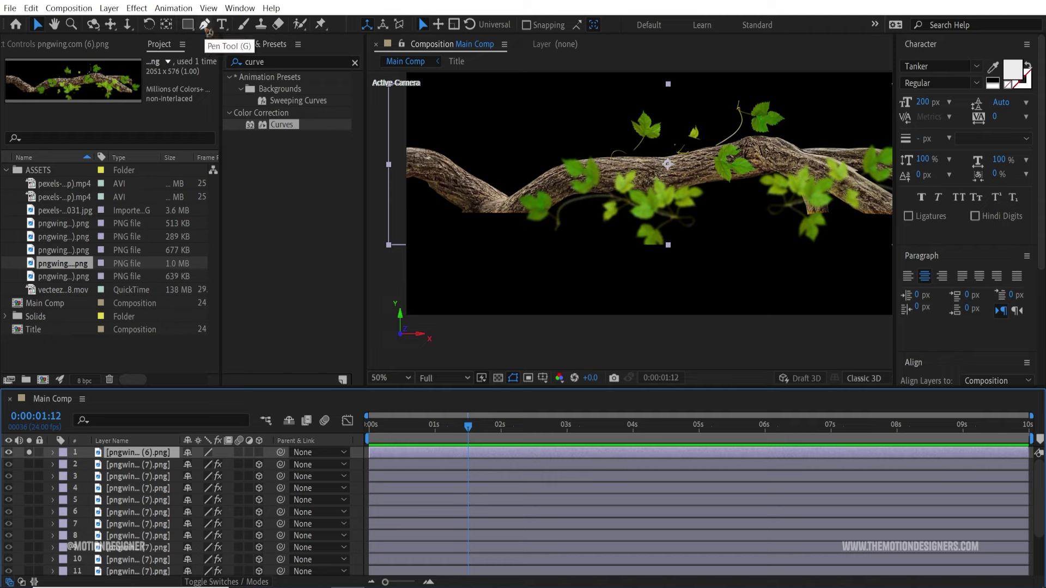
# Draw a closed Pen tool mask around the single upright leaf and its stem above the middle of the branch.
pyautogui.click(205, 25)
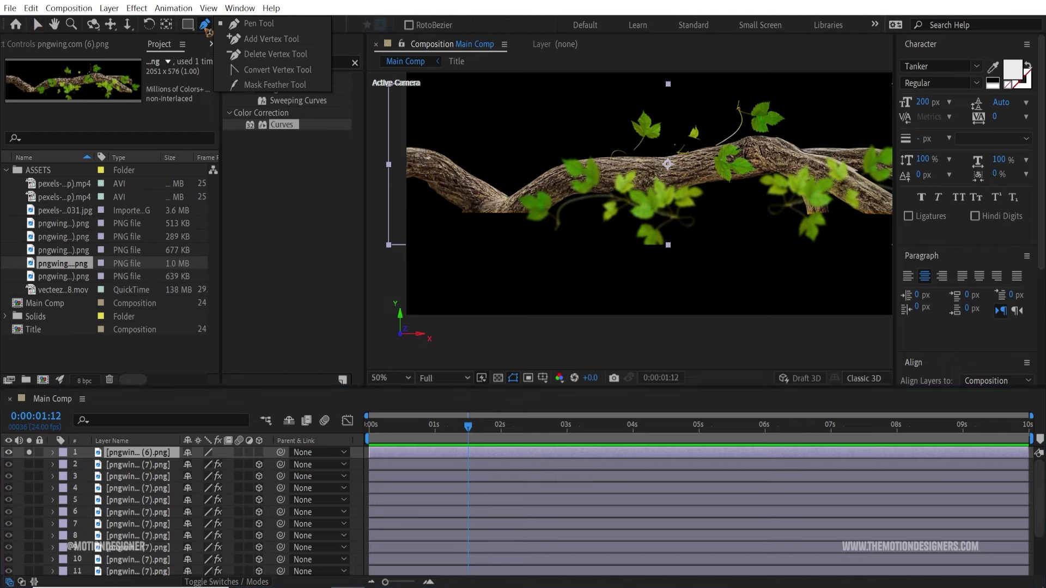
pyautogui.click(281, 30)
pyautogui.press('`')
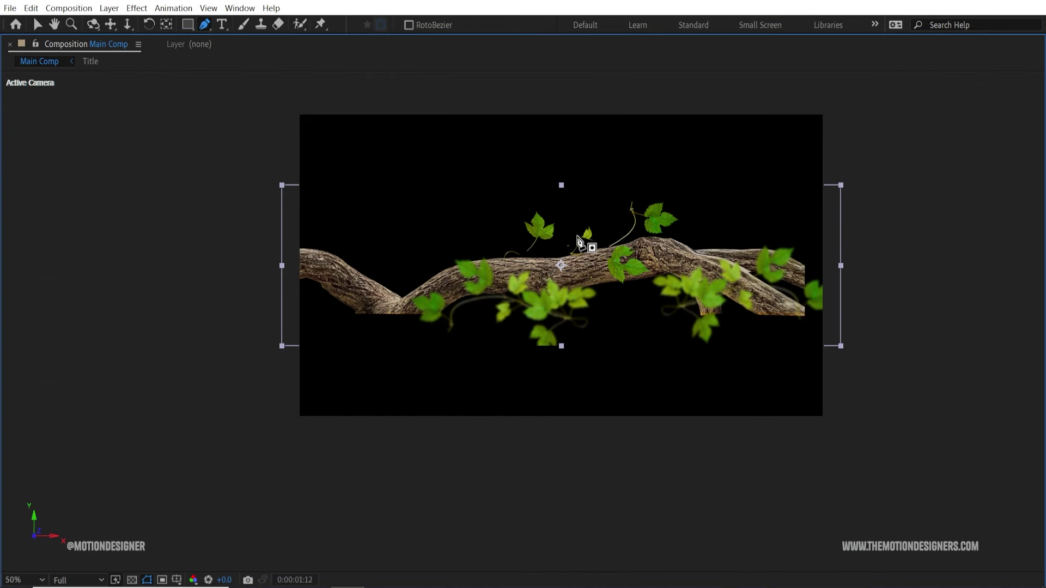
pyautogui.scroll(2, 533, 259)
pyautogui.press('space')
pyautogui.moveTo(507, 102); pyautogui.dragTo(476, 429)
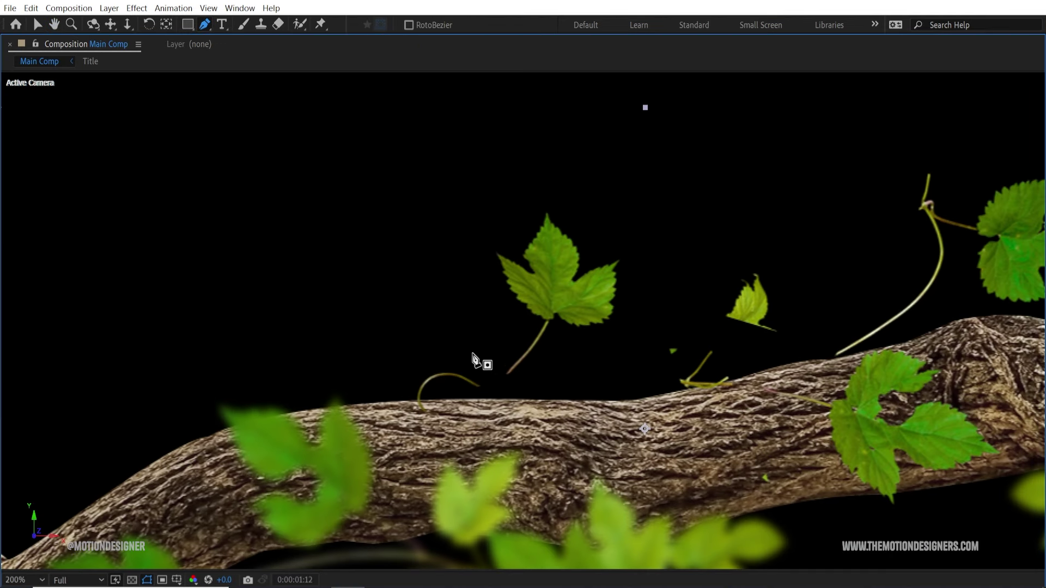
pyautogui.click(408, 342)
pyautogui.click(493, 386)
pyautogui.click(600, 390)
pyautogui.click(682, 267)
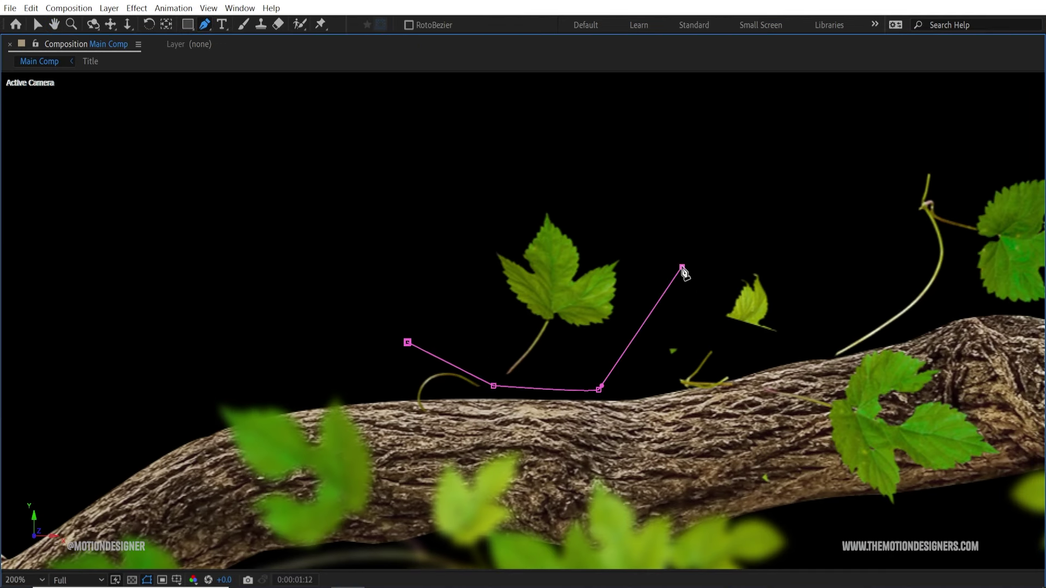
pyautogui.click(586, 170)
pyautogui.click(418, 246)
pyautogui.click(379, 310)
pyautogui.click(408, 343)
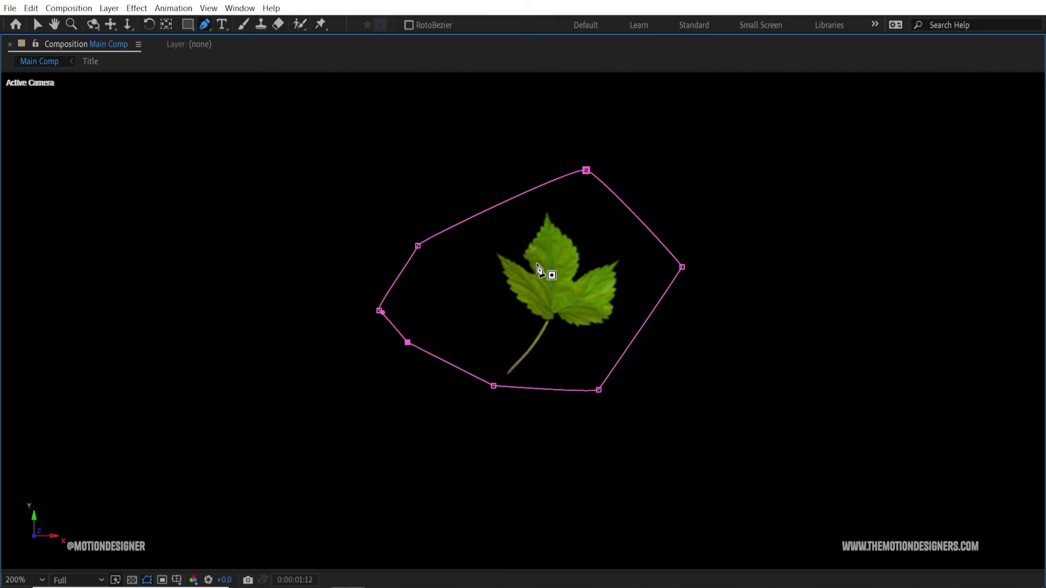
# Set the branch layer's mask to Subtract so the upright leaf is cut out, and take the layer out of solo.
pyautogui.press('`')
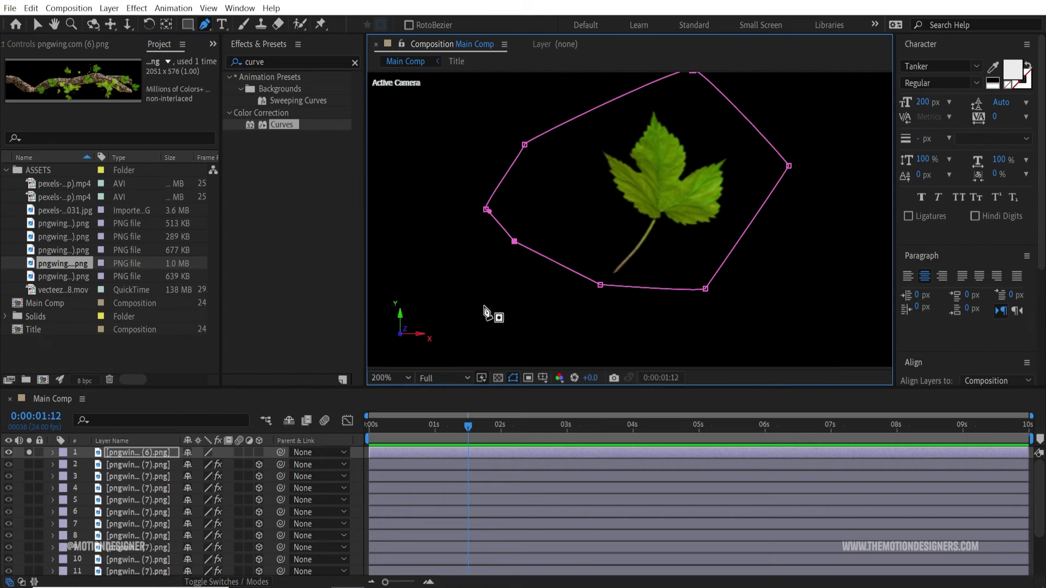
pyautogui.press('m')
pyautogui.click(203, 464)
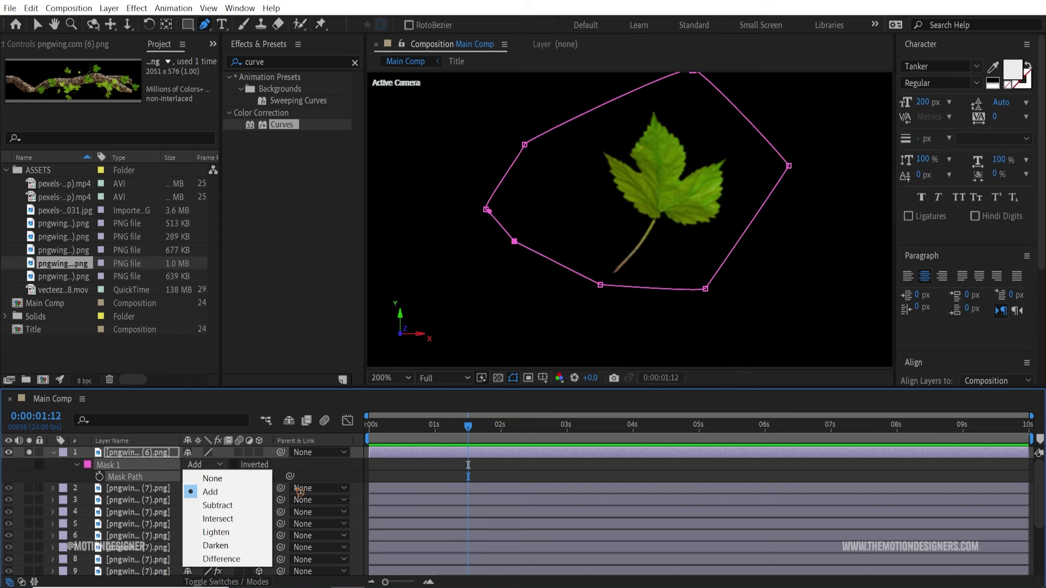
pyautogui.click(251, 507)
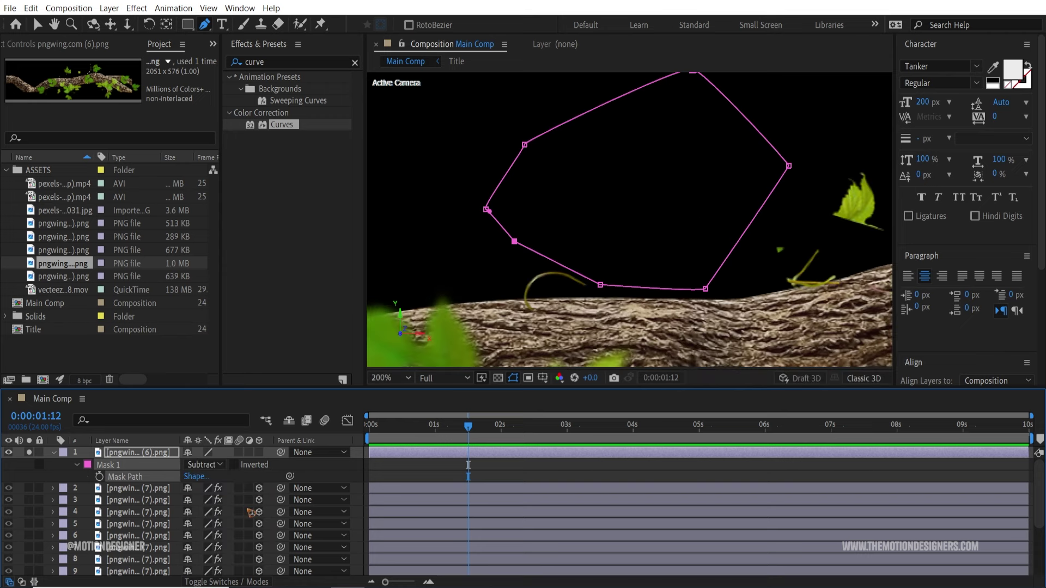
pyautogui.click(54, 453)
pyautogui.press('v')
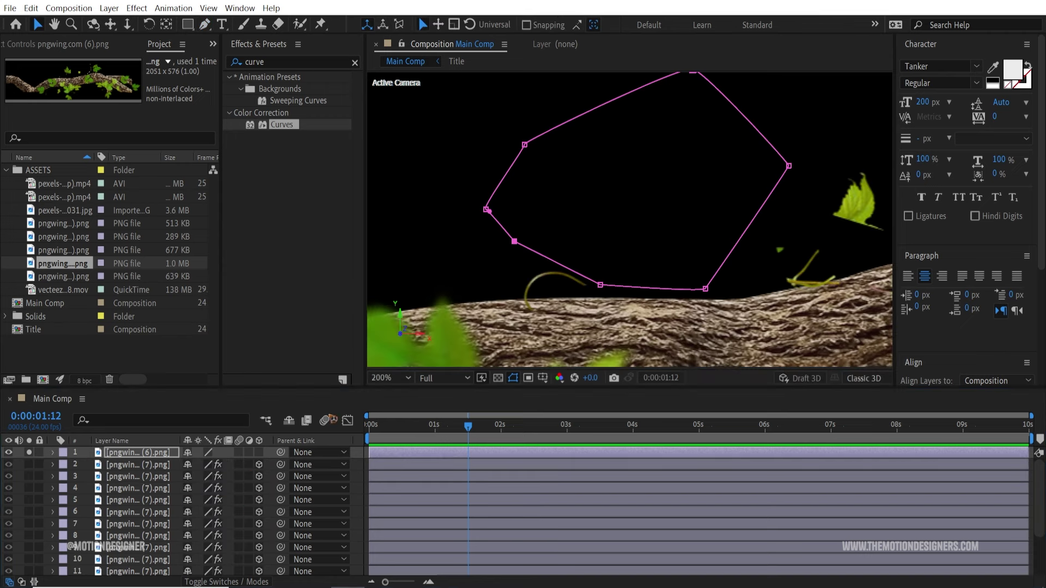
pyautogui.click(29, 453)
pyautogui.scroll(-4, 630, 223)
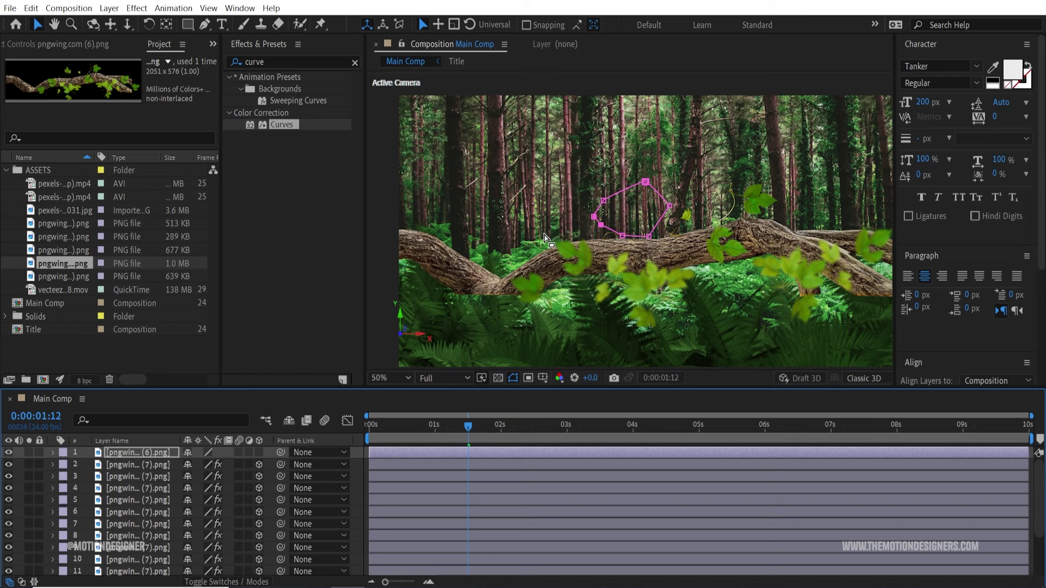
# Apply the Curves and Tint effects to the branch layer and set Amount to Tint to 18%.
pyautogui.click(121, 454)
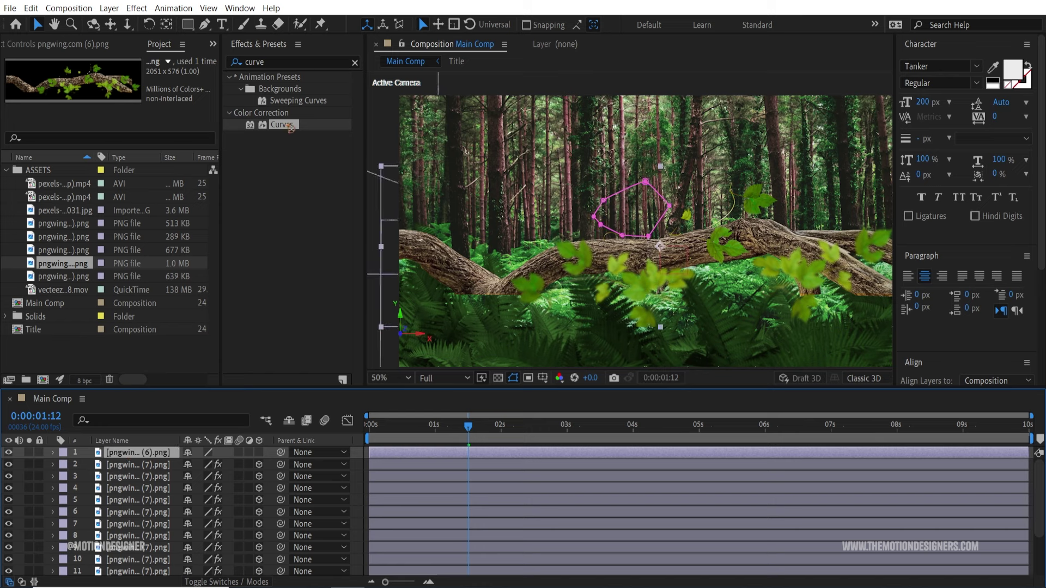
pyautogui.moveTo(290, 128); pyautogui.dragTo(136, 453)
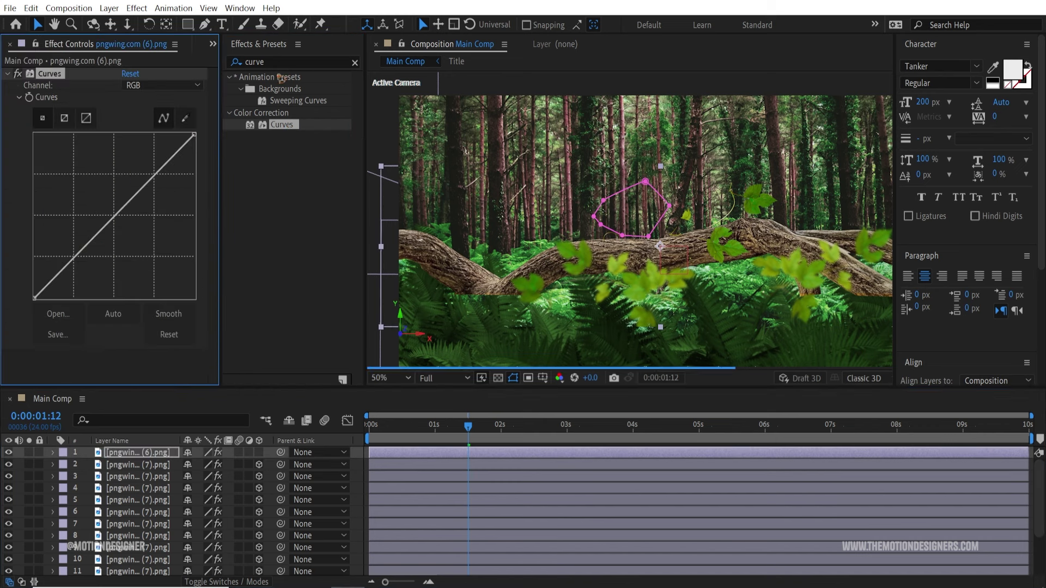
pyautogui.write('tint')
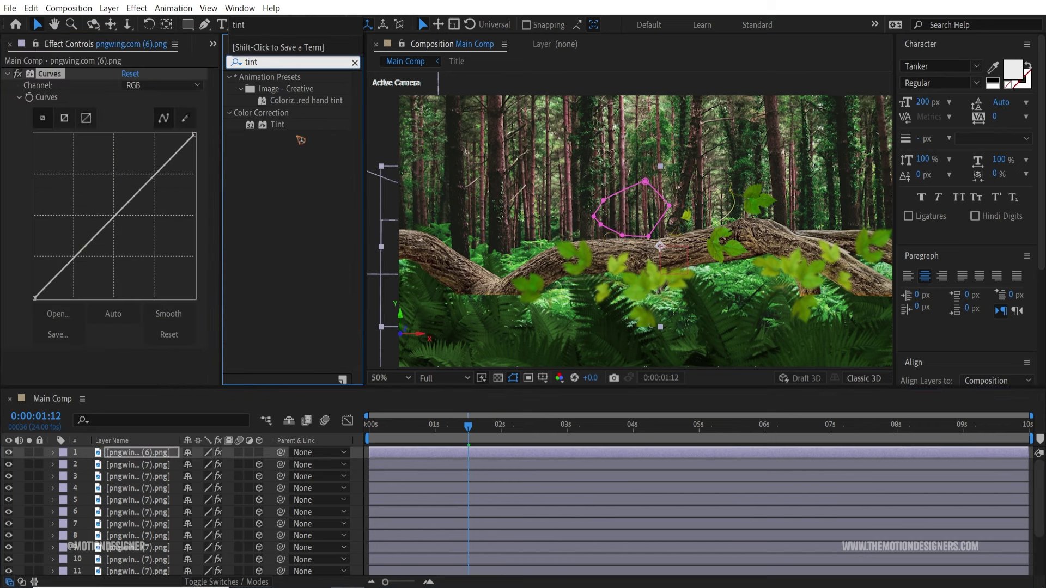
pyautogui.moveTo(277, 125); pyautogui.dragTo(109, 371)
pyautogui.click(130, 368)
pyautogui.write('0')
pyautogui.press('Return')
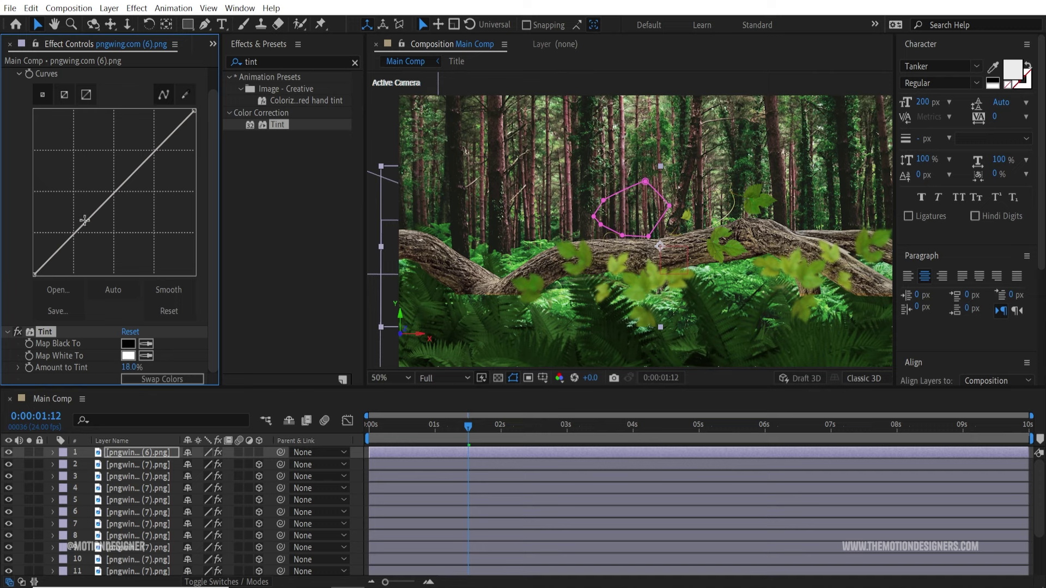
# Darken the branch by pulling the RGB curve well below the diagonal with a lower and an upper point.
pyautogui.moveTo(82, 224); pyautogui.dragTo(94, 236)
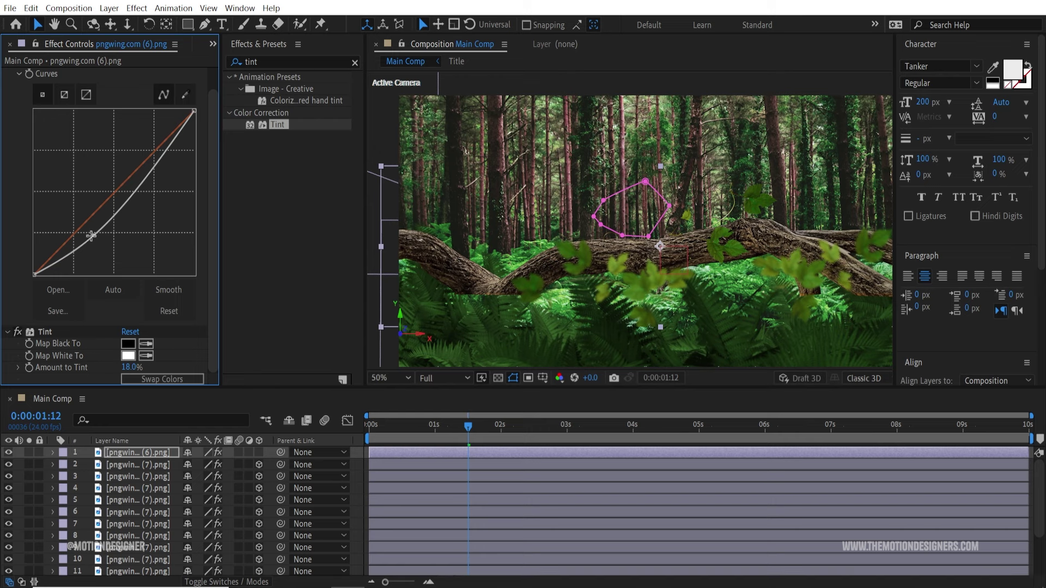
pyautogui.moveTo(91, 236); pyautogui.dragTo(99, 244)
pyautogui.moveTo(158, 175); pyautogui.dragTo(158, 176)
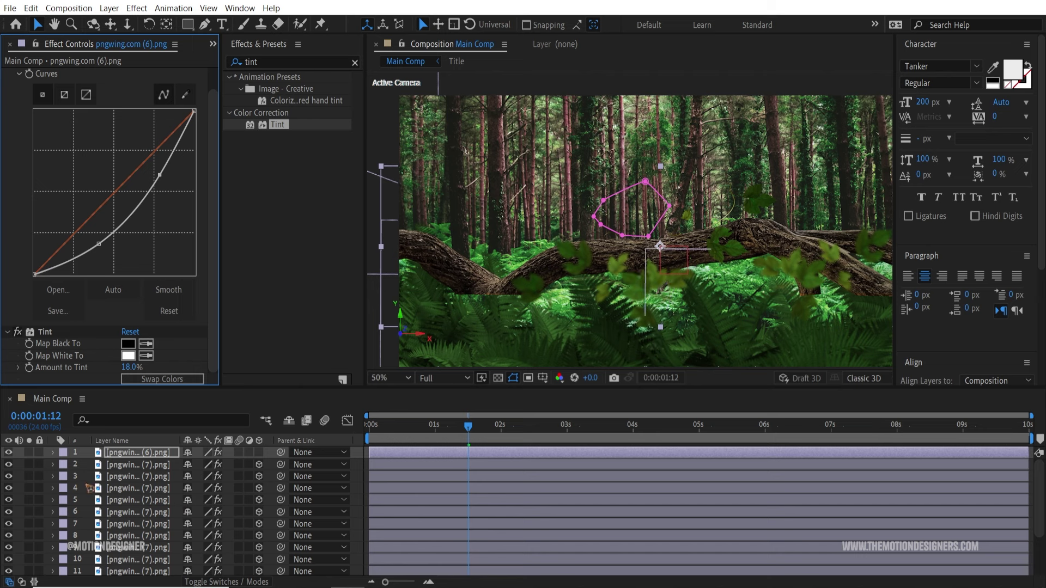
# Make the branch layer 3D, renamed Tree and marked with a red label colour.
pyautogui.click(269, 460)
pyautogui.click(260, 453)
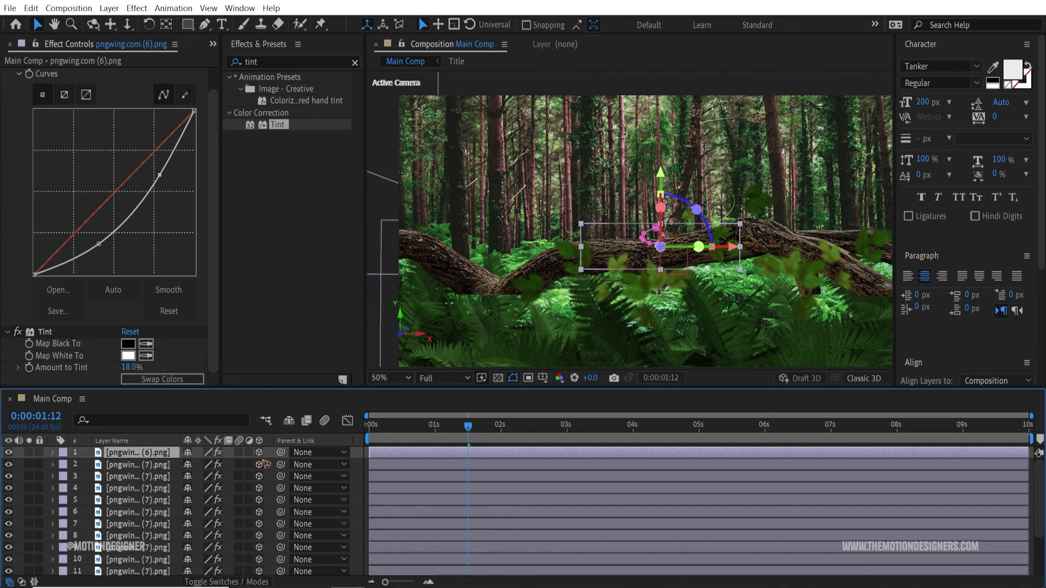
pyautogui.click(128, 452)
pyautogui.write('Tree')
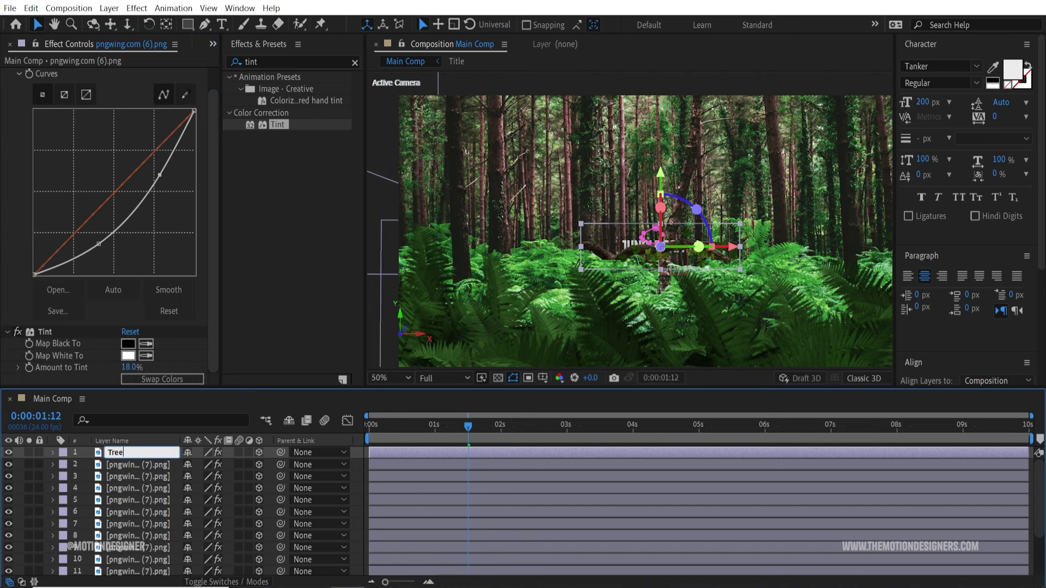
pyautogui.press('Return')
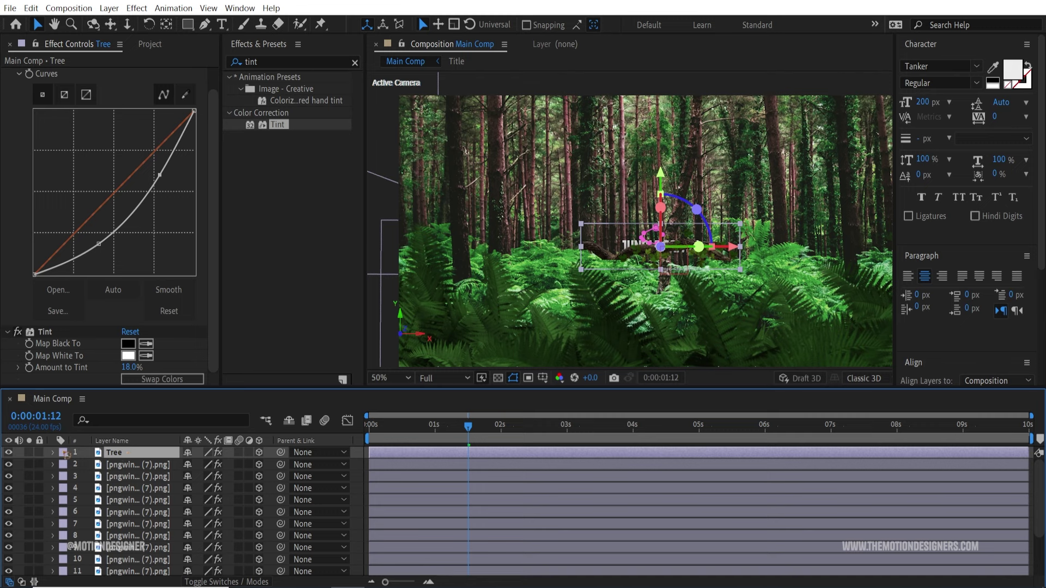
pyautogui.click(64, 453)
pyautogui.click(117, 248)
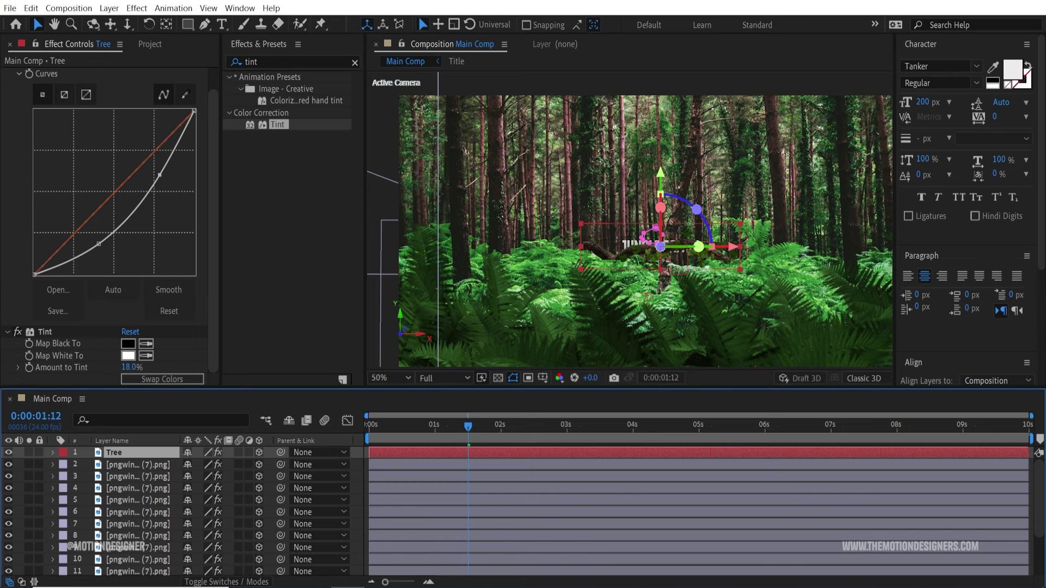
# Bring the Tree layer toward the camera to a Z position of about -619, judging it after the camera move ends.
pyautogui.moveTo(388, 435); pyautogui.dragTo(636, 461)
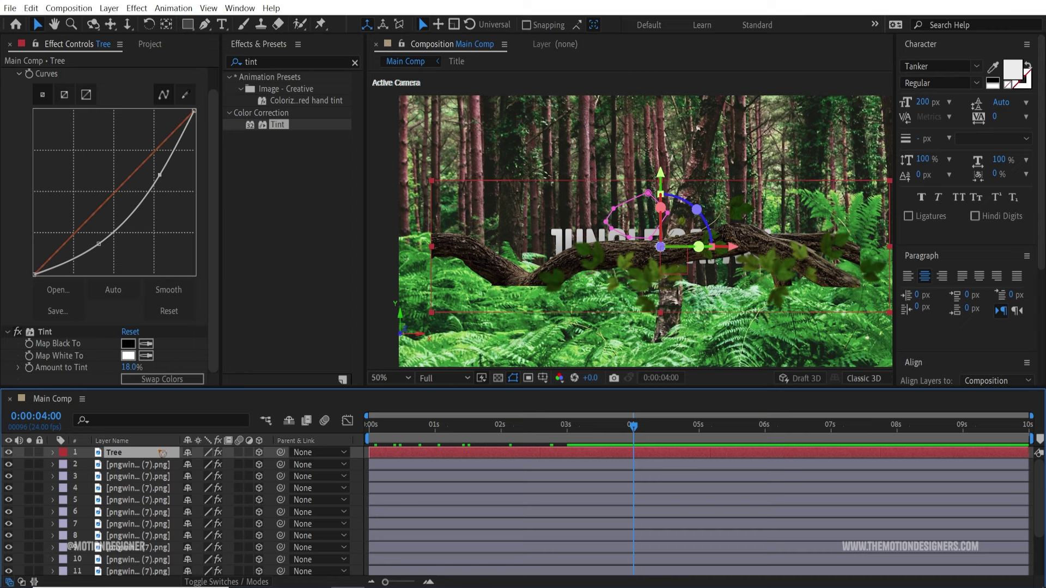
pyautogui.press('p')
pyautogui.moveTo(229, 464); pyautogui.dragTo(267, 464)
pyautogui.moveTo(117, 433); pyautogui.dragTo(241, 544)
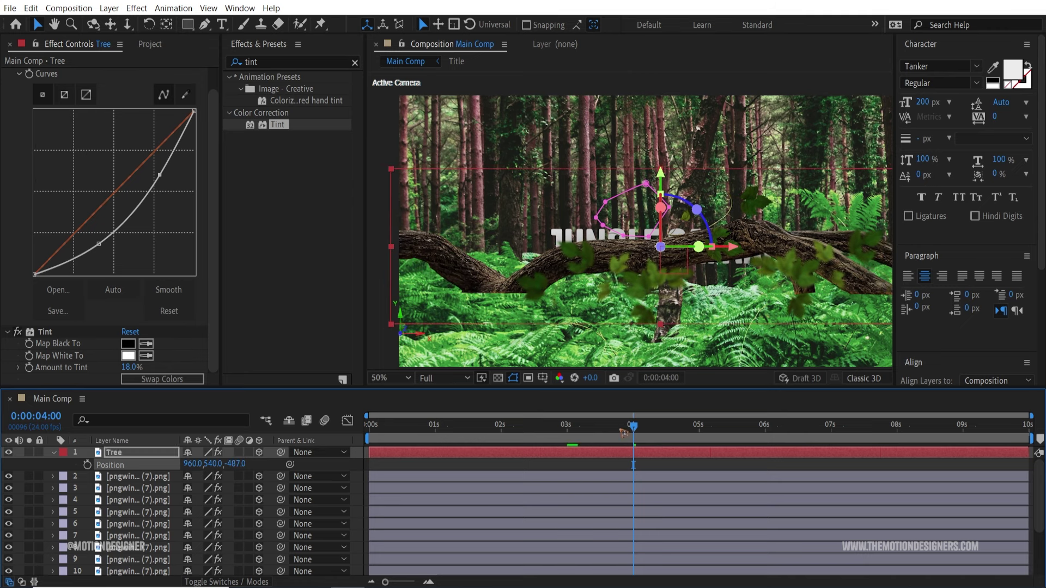
pyautogui.press('space')
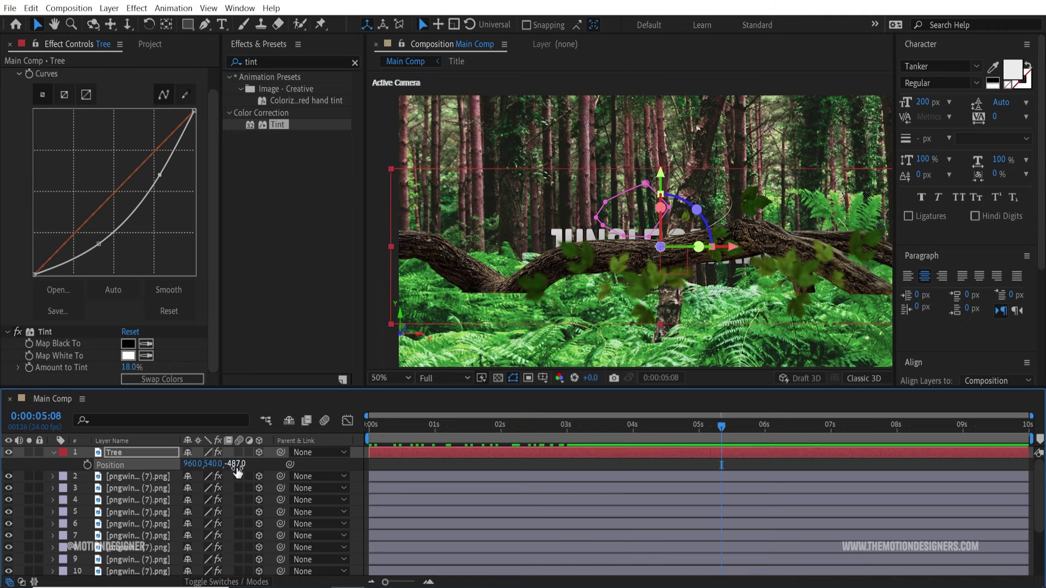
pyautogui.moveTo(237, 468); pyautogui.dragTo(174, 467)
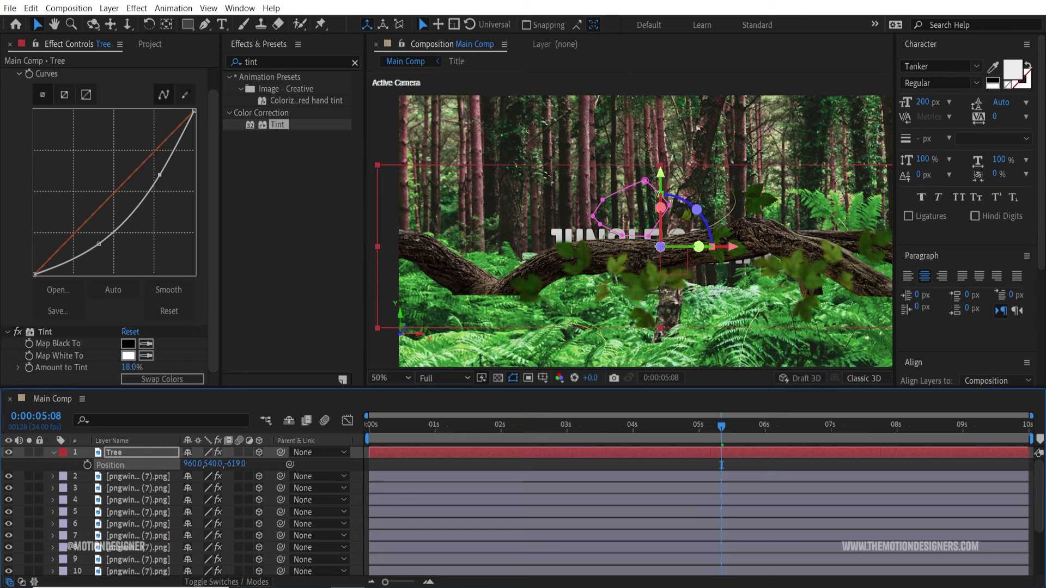
# Bring the Title layer toward the camera to a Z position of about -524.
pyautogui.scroll(-3, 134, 503)
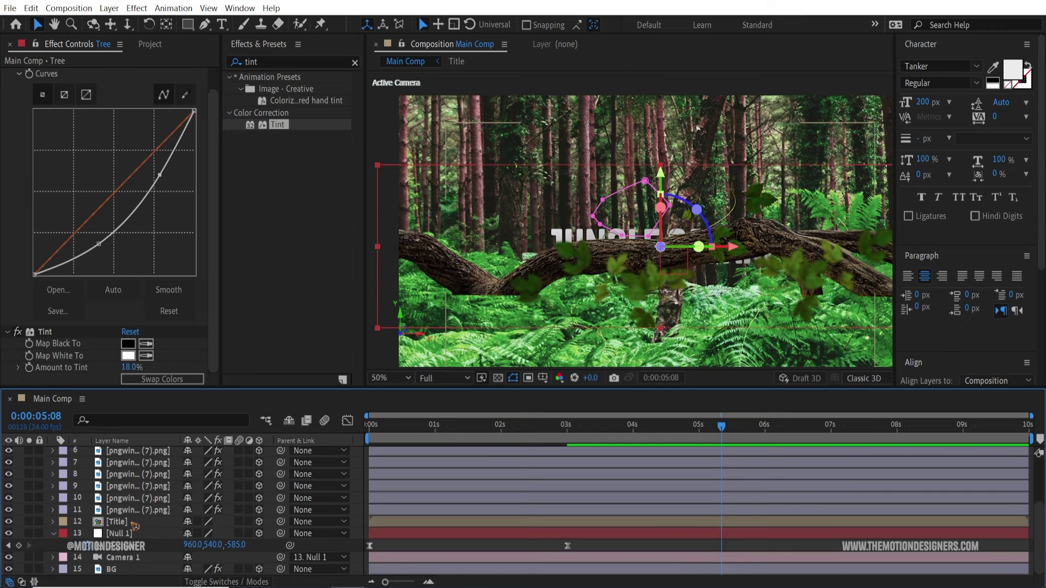
pyautogui.click(133, 523)
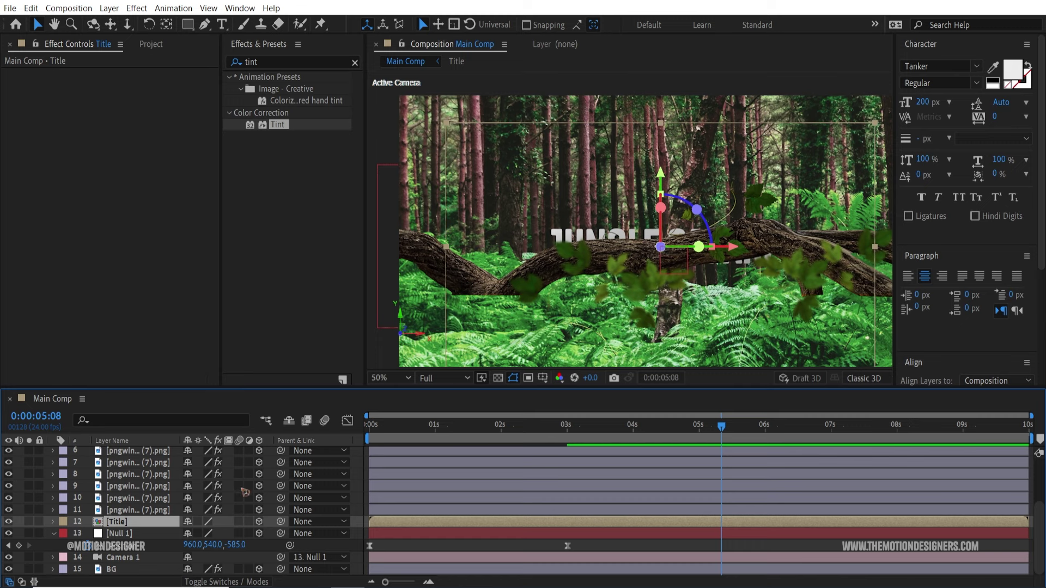
pyautogui.press('p')
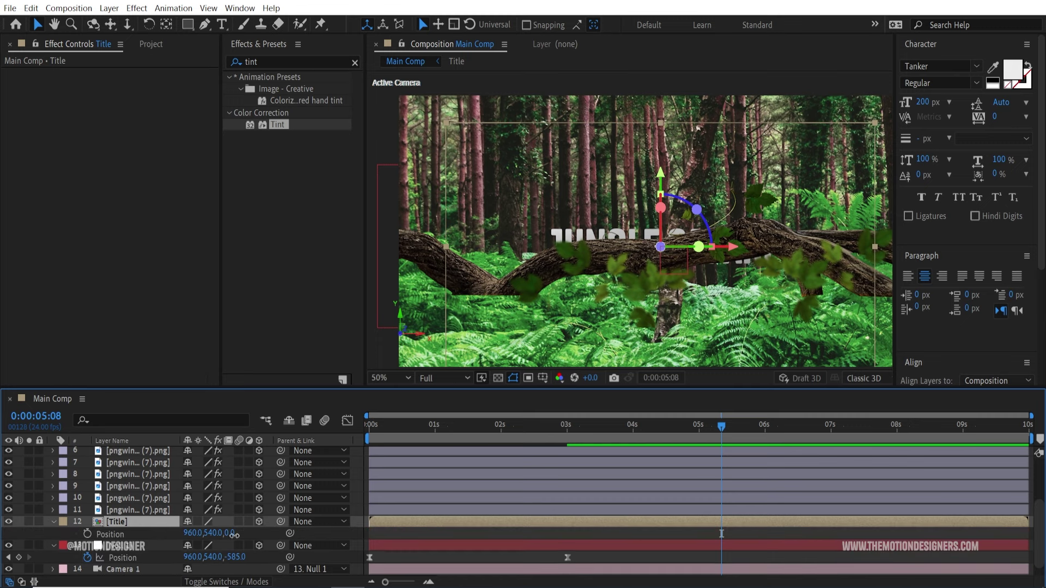
pyautogui.moveTo(235, 535)
pyautogui.mouseDown()
pyautogui.moveTo(185, 535)
pyautogui.moveTo(218, 535)
pyautogui.mouseUp()
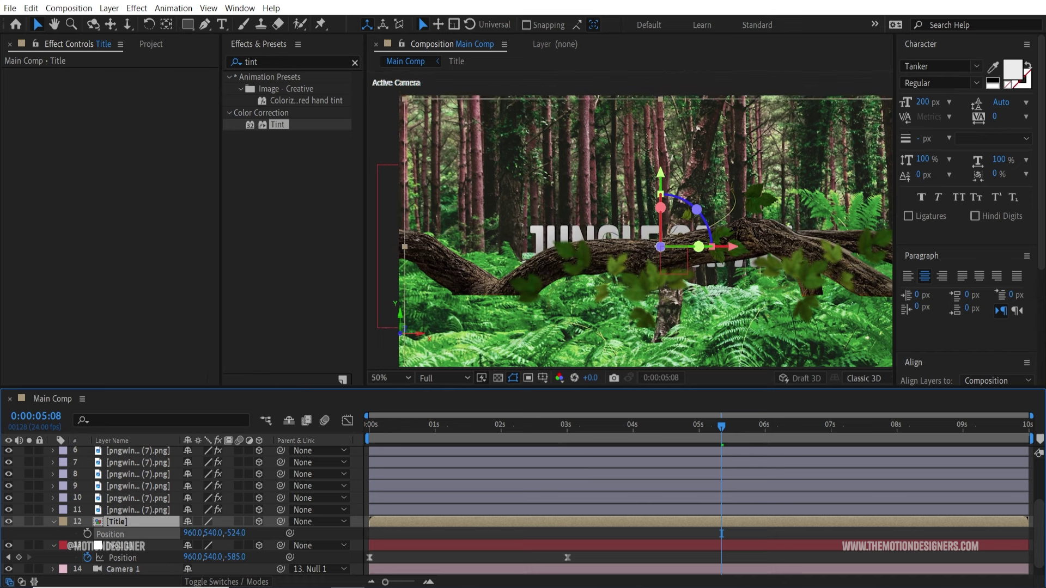
# Bring the Tree layer further forward to a Z position of about -922 and preview the camera move from the start.
pyautogui.scroll(3, 144, 499)
pyautogui.click(137, 455)
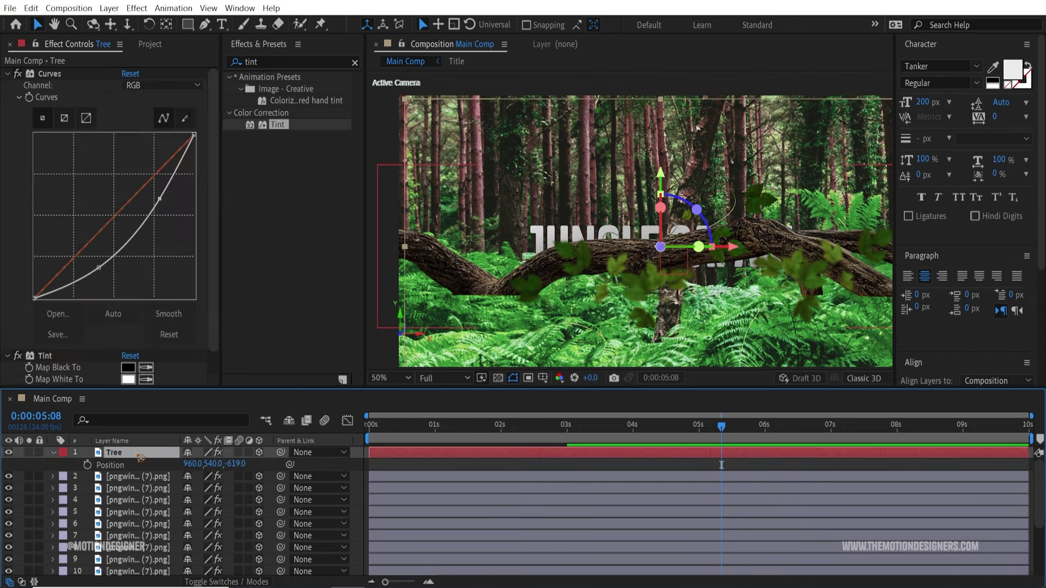
pyautogui.moveTo(236, 464); pyautogui.dragTo(71, 465)
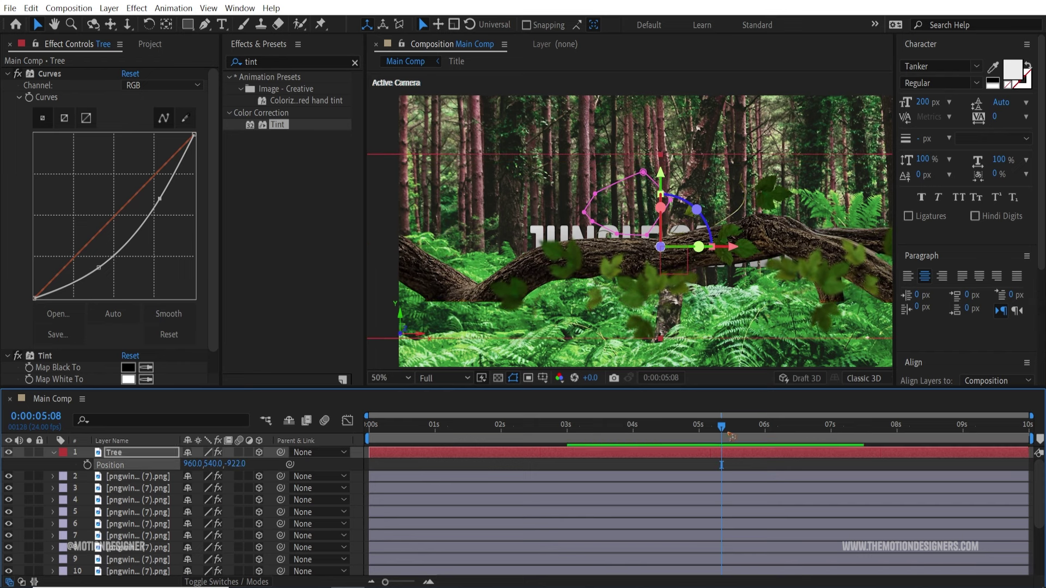
pyautogui.moveTo(722, 428); pyautogui.dragTo(368, 453)
pyautogui.press('space')
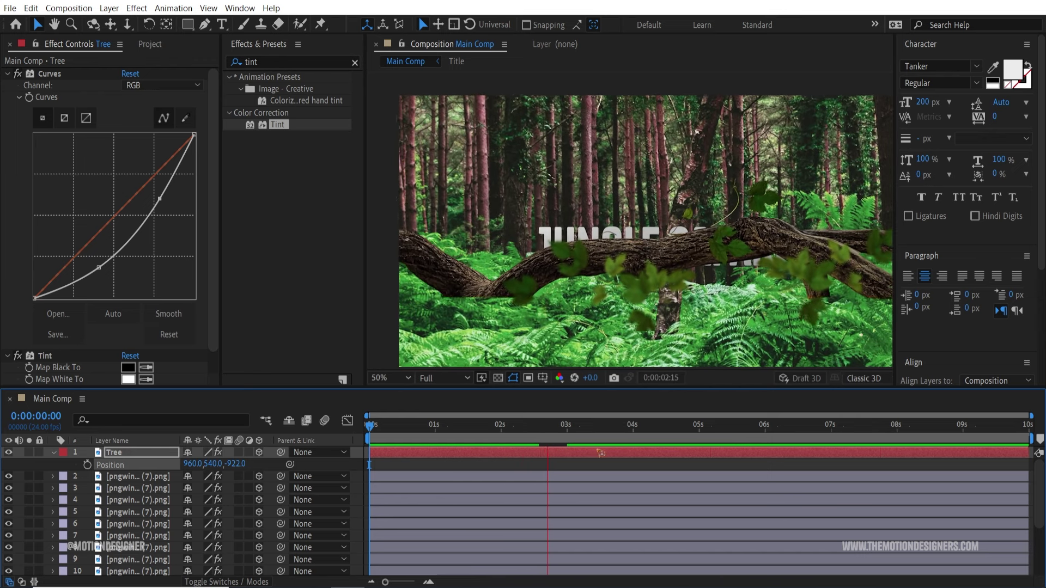
pyautogui.press('space')
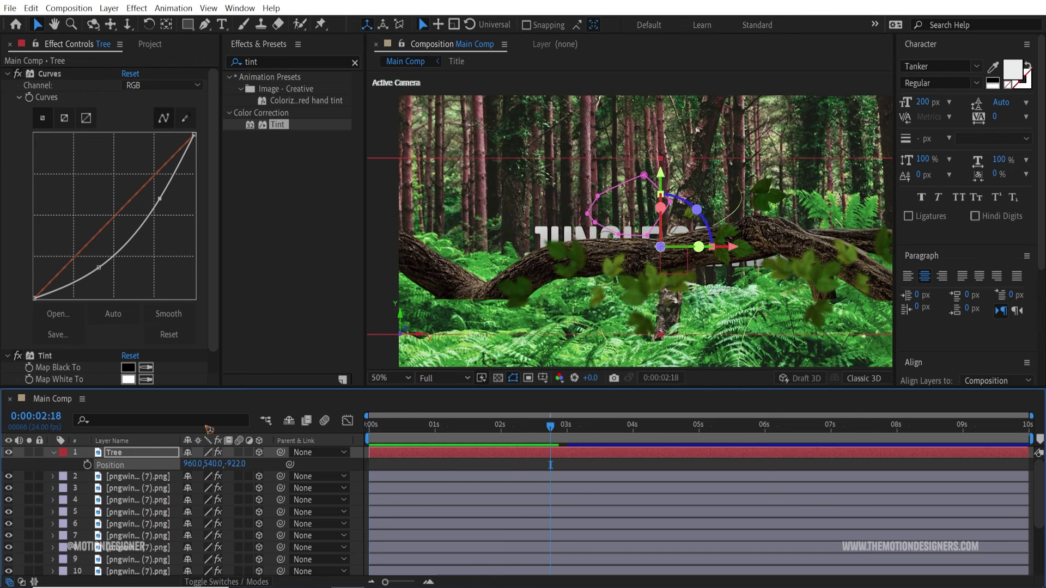
# Move the Title layer closer to the camera, to a Z position of about -684.
pyautogui.scroll(-3, 153, 512)
pyautogui.click(133, 512)
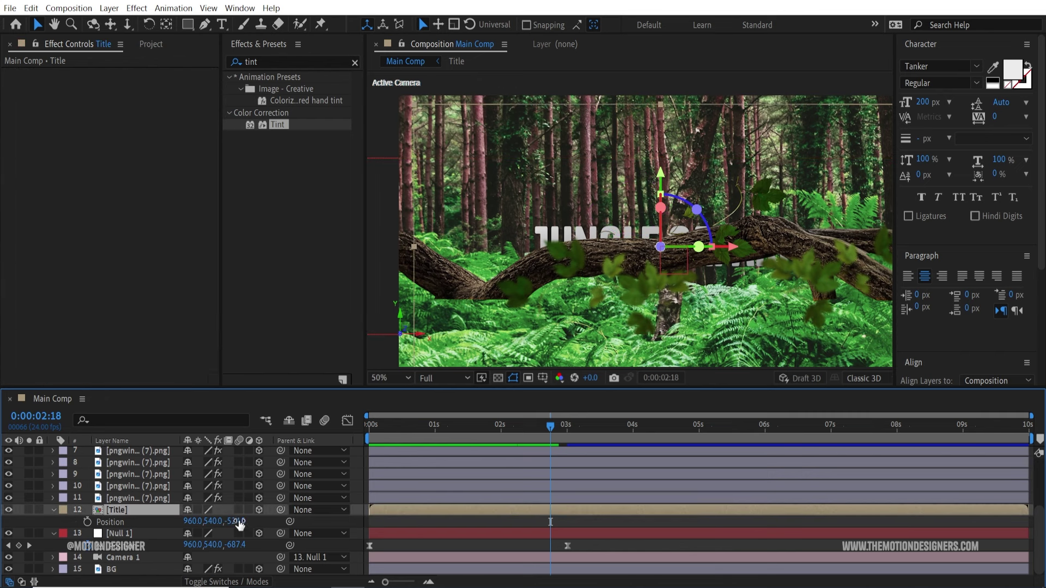
pyautogui.moveTo(240, 524); pyautogui.dragTo(97, 526)
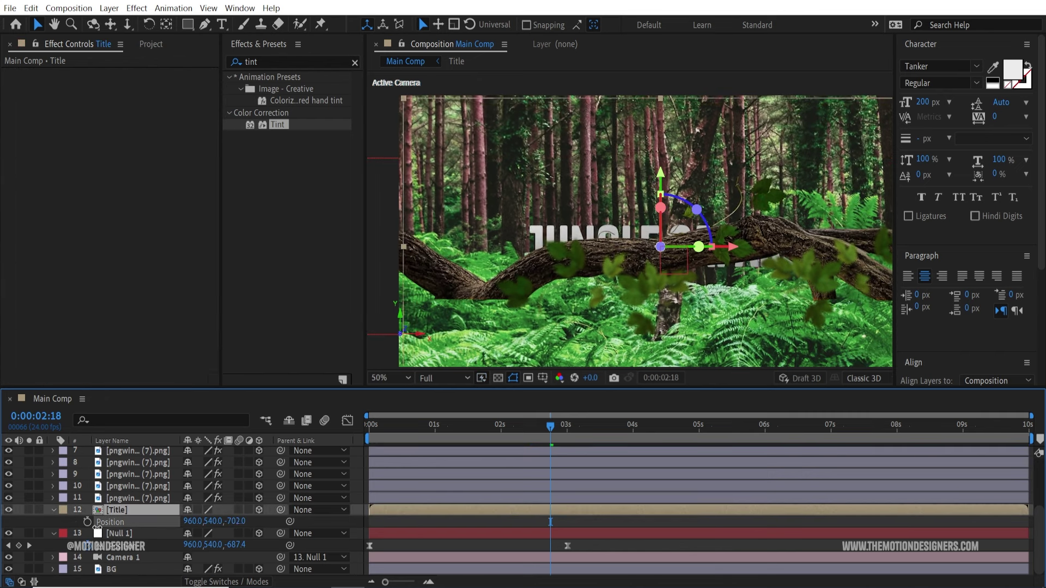
# Move the Tree layer closer to the camera, to a Z position of about -1324, checking it around 0:00:04:07.
pyautogui.scroll(3, 141, 500)
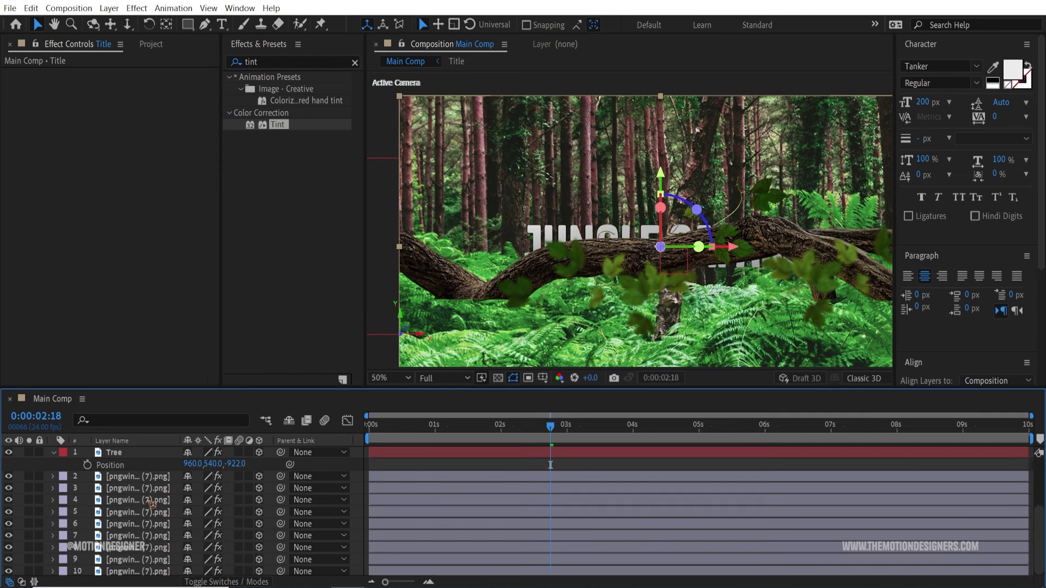
pyautogui.click(148, 456)
pyautogui.moveTo(240, 463); pyautogui.dragTo(153, 464)
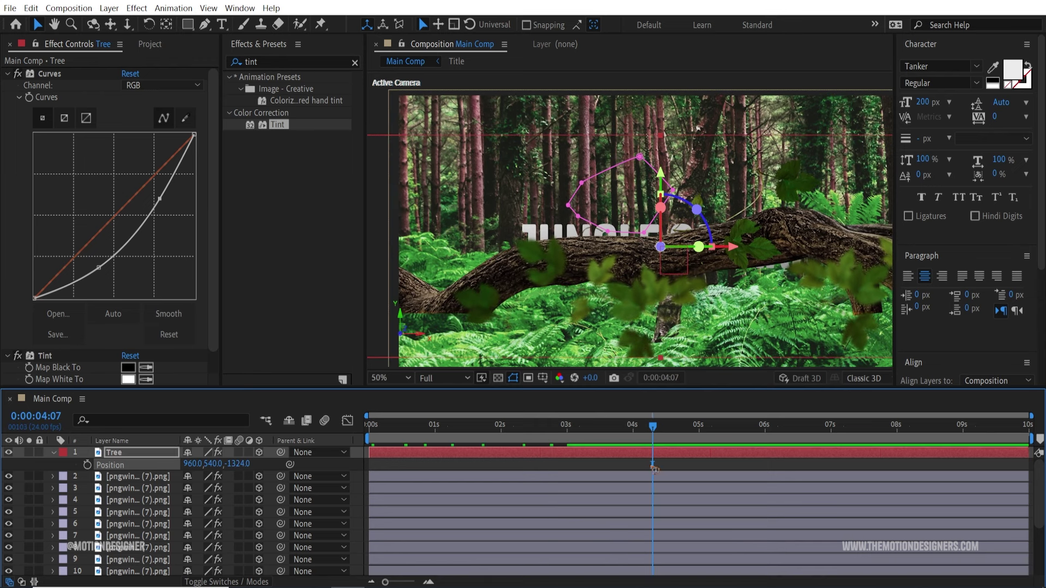
# Raise the Title layer above the branch to a Y position of about 474 and check it around 0:00:01:19.
pyautogui.scroll(-3, 201, 564)
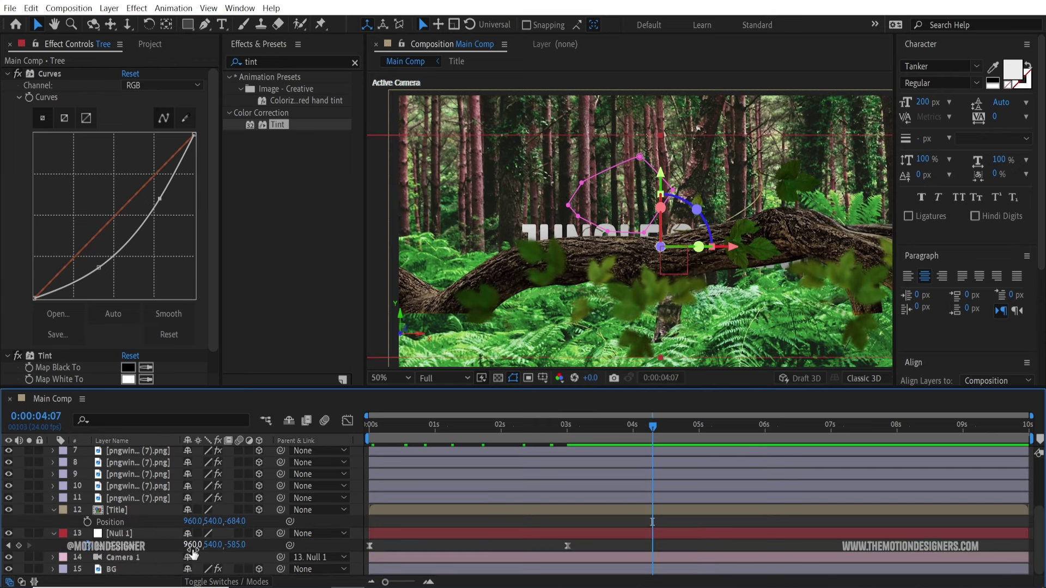
pyautogui.click(124, 512)
pyautogui.moveTo(661, 176); pyautogui.dragTo(661, 139)
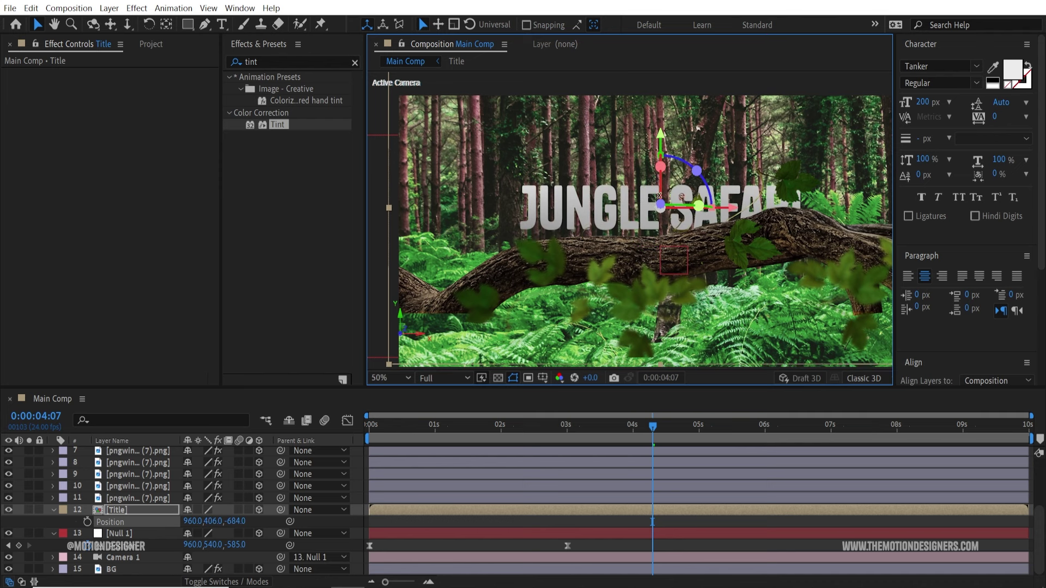
pyautogui.moveTo(653, 446); pyautogui.dragTo(479, 445)
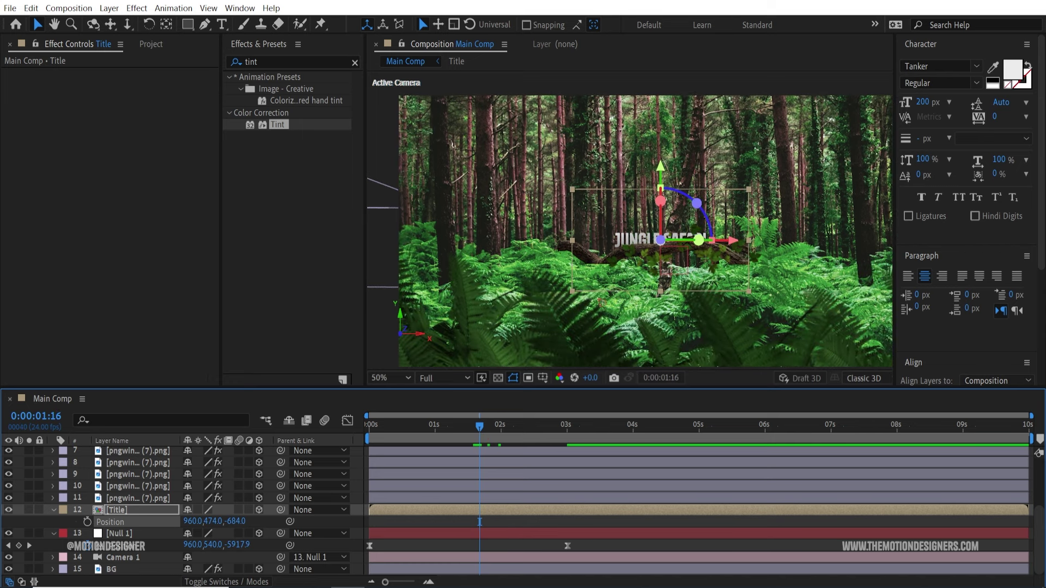
pyautogui.click(488, 432)
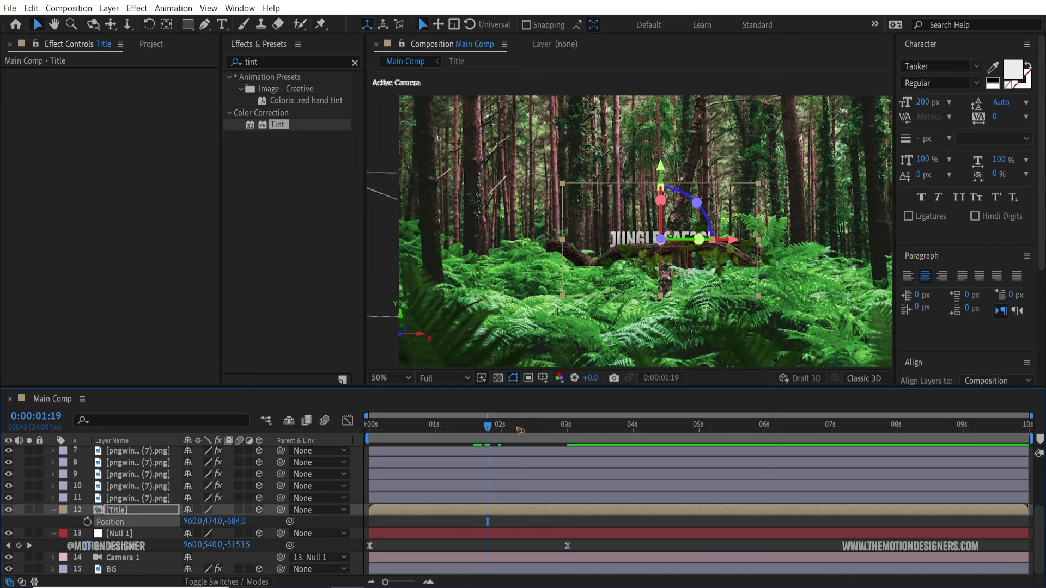
# At 0:00:01:15, duplicate the ten pngwing.com (7).png fern layers and group the copies directly below the Tree layer.
pyautogui.moveTo(495, 433); pyautogui.dragTo(485, 439)
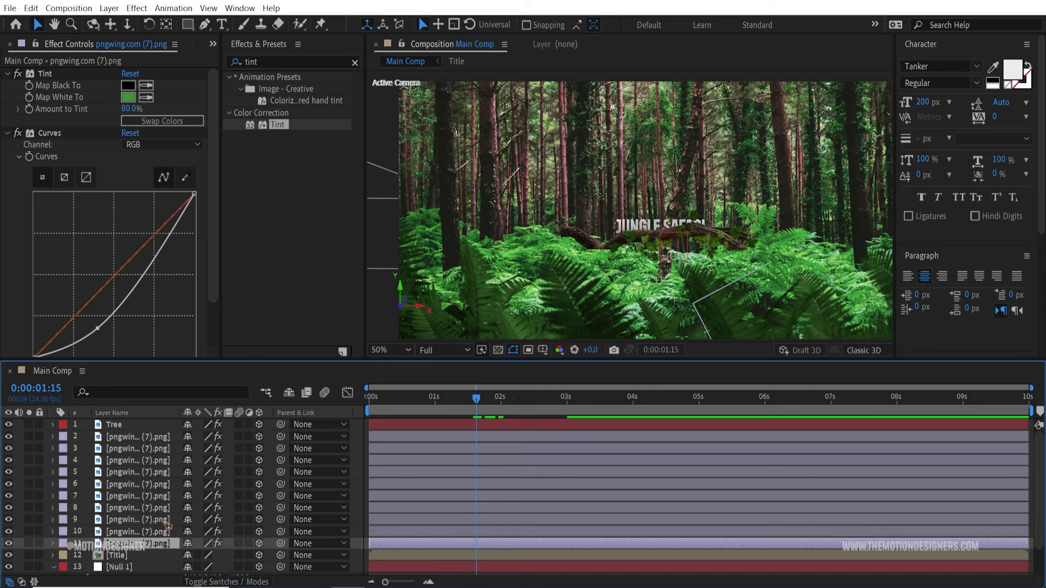
pyautogui.click(139, 437)
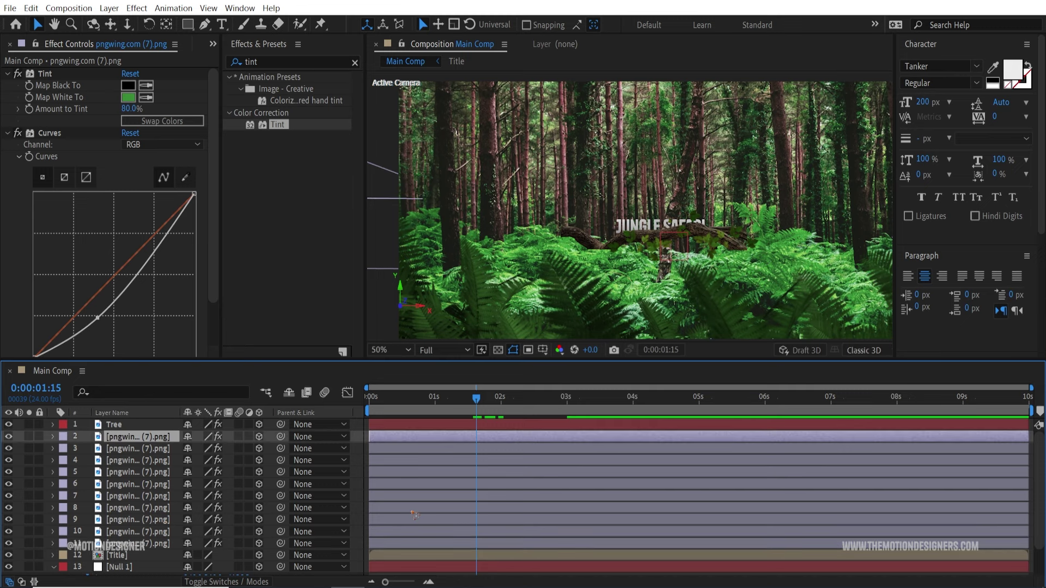
pyautogui.keyDown('shift'); pyautogui.click(153, 543); pyautogui.keyUp('shift')
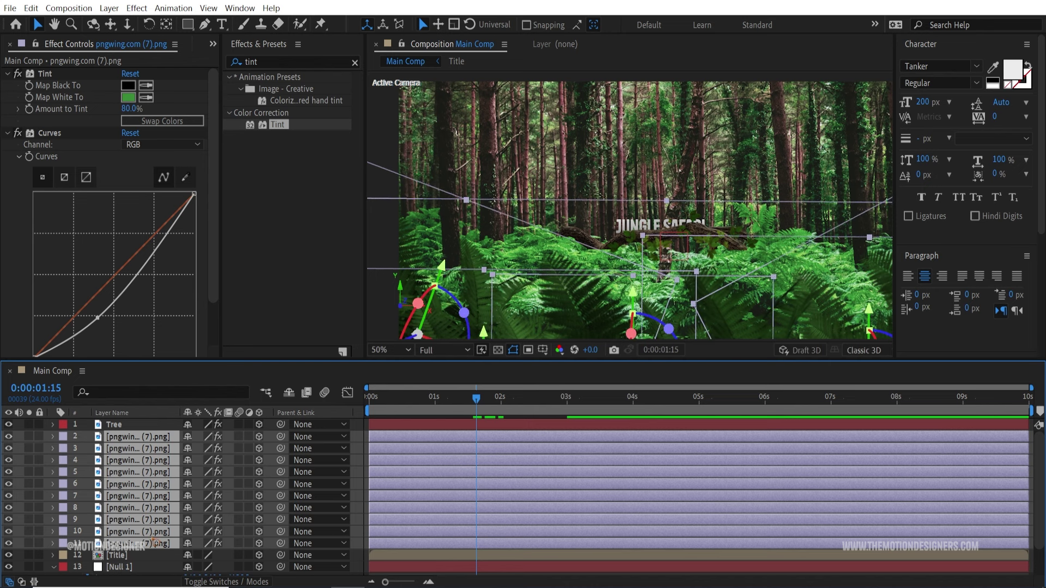
pyautogui.hotkey('ctrl', 'd')
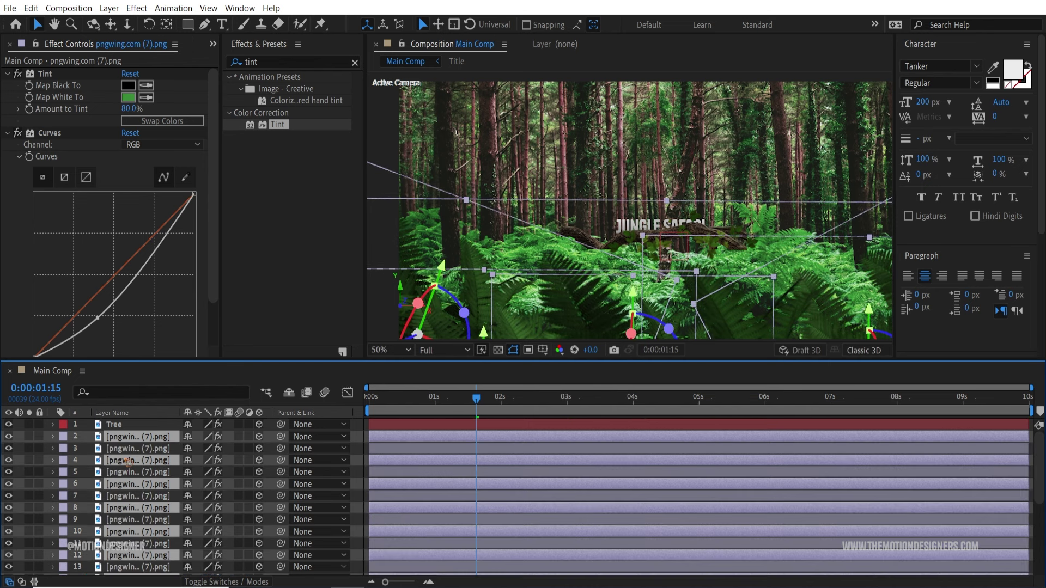
pyautogui.moveTo(128, 462); pyautogui.dragTo(129, 444)
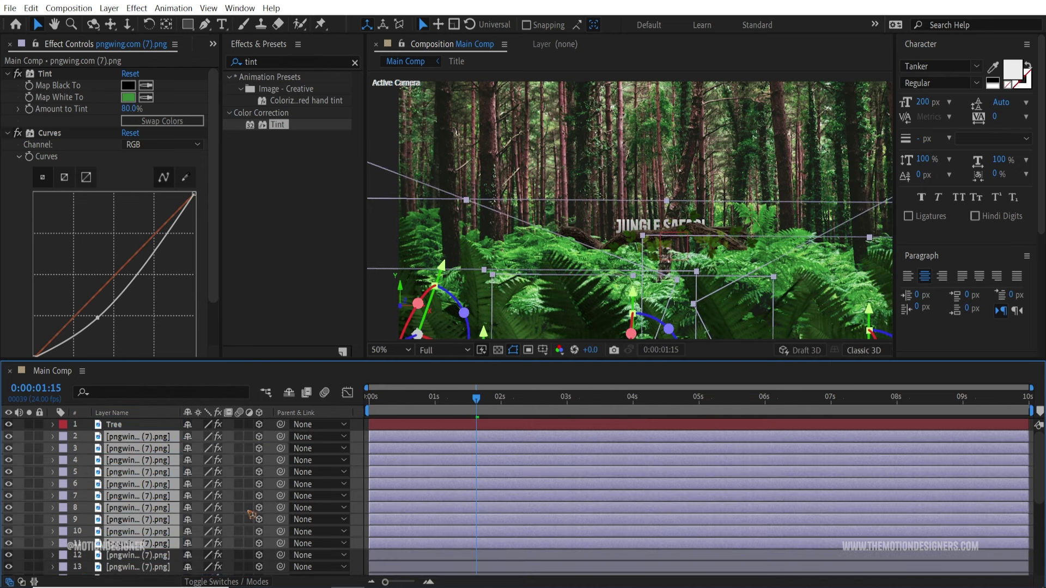
# Push the duplicated ferns deeper into the scene together, bringing the topmost copy's Z position to about -5905.5.
pyautogui.press('p')
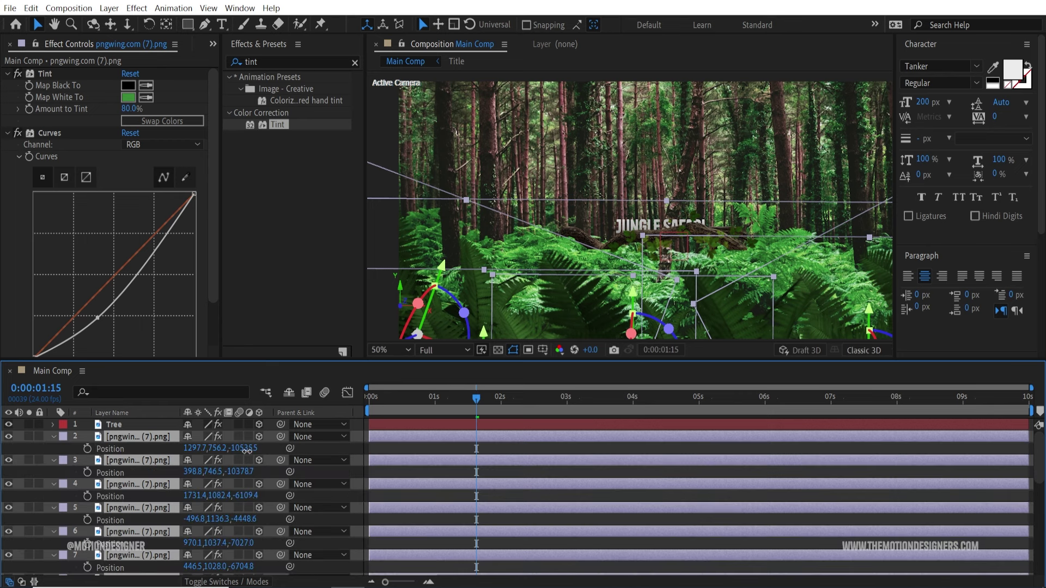
pyautogui.moveTo(247, 450); pyautogui.dragTo(398, 474)
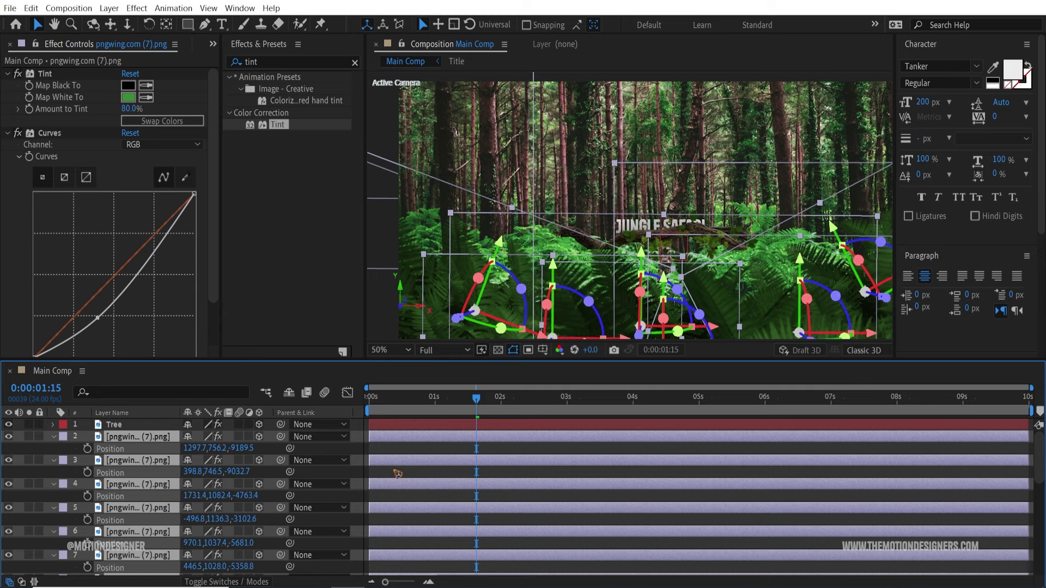
pyautogui.click(500, 402)
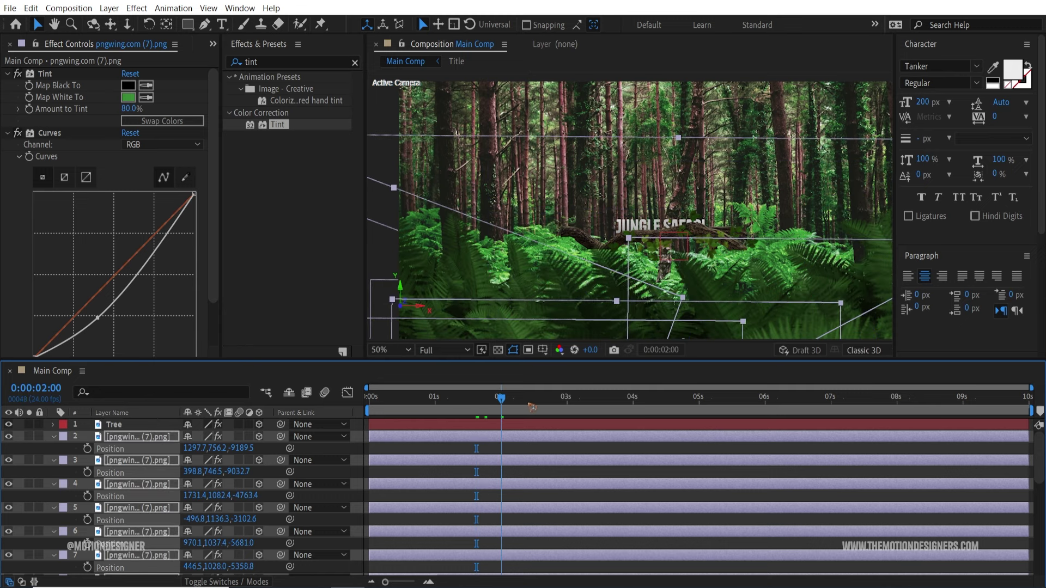
pyautogui.moveTo(532, 408); pyautogui.dragTo(528, 421)
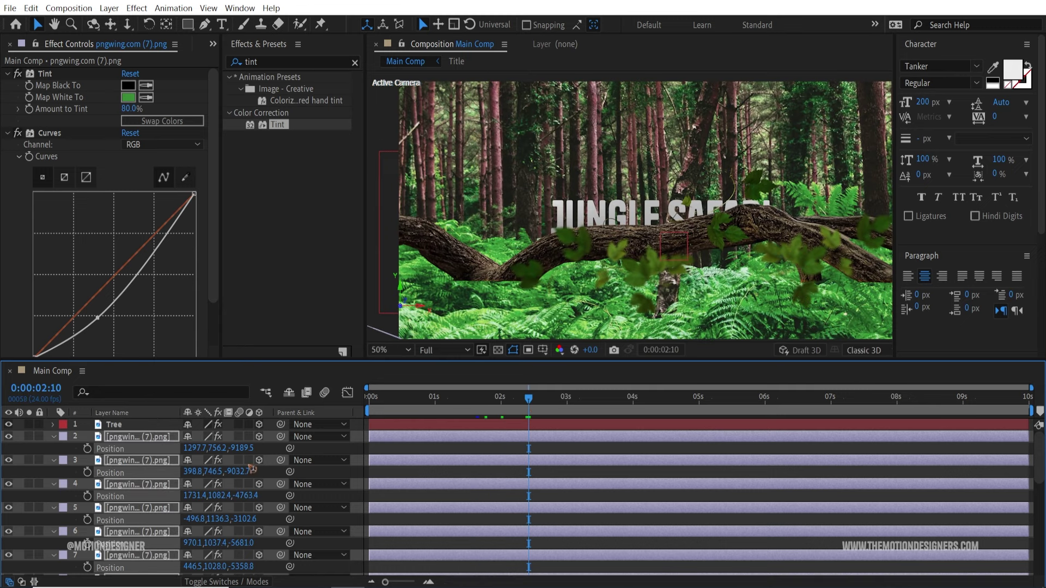
pyautogui.moveTo(248, 453); pyautogui.dragTo(952, 426)
pyautogui.moveTo(243, 457); pyautogui.dragTo(870, 392)
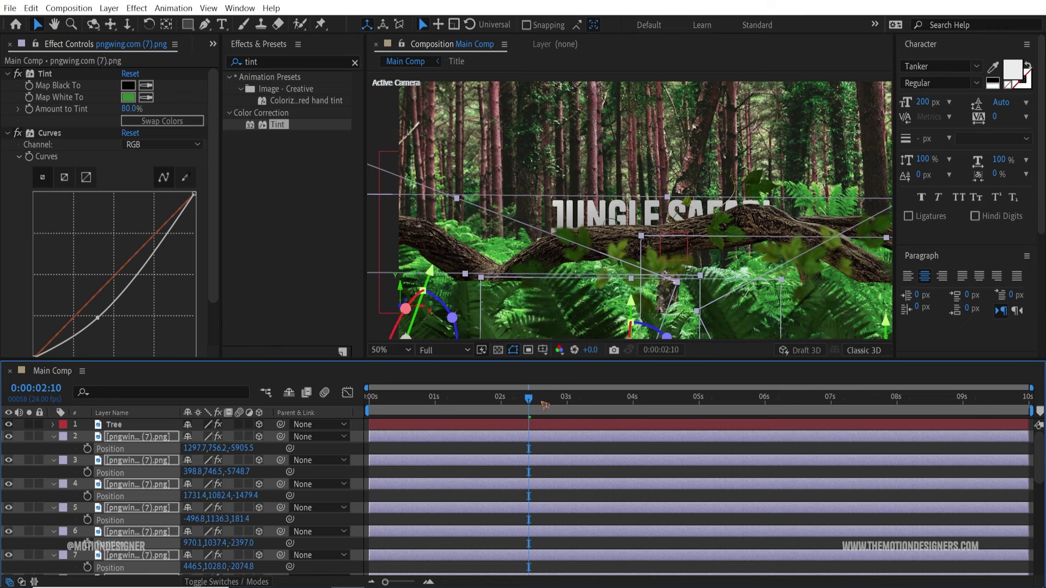
# Fine-tune the duplicated ferns' depth at 0:00:01:12, bringing the topmost copy's Z position to about -5579.5, and preview the camera move.
pyautogui.moveTo(544, 406); pyautogui.dragTo(468, 408)
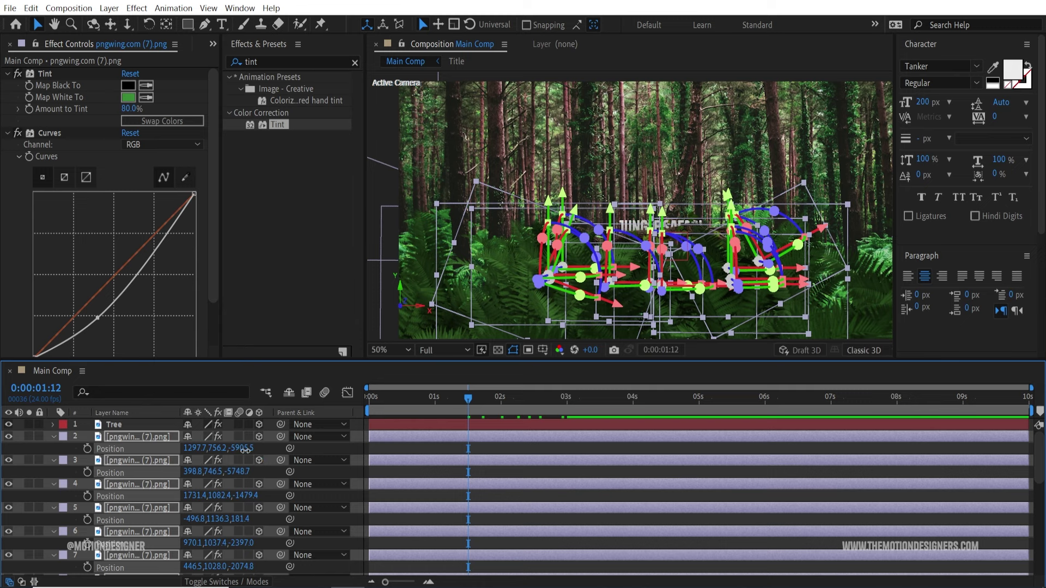
pyautogui.moveTo(245, 449); pyautogui.dragTo(355, 451)
pyautogui.moveTo(418, 449); pyautogui.dragTo(513, 445)
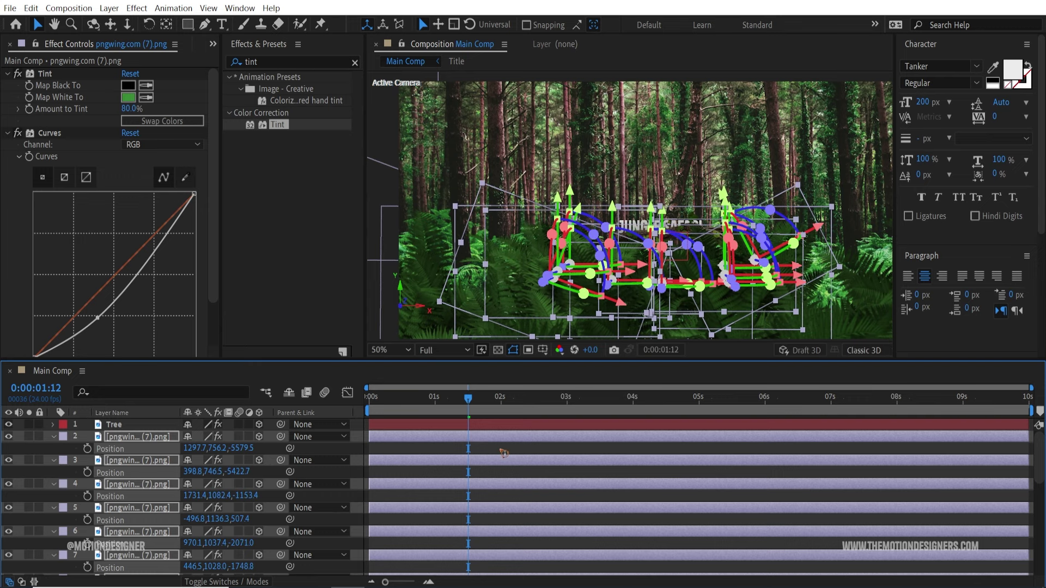
pyautogui.click(501, 451)
pyautogui.moveTo(476, 402); pyautogui.dragTo(519, 406)
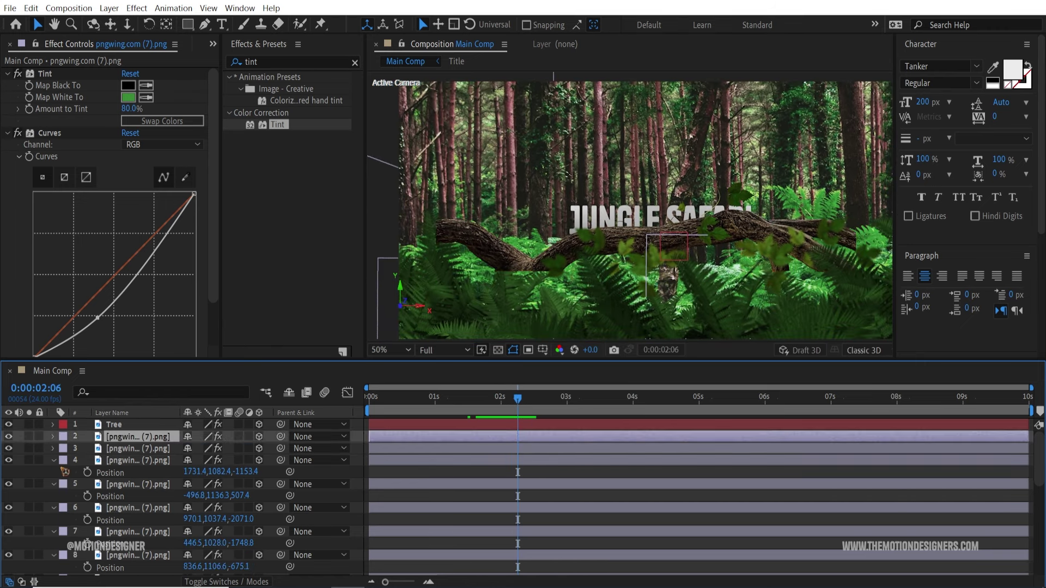
# Collapse the revealed Position properties of the duplicated fern layers.
pyautogui.click(58, 473)
pyautogui.click(57, 485)
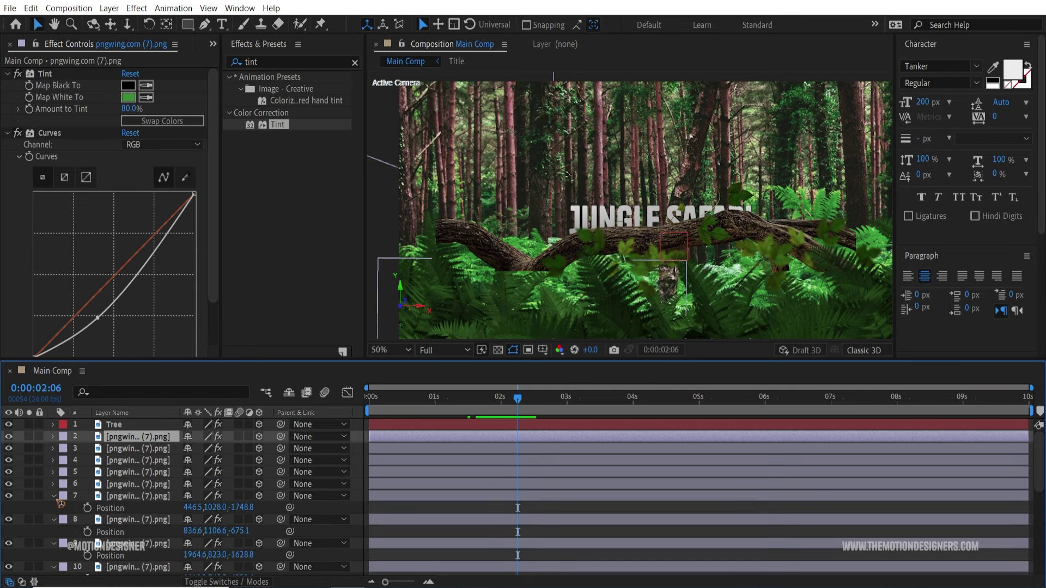
pyautogui.click(57, 508)
pyautogui.click(57, 521)
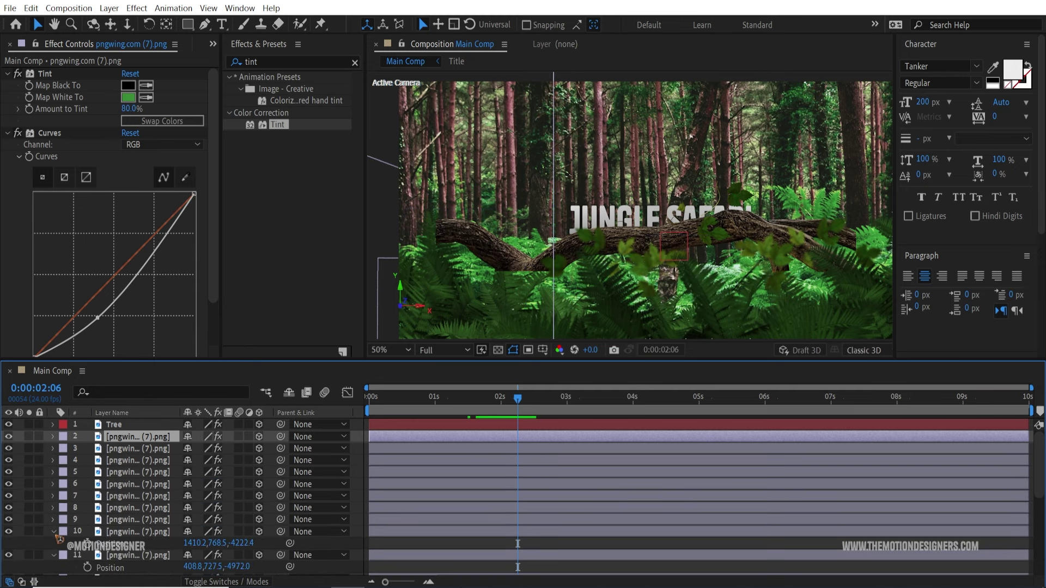
pyautogui.click(57, 533)
pyautogui.click(57, 544)
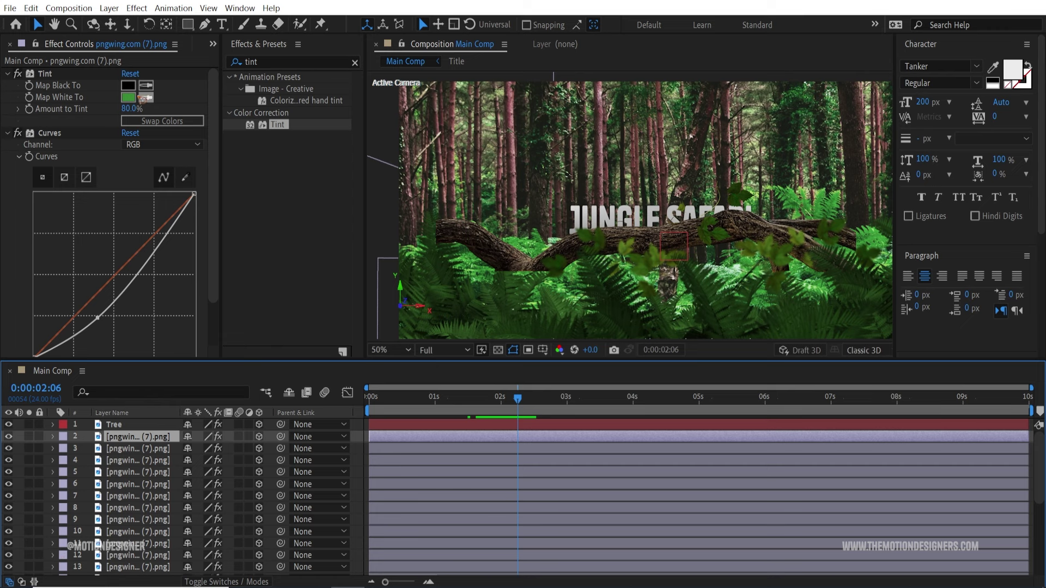
# Add the leafy branch image pngwing.com (3).png from ASSETS above the Tree layer and make it a 3D layer.
pyautogui.click(213, 43)
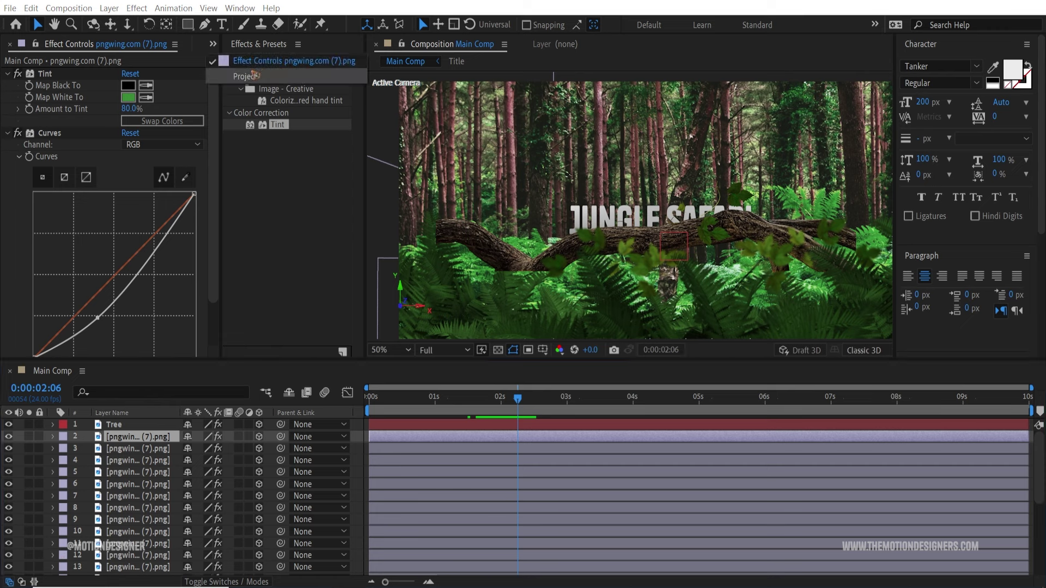
pyautogui.click(240, 60)
pyautogui.click(57, 213)
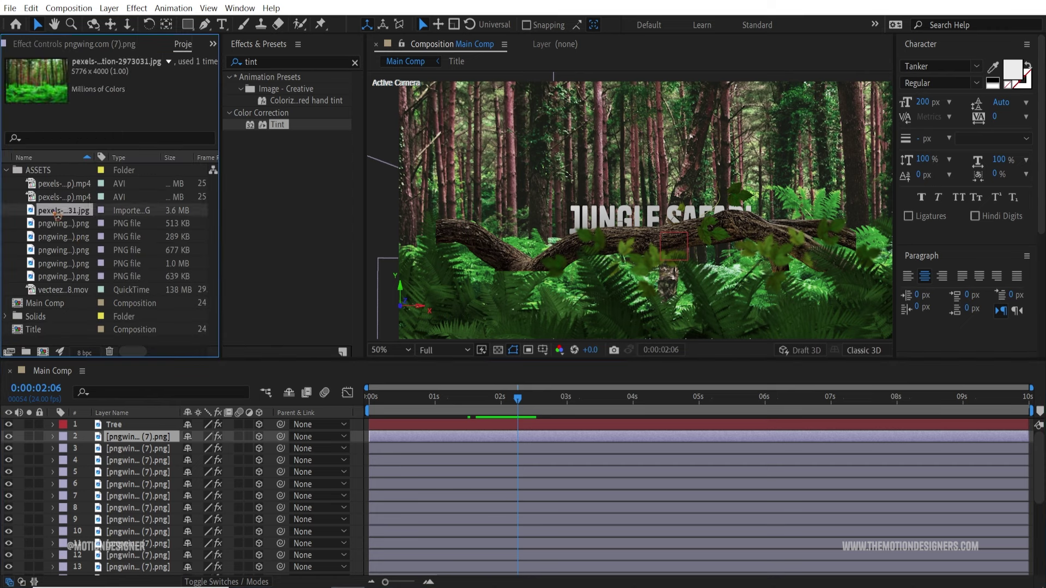
pyautogui.click(59, 224)
pyautogui.click(67, 237)
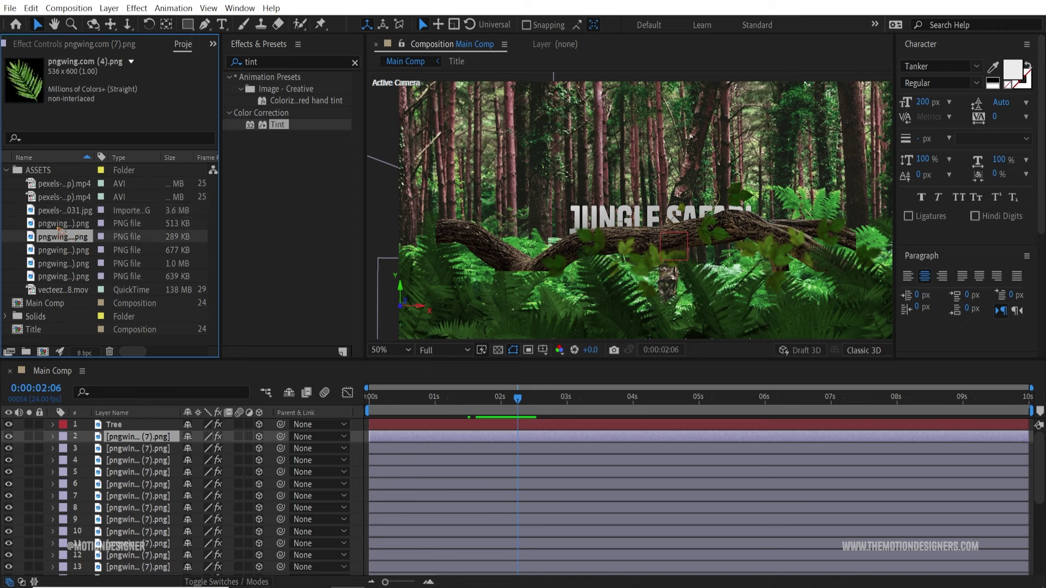
pyautogui.click(58, 225)
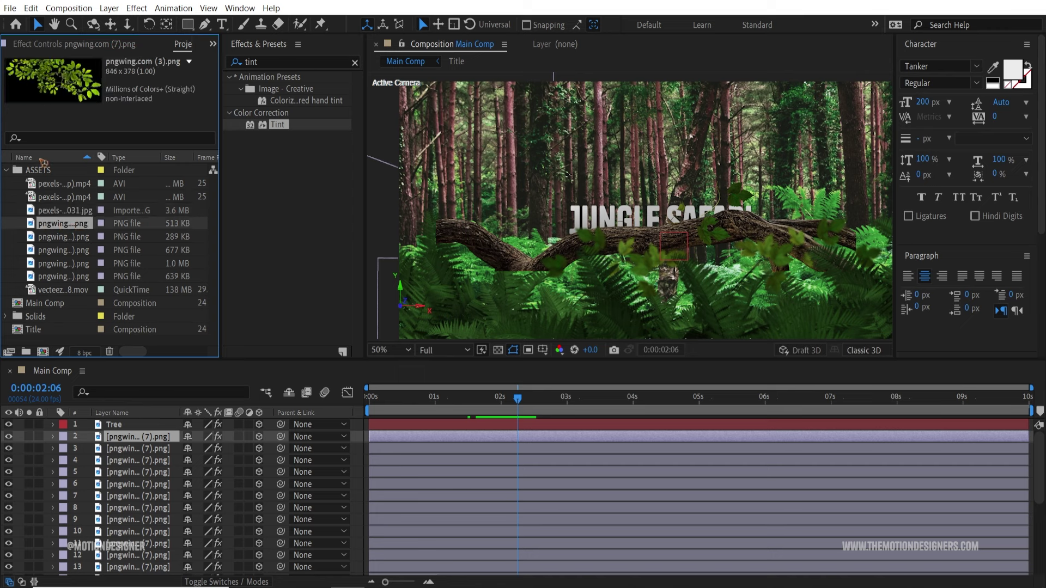
pyautogui.moveTo(65, 232); pyautogui.dragTo(163, 424)
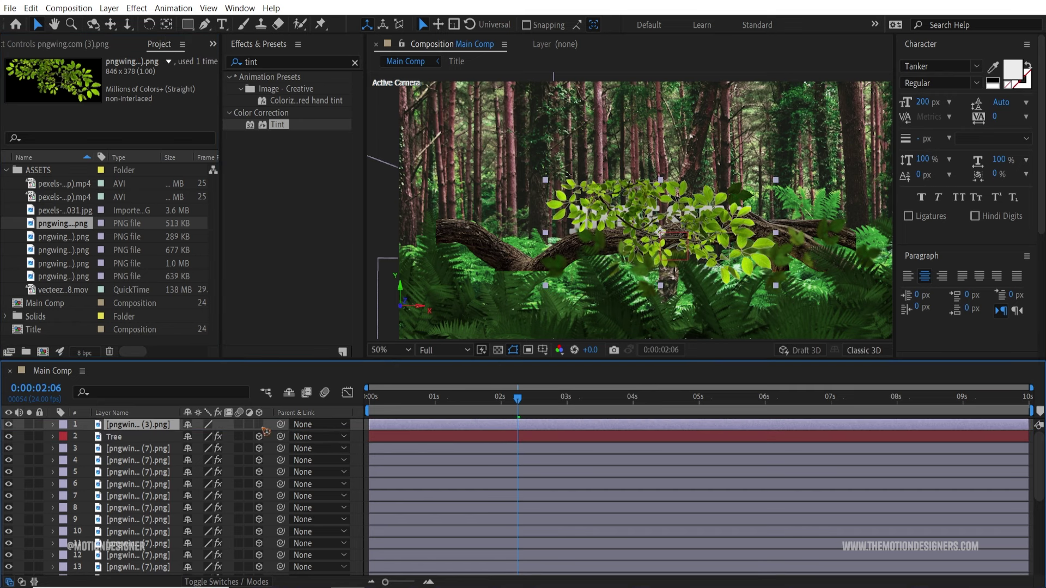
pyautogui.click(259, 426)
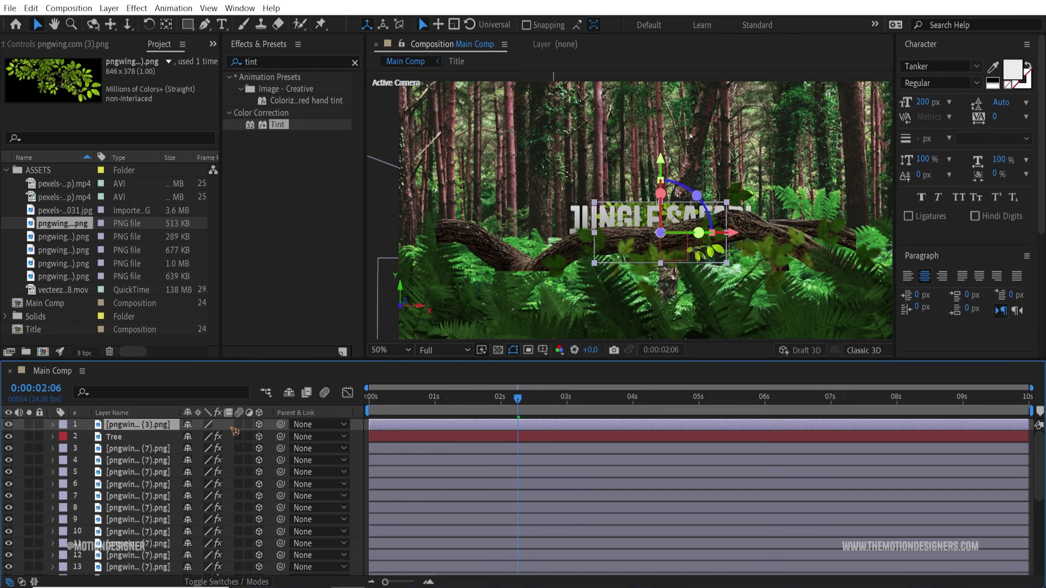
# Copy the Tint and Curves 2 effects from a fern layer onto the pngwing.com (3).png layer.
pyautogui.click(144, 475)
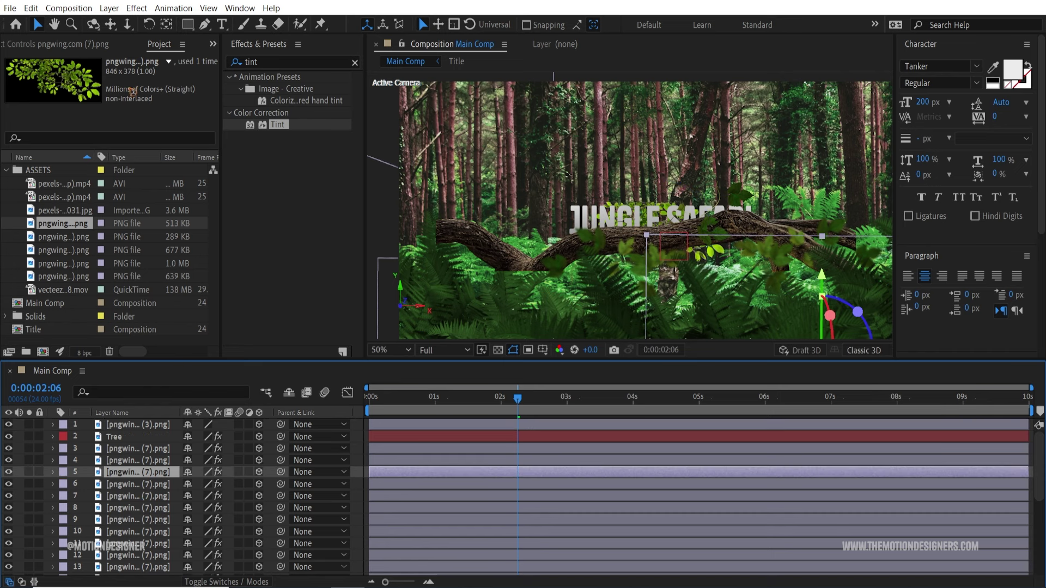
pyautogui.click(82, 46)
pyautogui.hotkey('ctrl', 'd')
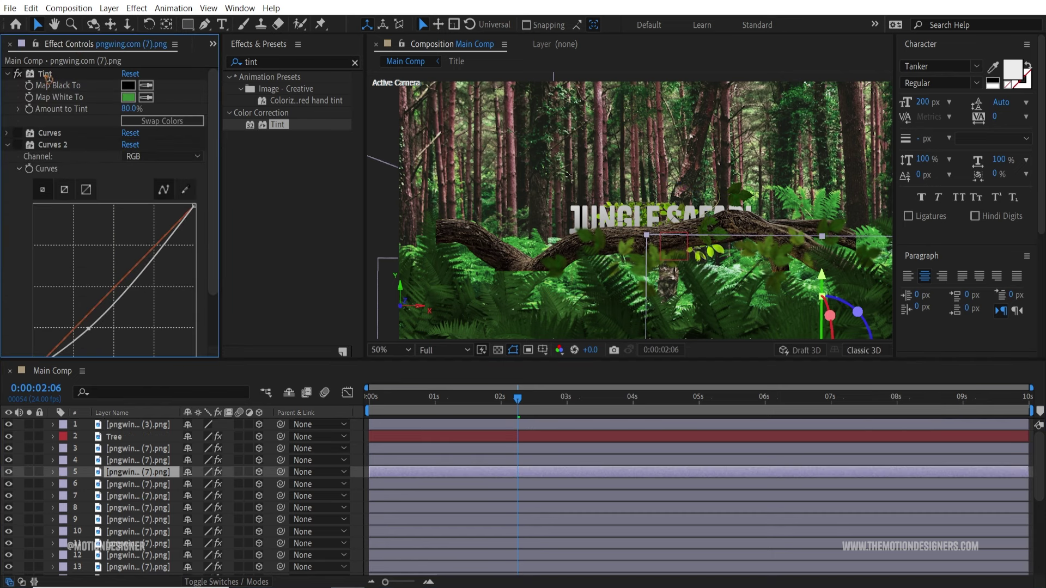
pyautogui.click(66, 149)
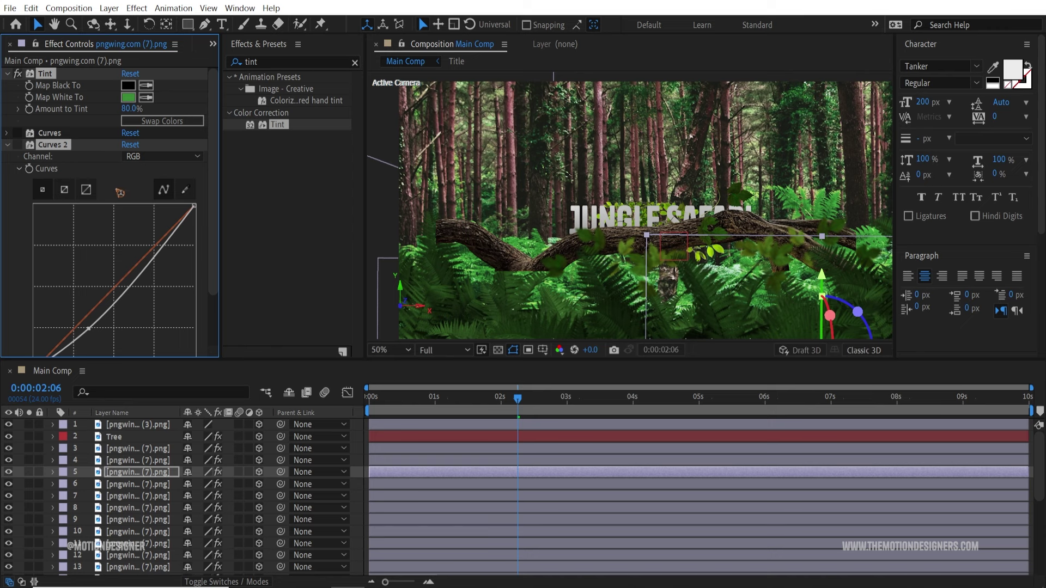
pyautogui.click(140, 426)
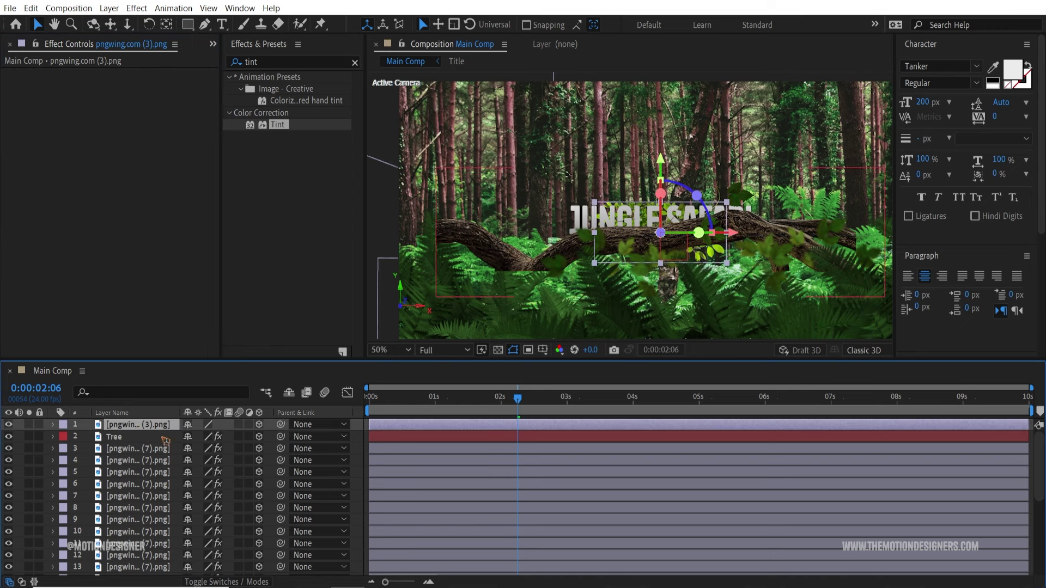
pyautogui.hotkey('ctrl', 'v')
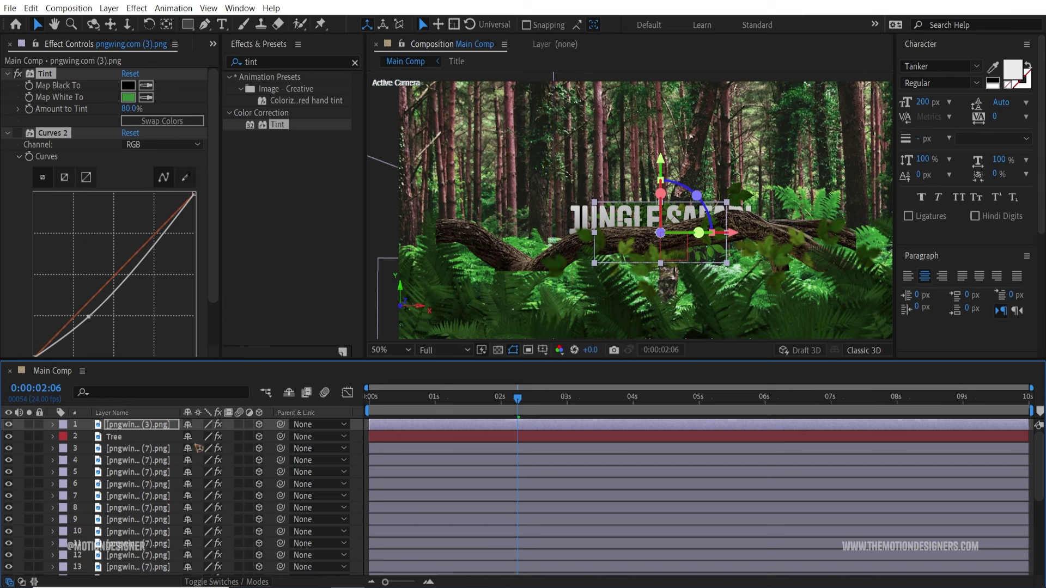
# Place the leafy branch at the frame's left edge at position -60, 540, -1568 and rotate it counterclockwise so it angles upward.
pyautogui.press('p')
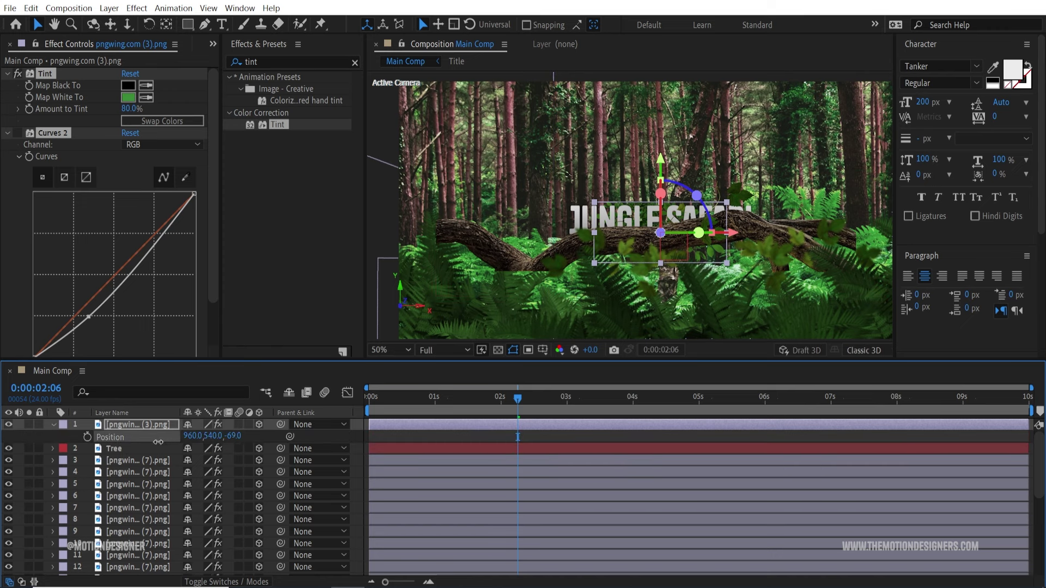
pyautogui.moveTo(230, 437); pyautogui.dragTo(252, 398)
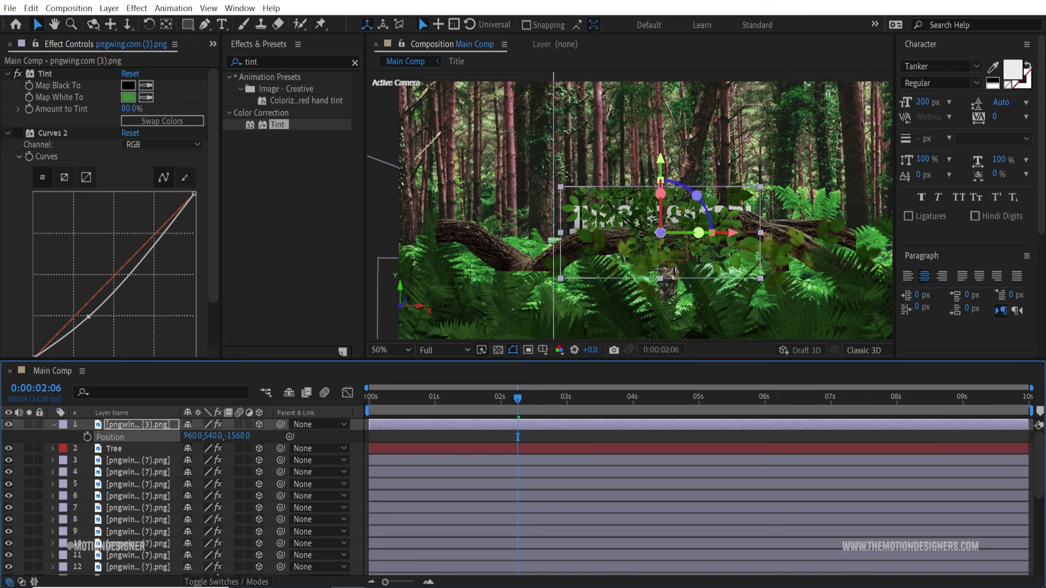
pyautogui.moveTo(732, 236); pyautogui.dragTo(498, 239)
pyautogui.press('w')
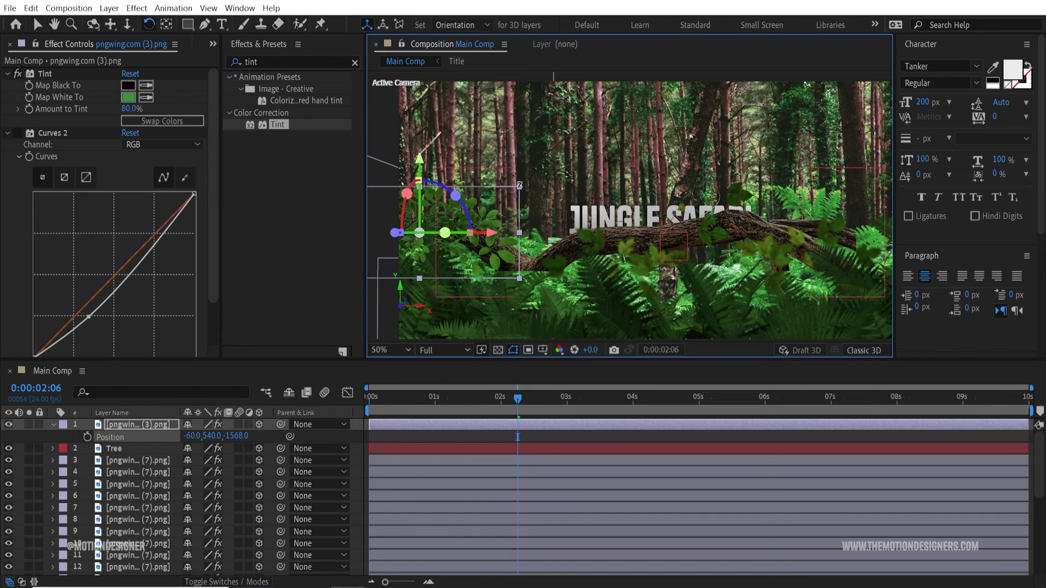
pyautogui.moveTo(520, 186); pyautogui.dragTo(489, 142)
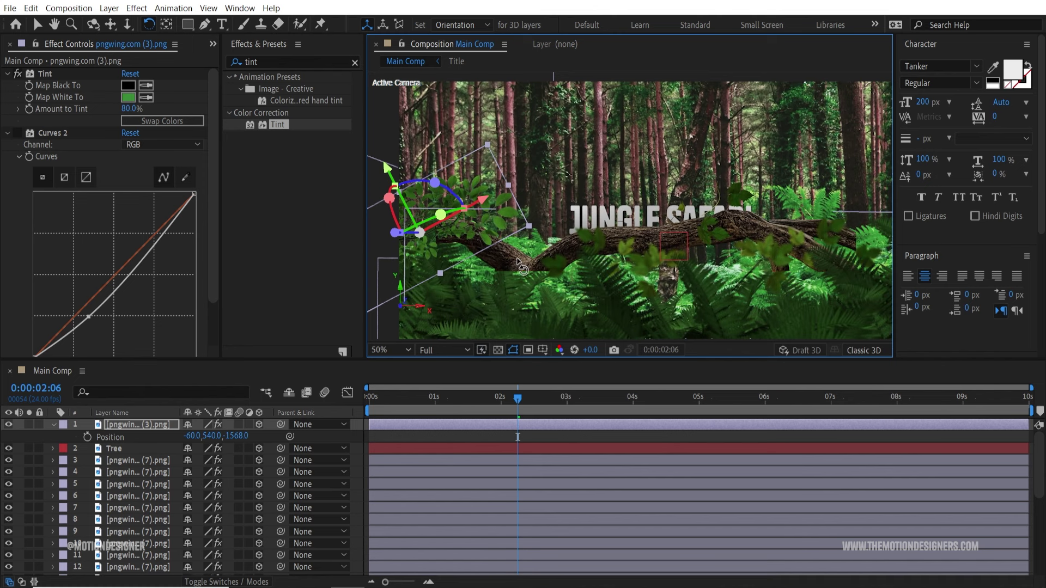
pyautogui.press('v')
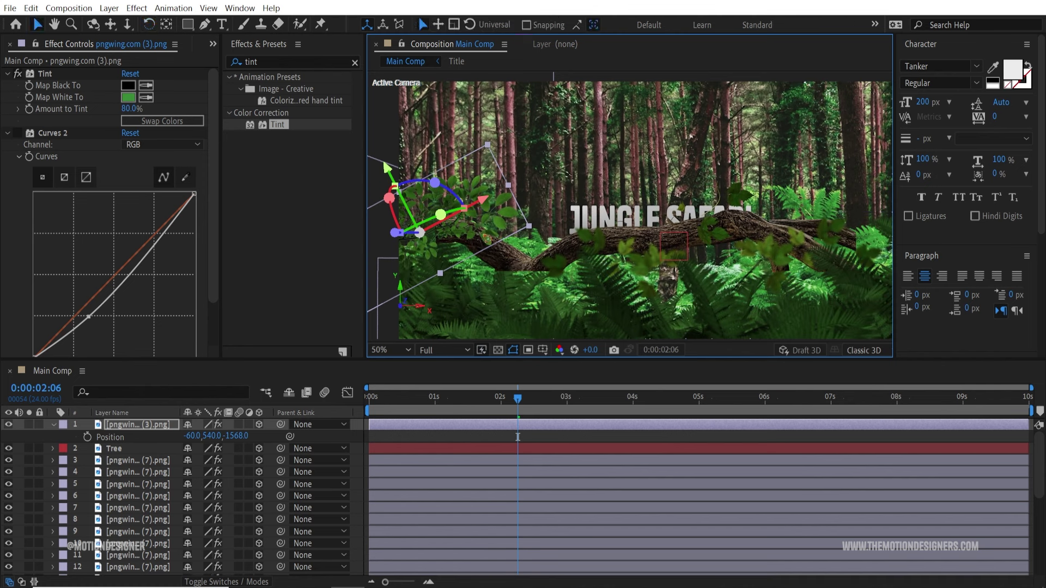
# Add a slightly larger, more steeply rotated duplicate of the leafy branch beside the original at the frame's left edge.
pyautogui.hotkey('ctrl', 'd')
pyautogui.moveTo(396, 235); pyautogui.dragTo(355, 225)
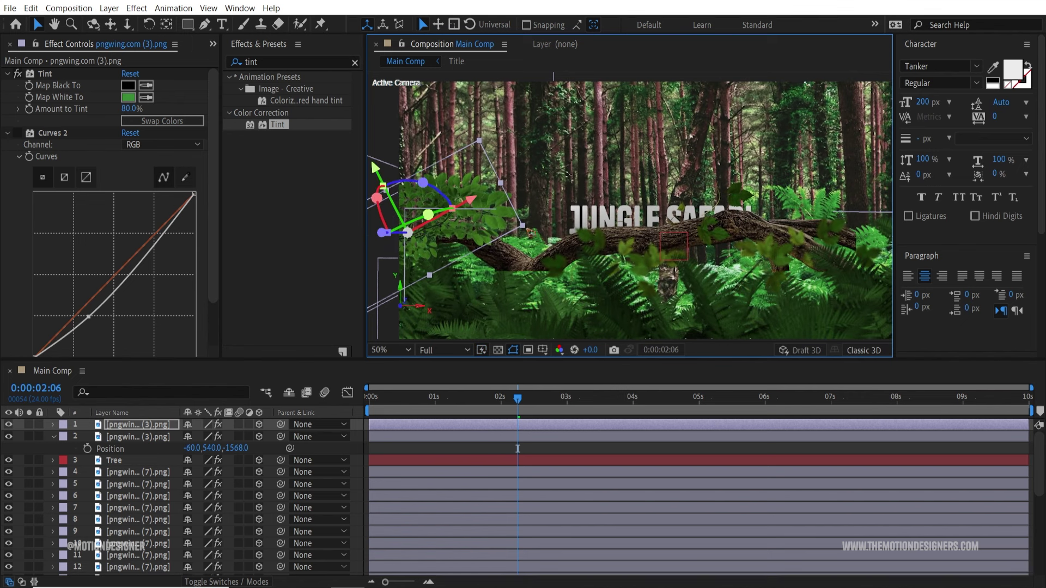
pyautogui.moveTo(523, 226); pyautogui.dragTo(542, 225)
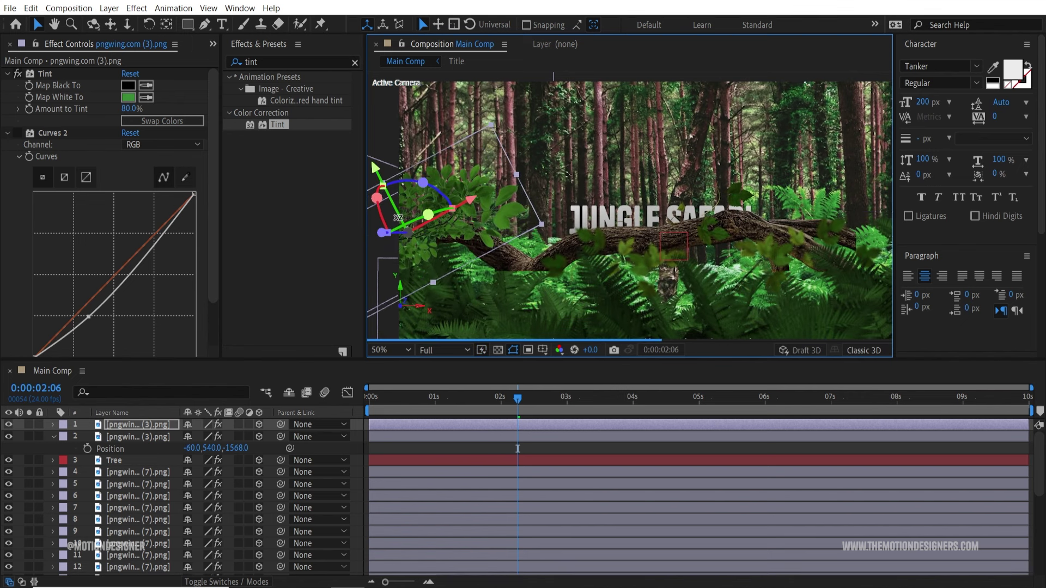
pyautogui.moveTo(380, 175); pyautogui.dragTo(377, 169)
pyautogui.press('w')
pyautogui.moveTo(538, 219); pyautogui.dragTo(512, 167)
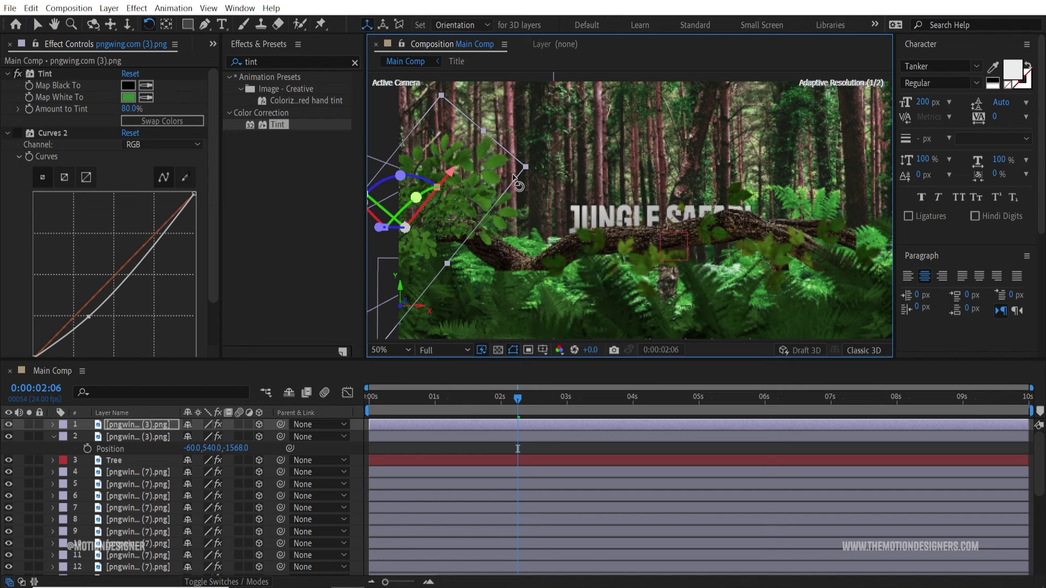
# Darken the original leafy branch slightly by lowering the RGB curve of its Curves 2 effect, and preview the change.
pyautogui.press('v')
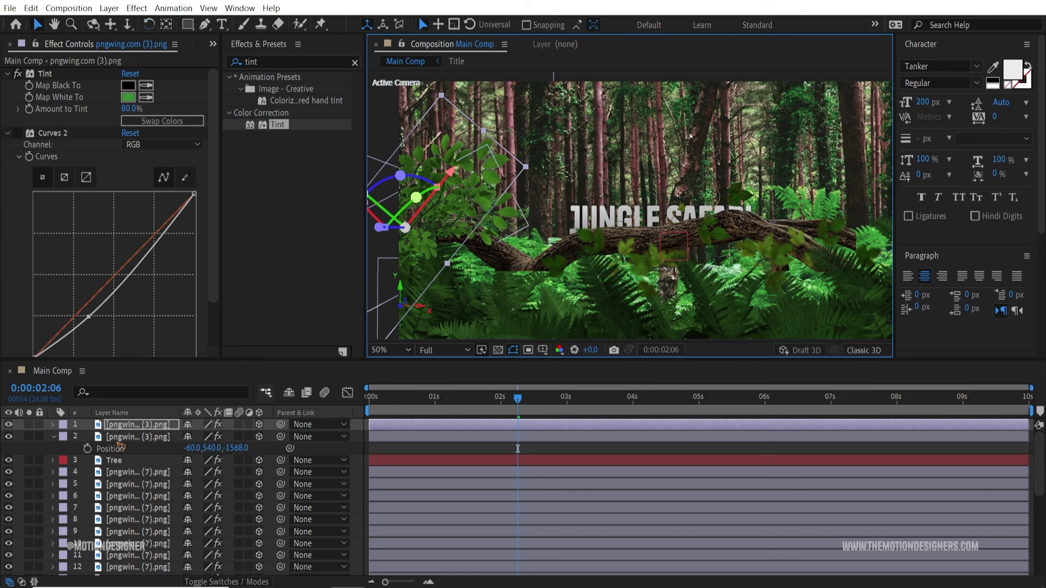
pyautogui.click(117, 442)
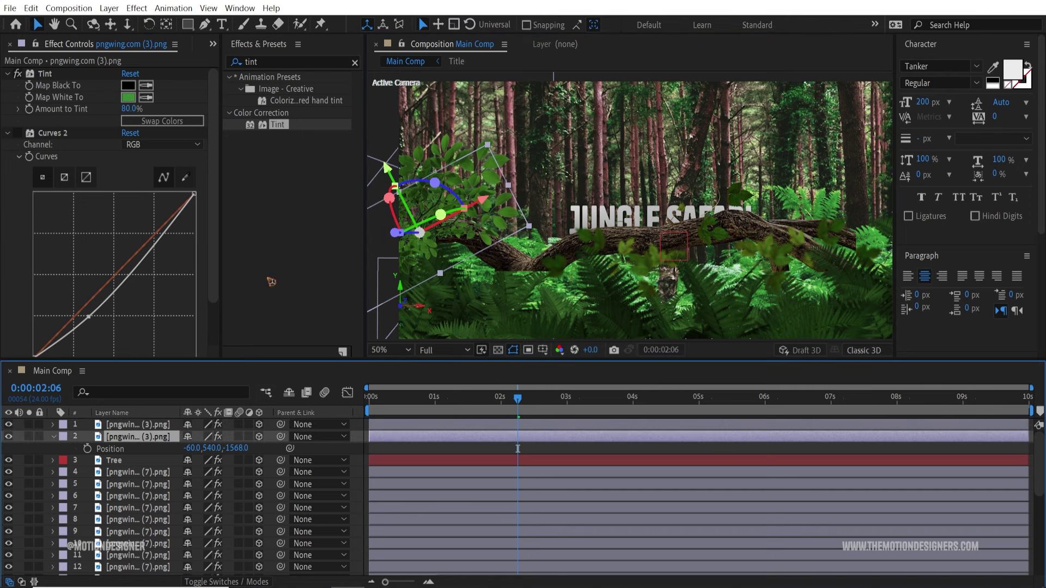
pyautogui.click(8, 73)
pyautogui.click(8, 86)
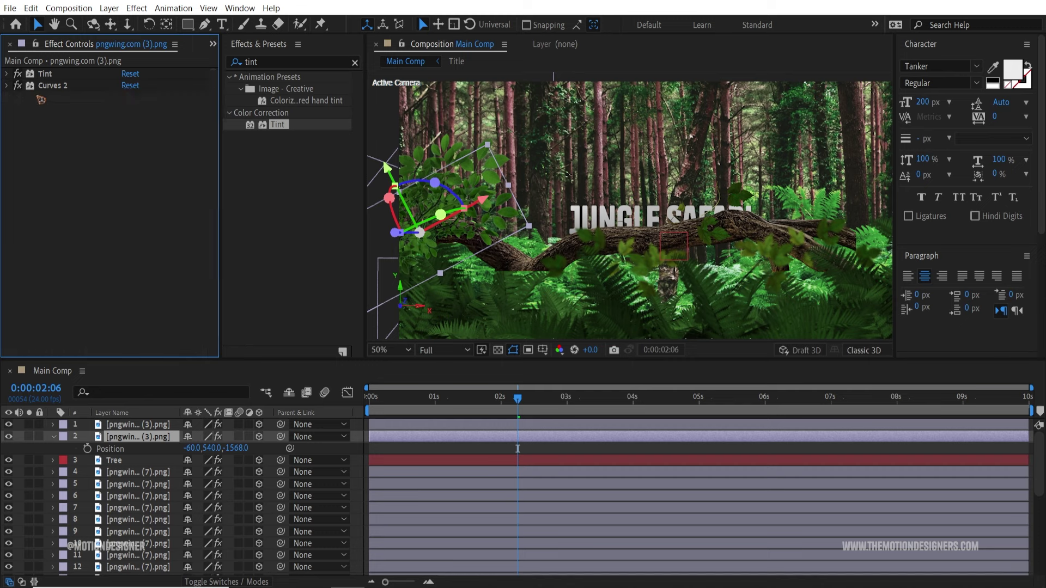
pyautogui.click(8, 86)
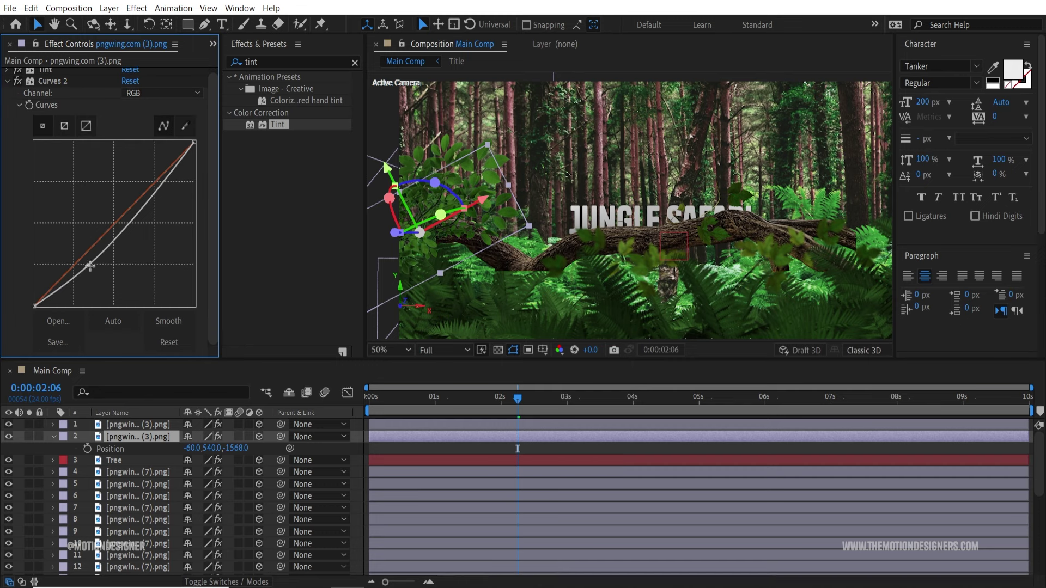
pyautogui.click(90, 266)
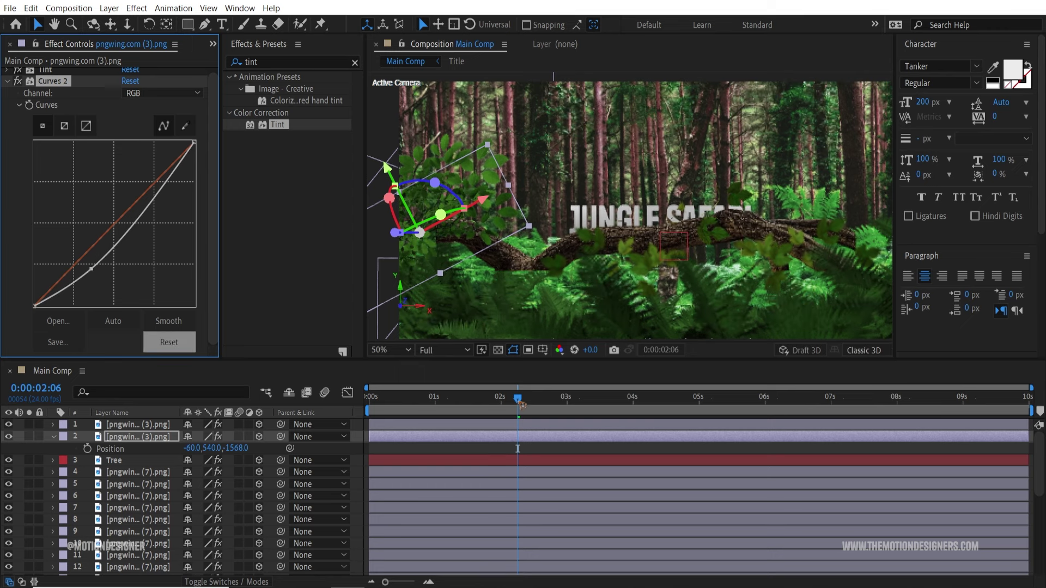
pyautogui.press('space')
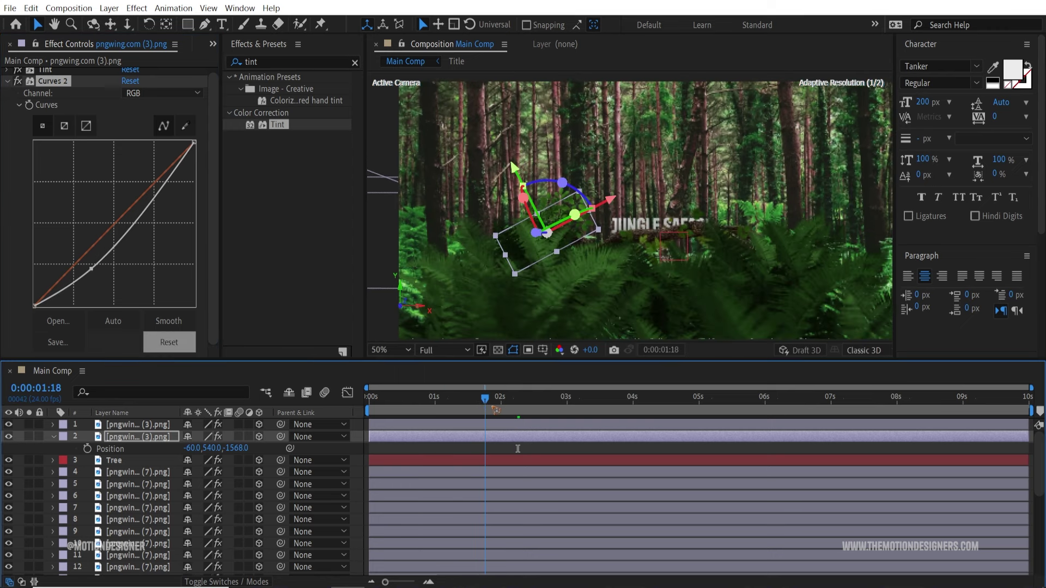
pyautogui.moveTo(493, 407); pyautogui.dragTo(491, 407)
pyautogui.click(759, 59)
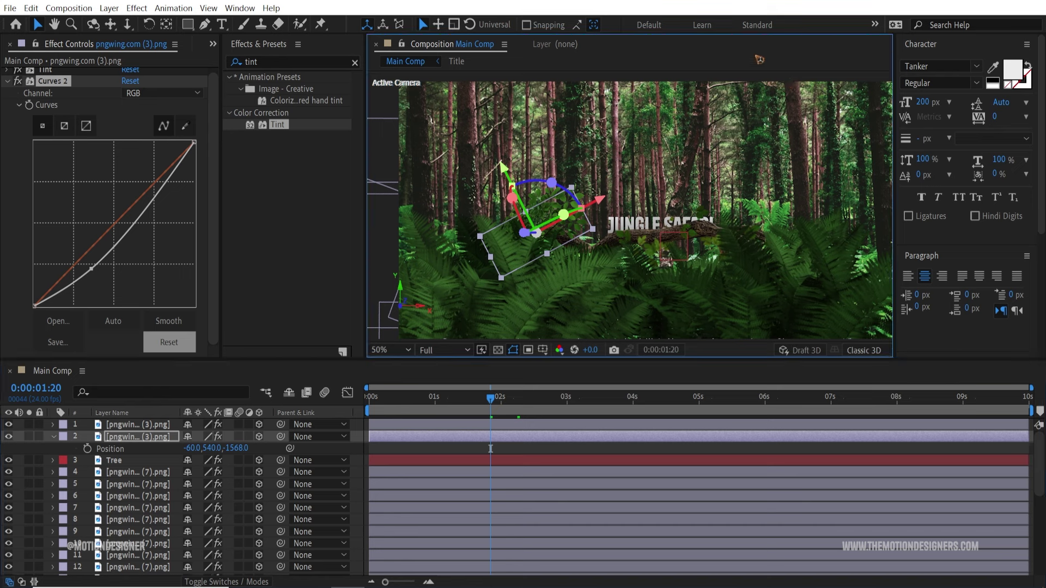
pyautogui.press('space')
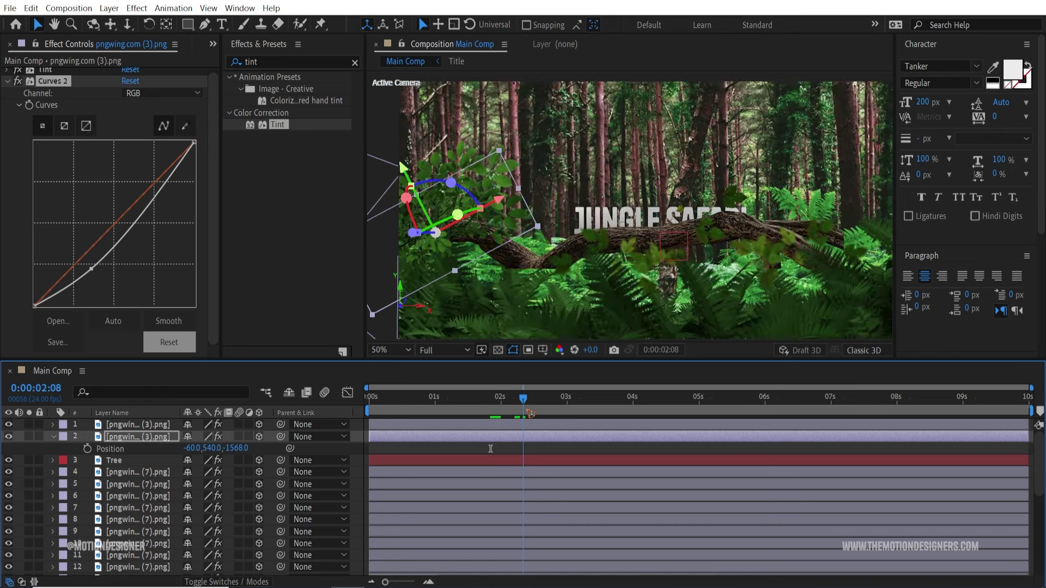
pyautogui.click(518, 449)
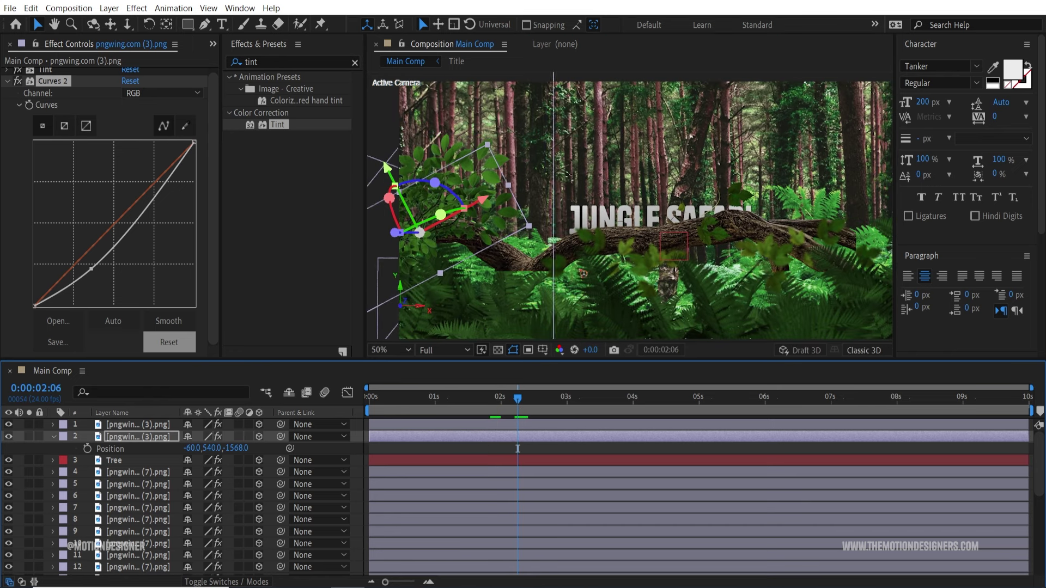
# Add a duplicate of the fern at the frame's lower-left corner, bringing it closer to the camera and raising it beneath the leafy branches.
pyautogui.click(475, 254)
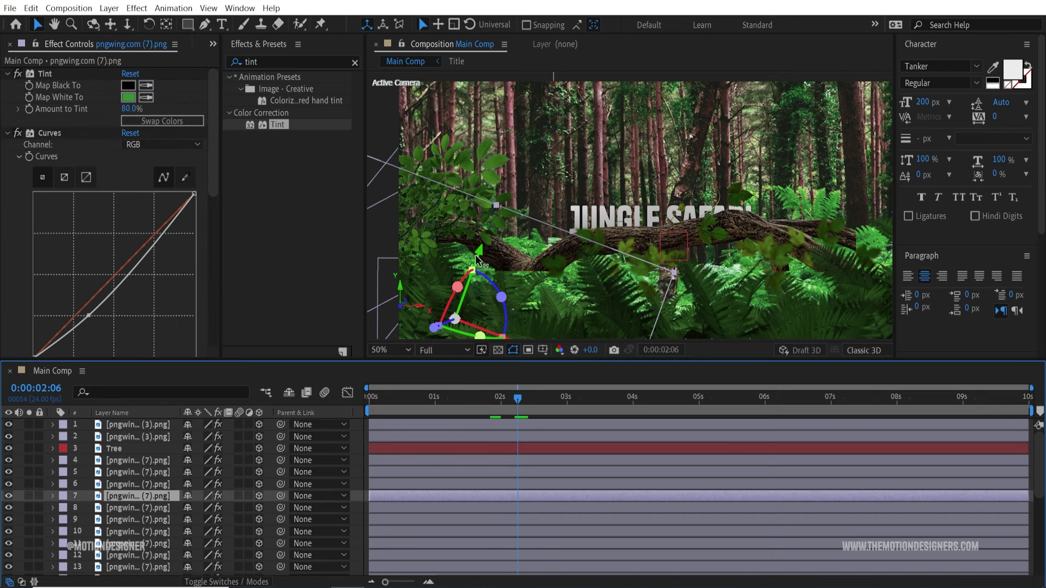
pyautogui.moveTo(477, 254); pyautogui.dragTo(479, 255)
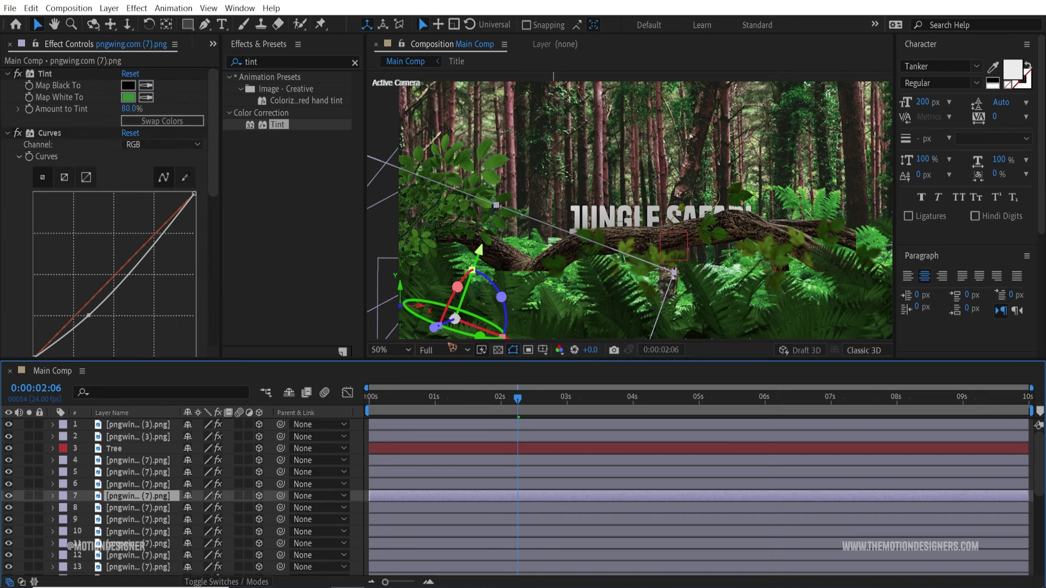
pyautogui.moveTo(436, 328); pyautogui.dragTo(444, 291)
pyautogui.moveTo(472, 254); pyautogui.dragTo(494, 197)
pyautogui.moveTo(448, 272); pyautogui.dragTo(71, 439)
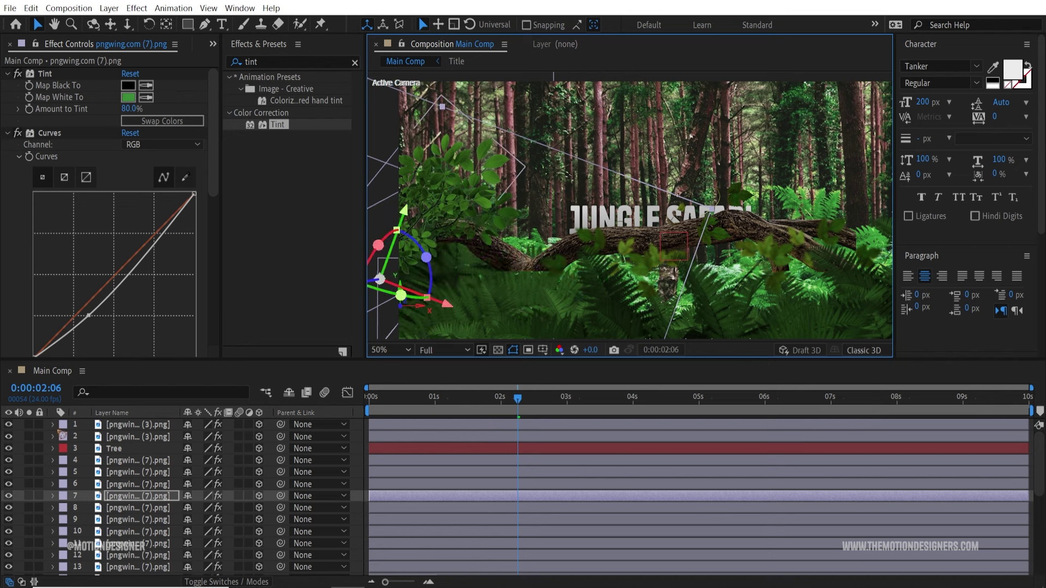
pyautogui.moveTo(445, 306); pyautogui.dragTo(513, 327)
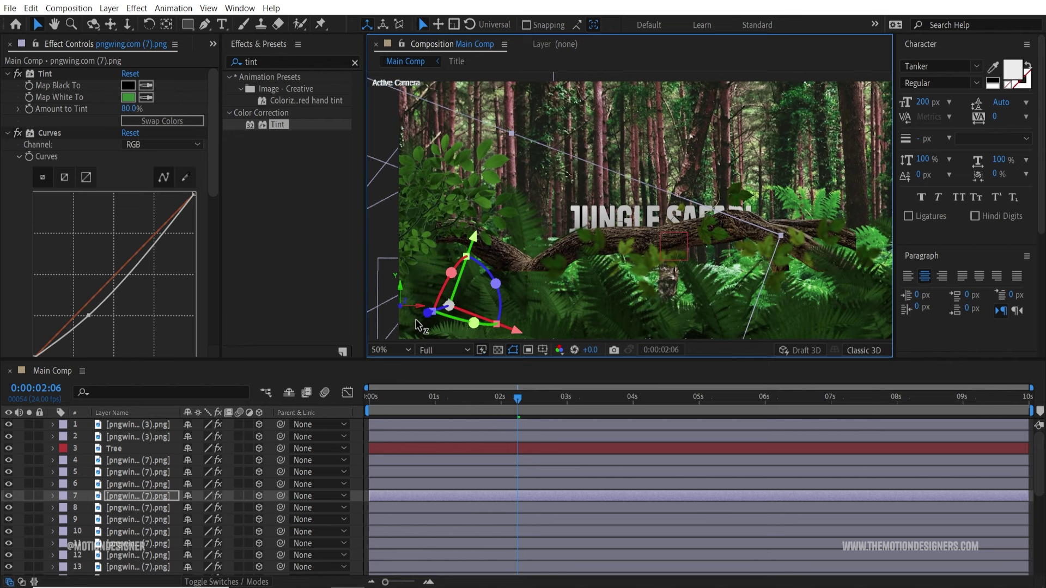
pyautogui.moveTo(420, 326); pyautogui.dragTo(341, 353)
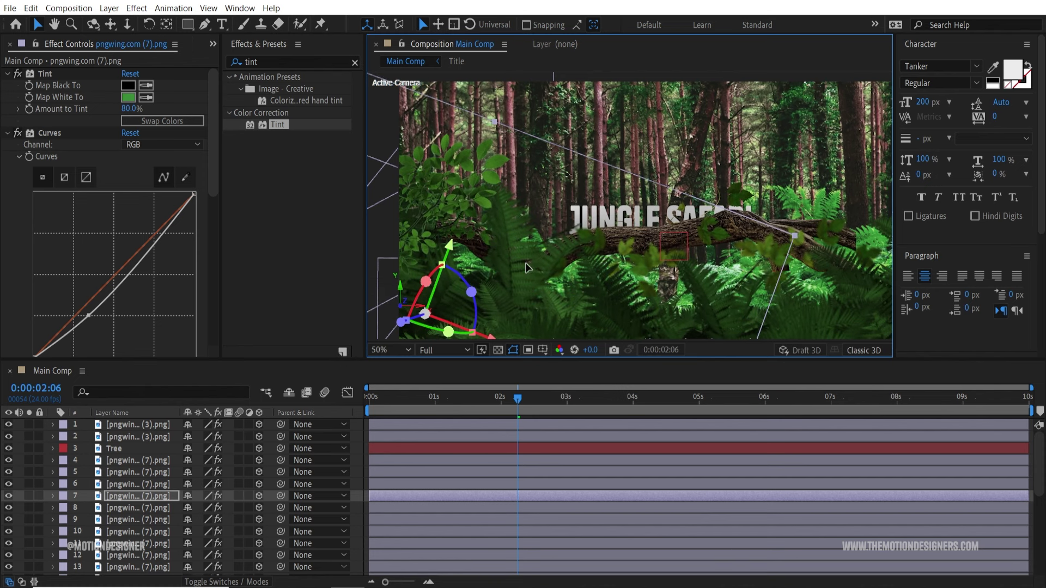
pyautogui.moveTo(526, 267); pyautogui.dragTo(506, 239)
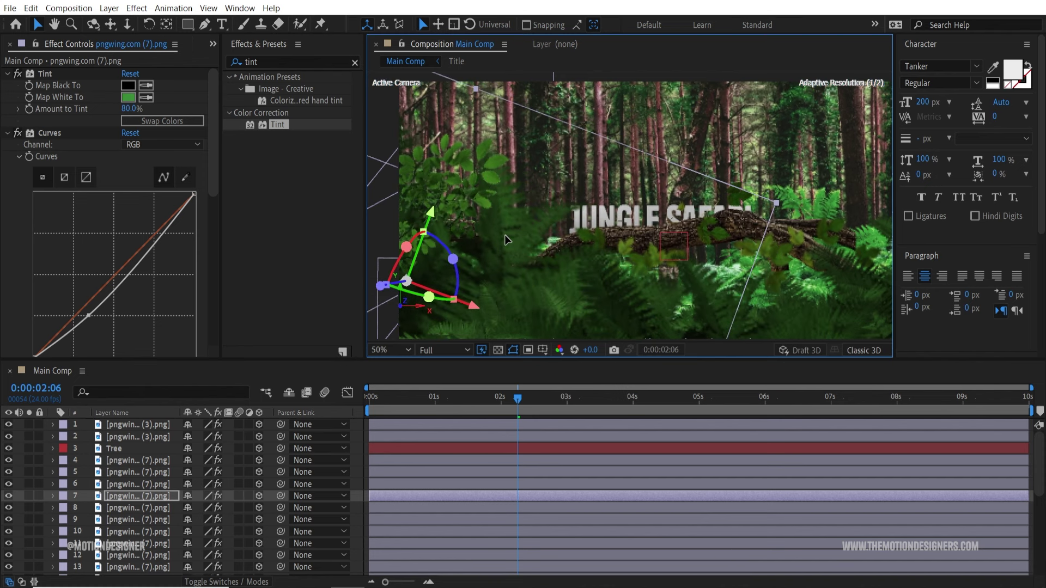
pyautogui.moveTo(517, 399)
pyautogui.mouseDown()
pyautogui.moveTo(447, 412)
pyautogui.moveTo(522, 413)
pyautogui.mouseUp()
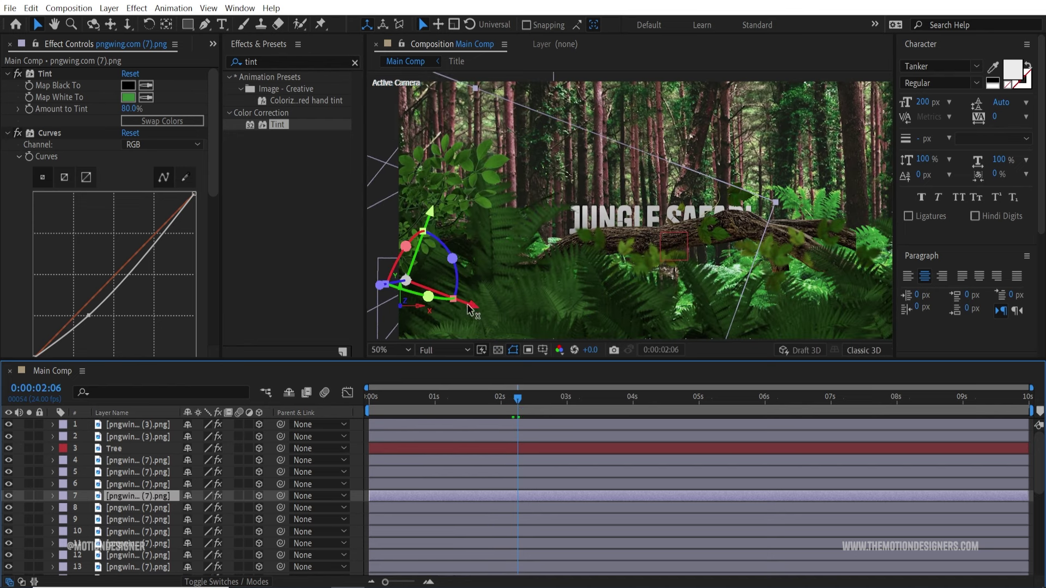
# Add another duplicate of the foreground fern, rotate it counterclockwise so it slants upward, and place it at the frame's right edge.
pyautogui.click(520, 314)
pyautogui.moveTo(518, 313); pyautogui.dragTo(664, 320)
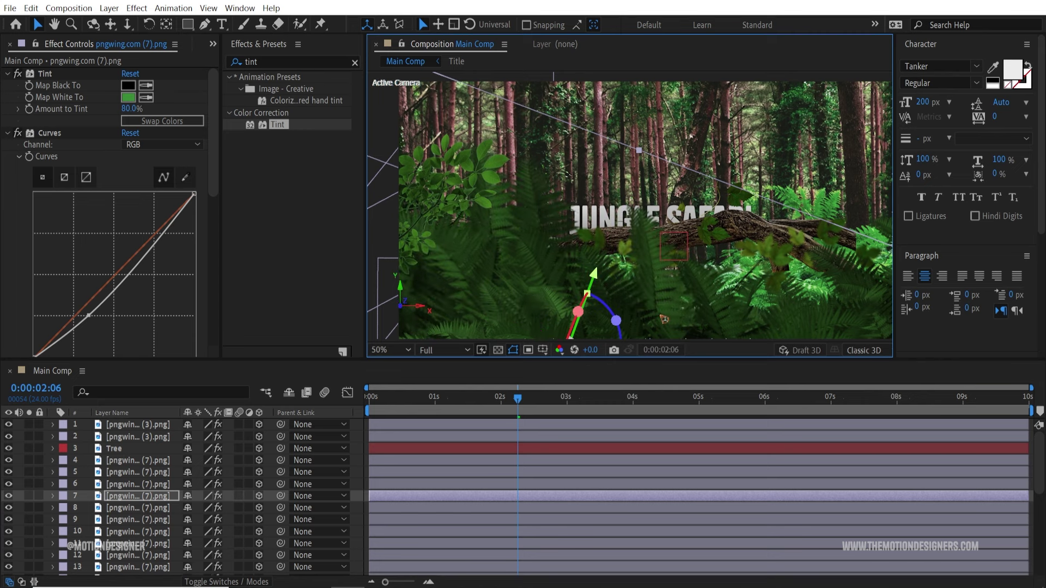
pyautogui.press('w')
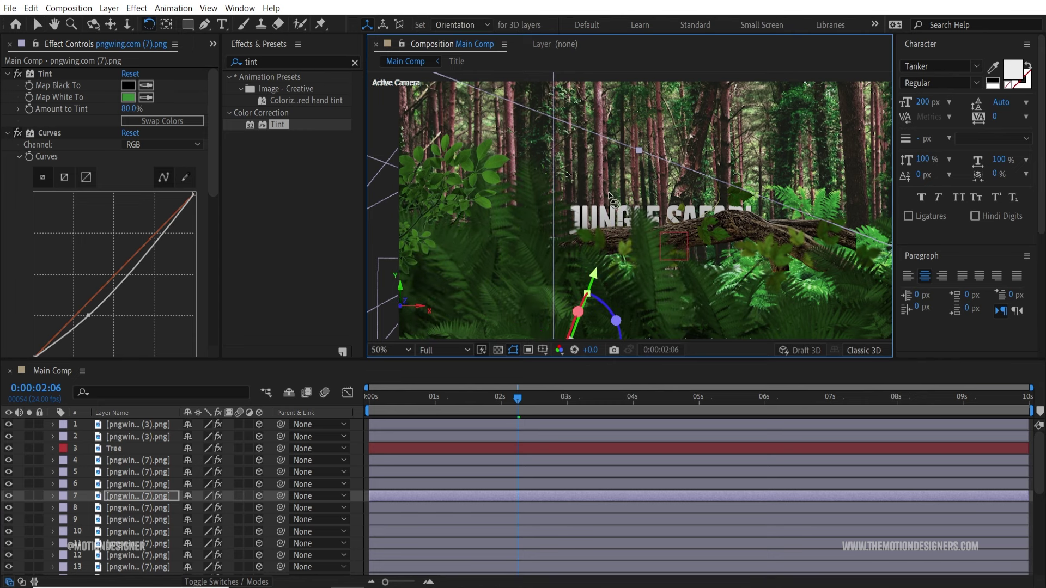
pyautogui.press(',')
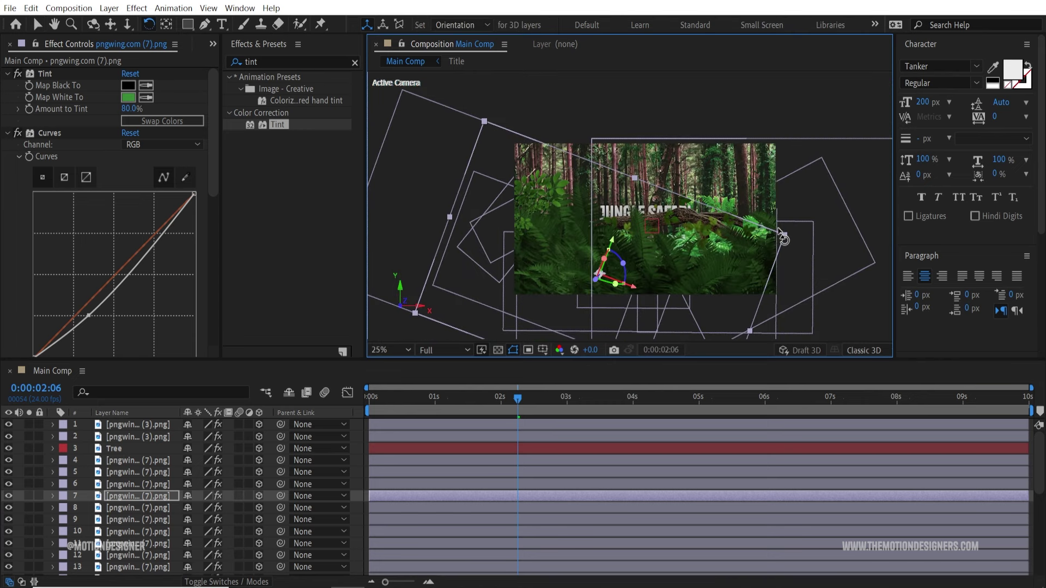
pyautogui.moveTo(789, 234); pyautogui.dragTo(654, 144)
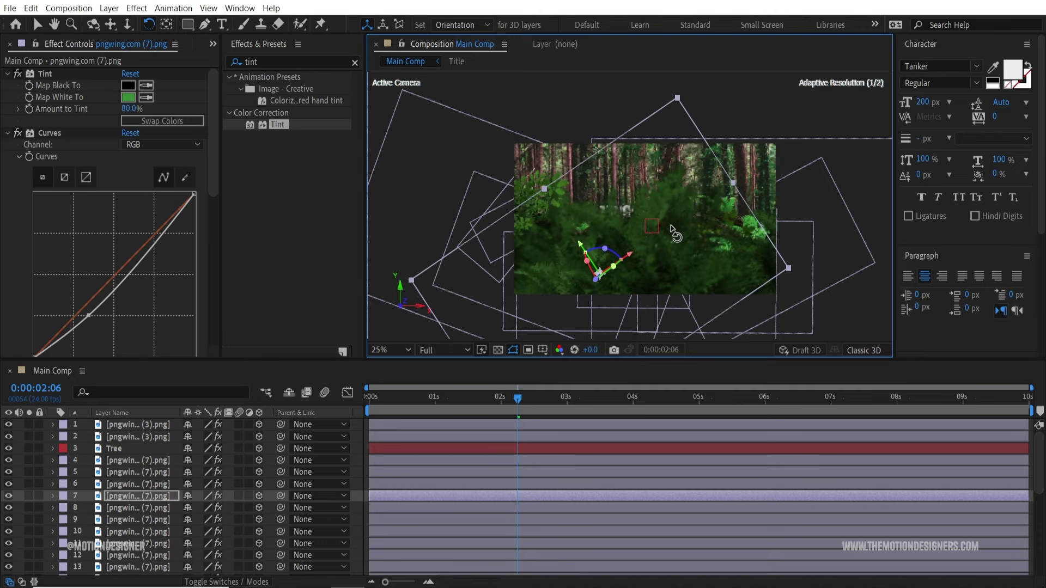
pyautogui.press('v')
pyautogui.moveTo(628, 210); pyautogui.dragTo(848, 238)
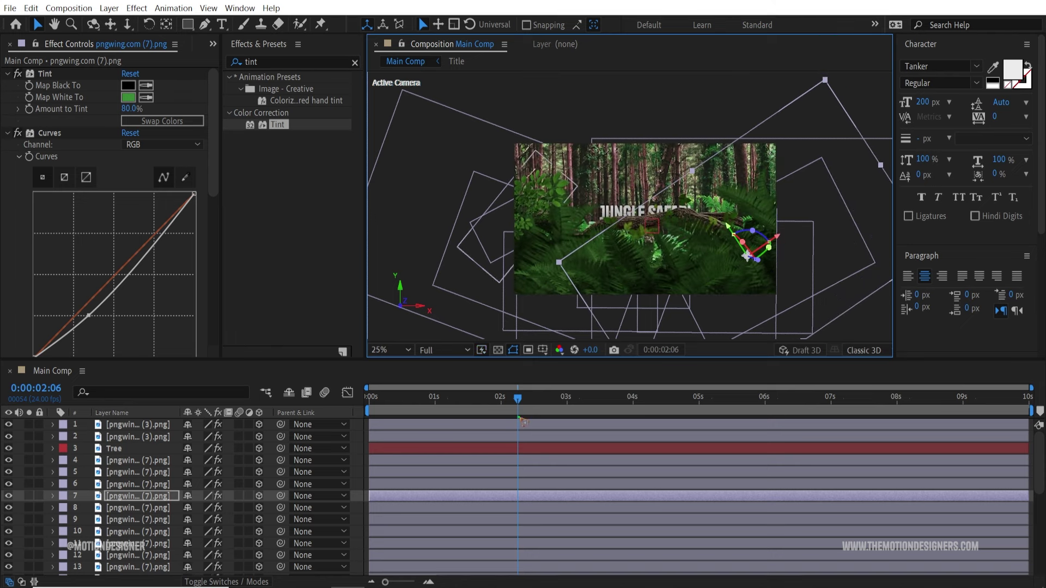
# At 0:00:03:08, add a nearly level fern duplicate deeper in the scene, centred below the title, and preview the camera move.
pyautogui.moveTo(537, 401); pyautogui.dragTo(576, 405)
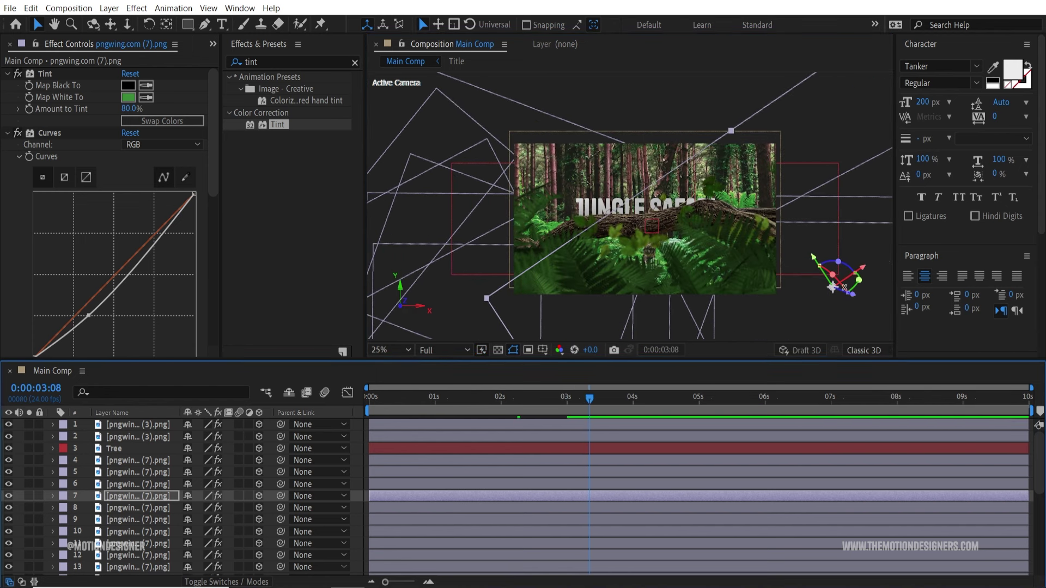
pyautogui.moveTo(841, 282); pyautogui.dragTo(840, 282)
pyautogui.moveTo(869, 224); pyautogui.dragTo(679, 231)
pyautogui.press('w')
pyautogui.press('v')
pyautogui.scroll(2, 683, 278)
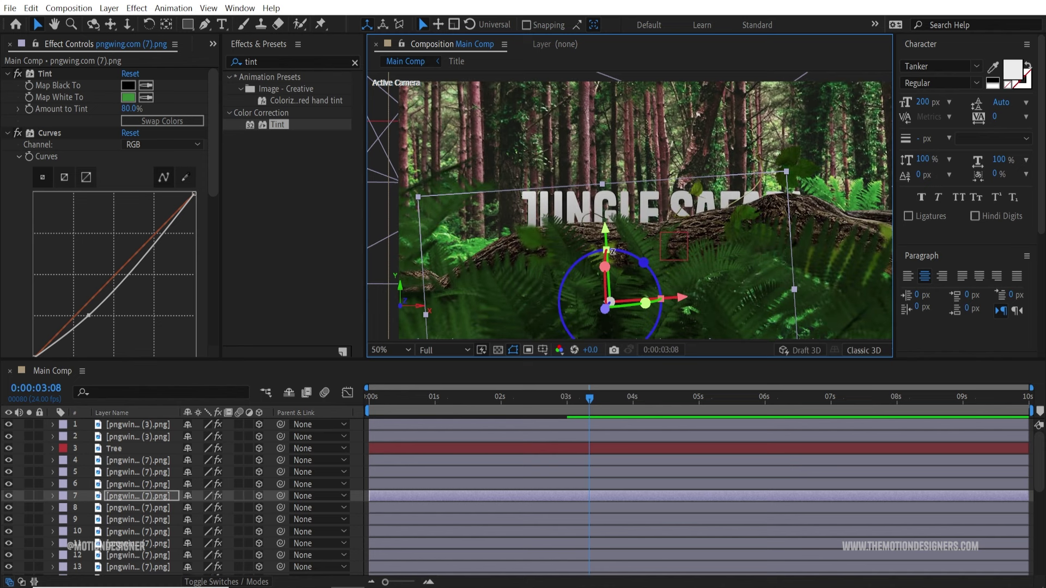
pyautogui.moveTo(518, 405); pyautogui.dragTo(387, 416)
pyautogui.press('space')
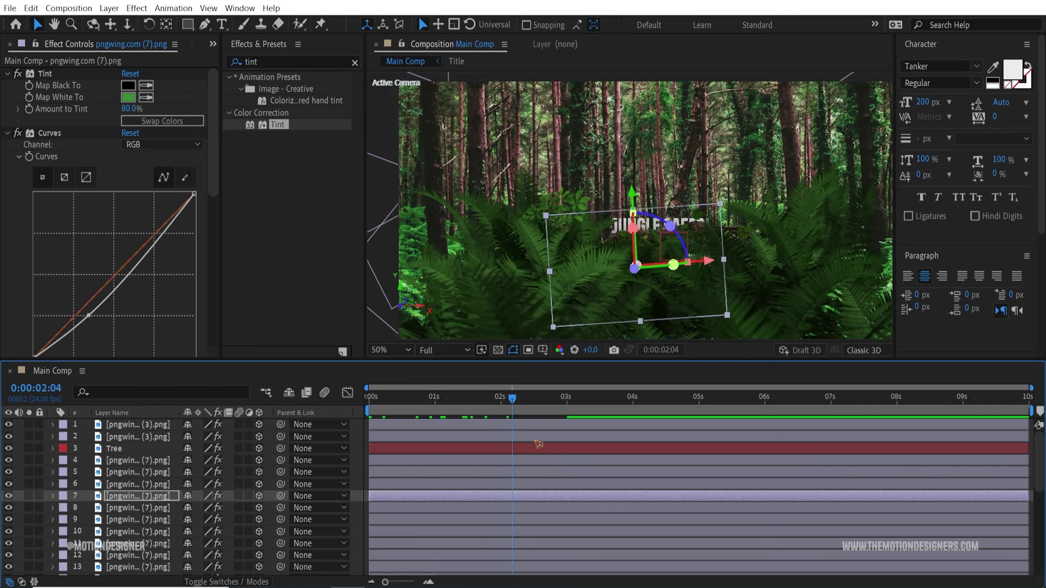
# Add the plant image pngwing.com (5).png from ASSETS above all other layers and make it a 3D layer.
pyautogui.click(214, 45)
pyautogui.click(262, 79)
pyautogui.press('Down')
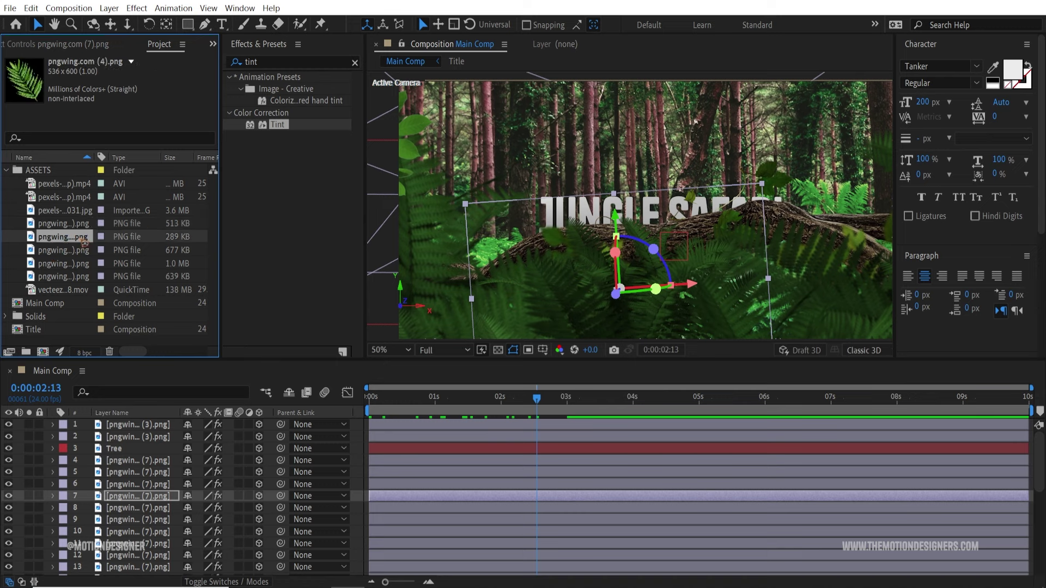
pyautogui.click(73, 250)
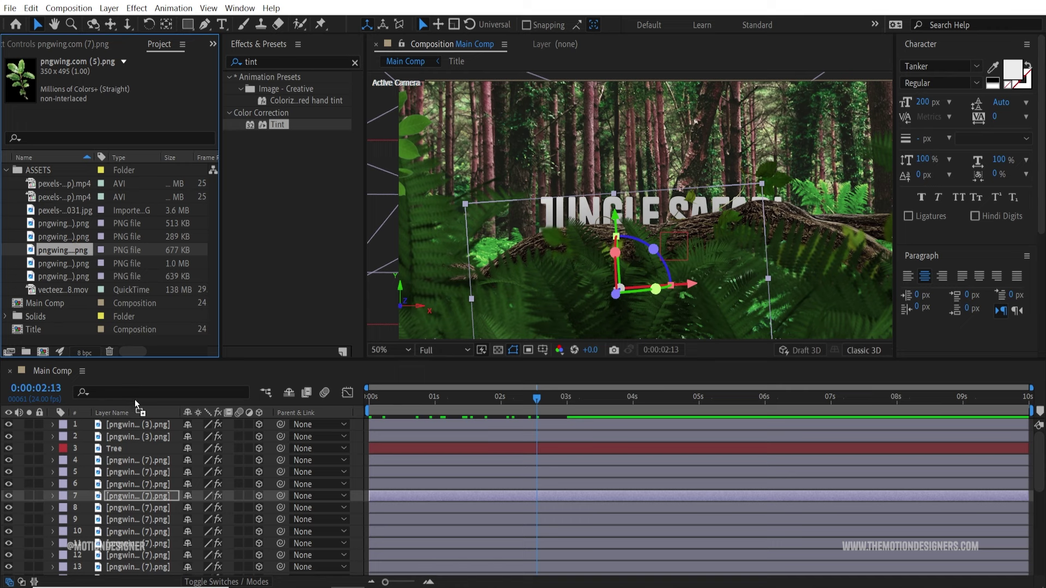
pyautogui.moveTo(135, 400); pyautogui.dragTo(141, 424)
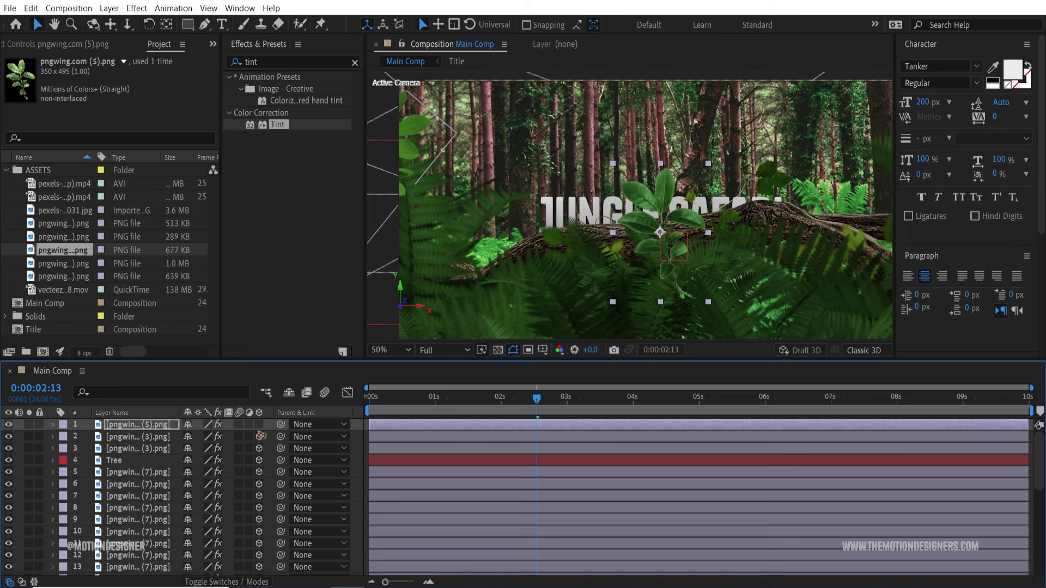
pyautogui.click(259, 425)
# Position the pngwing.com (5).png plant near the frame's right edge at about 1624.5, 560.9, -1508.
pyautogui.moveTo(629, 289); pyautogui.dragTo(615, 310)
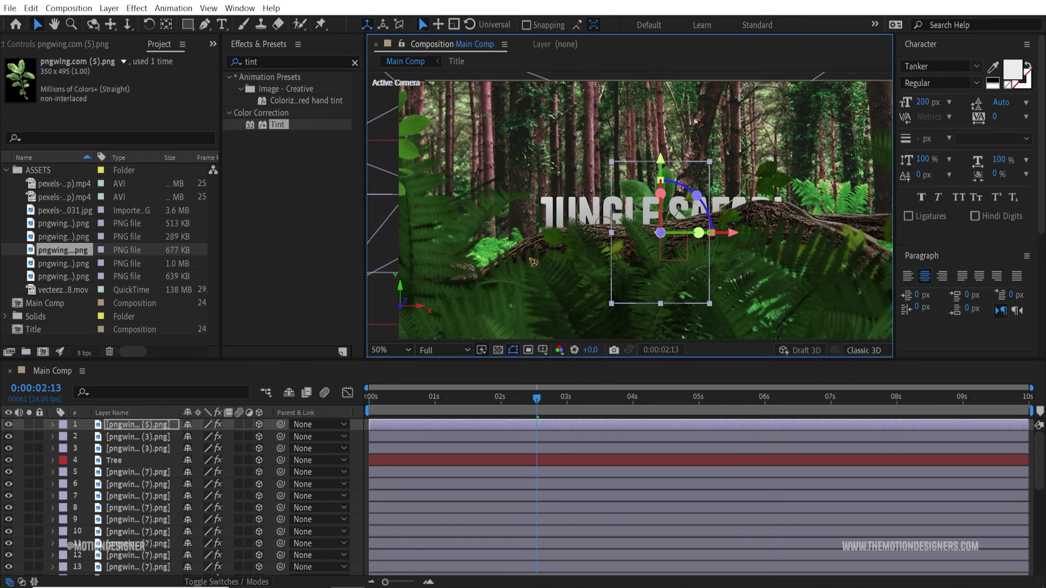
pyautogui.press('p')
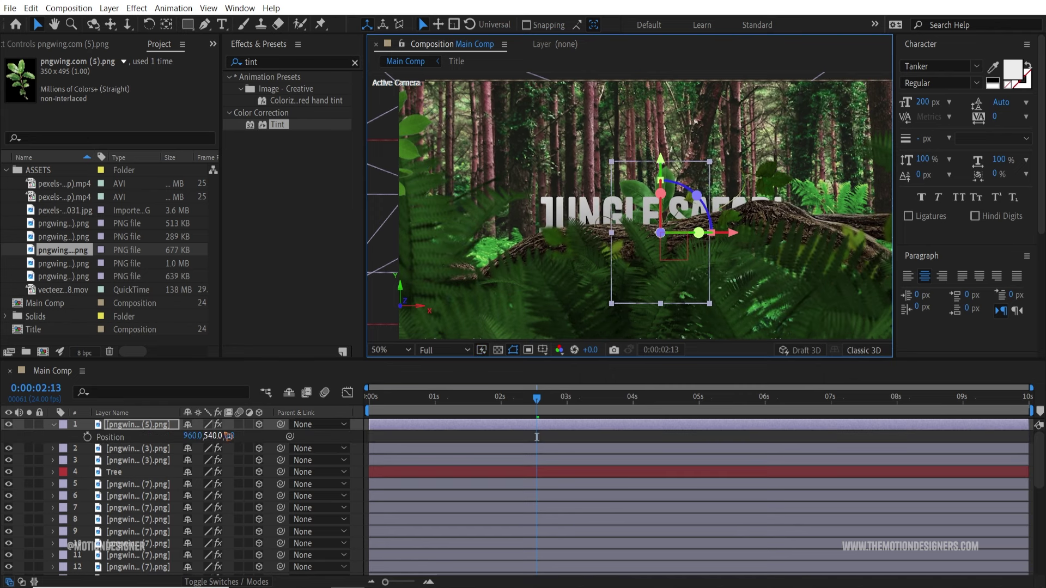
pyautogui.moveTo(230, 437); pyautogui.dragTo(61, 437)
pyautogui.moveTo(236, 436); pyautogui.dragTo(200, 436)
pyautogui.moveTo(745, 113); pyautogui.dragTo(686, 198)
pyautogui.moveTo(672, 260); pyautogui.dragTo(879, 260)
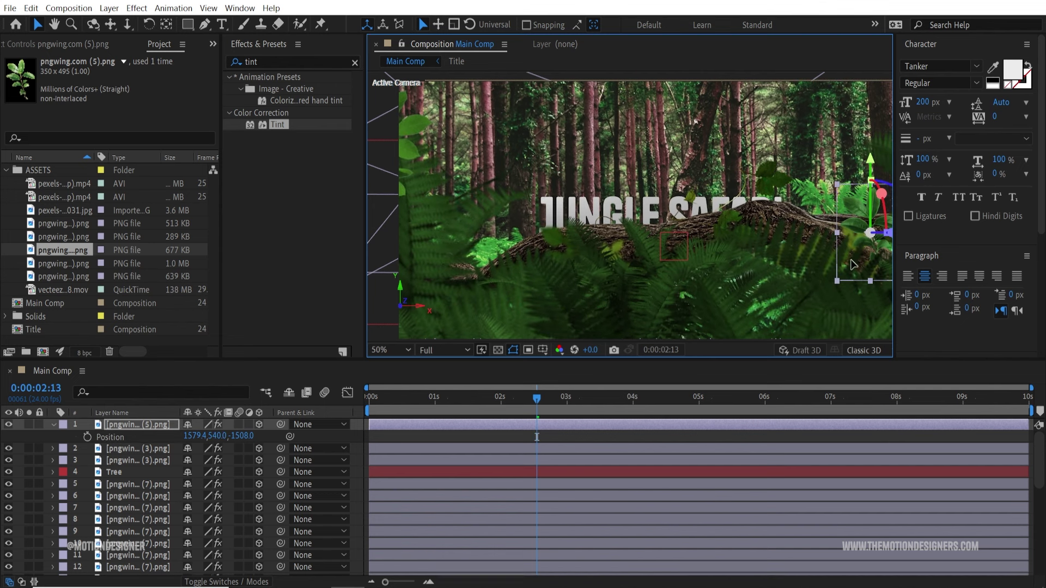
pyautogui.moveTo(854, 265); pyautogui.dragTo(868, 271)
# Rotate the plant about 45 degrees counterclockwise, deselect it, and scrub through the composition to check its placement.
pyautogui.press('w')
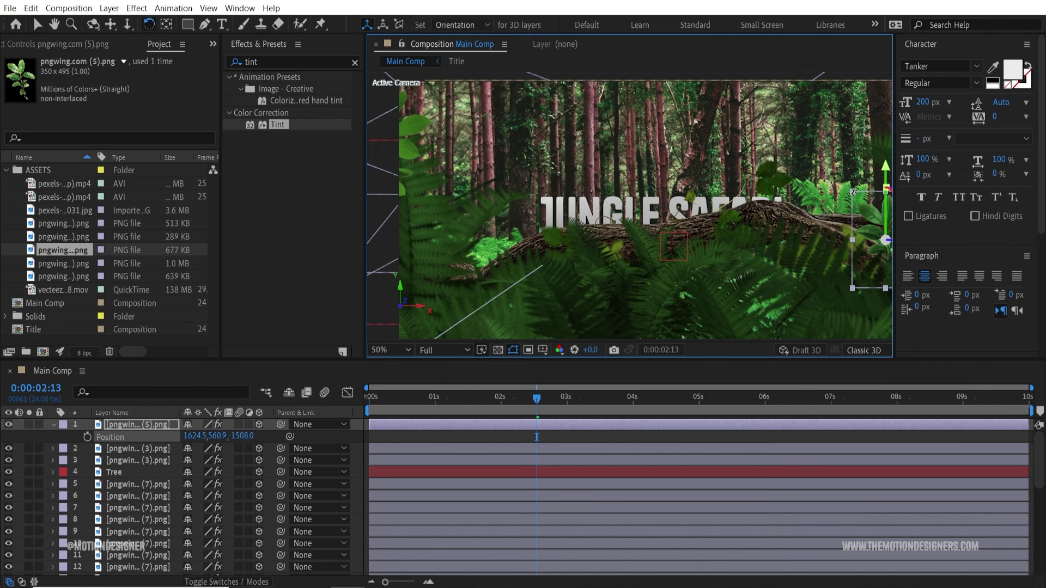
pyautogui.moveTo(889, 189); pyautogui.dragTo(796, 238)
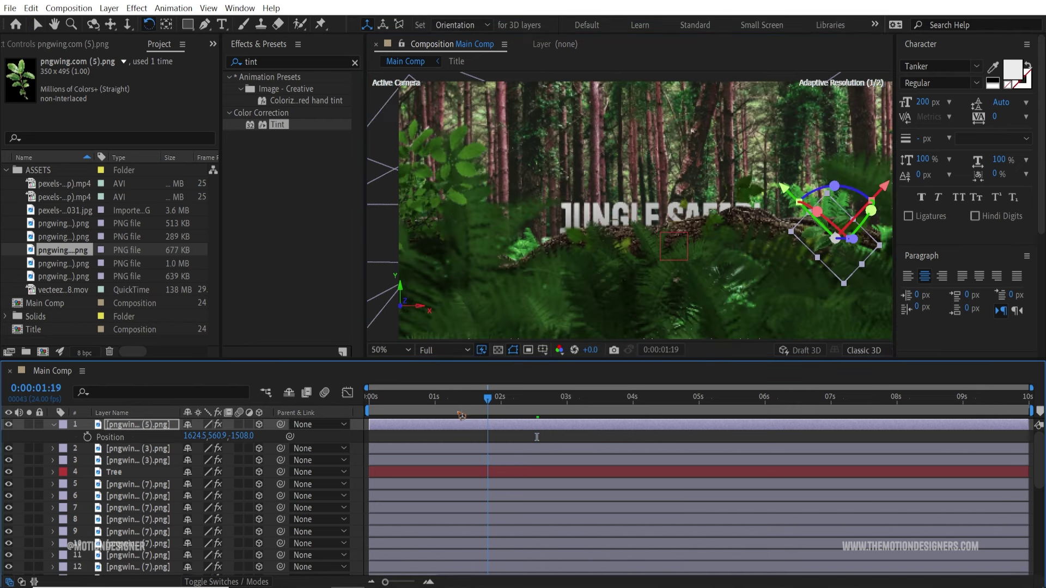
pyautogui.moveTo(536, 436); pyautogui.dragTo(455, 437)
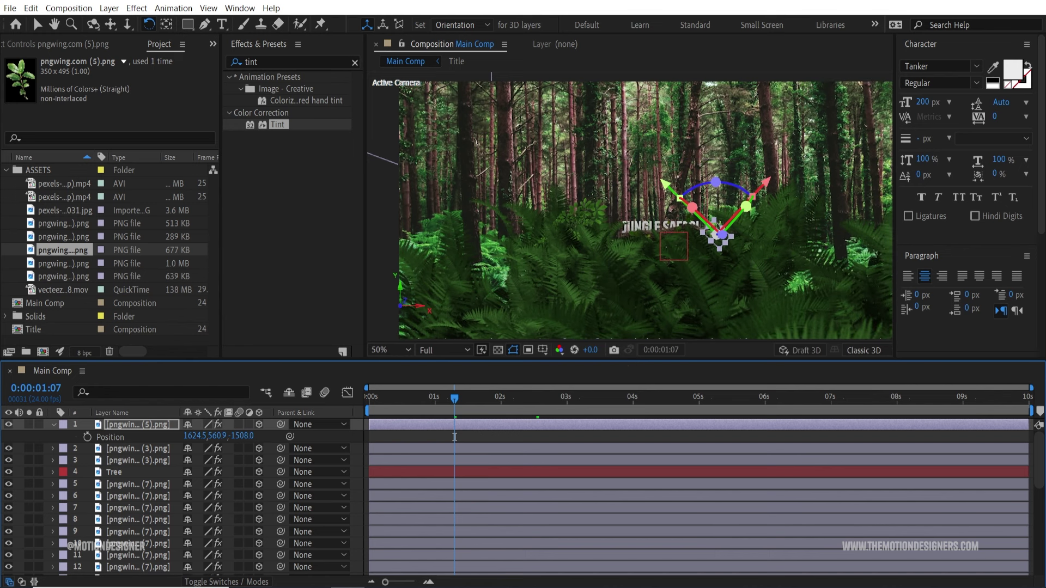
pyautogui.click(37, 23)
pyautogui.scroll(-2, 650, 280)
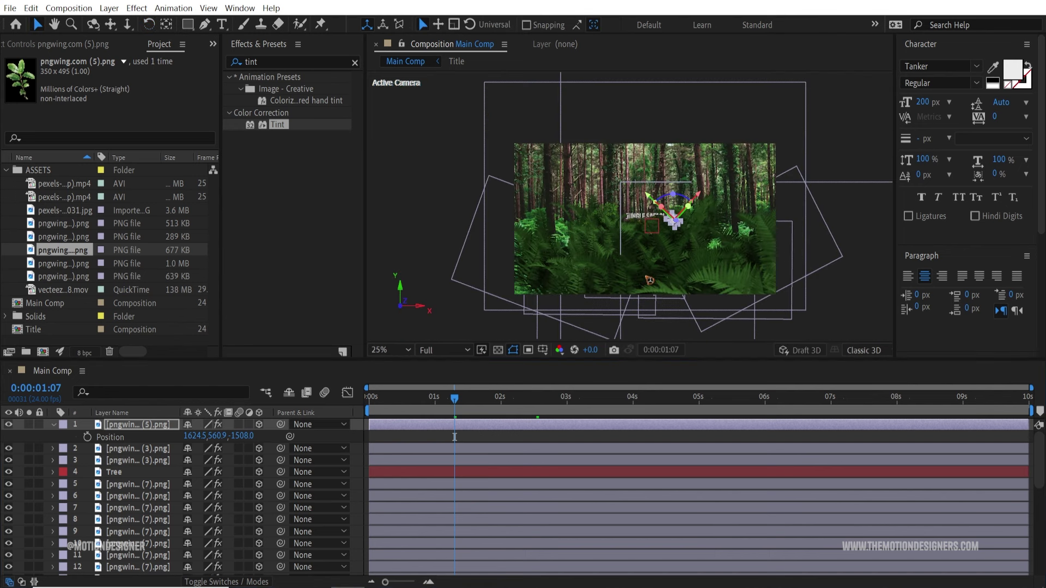
pyautogui.click(878, 146)
pyautogui.scroll(2, 791, 250)
pyautogui.moveTo(456, 402); pyautogui.dragTo(508, 410)
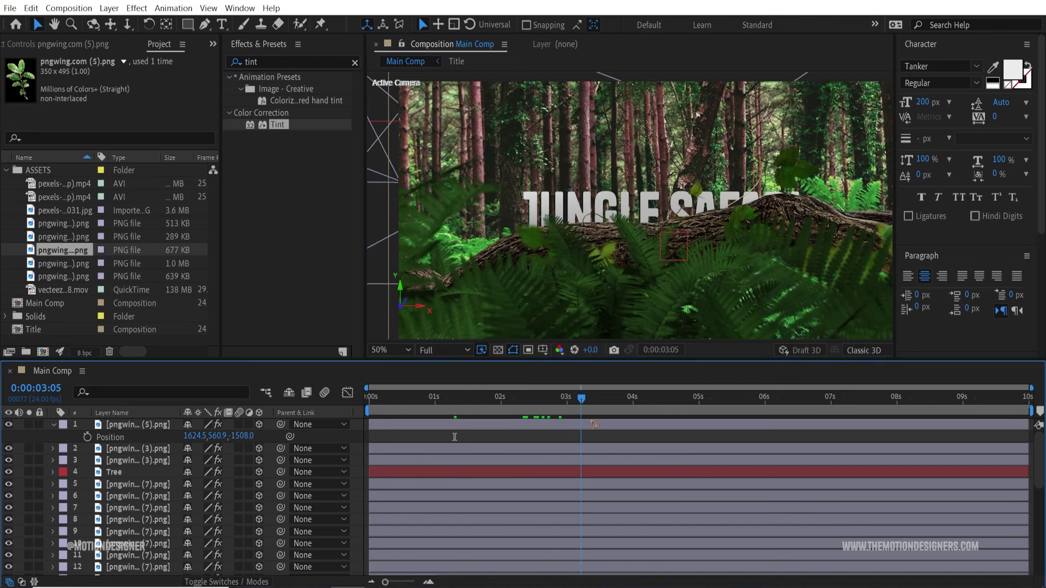
# Raise the Title layer so the JUNGLE SAFARI text stands clear of the tree log, and preview the camera move from the start.
pyautogui.press('space')
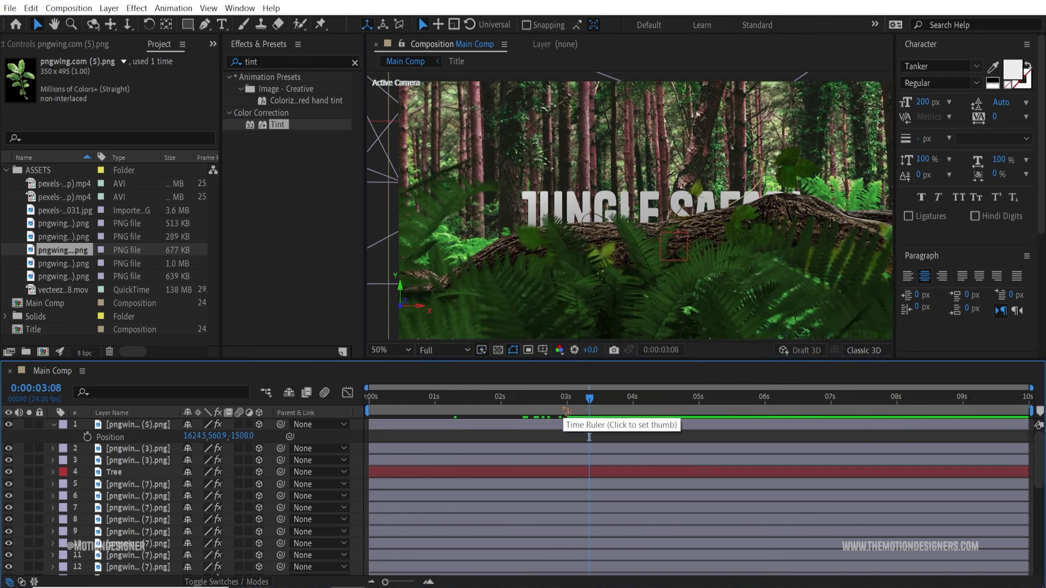
pyautogui.scroll(-6, 185, 504)
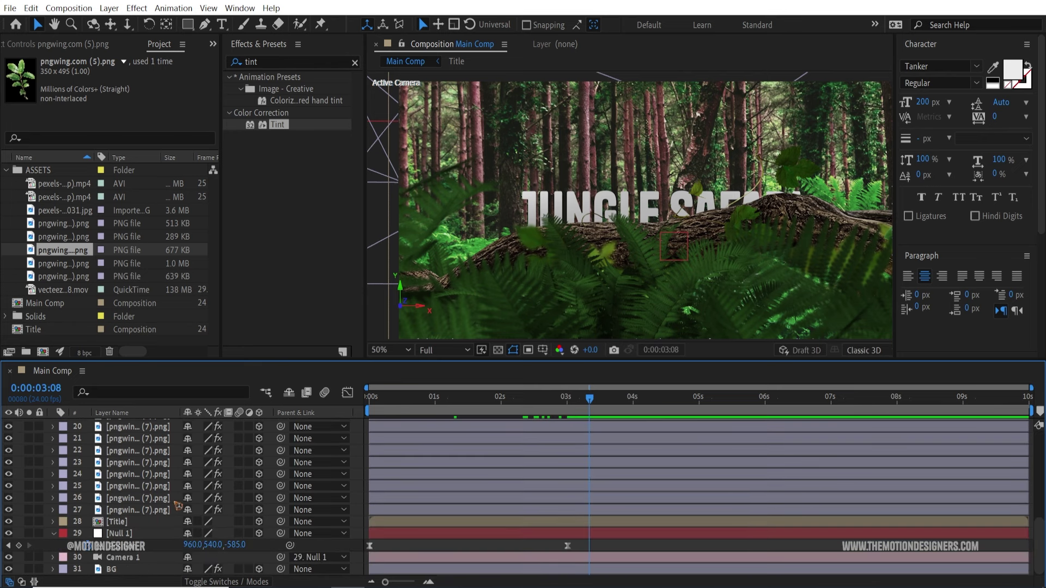
pyautogui.click(161, 523)
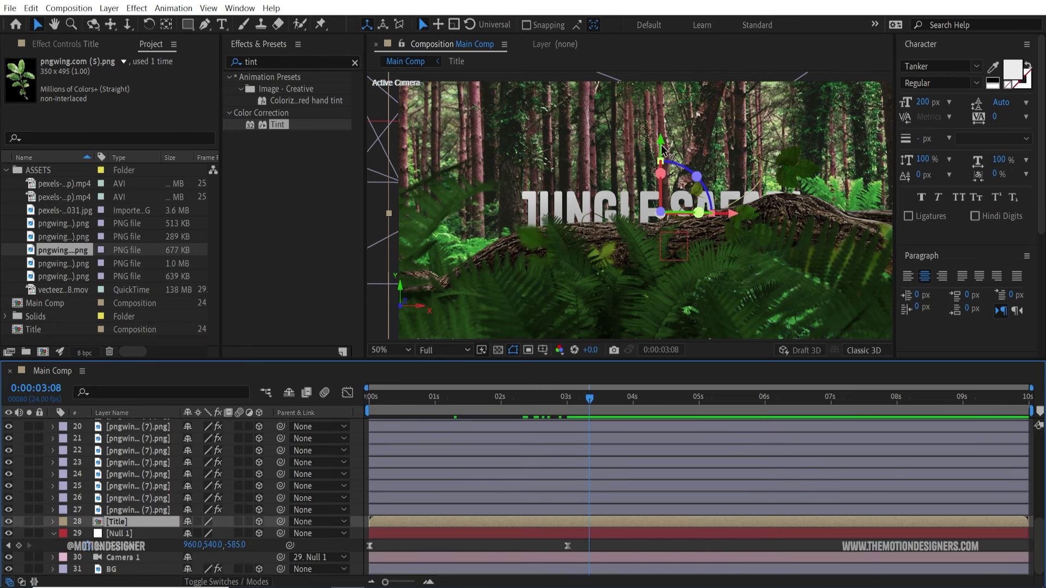
pyautogui.moveTo(663, 148)
pyautogui.mouseDown()
pyautogui.moveTo(666, 121)
pyautogui.moveTo(664, 130)
pyautogui.mouseUp()
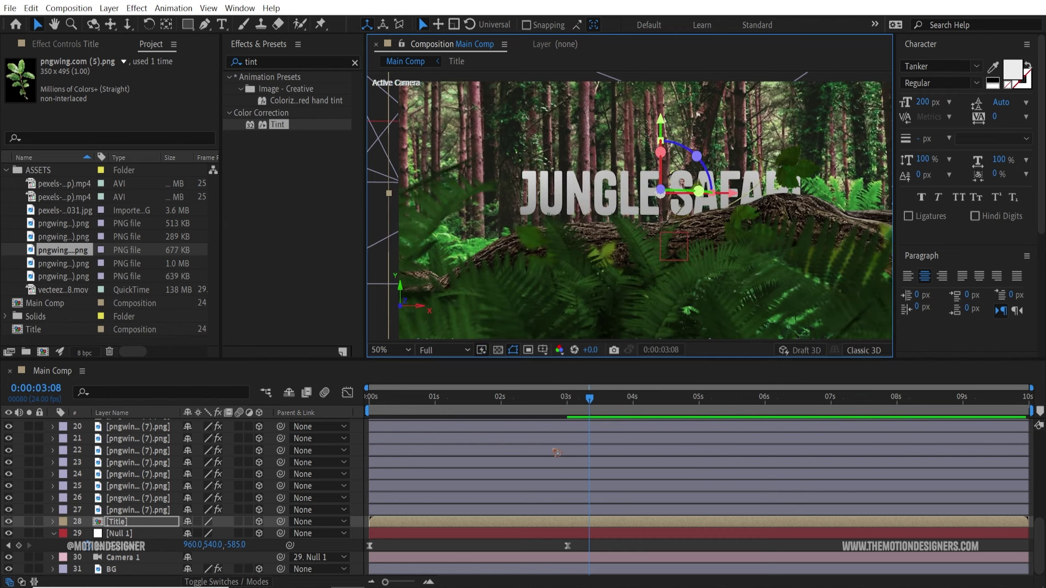
pyautogui.moveTo(597, 407); pyautogui.dragTo(371, 407)
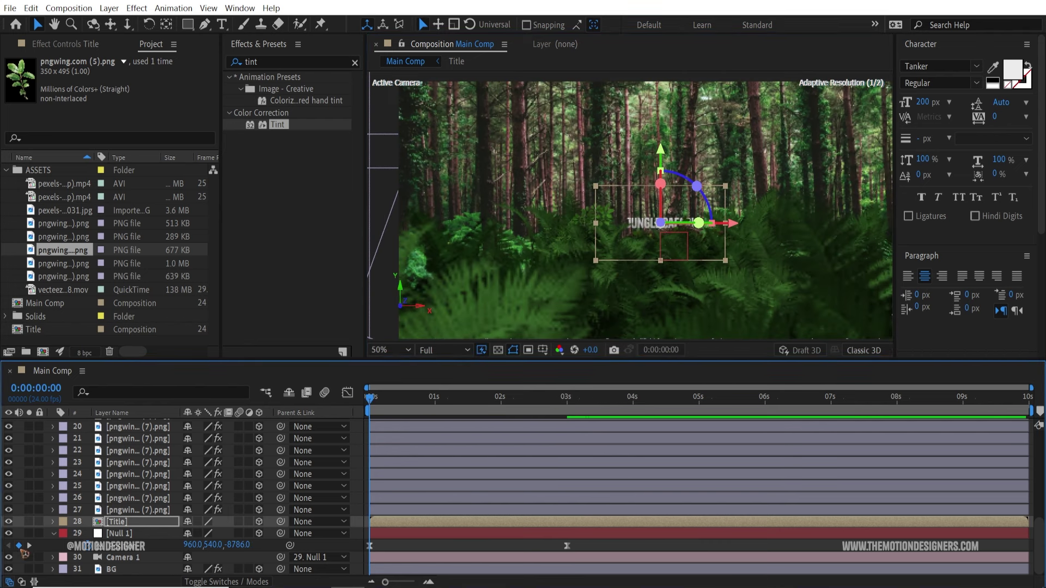
pyautogui.press('space')
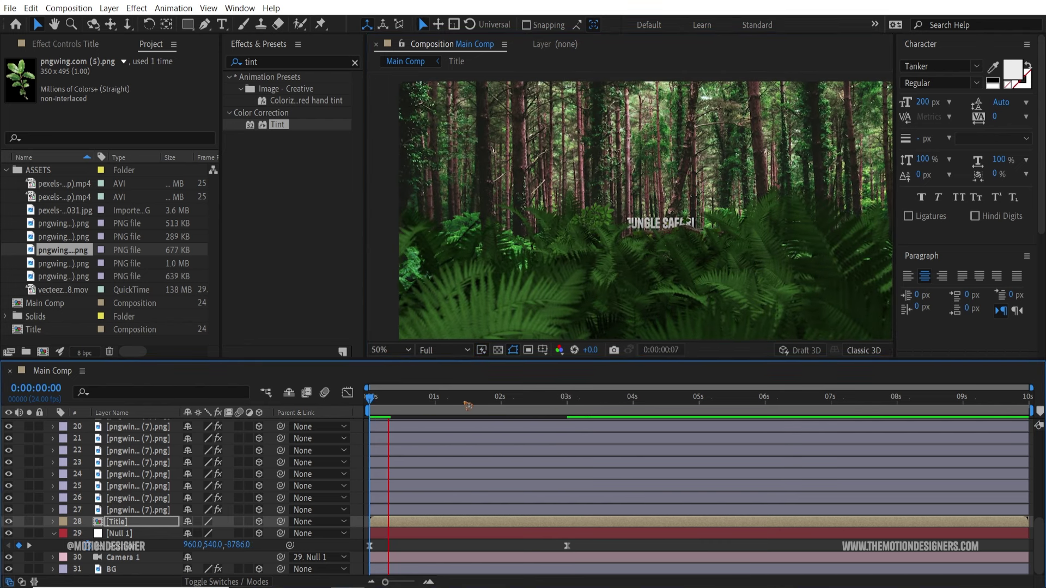
pyautogui.press('space')
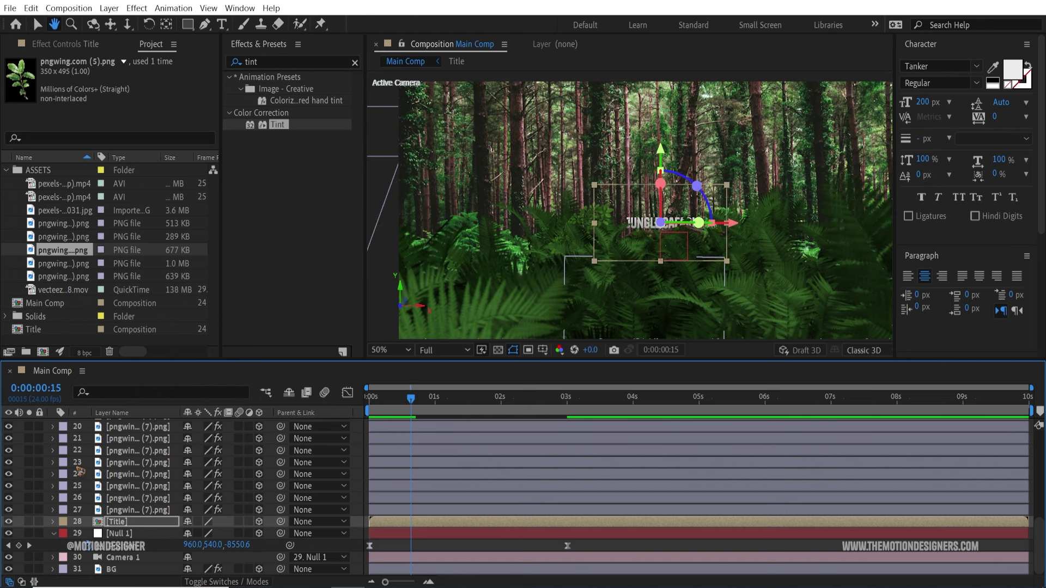
# At 0:00:00:00, start Orientation keyframes on Null 1 and set its Y position to 688, scrubbing to check the opening.
pyautogui.click(54, 535)
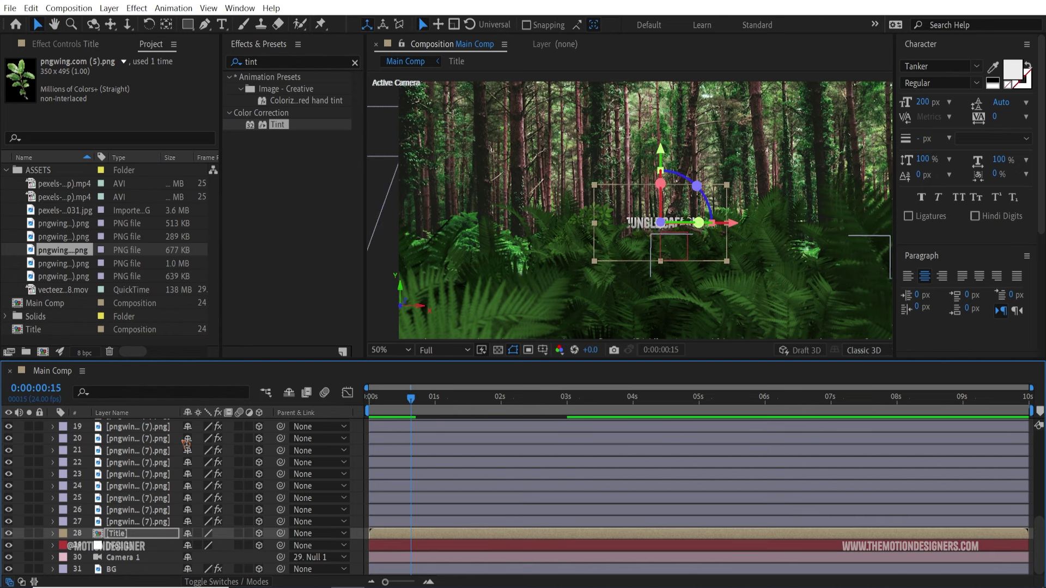
pyautogui.press('Home')
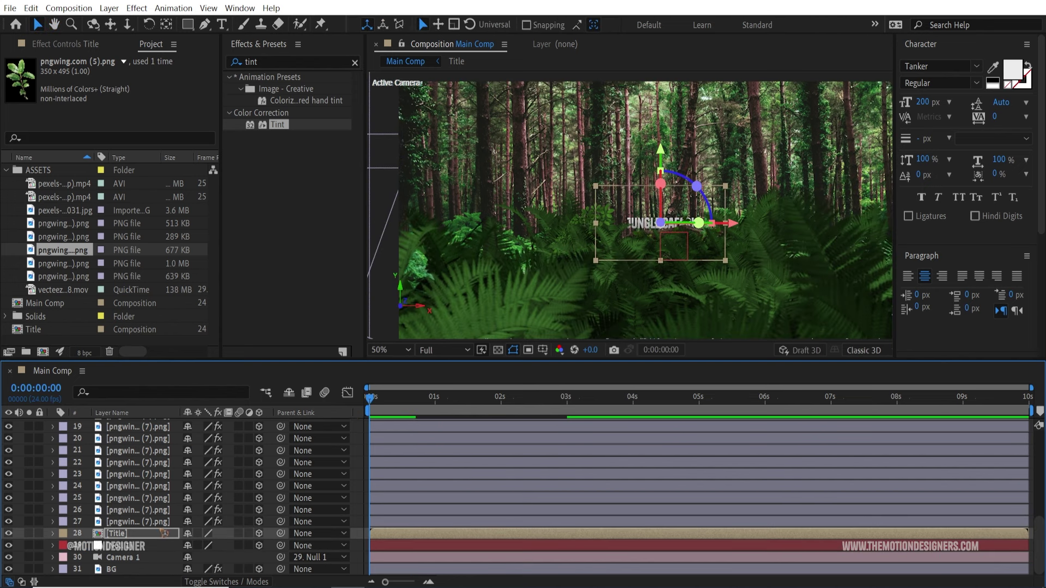
pyautogui.click(135, 549)
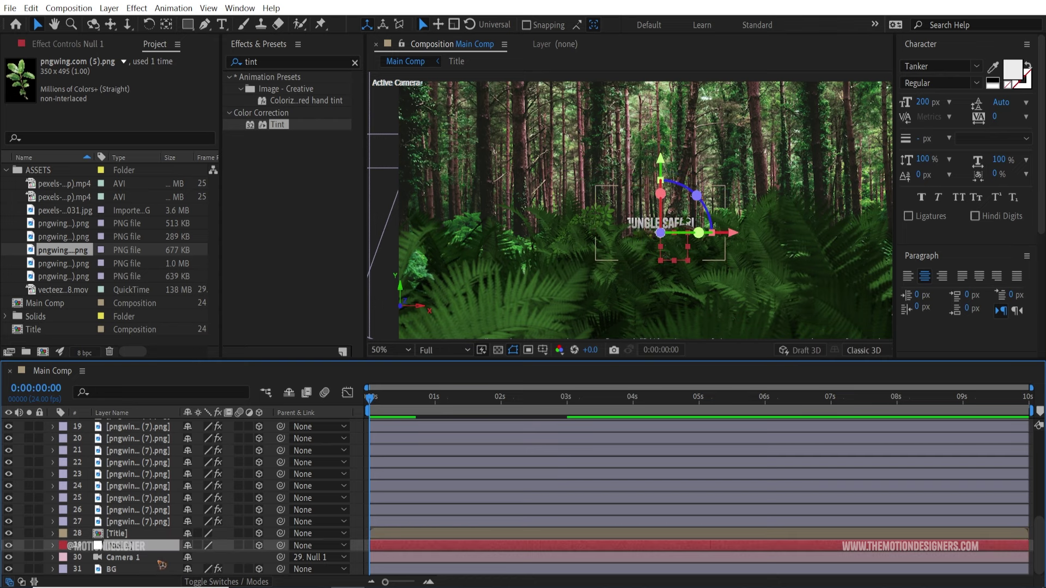
pyautogui.press('p')
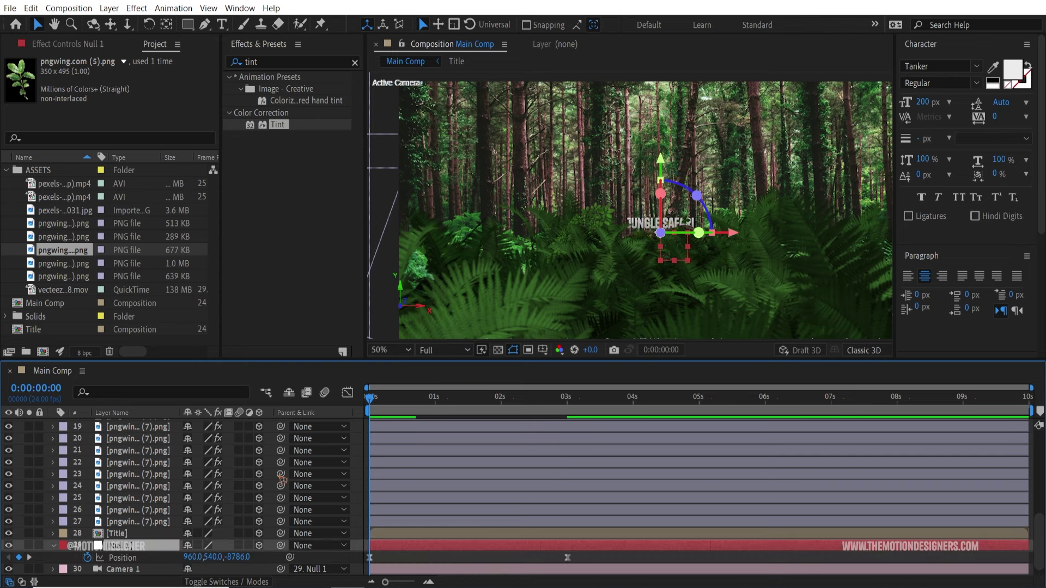
pyautogui.moveTo(376, 356); pyautogui.dragTo(375, 333)
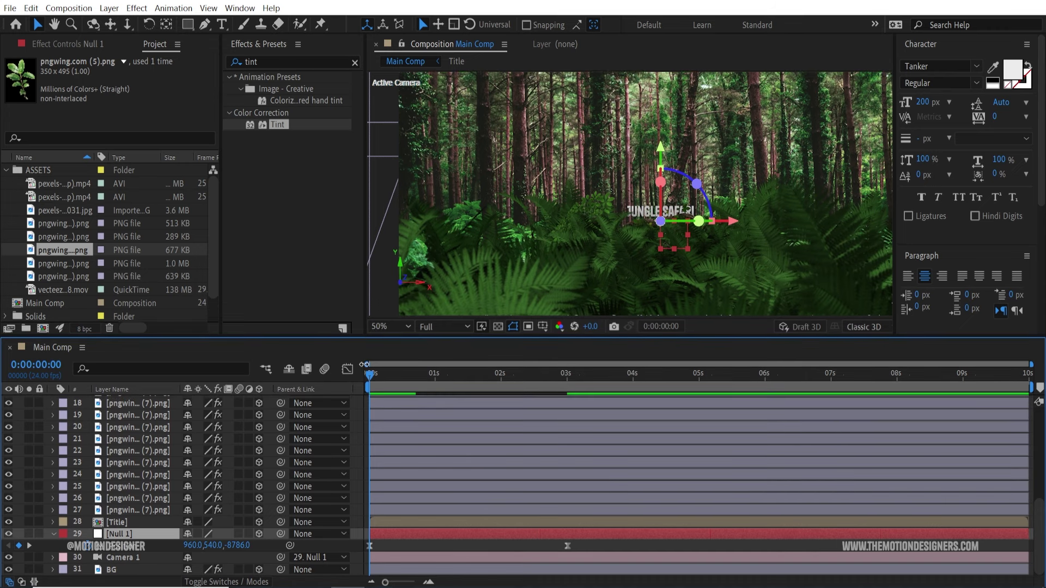
pyautogui.hotkey('shift', 'r')
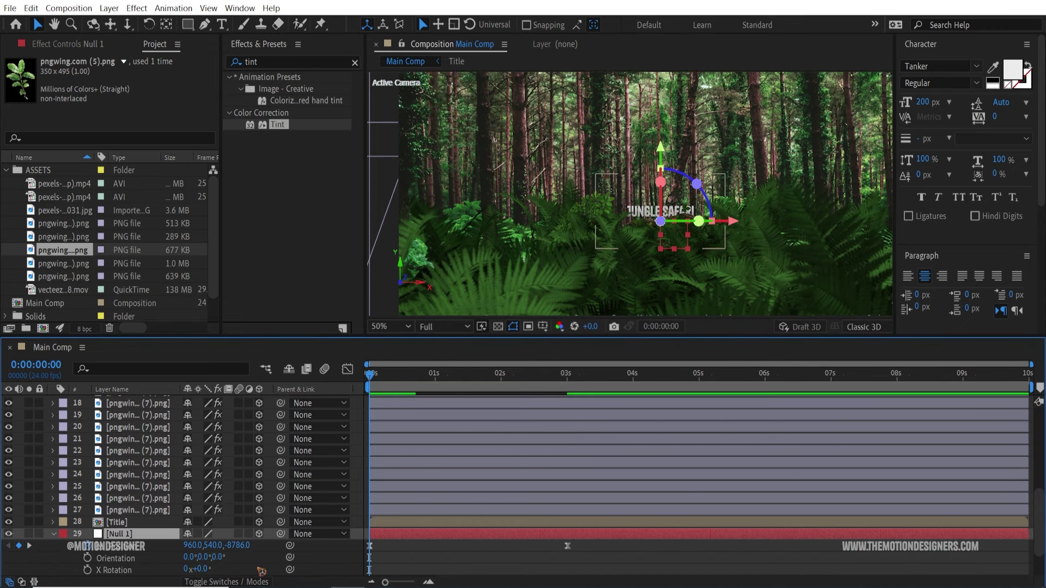
pyautogui.click(88, 558)
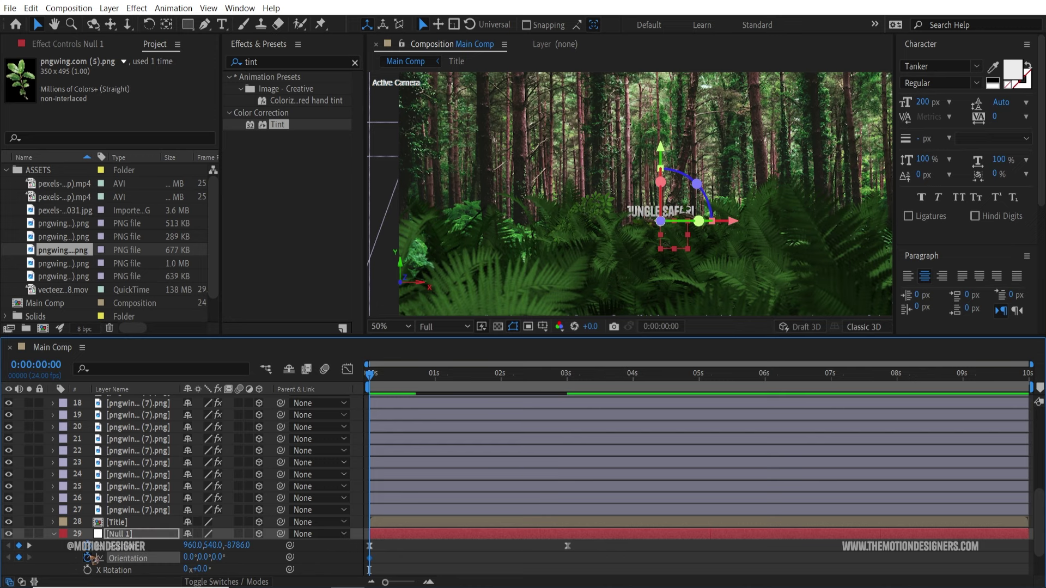
pyautogui.moveTo(211, 547); pyautogui.dragTo(324, 535)
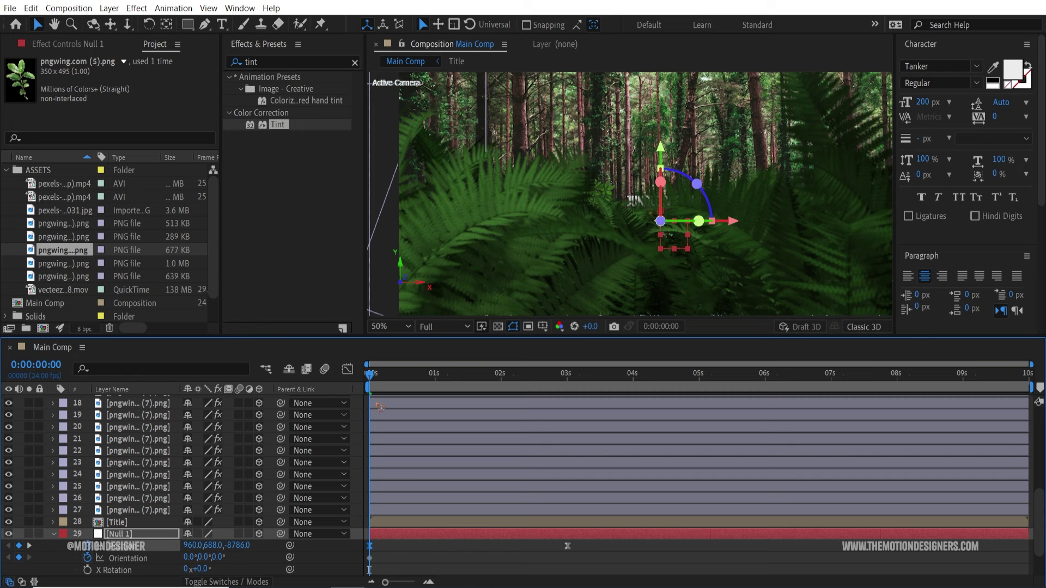
pyautogui.moveTo(370, 375); pyautogui.dragTo(419, 399)
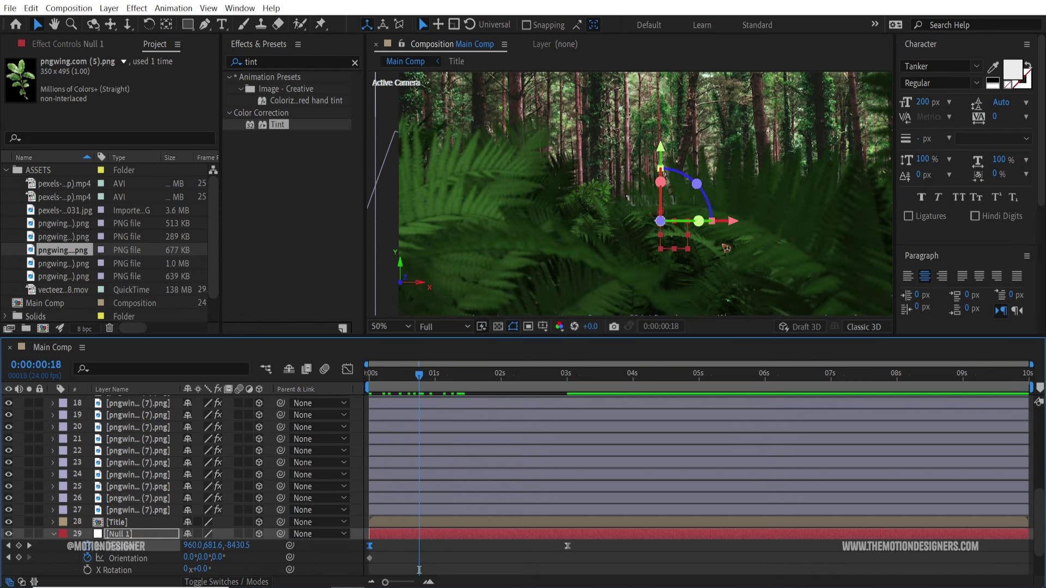
# At 0:00:00:18, move the fern on layer 26 farther right, away from the title.
pyautogui.click(430, 515)
pyautogui.click(436, 499)
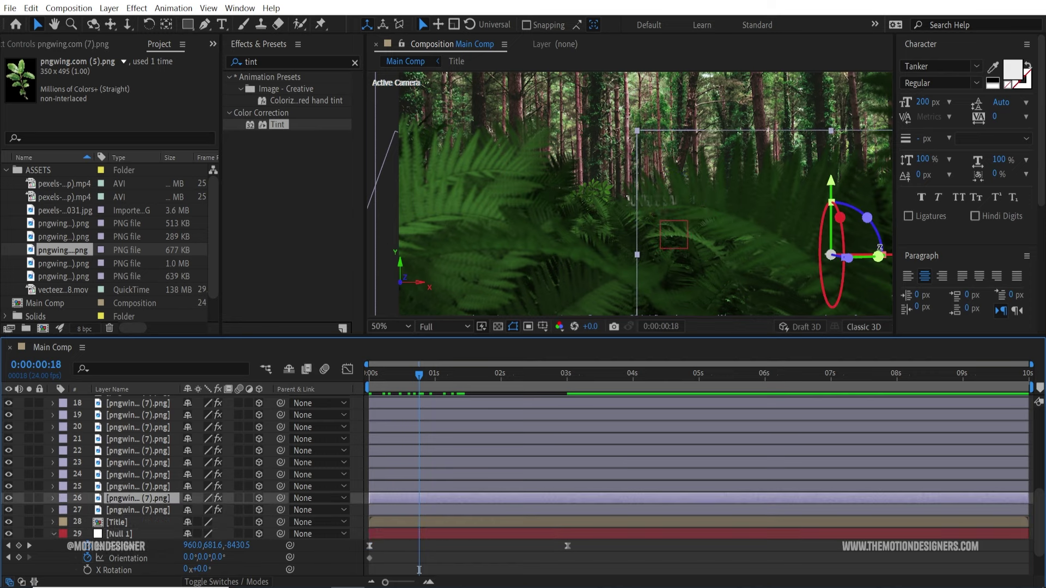
pyautogui.moveTo(896, 260); pyautogui.dragTo(978, 253)
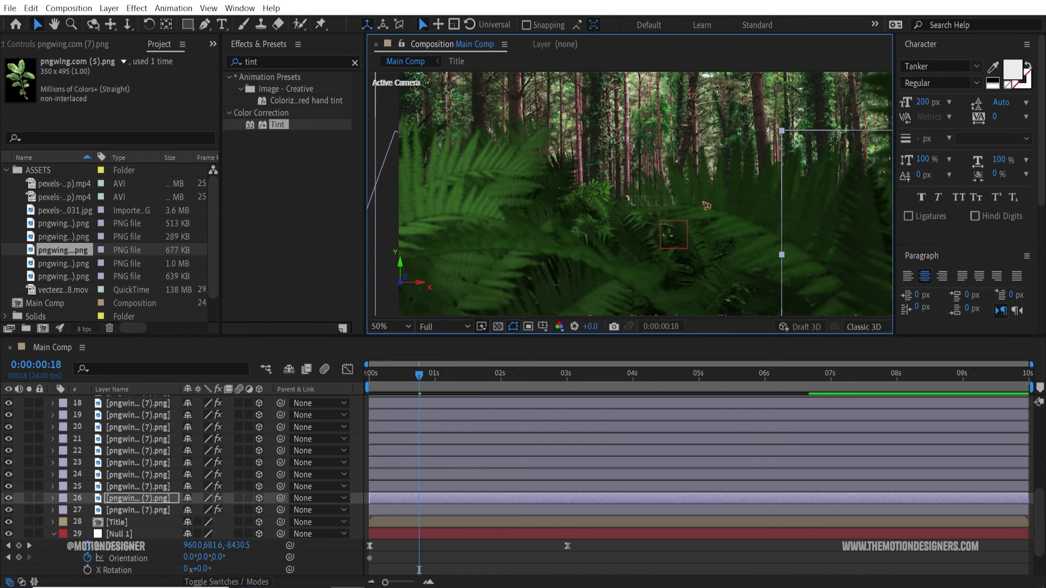
# Scale the large foreground fern on layer 18 to 59% and reposition it toward the frame's right edge to uncover the title.
pyautogui.click(117, 511)
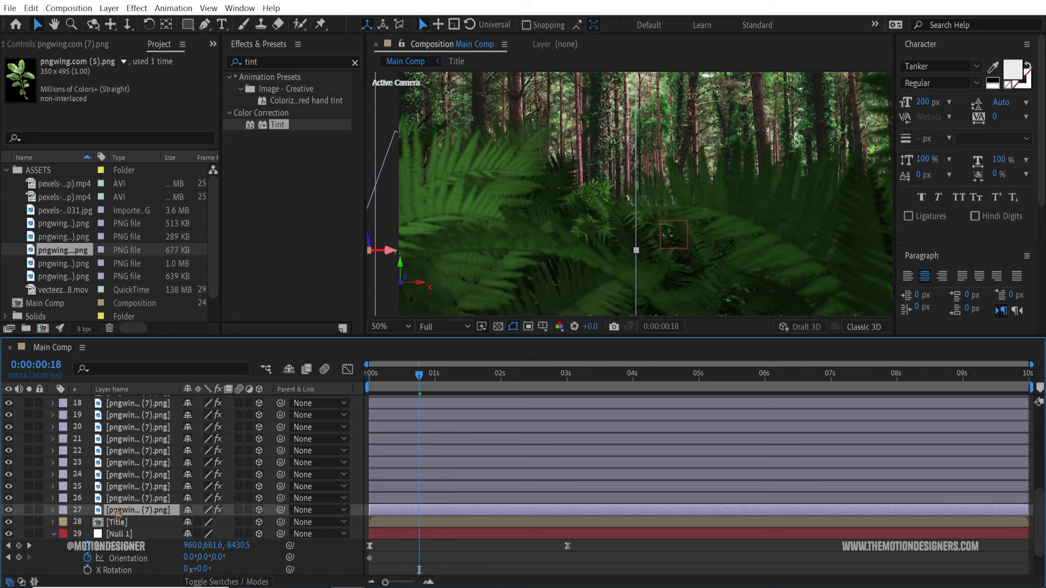
pyautogui.scroll(-2, 684, 246)
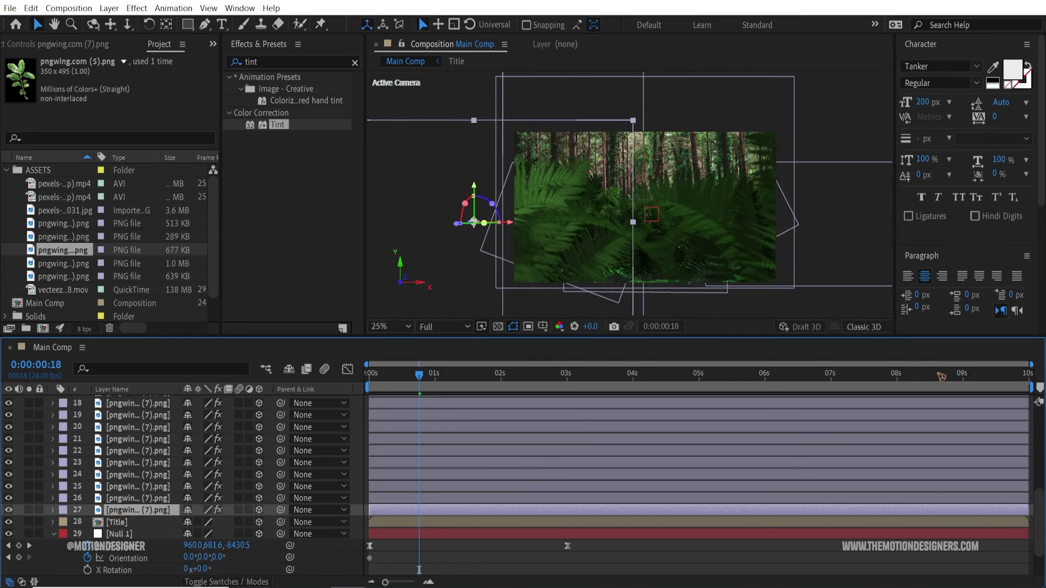
pyautogui.scroll(2, 419, 570)
pyautogui.click(137, 475)
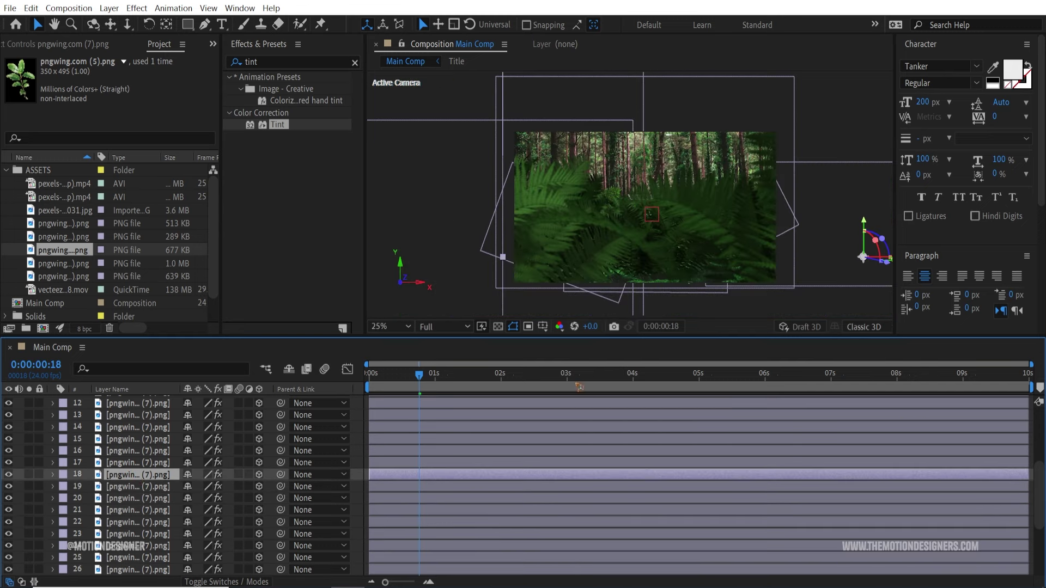
pyautogui.press('p')
pyautogui.moveTo(192, 486); pyautogui.dragTo(277, 497)
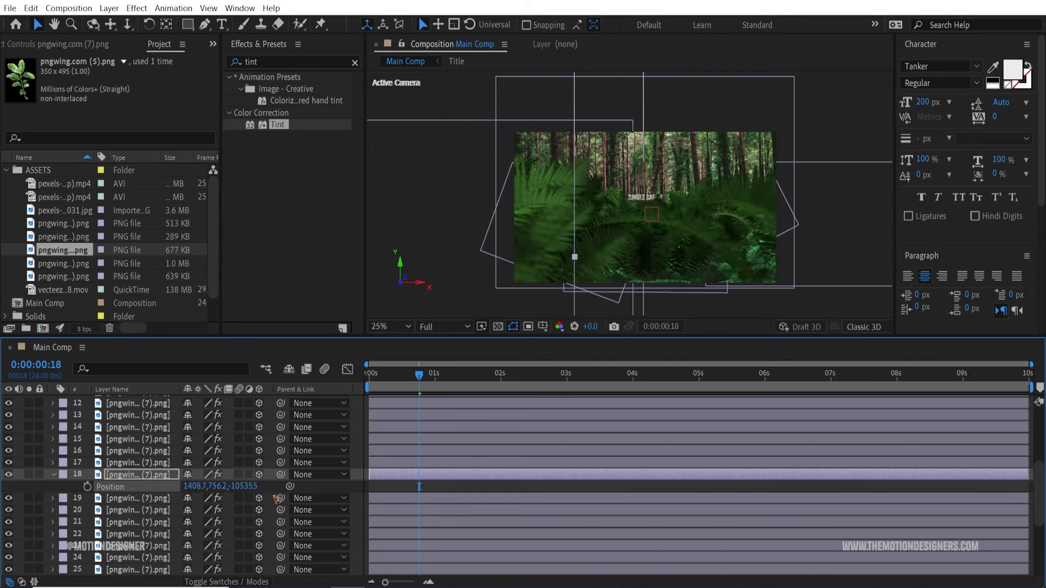
pyautogui.press('s')
pyautogui.moveTo(204, 487); pyautogui.dragTo(183, 486)
pyautogui.moveTo(846, 265); pyautogui.dragTo(733, 266)
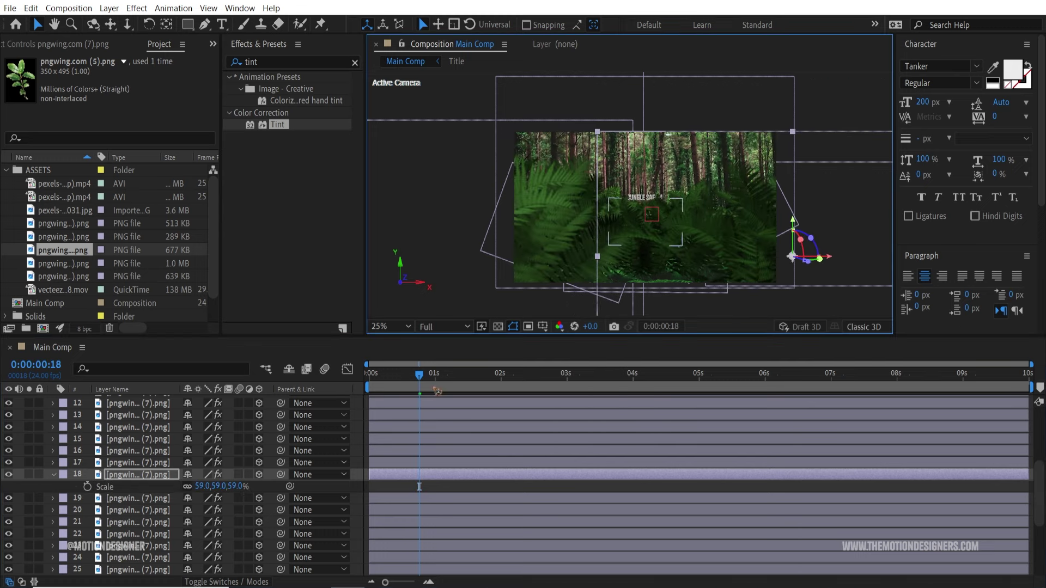
pyautogui.press('space')
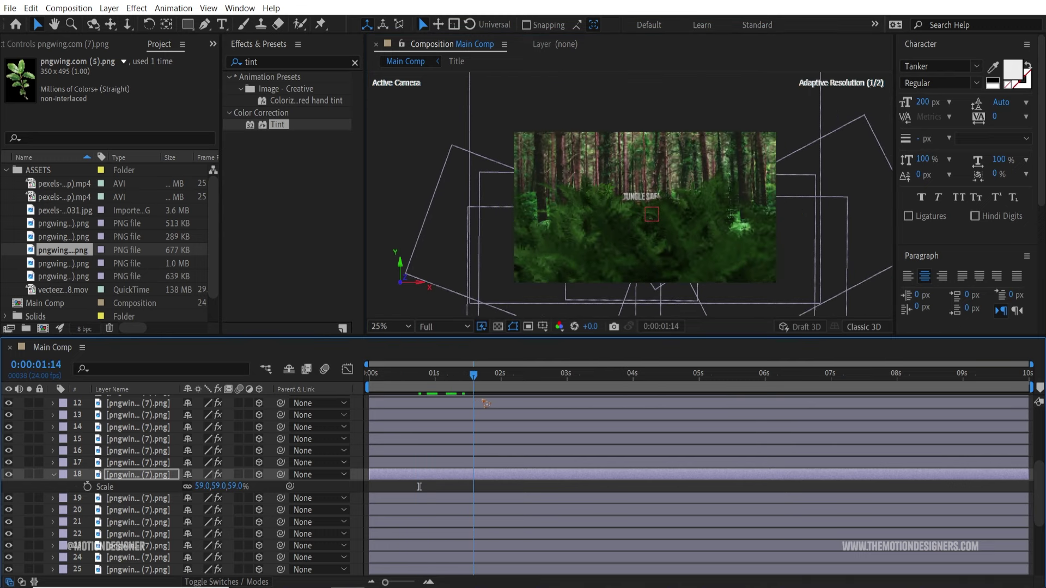
# At 0:00:00:00, set Null 1's Z orientation to 358° and its Y position to 591.
pyautogui.moveTo(499, 402); pyautogui.dragTo(52, 498)
pyautogui.click(54, 474)
pyautogui.scroll(-3, 191, 510)
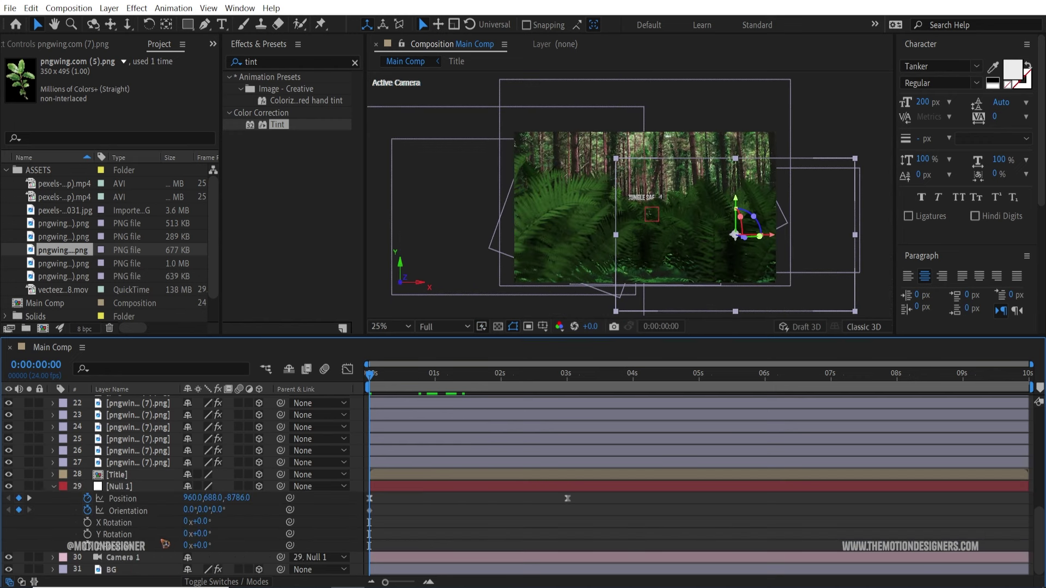
pyautogui.moveTo(218, 512); pyautogui.dragTo(226, 512)
pyautogui.hotkey('ctrl', 'z')
pyautogui.press('Return')
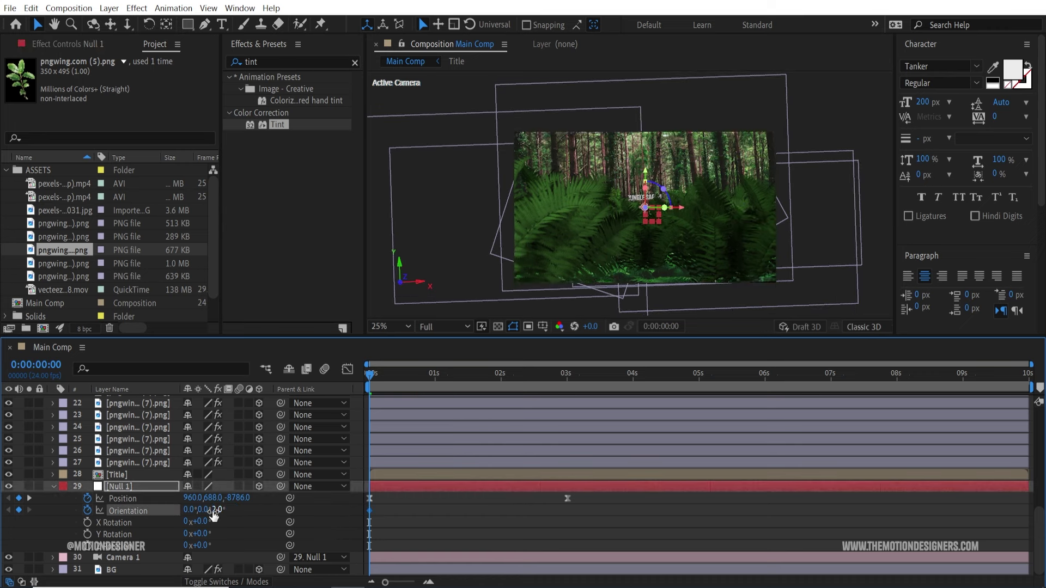
pyautogui.moveTo(228, 510); pyautogui.dragTo(142, 505)
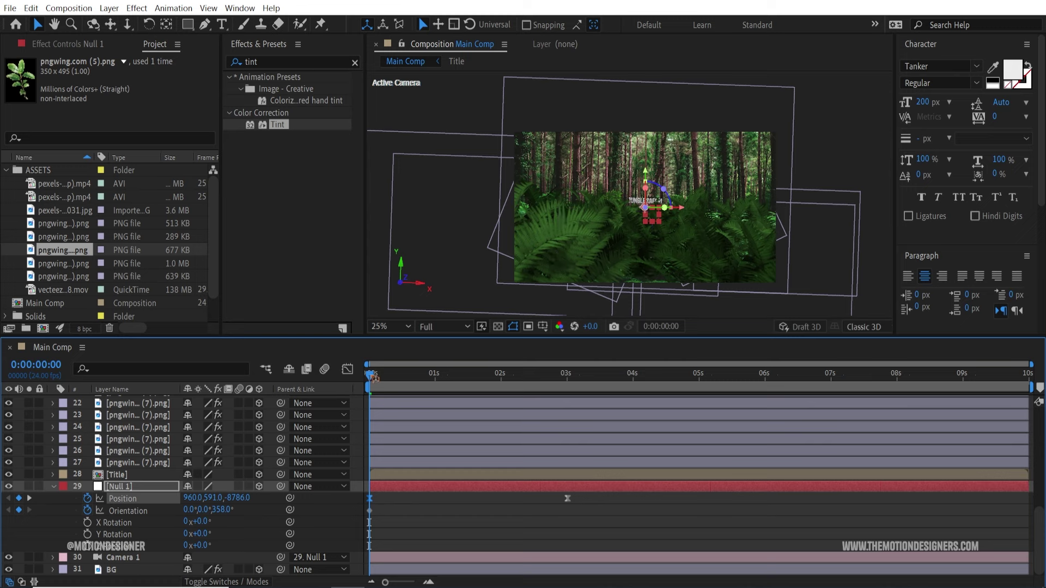
# At 0:00:01:14, set Null 1's Z orientation to 4° and scrub through the camera move to check the tilt.
pyautogui.press('space')
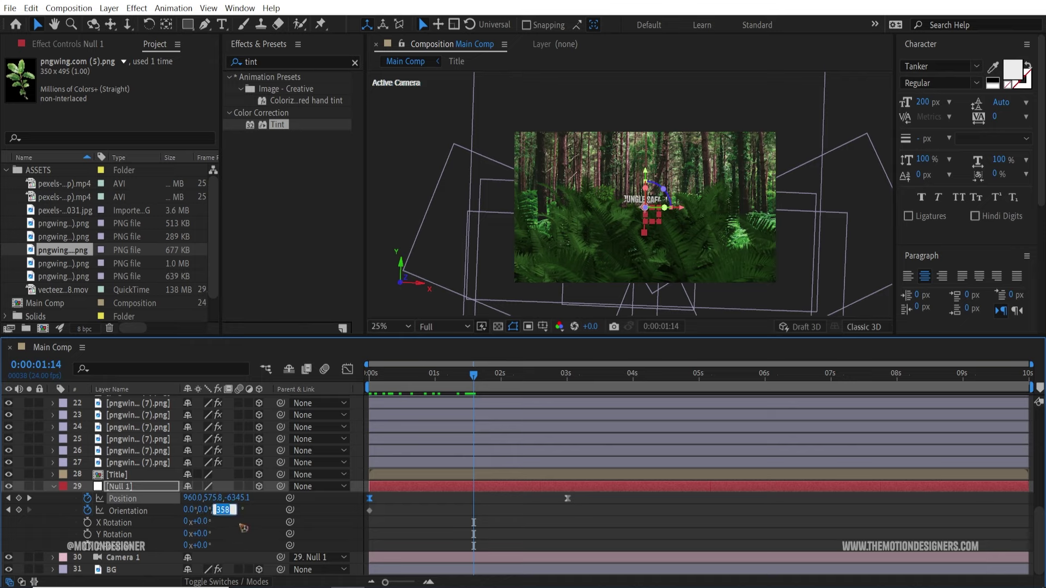
pyautogui.write('3')
pyautogui.press('Return')
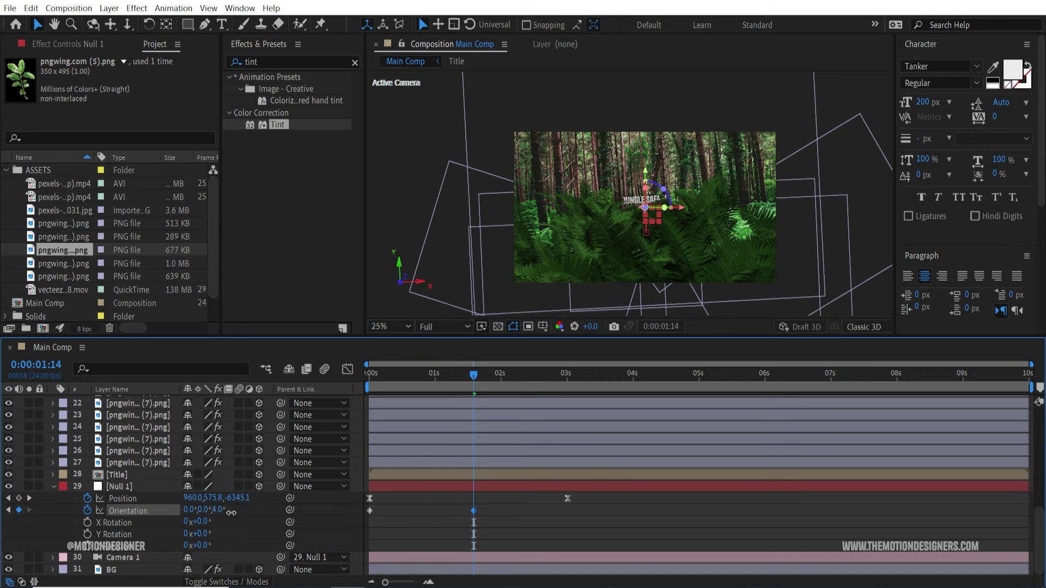
pyautogui.moveTo(231, 513); pyautogui.dragTo(231, 513)
pyautogui.moveTo(474, 377); pyautogui.dragTo(442, 421)
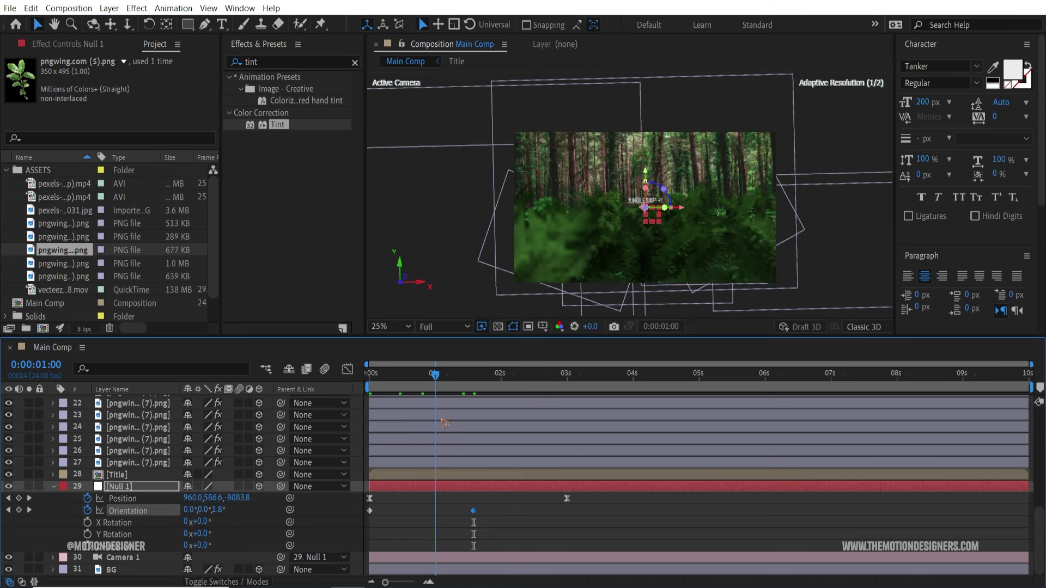
pyautogui.moveTo(435, 376); pyautogui.dragTo(515, 375)
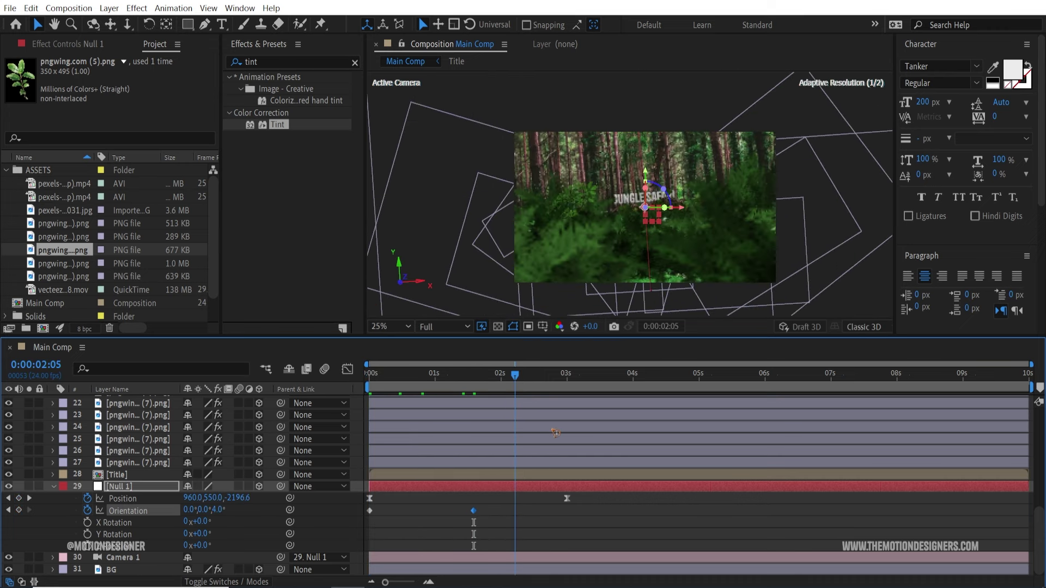
# At 0:00:03:00, set Null 1's Z orientation to 0° to level the camera at the end of its move.
pyautogui.moveTo(556, 433); pyautogui.dragTo(573, 429)
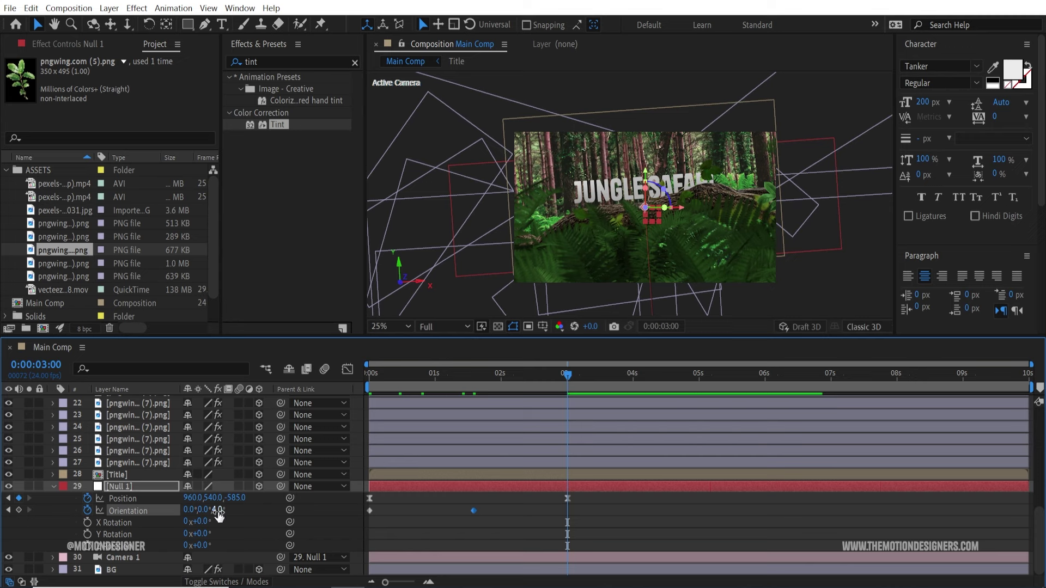
pyautogui.write('0')
pyautogui.press('Return')
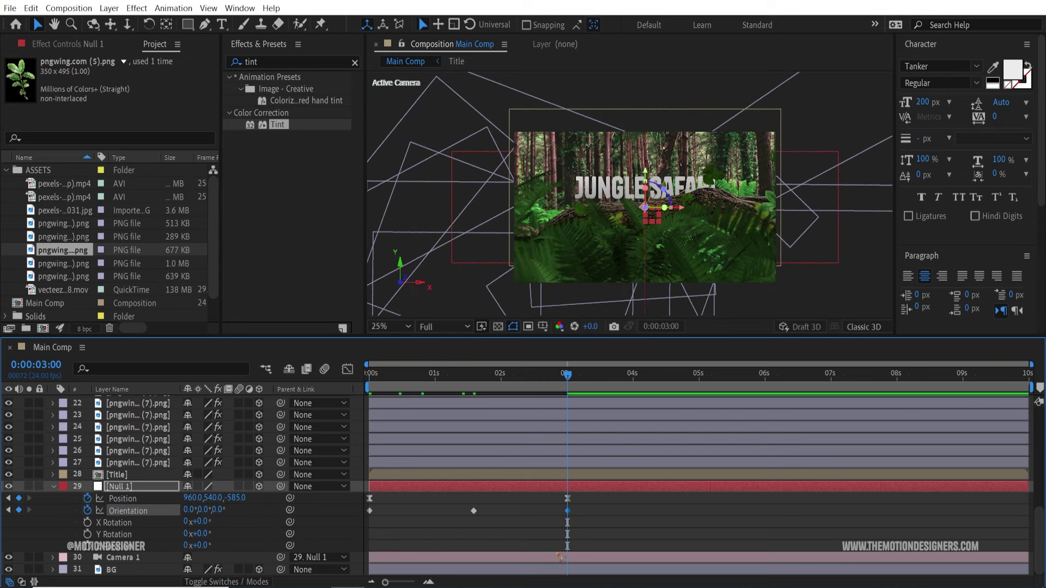
# Apply Easy Ease to all three of Null 1's Orientation keyframes and preview the animation.
pyautogui.moveTo(588, 504); pyautogui.dragTo(343, 532)
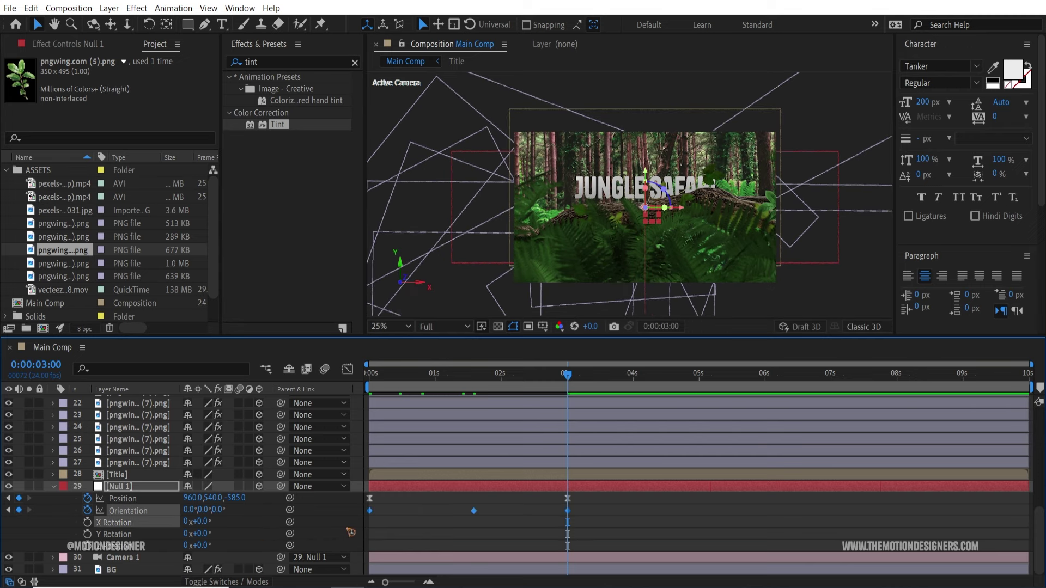
pyautogui.click(500, 376)
pyautogui.press('space')
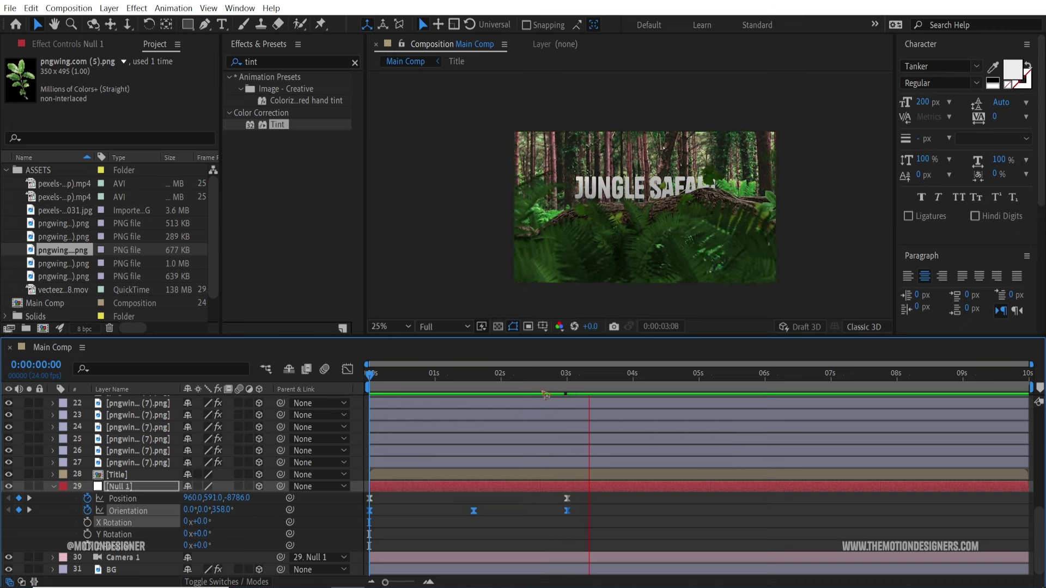
# Add the expression wiggle(5,10) to Null 1's Position and preview the camera shake.
pyautogui.press('space')
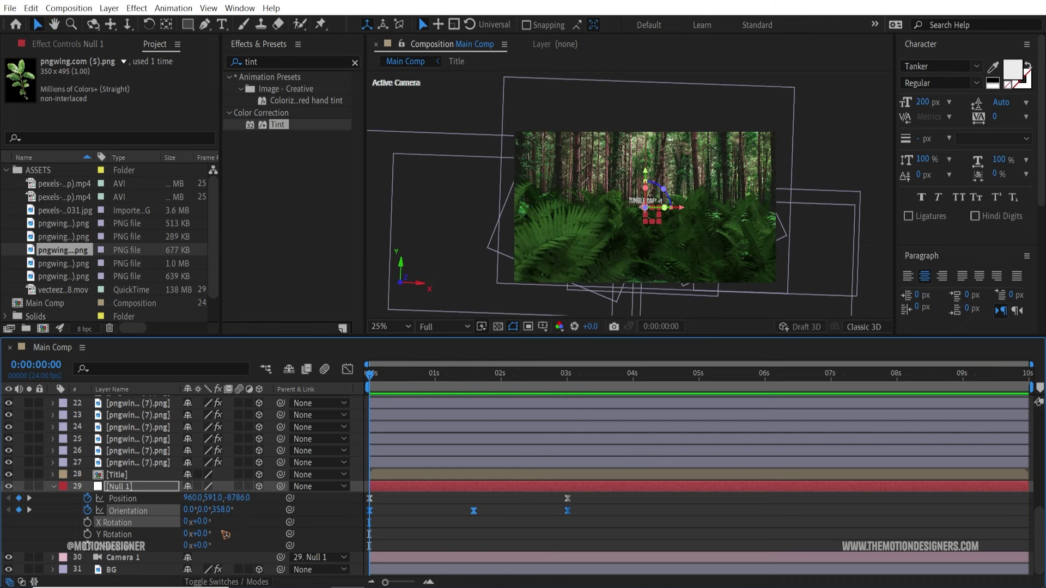
pyautogui.click(405, 510)
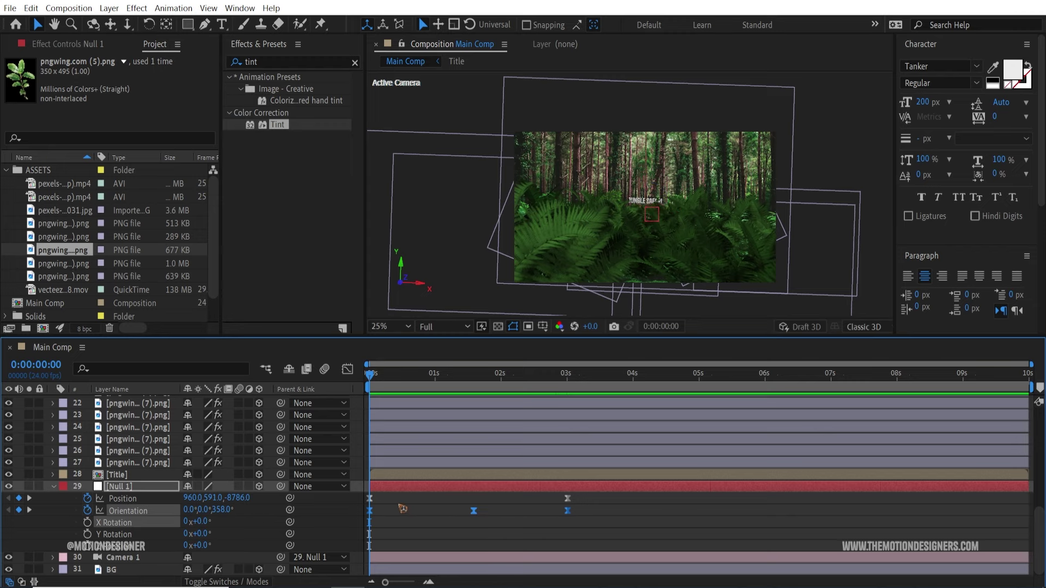
pyautogui.keyDown('alt'); pyautogui.click(87, 499); pyautogui.keyUp('alt')
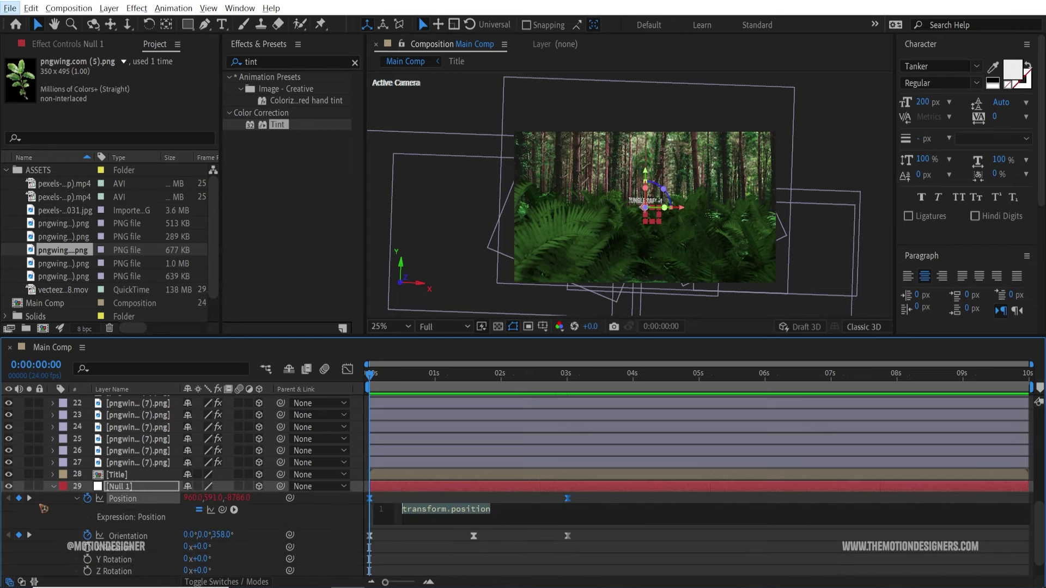
pyautogui.press('w')
pyautogui.press('i')
pyautogui.press('g')
pyautogui.press('g')
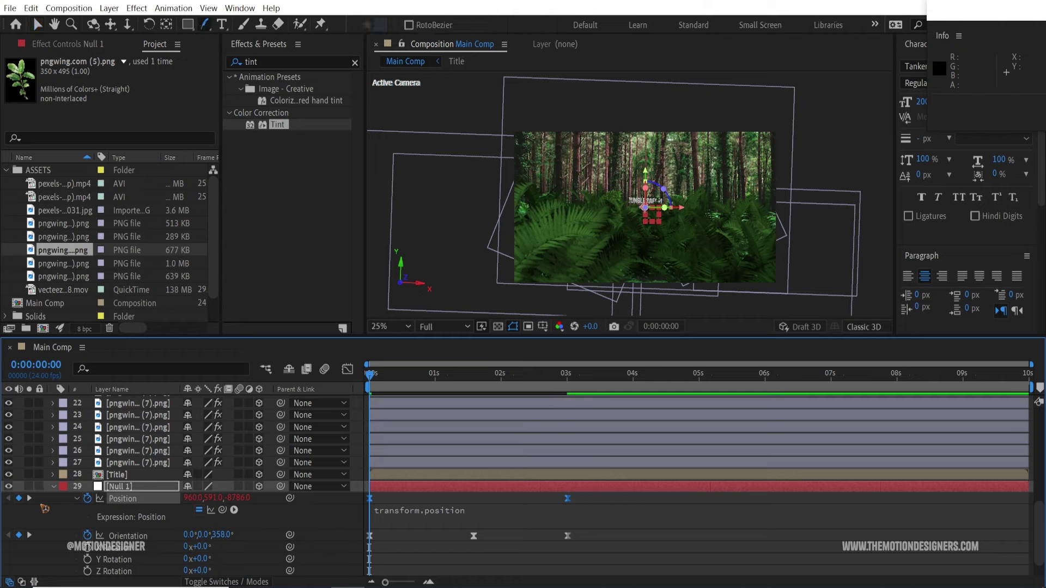
pyautogui.click(496, 516)
pyautogui.write('wiggle(2')
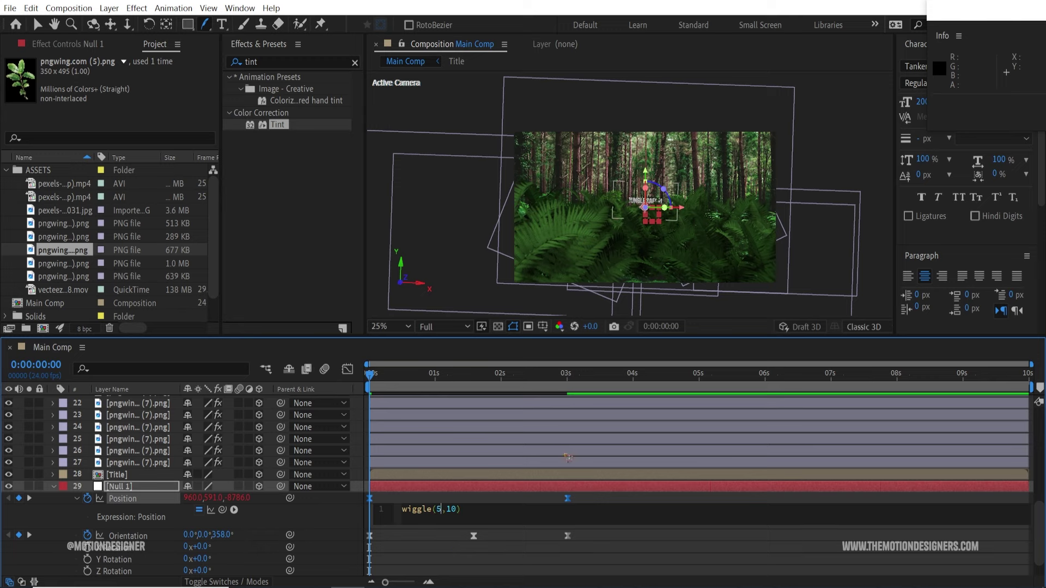
pyautogui.moveTo(392, 378); pyautogui.dragTo(198, 440)
pyautogui.press('space')
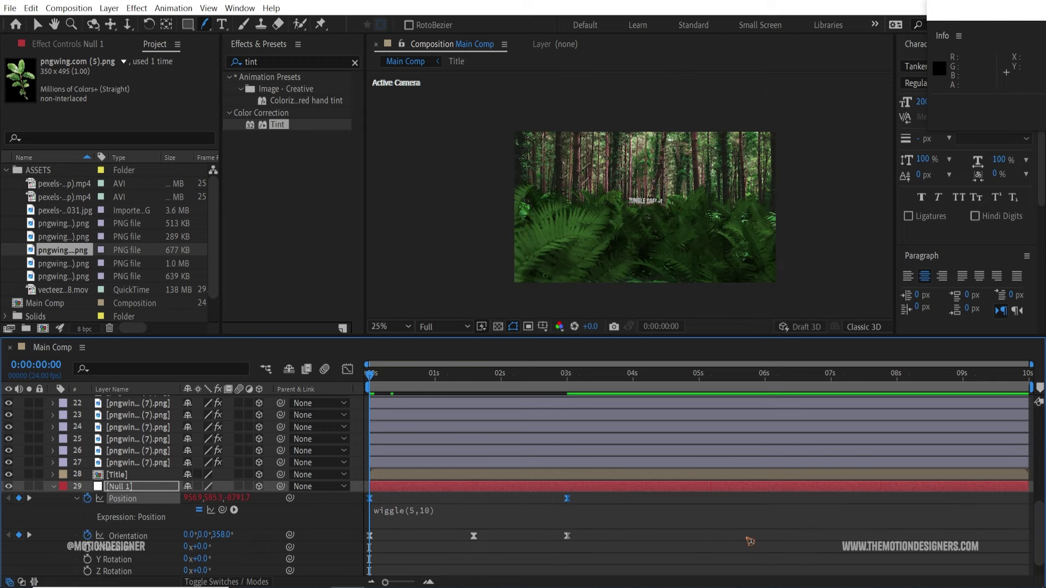
pyautogui.press('space')
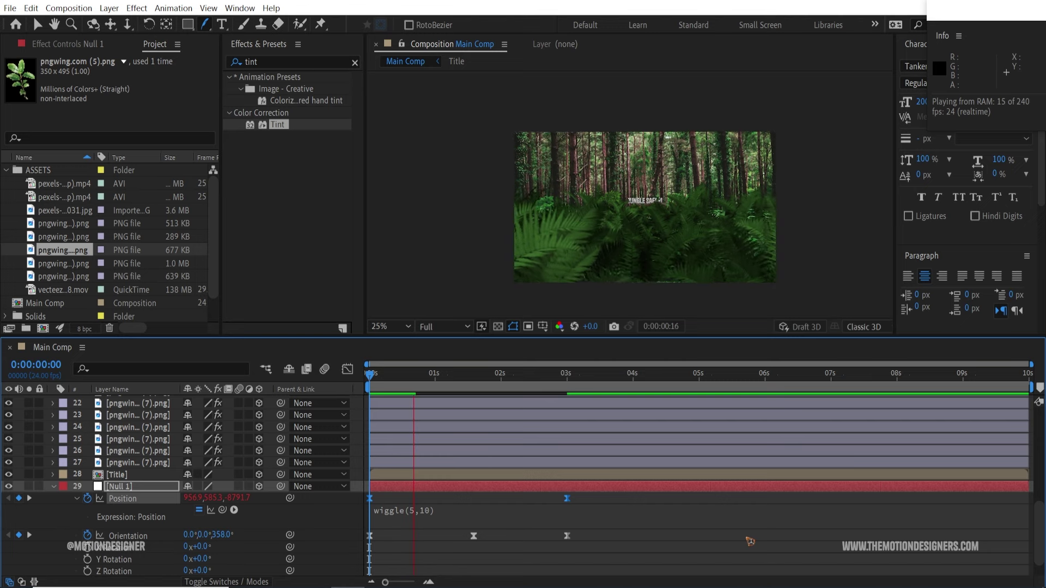
pyautogui.press('space')
# Change Null 1's Position expression to wiggle(1,10) and preview the slower shake.
pyautogui.click(427, 512)
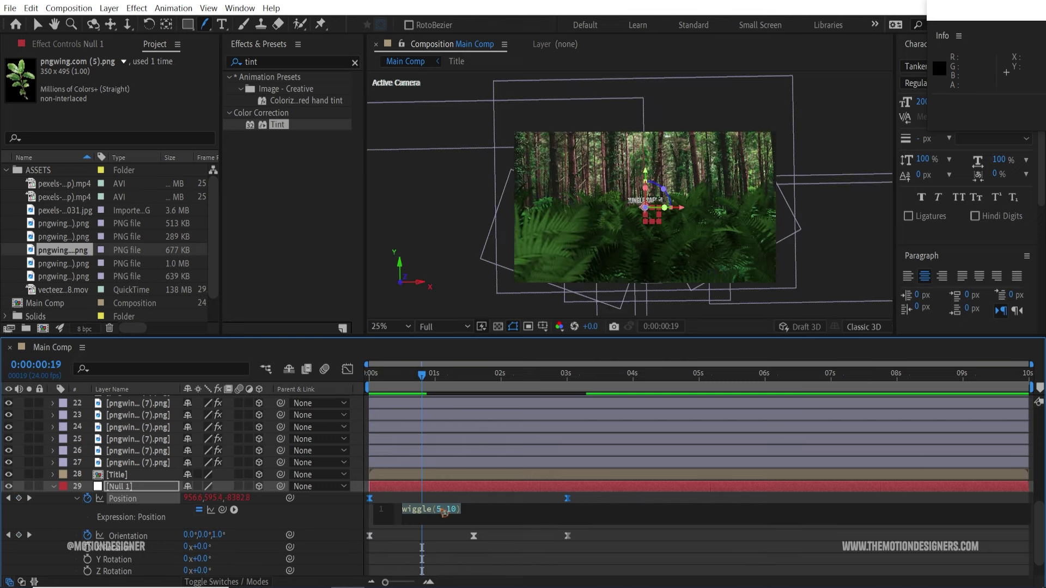
pyautogui.click(441, 510)
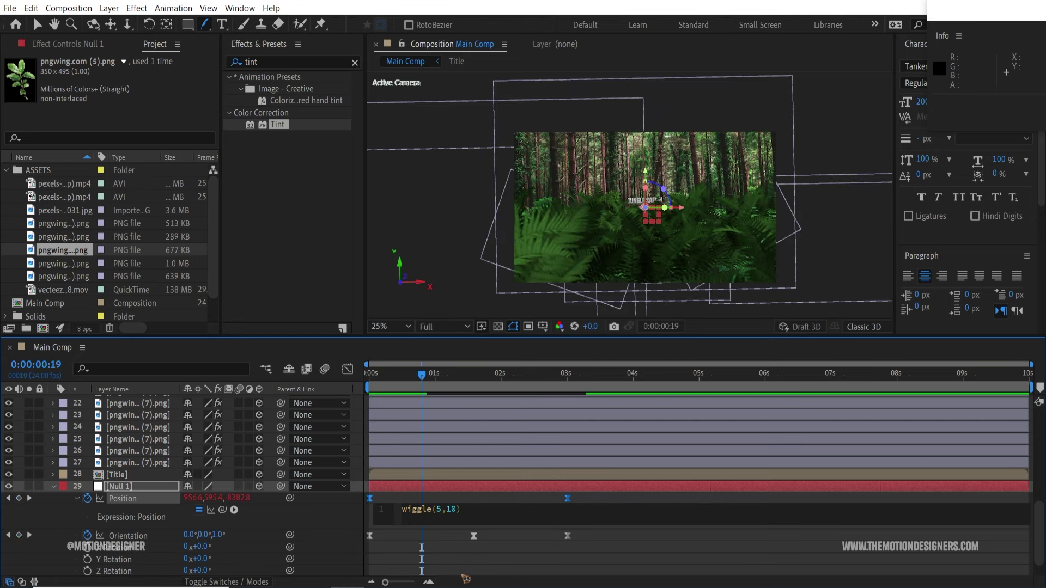
pyautogui.click(615, 503)
pyautogui.press('space')
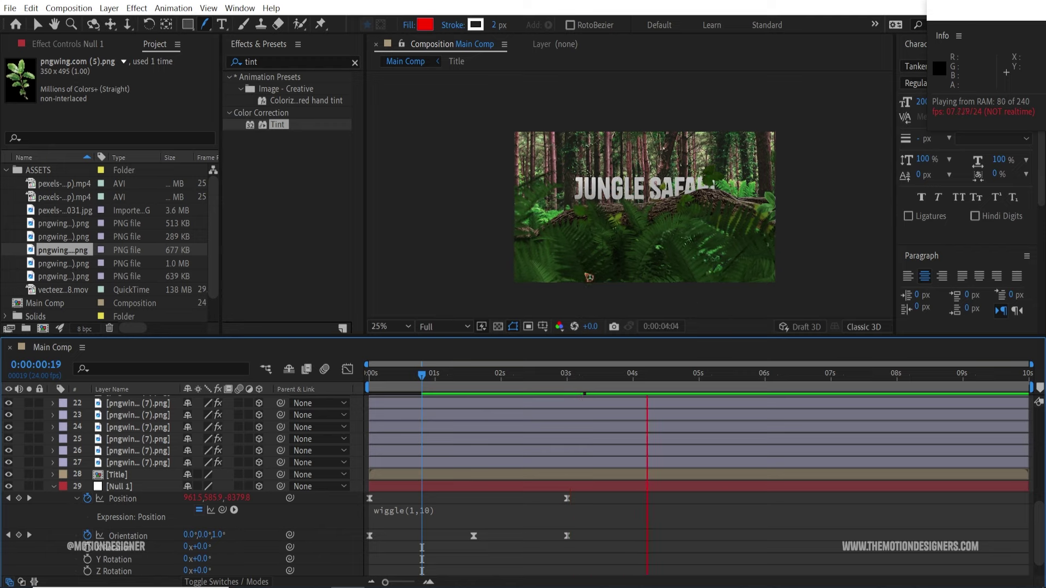
pyautogui.press('space')
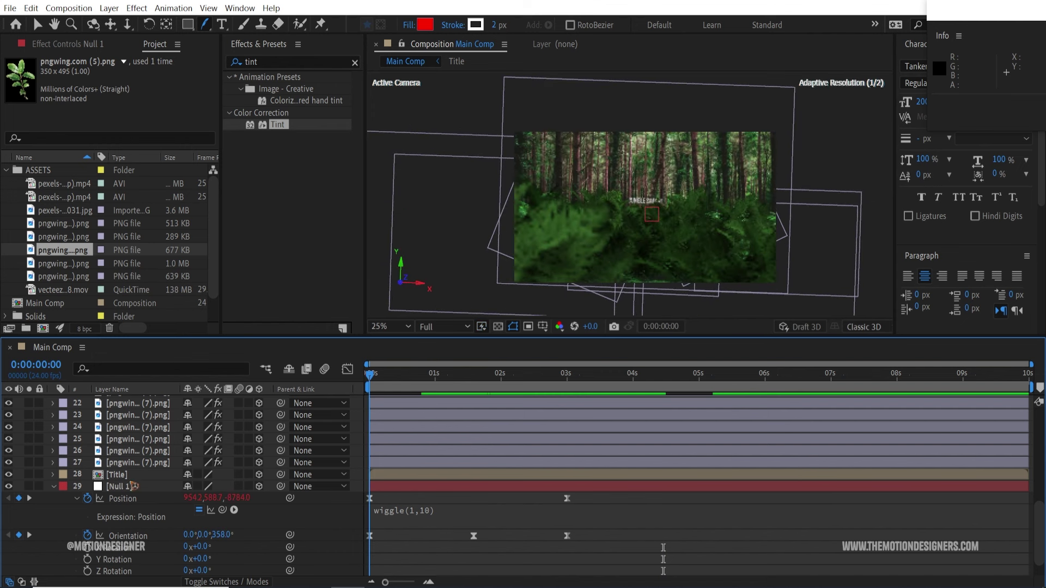
pyautogui.click(54, 487)
pyautogui.click(66, 45)
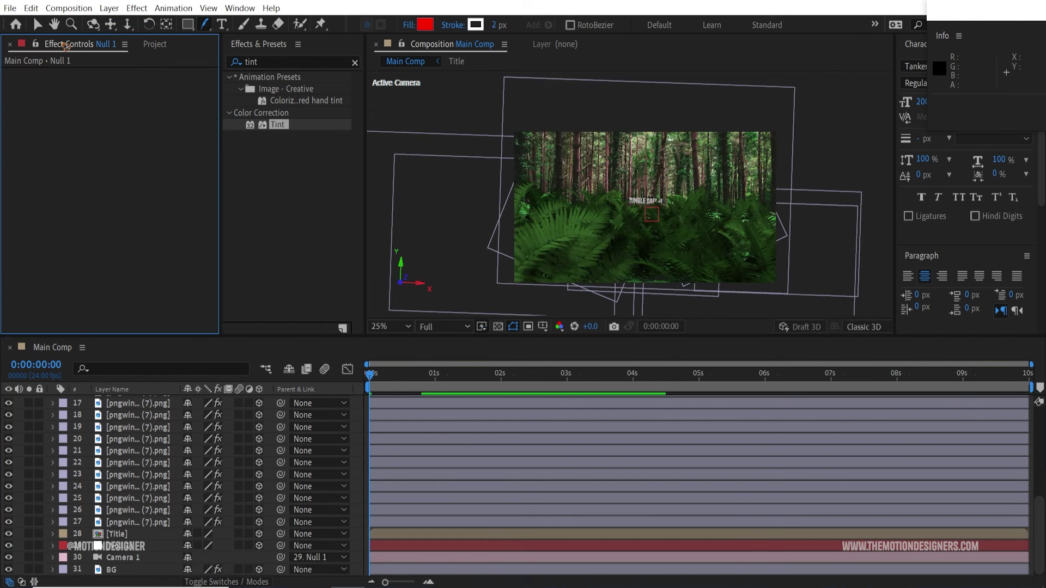
pyautogui.click(155, 47)
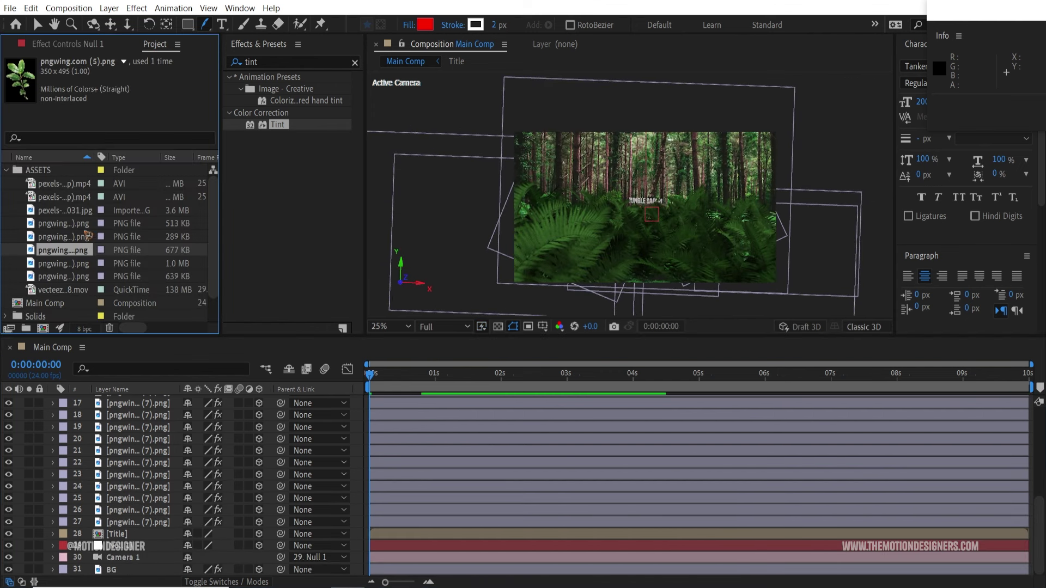
pyautogui.click(63, 198)
pyautogui.click(65, 184)
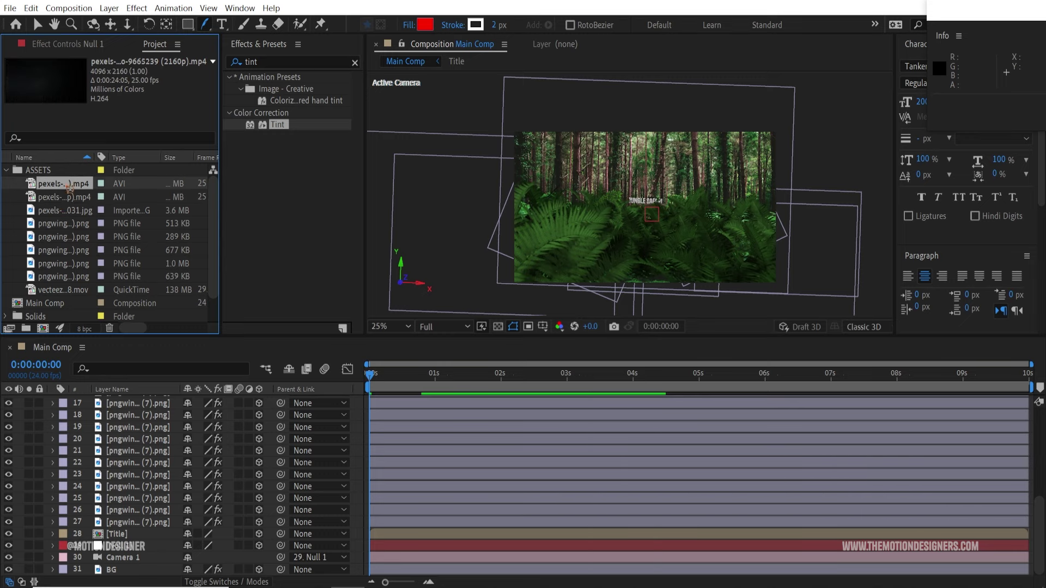
pyautogui.scroll(5, 139, 522)
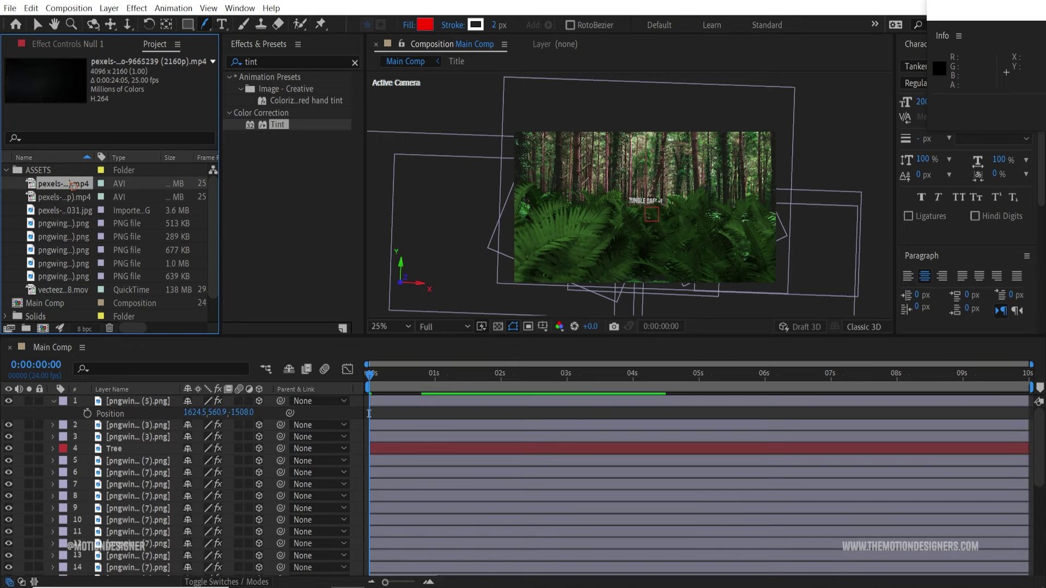
pyautogui.moveTo(72, 185); pyautogui.dragTo(145, 432)
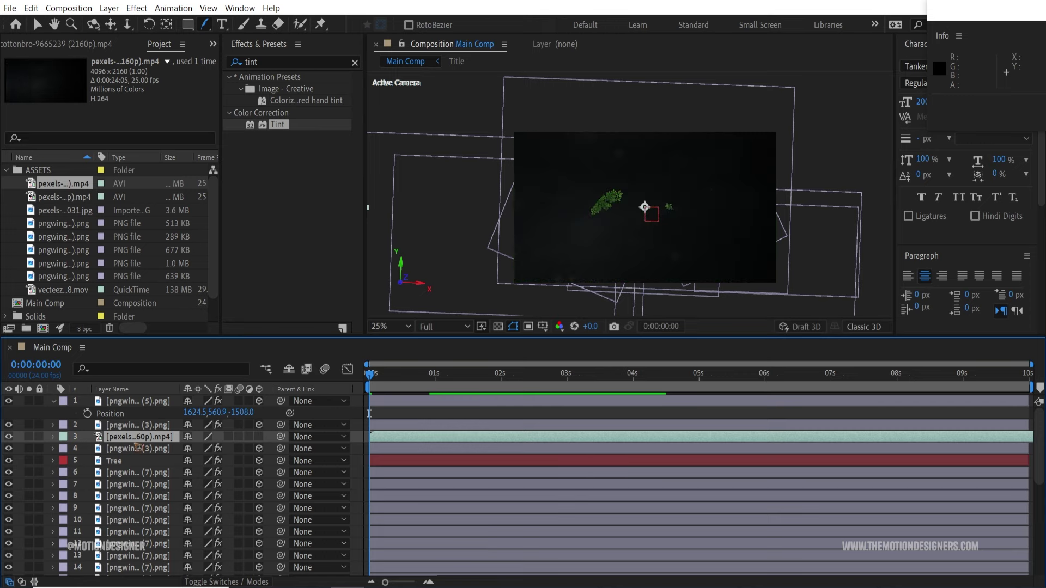
# Make the new footage layer 3D and bring it toward the camera with a Z position of -7218.
pyautogui.click(260, 437)
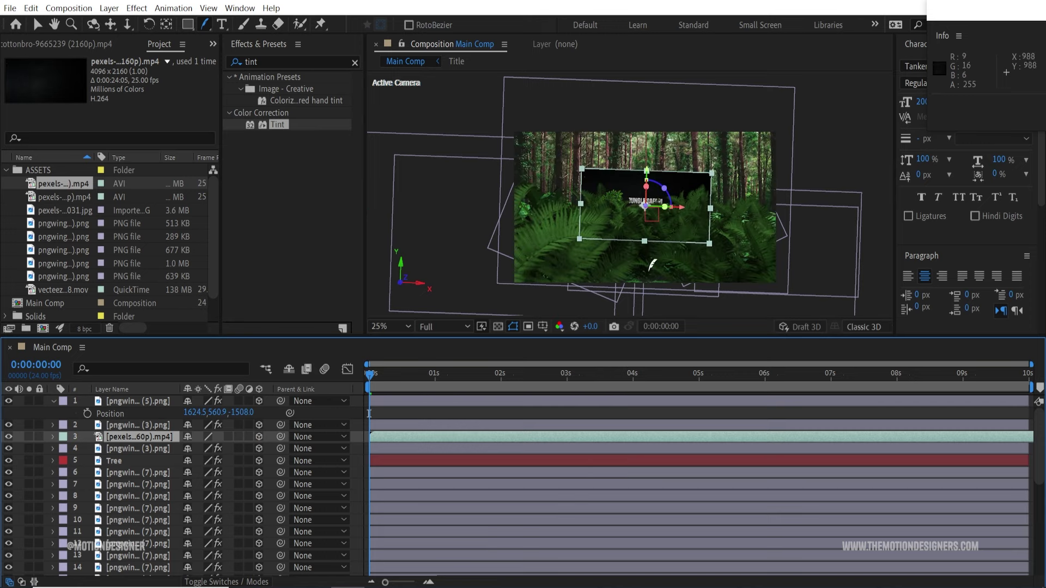
pyautogui.press('p')
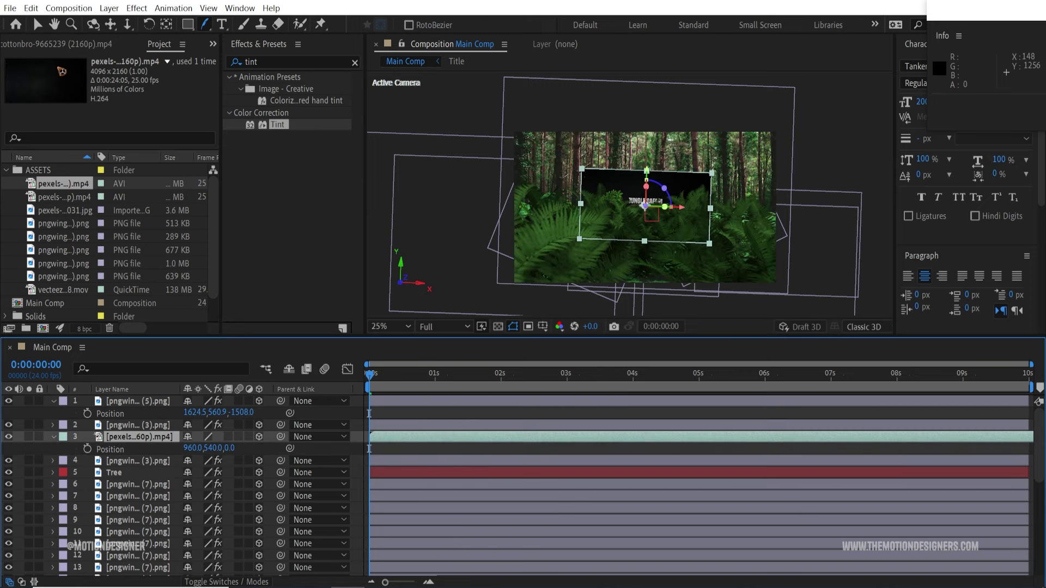
pyautogui.click(38, 25)
pyautogui.moveTo(231, 455); pyautogui.dragTo(326, 416)
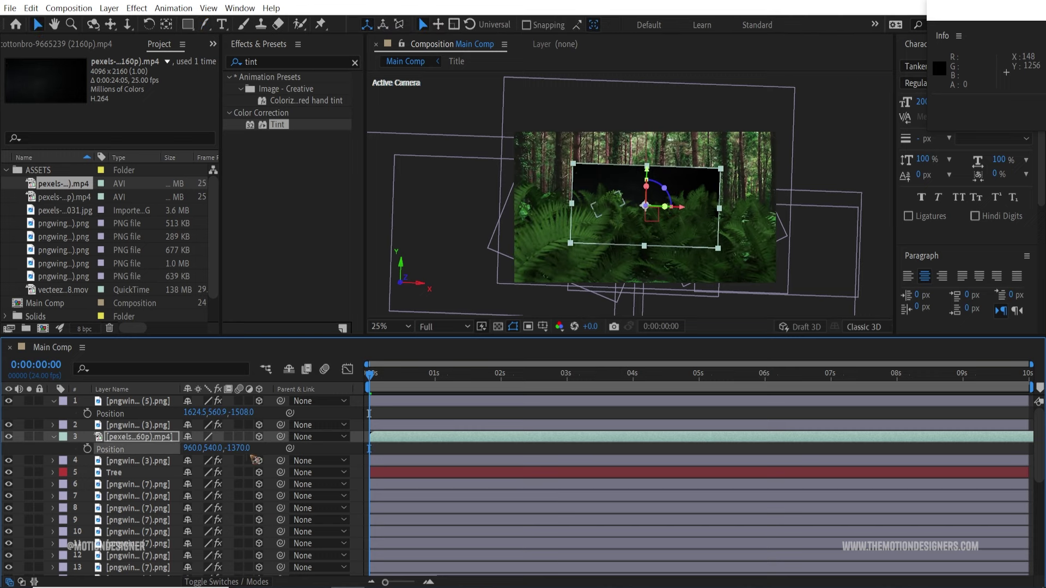
pyautogui.moveTo(101, 455); pyautogui.dragTo(16, 455)
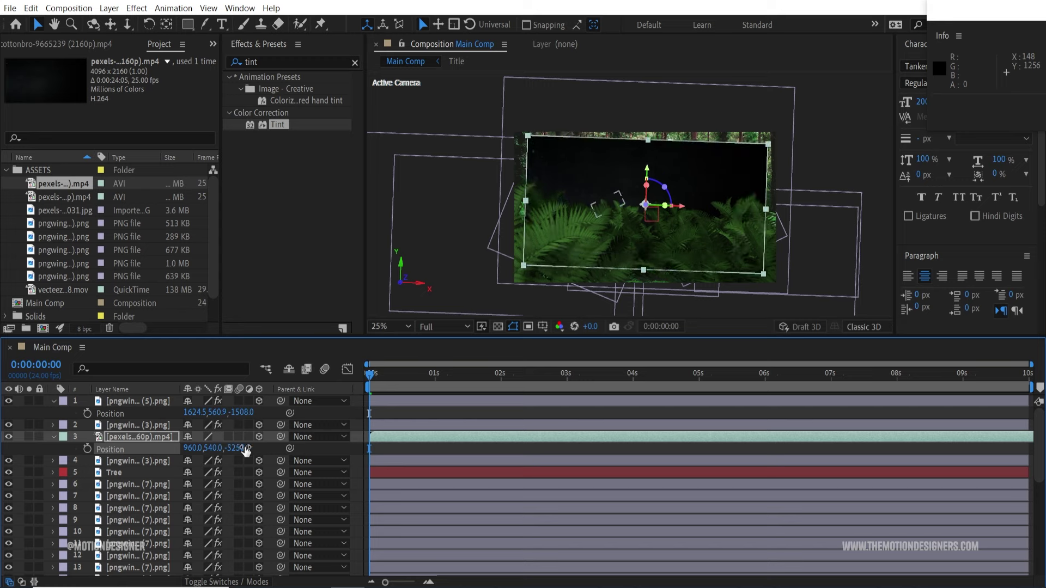
pyautogui.moveTo(250, 455); pyautogui.dragTo(147, 455)
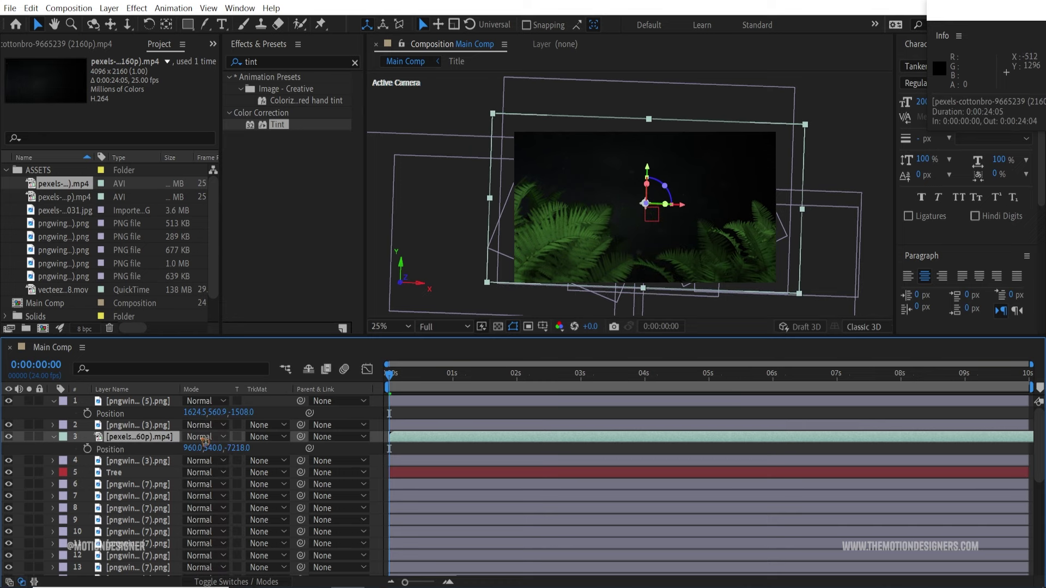
# Set the footage layer's blending mode to Screen and scrub to 0:00:02:02 to check it.
pyautogui.click(204, 438)
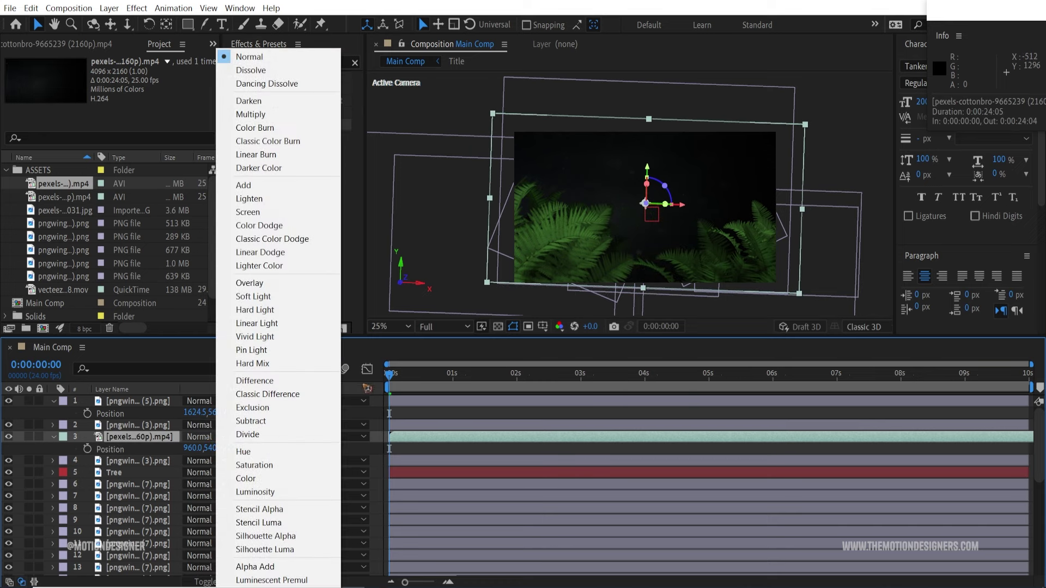
pyautogui.click(271, 213)
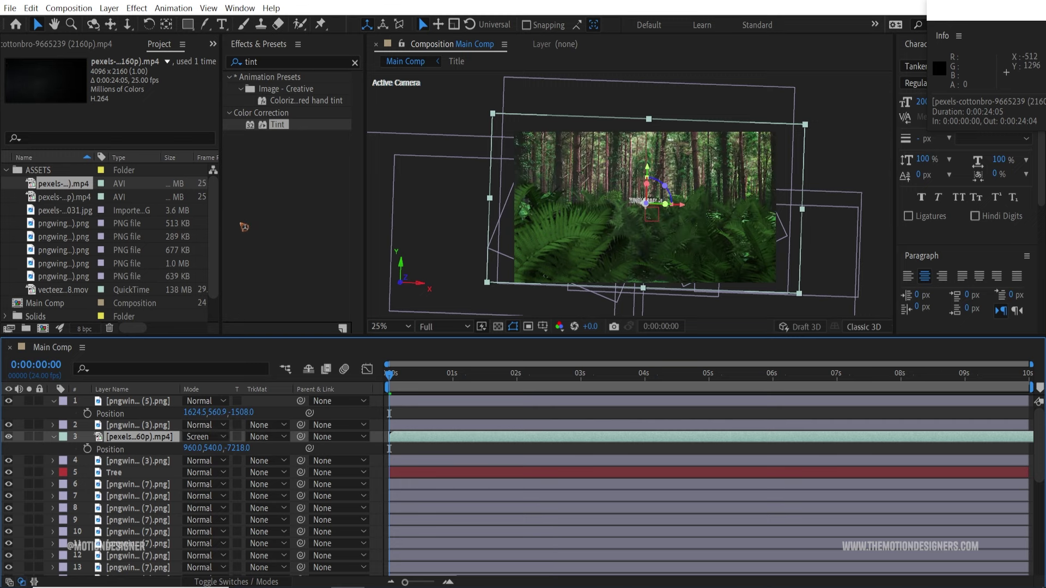
pyautogui.press('space')
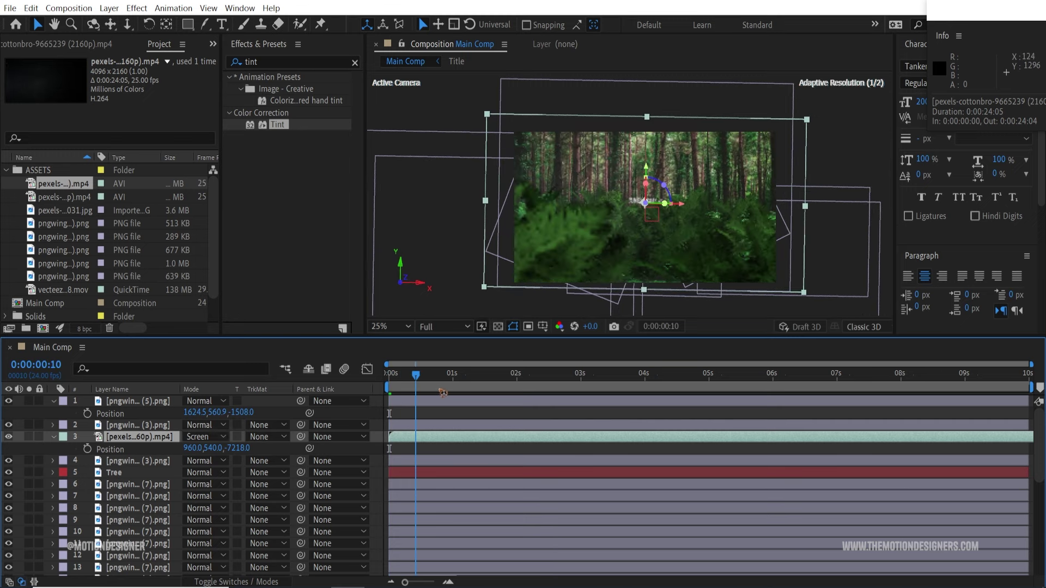
pyautogui.moveTo(549, 413); pyautogui.dragTo(525, 426)
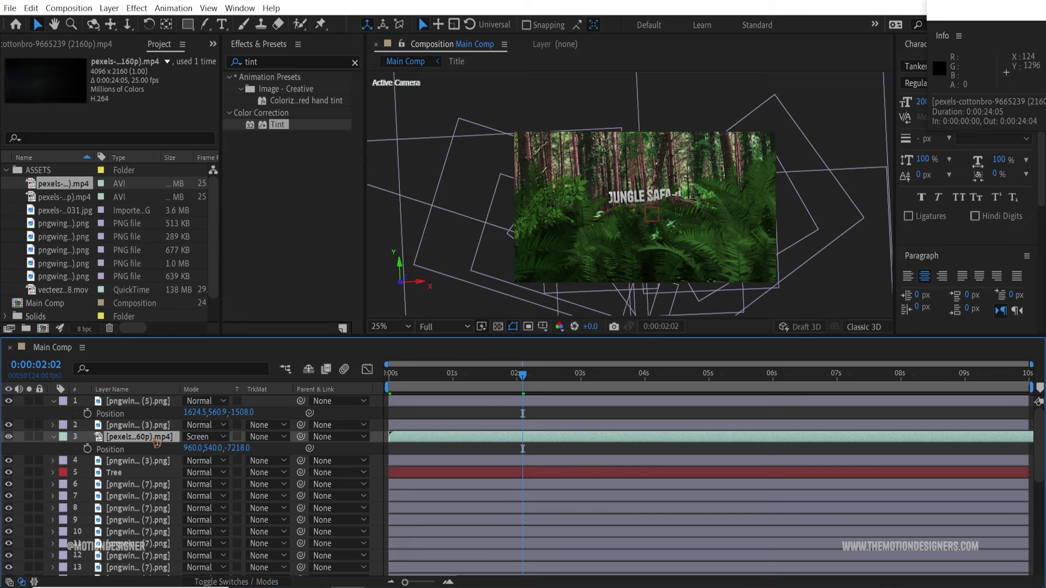
# Duplicate the Screen-blended footage layer and set the copy's Z position to -2727.
pyautogui.hotkey('ctrl', 'd')
pyautogui.press('p')
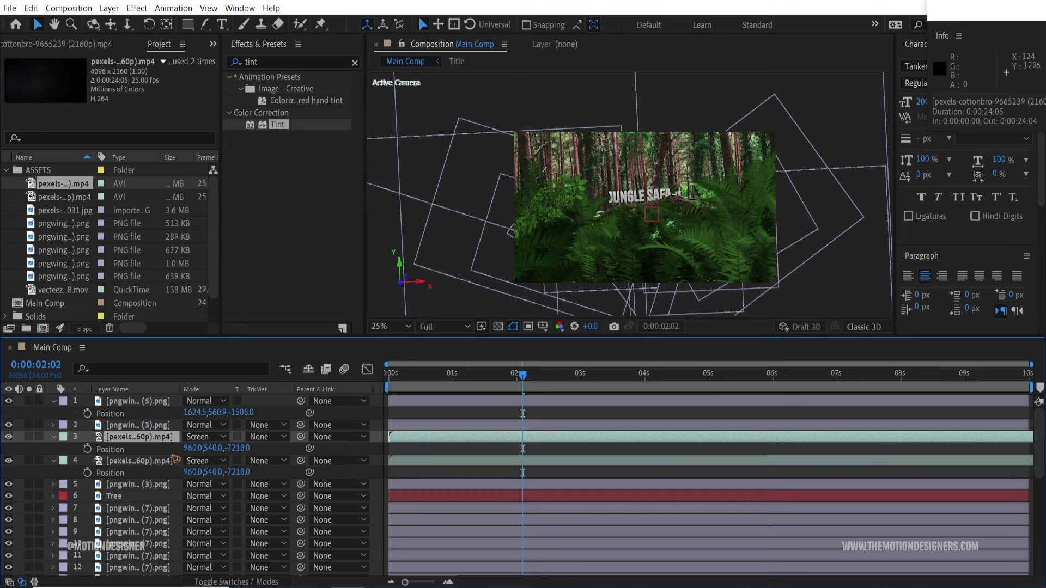
pyautogui.moveTo(244, 448); pyautogui.dragTo(8, 459)
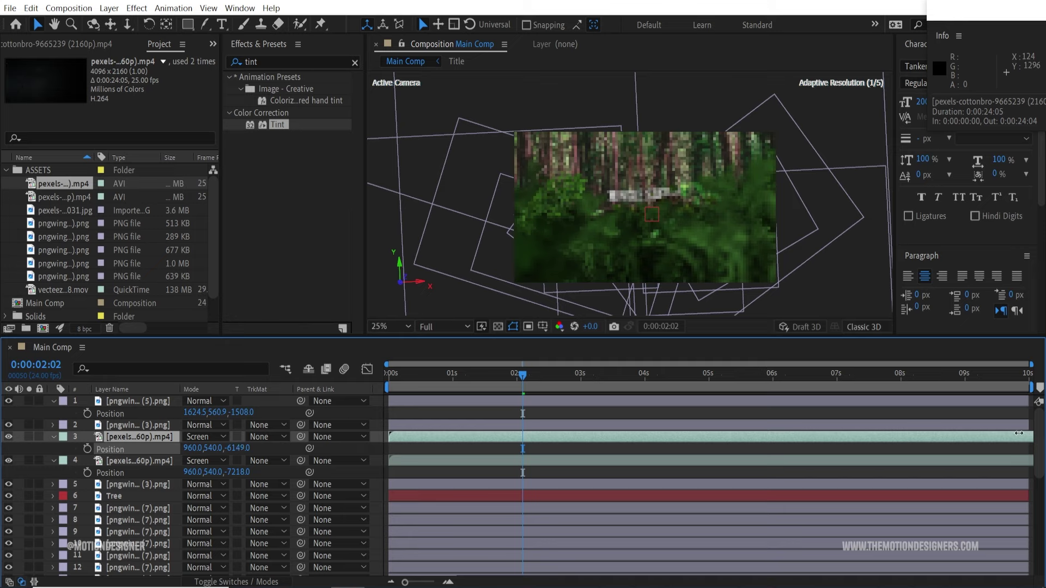
pyautogui.moveTo(1019, 433); pyautogui.dragTo(1003, 434)
pyautogui.moveTo(240, 449); pyautogui.dragTo(1042, 449)
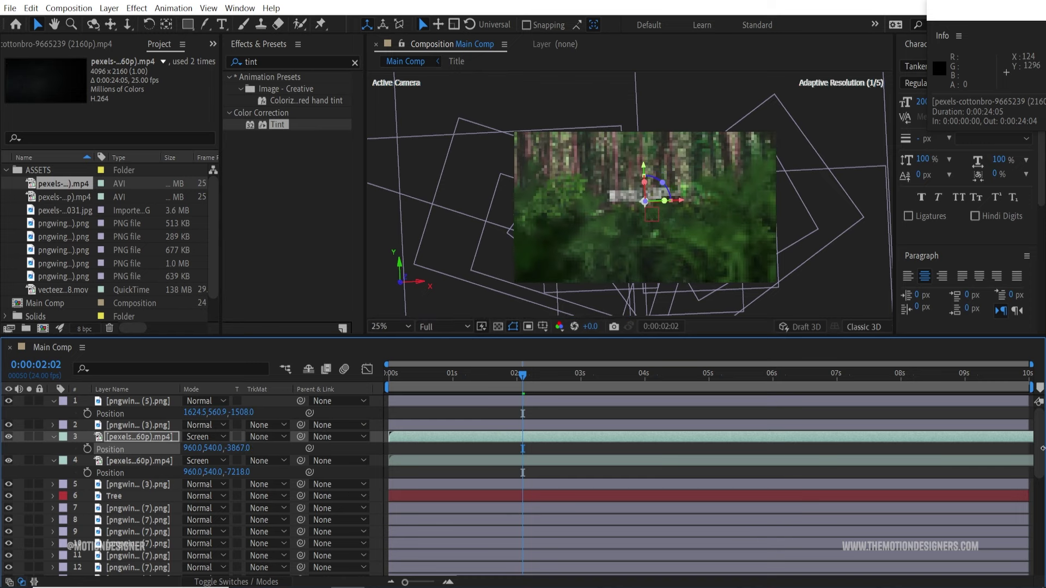
pyautogui.moveTo(958, 451); pyautogui.dragTo(533, 458)
pyautogui.moveTo(622, 460); pyautogui.dragTo(429, 406)
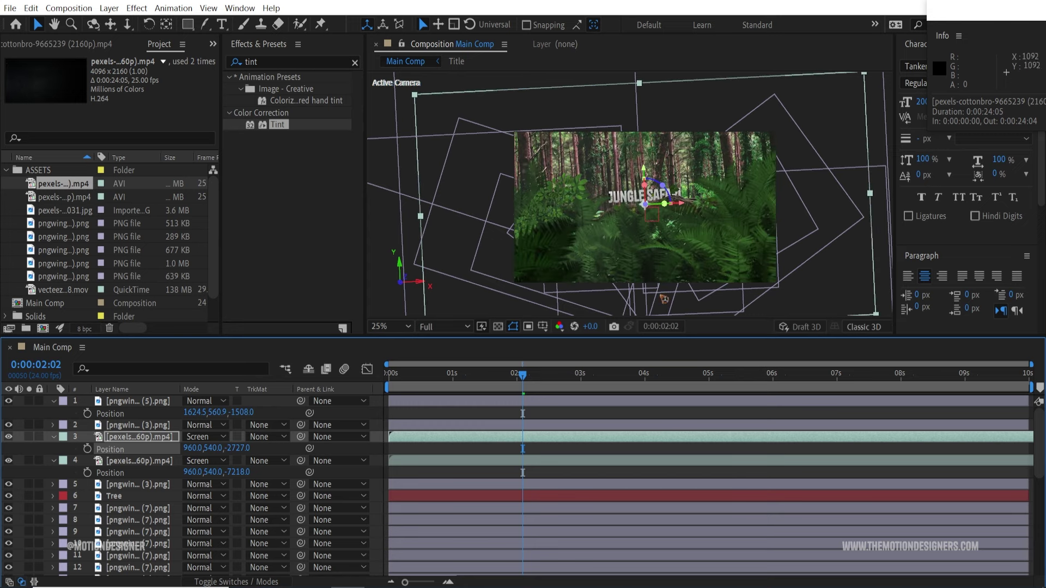
# Slide the duplicated footage earlier in time to an in point of -0:00:13:22, and preview the comp from the start.
pyautogui.moveTo(777, 441); pyautogui.dragTo(693, 441)
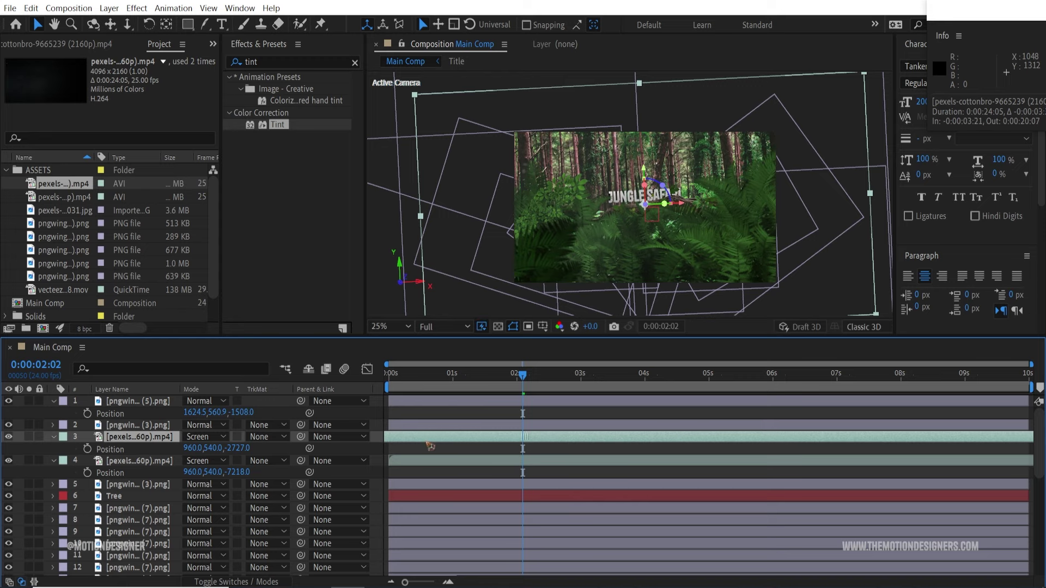
pyautogui.moveTo(431, 446); pyautogui.dragTo(689, 453)
pyautogui.moveTo(750, 443); pyautogui.dragTo(508, 446)
pyautogui.press('Home')
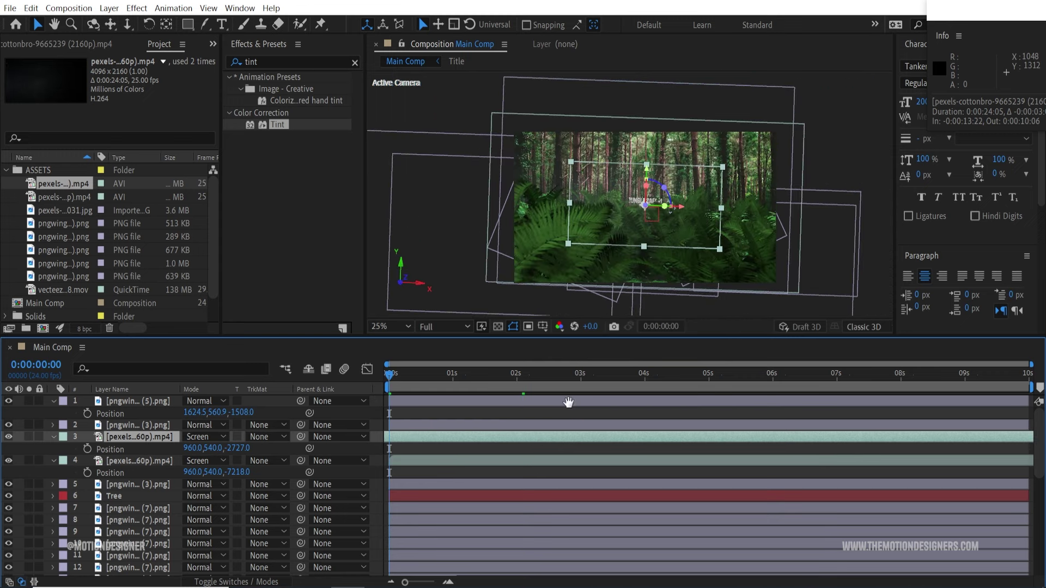
pyautogui.press('space')
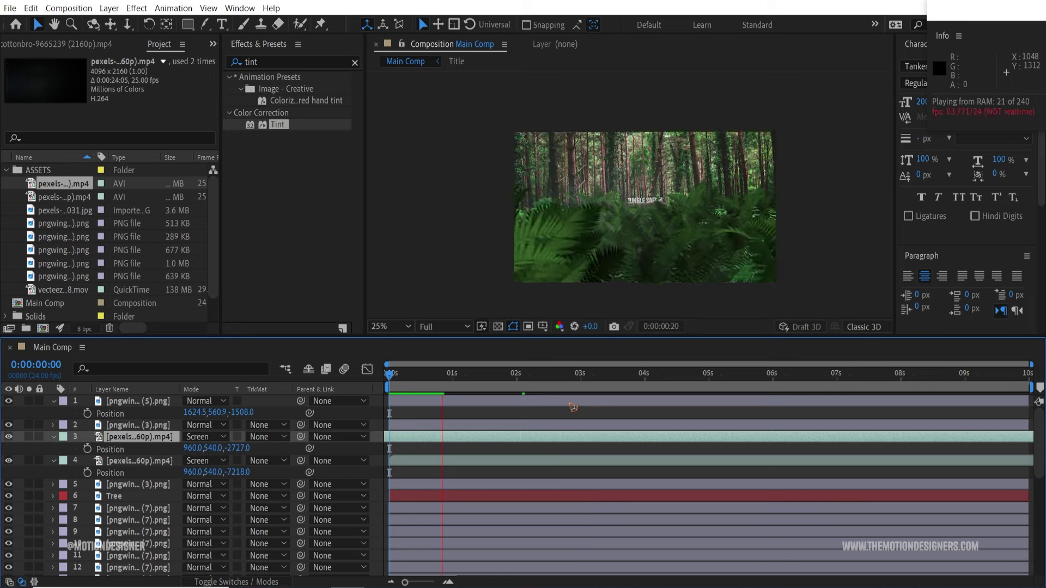
pyautogui.press('space')
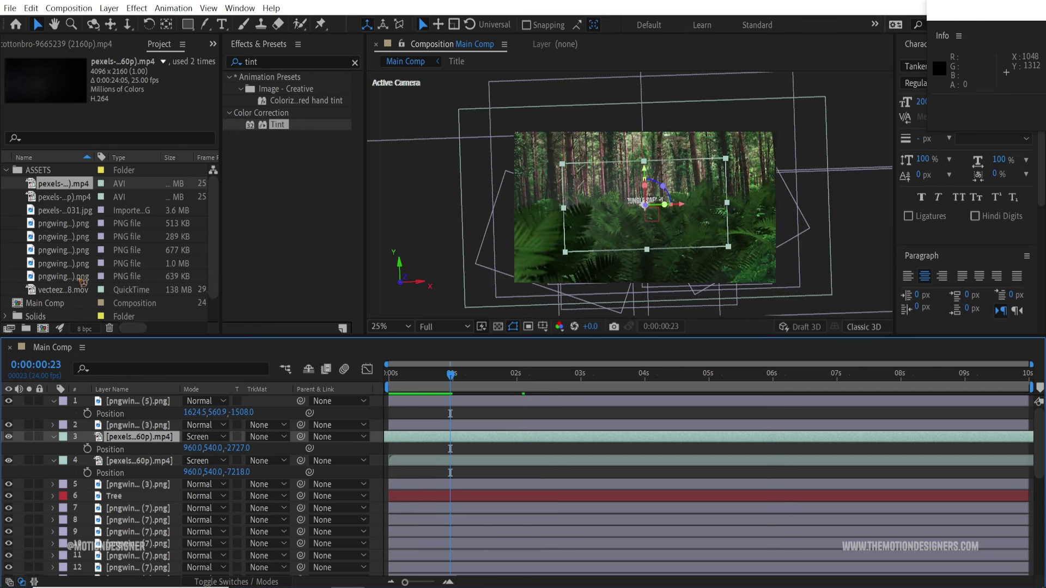
pyautogui.click(61, 197)
pyautogui.moveTo(74, 203); pyautogui.dragTo(186, 478)
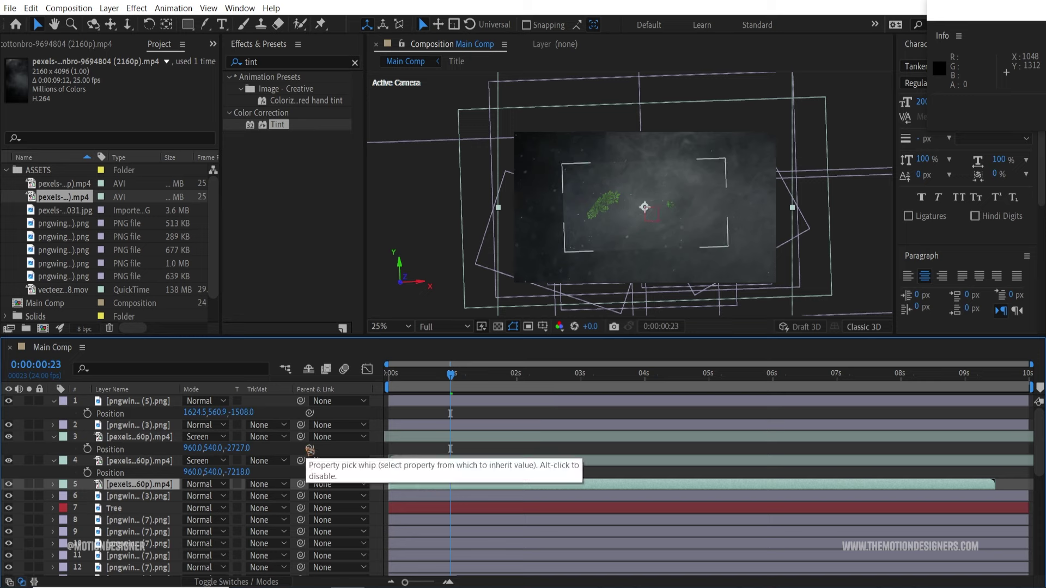
pyautogui.press('F4')
pyautogui.click(259, 484)
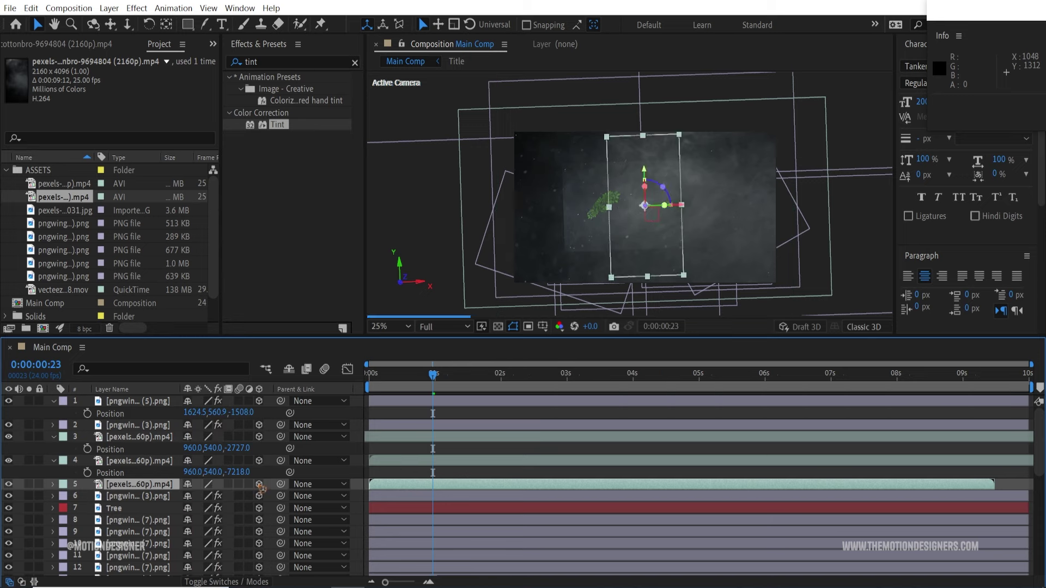
# At 0:00:04:00, set the new footage layer's Z orientation to 90° and its Z position to -1714.
pyautogui.moveTo(434, 376); pyautogui.dragTo(476, 383)
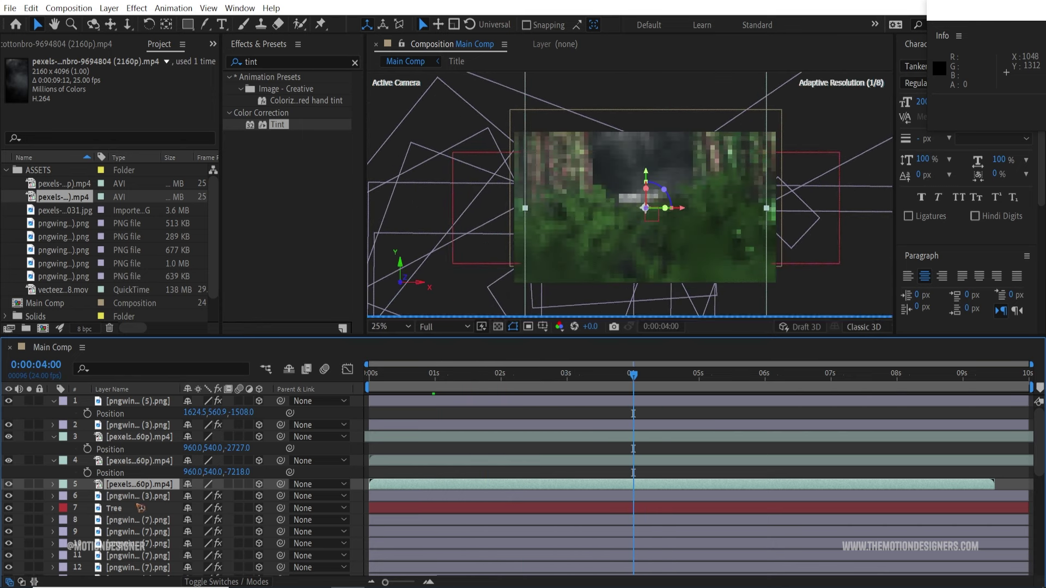
pyautogui.press('r')
pyautogui.moveTo(218, 500); pyautogui.dragTo(279, 498)
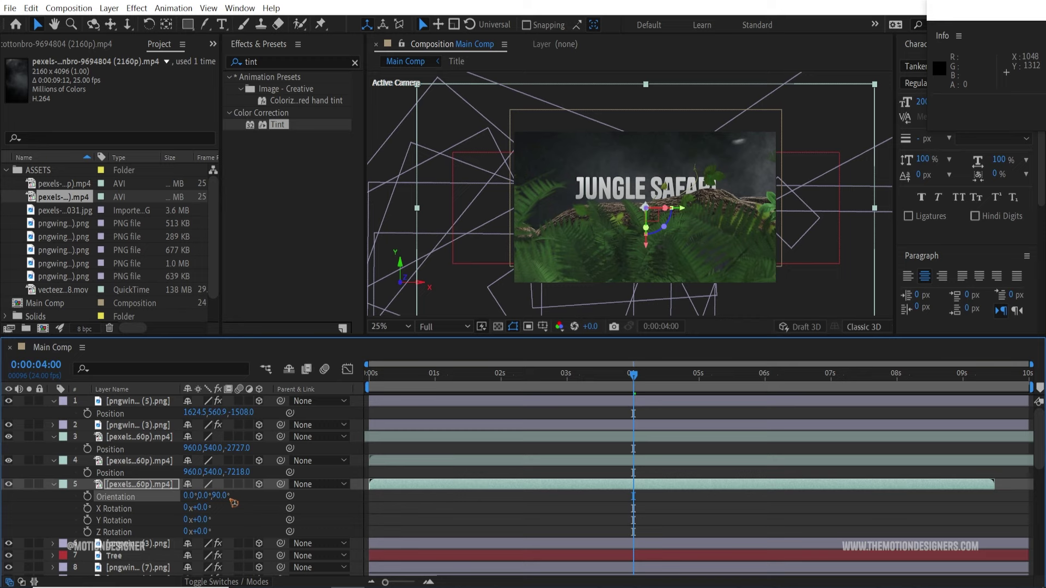
pyautogui.press('p')
pyautogui.moveTo(232, 496)
pyautogui.mouseDown()
pyautogui.moveTo(179, 497)
pyautogui.moveTo(240, 499)
pyautogui.mouseUp()
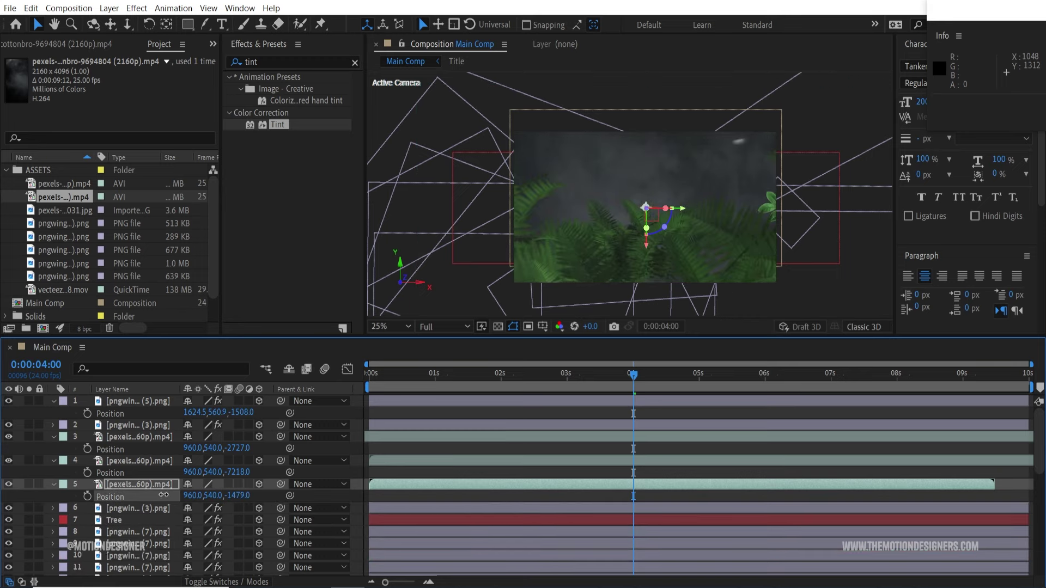
pyautogui.moveTo(163, 495); pyautogui.dragTo(65, 497)
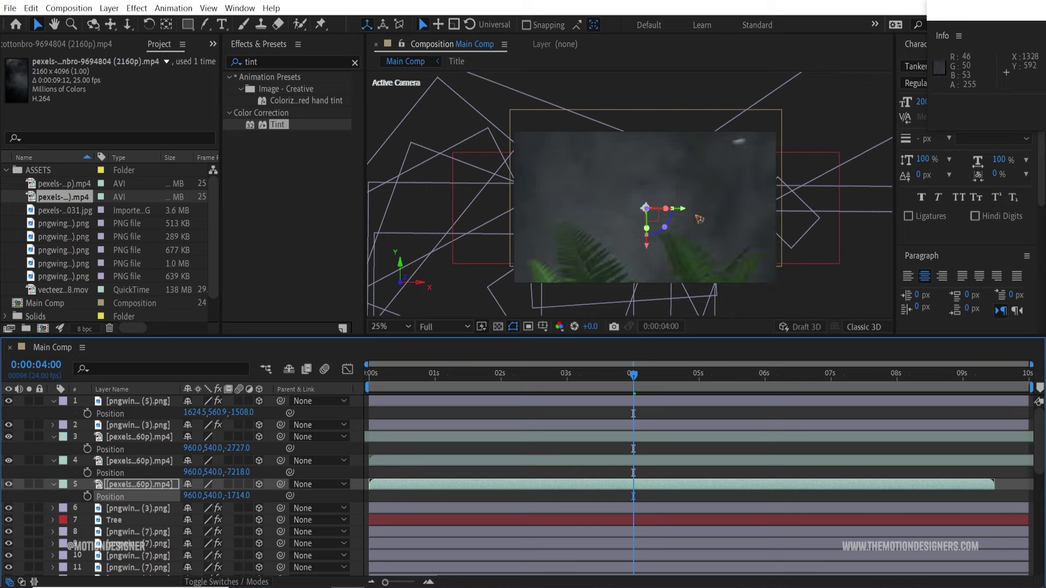
# Scale the rotated footage layer down to about 63% and set its blending mode to Screen.
pyautogui.press(',')
pyautogui.moveTo(879, 205); pyautogui.dragTo(788, 210)
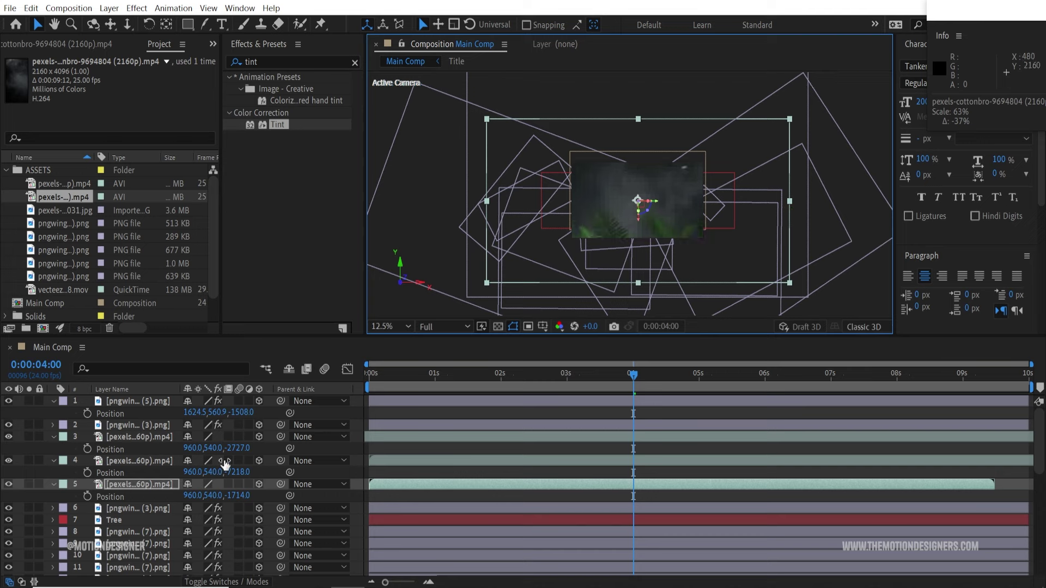
pyautogui.press('F4')
pyautogui.click(199, 485)
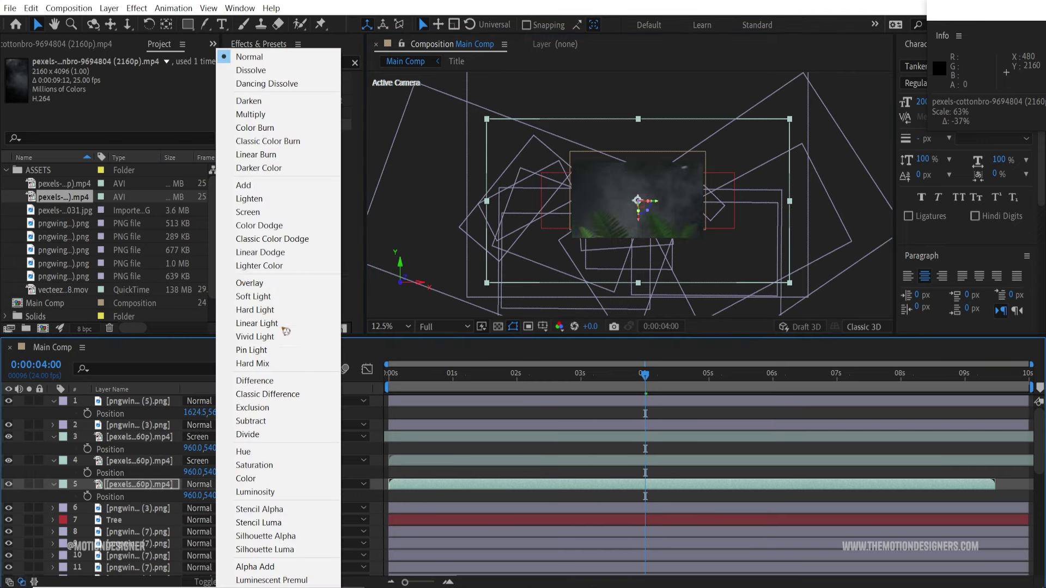
pyautogui.click(248, 212)
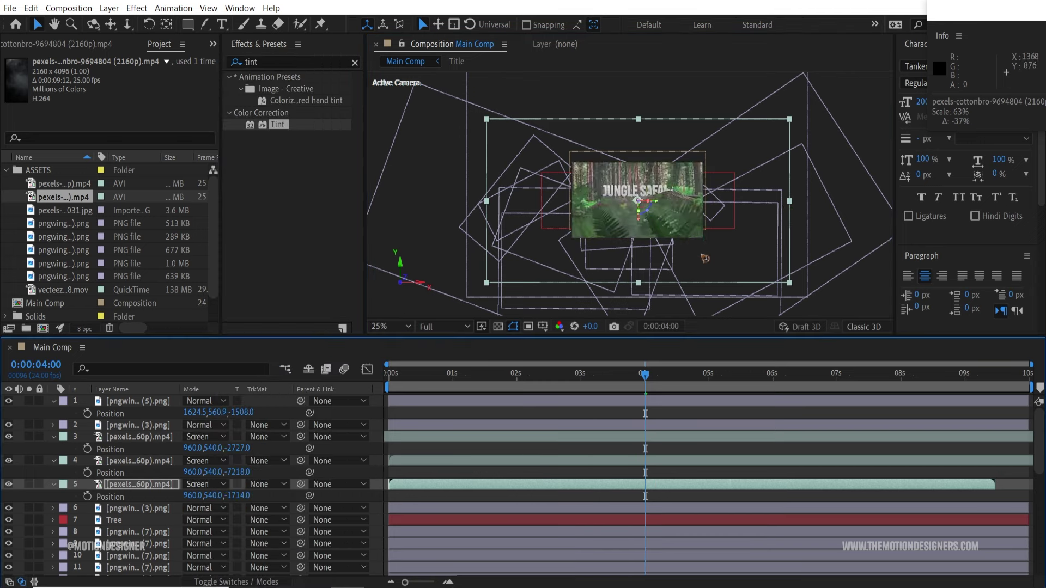
# Preview the comp from the start to check the rotated Screen footage over the jungle scene.
pyautogui.scroll(1, 706, 259)
pyautogui.press('Home')
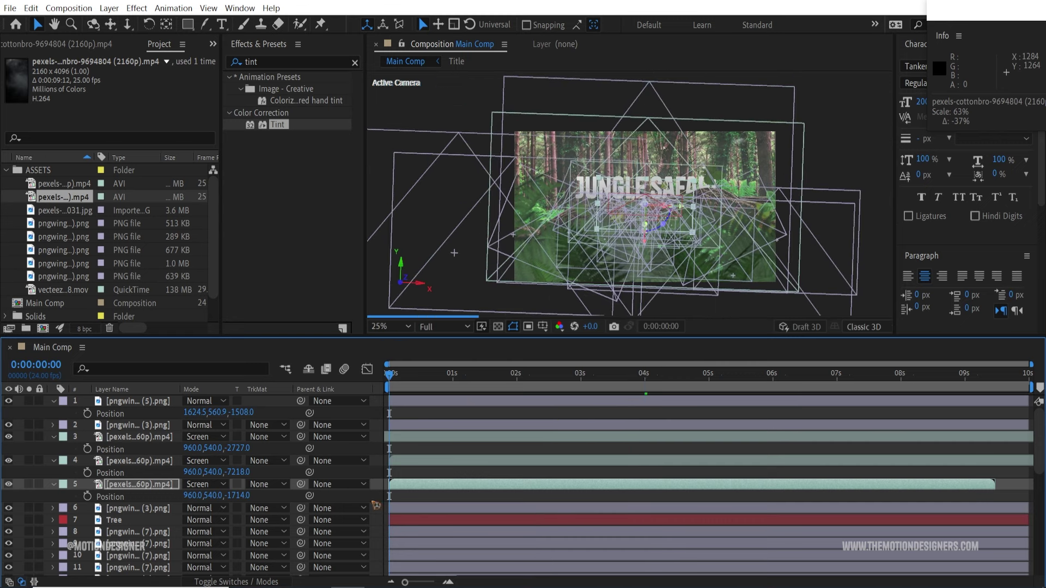
pyautogui.press('space')
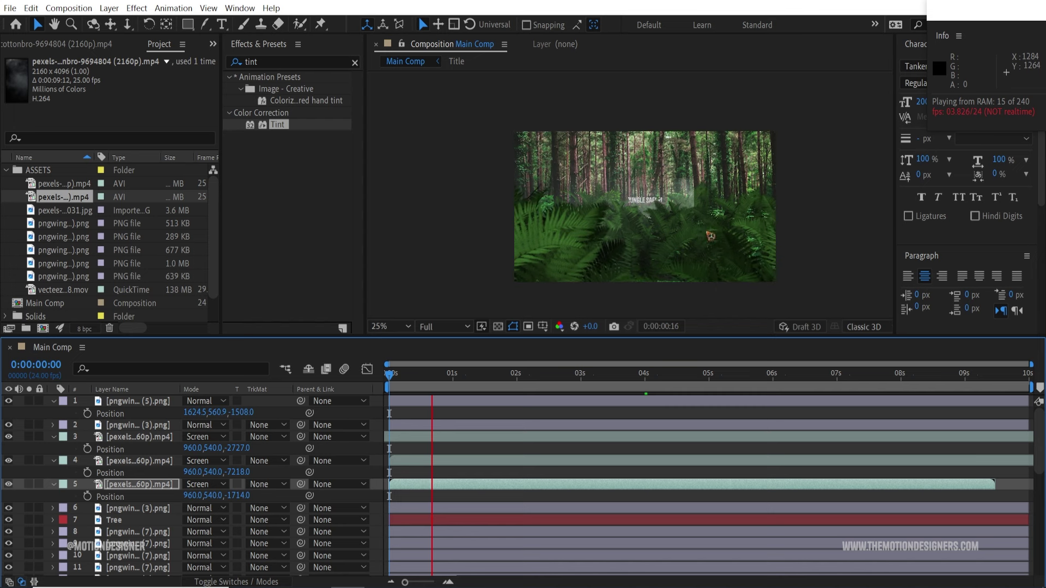
pyautogui.press('space')
pyautogui.scroll(2, 764, 252)
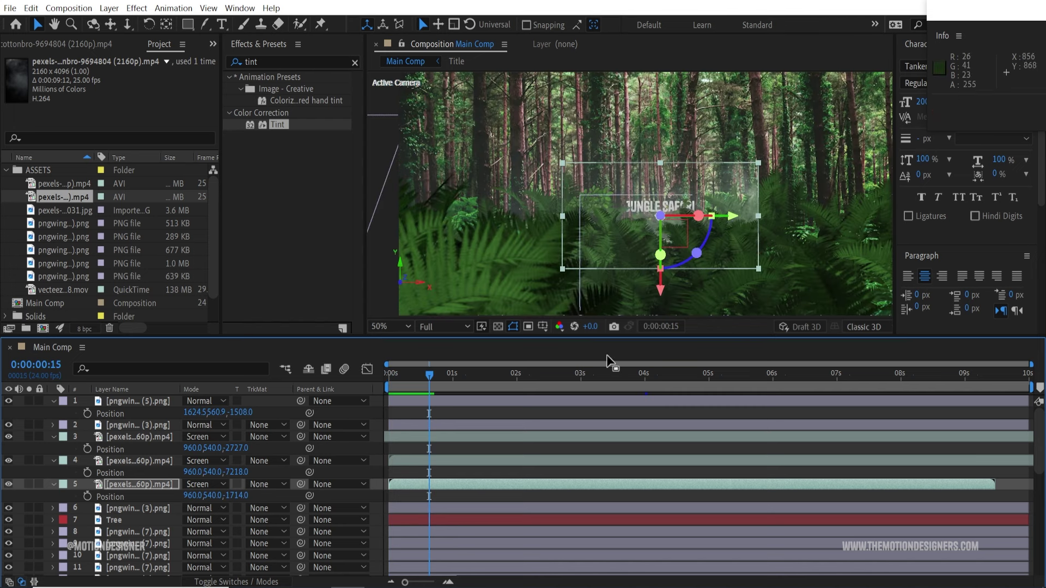
pyautogui.click(479, 414)
pyautogui.press('space')
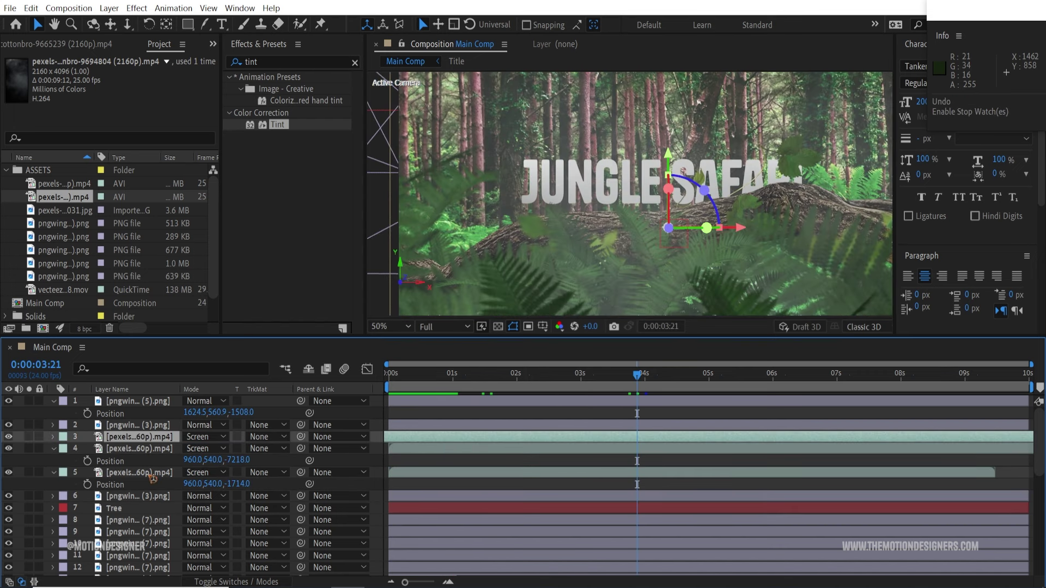
# Toggle the rotated footage layer's visibility off and on to compare the title scene with and without it.
pyautogui.click(148, 474)
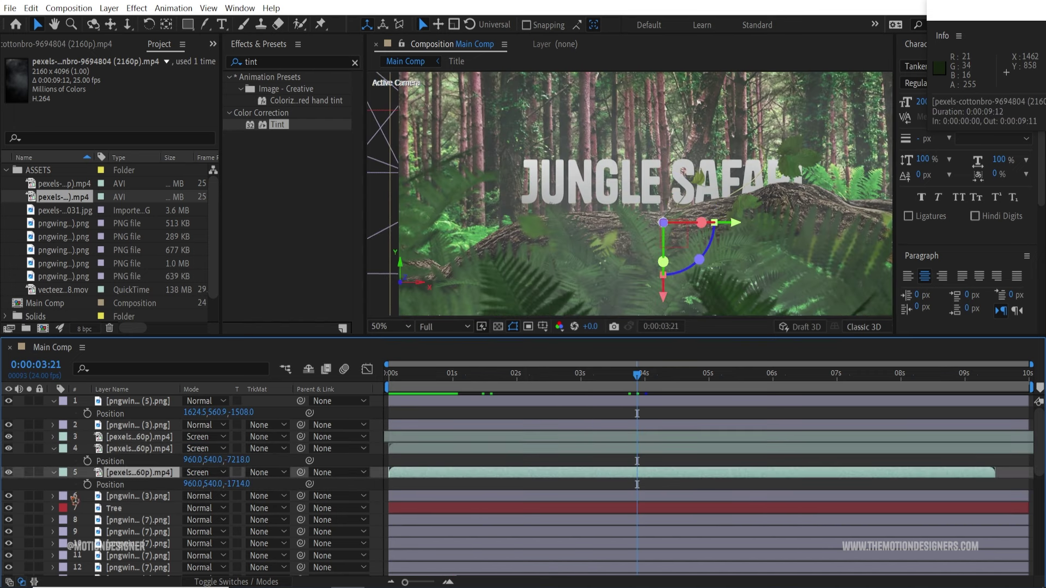
pyautogui.click(8, 472)
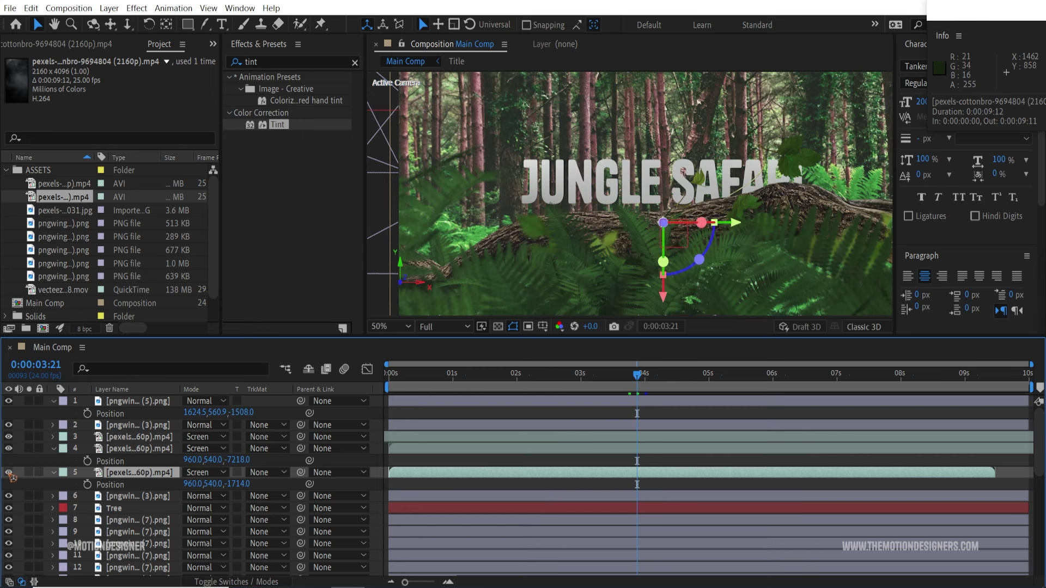
pyautogui.click(9, 473)
# Keyframe the rotated footage layer's opacity at 100% at 0:00:04:00 and 0% at 0:00:01:18.
pyautogui.moveTo(569, 381); pyautogui.dragTo(648, 390)
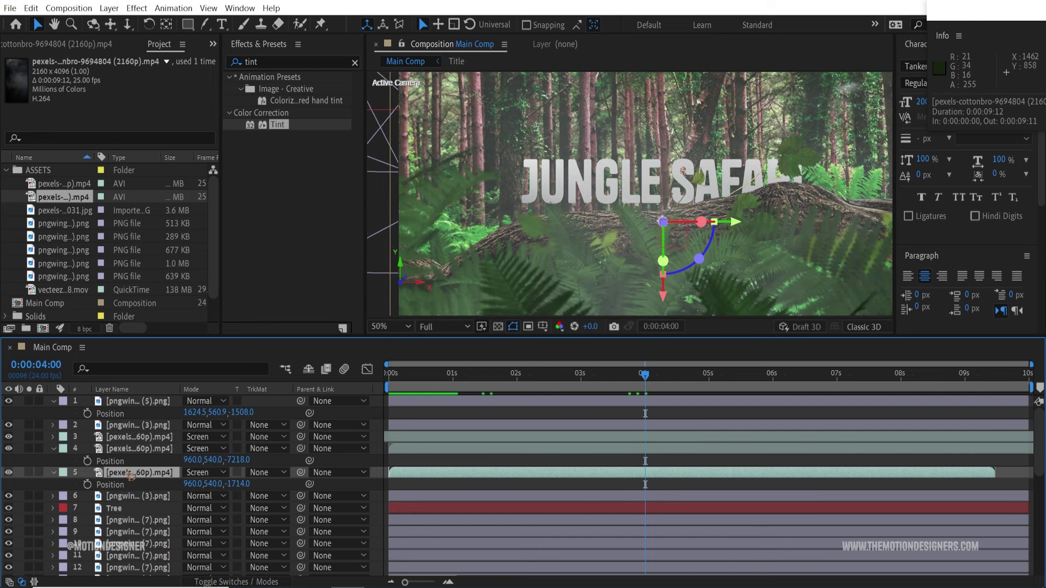
pyautogui.press('t')
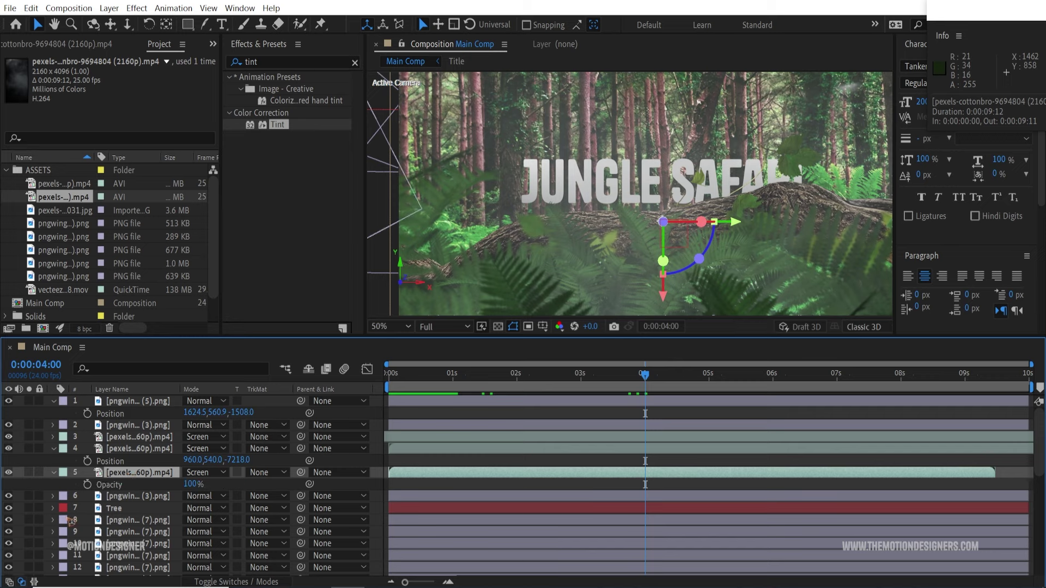
pyautogui.click(87, 485)
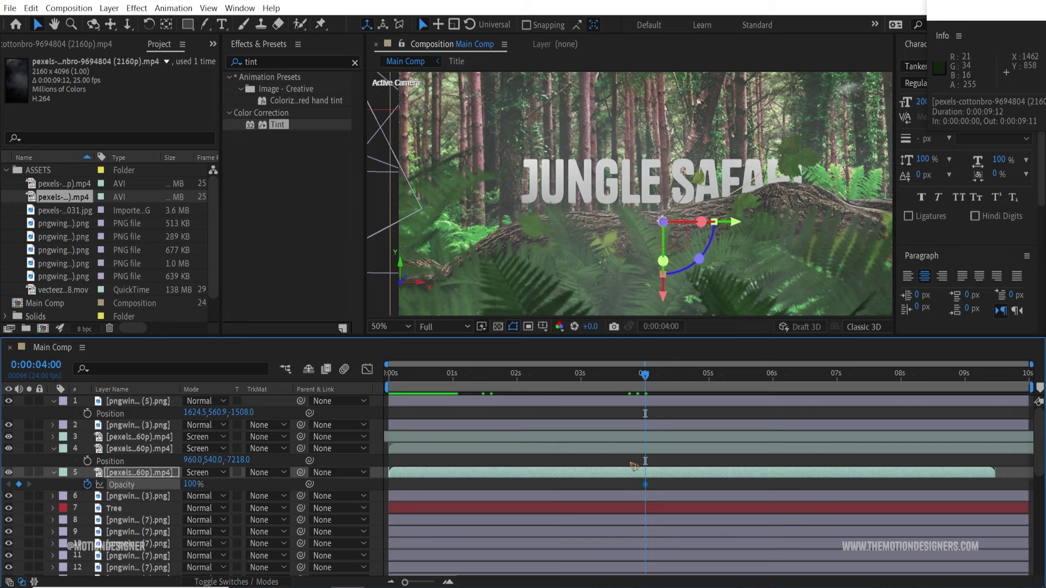
pyautogui.moveTo(645, 376); pyautogui.dragTo(501, 394)
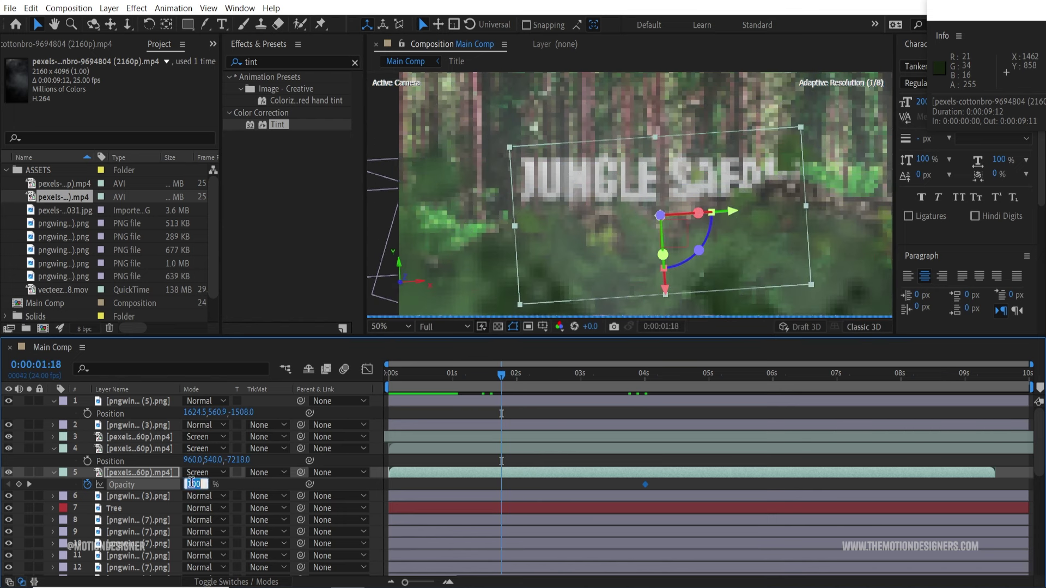
pyautogui.write('0')
pyautogui.press('Return')
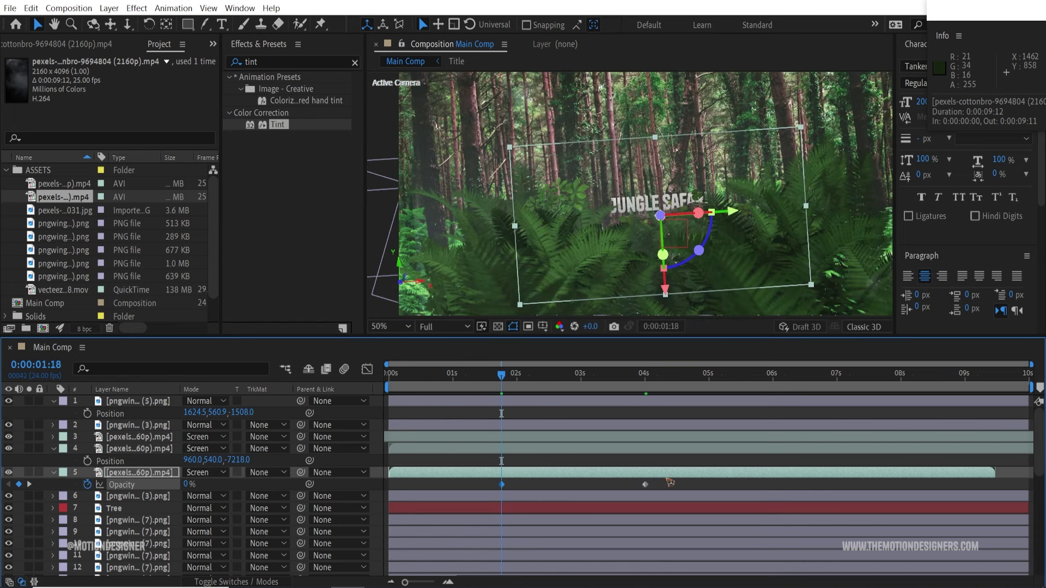
# Easy-ease the opacity keyframes, slide the layer about 14 frames later with its fade-in kept near 0:00:01:18, and preview it.
pyautogui.moveTo(676, 484); pyautogui.dragTo(429, 495)
pyautogui.moveTo(578, 481); pyautogui.dragTo(616, 481)
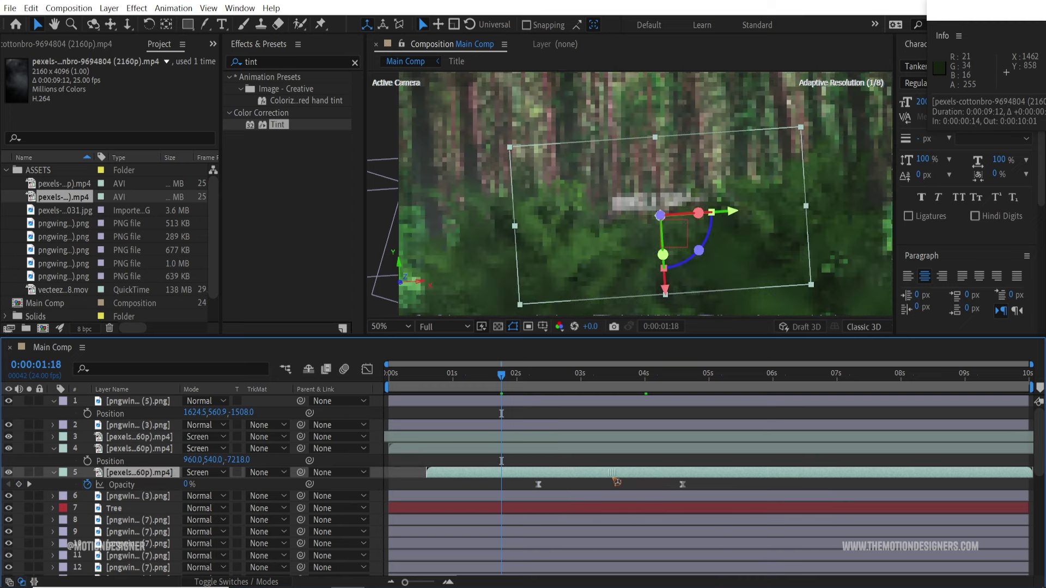
pyautogui.moveTo(709, 483); pyautogui.dragTo(504, 485)
pyautogui.click(604, 489)
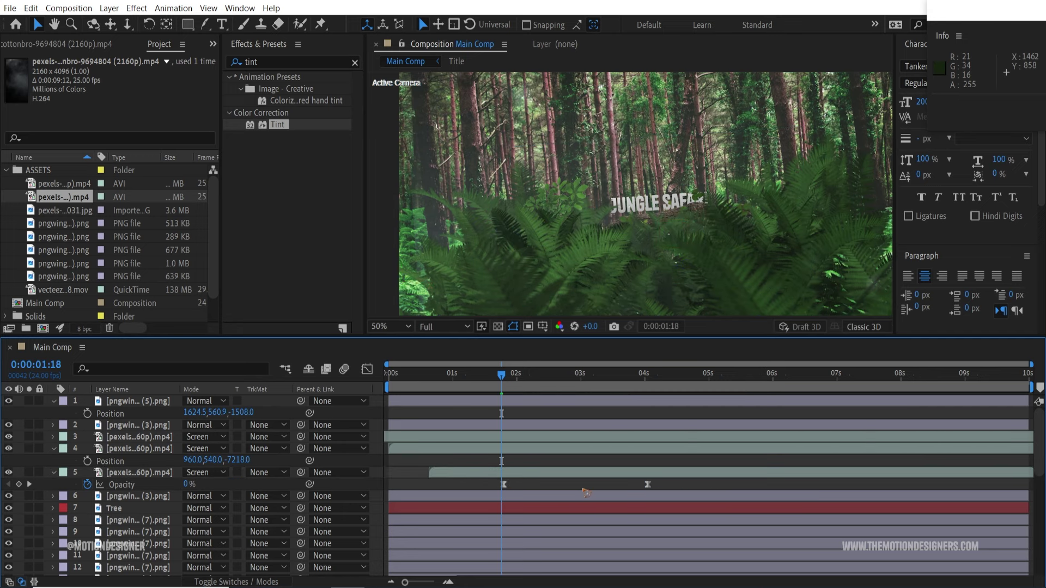
pyautogui.press('space')
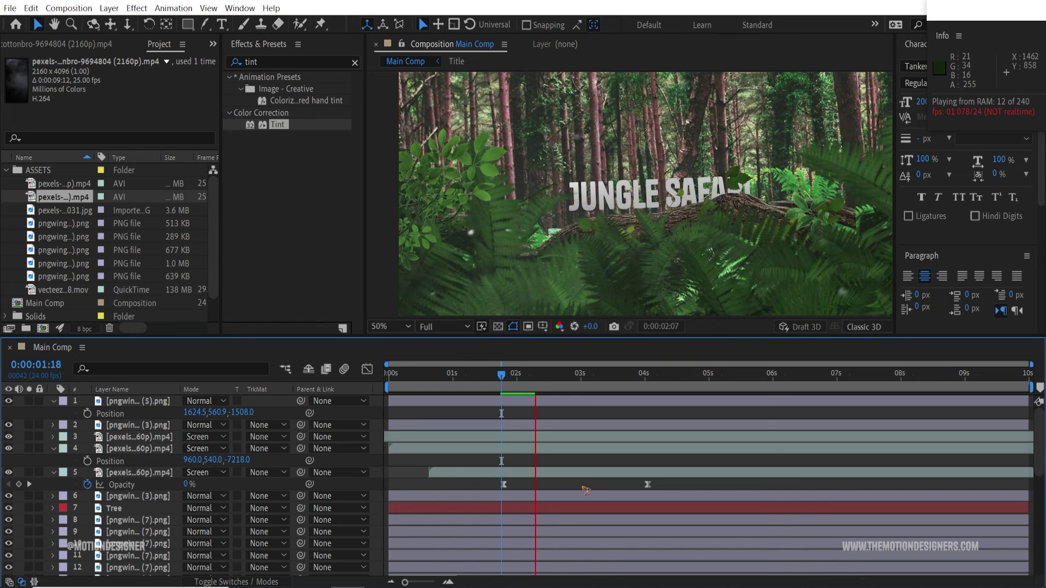
# Add the vecteezy .mov bat footage below the top fern layer, solo it and preview it over the transparency grid.
pyautogui.press('Home')
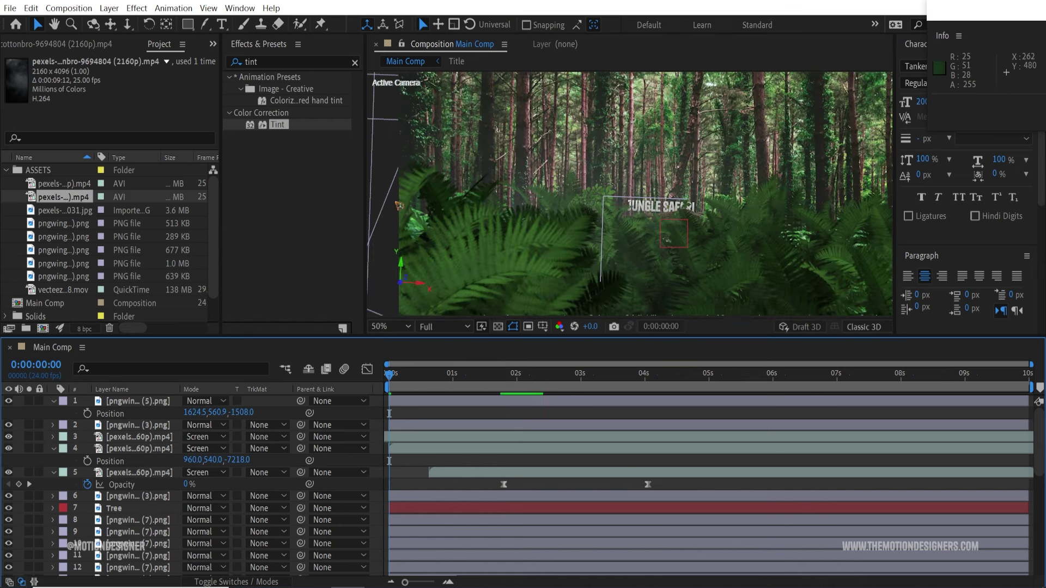
pyautogui.click(110, 290)
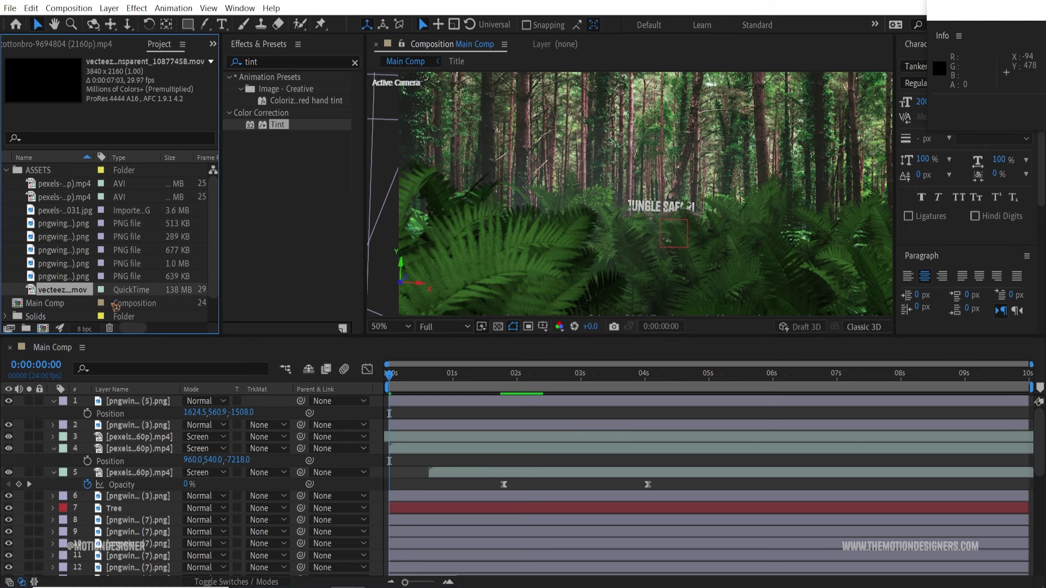
pyautogui.moveTo(80, 295); pyautogui.dragTo(156, 415)
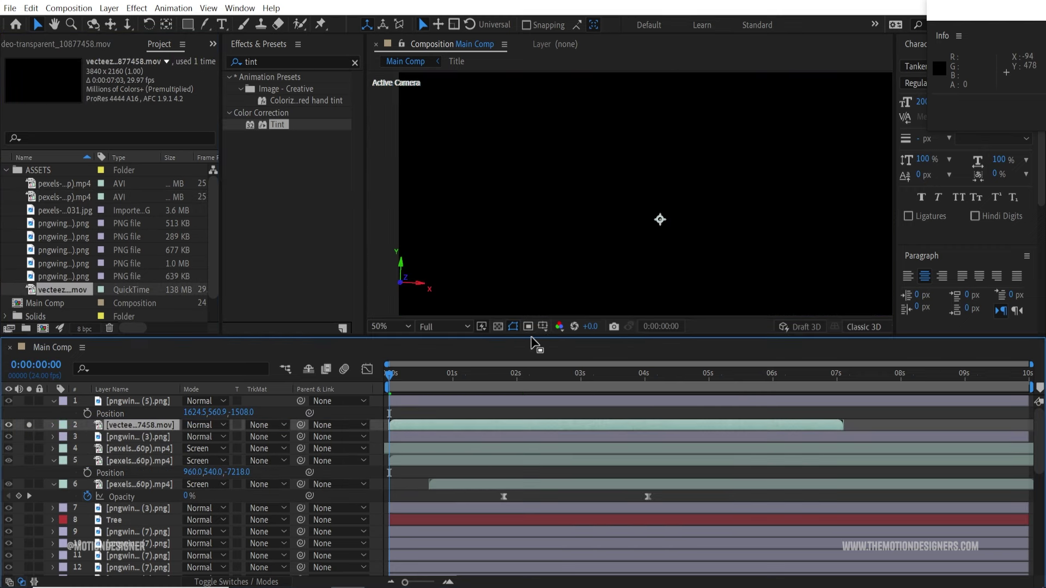
pyautogui.click(498, 327)
pyautogui.press('space')
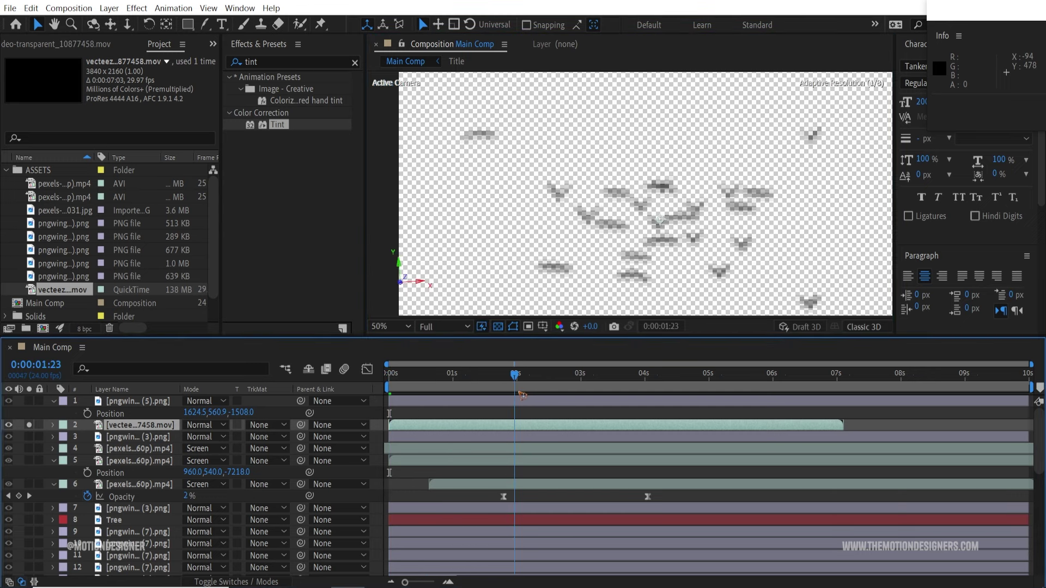
pyautogui.press('space')
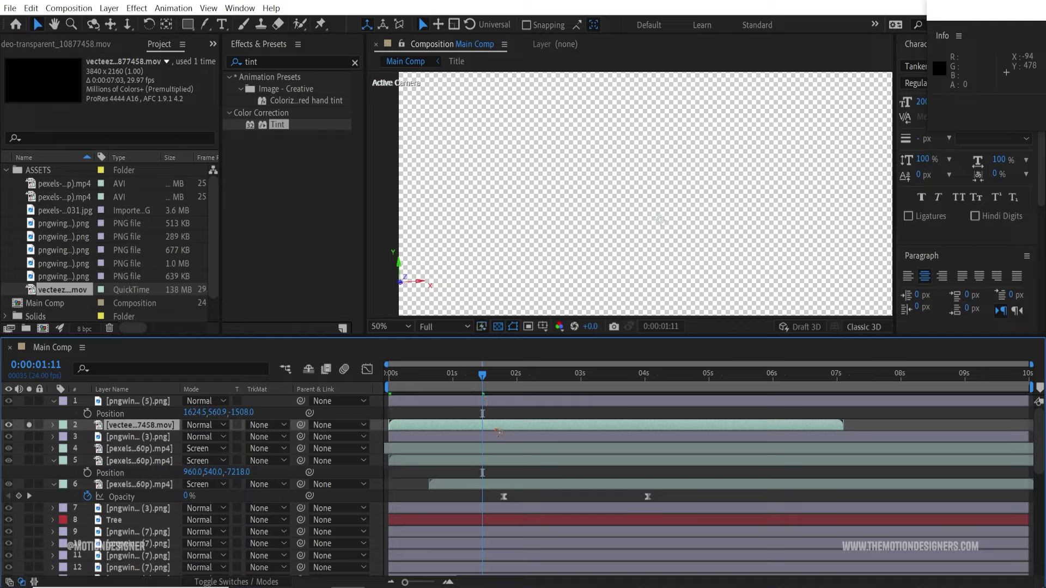
# Trim the bat footage to run from 0:00:01:11 to 0:00:02:20, unsolo it and make it a 3D layer.
pyautogui.hotkey('alt', '[')
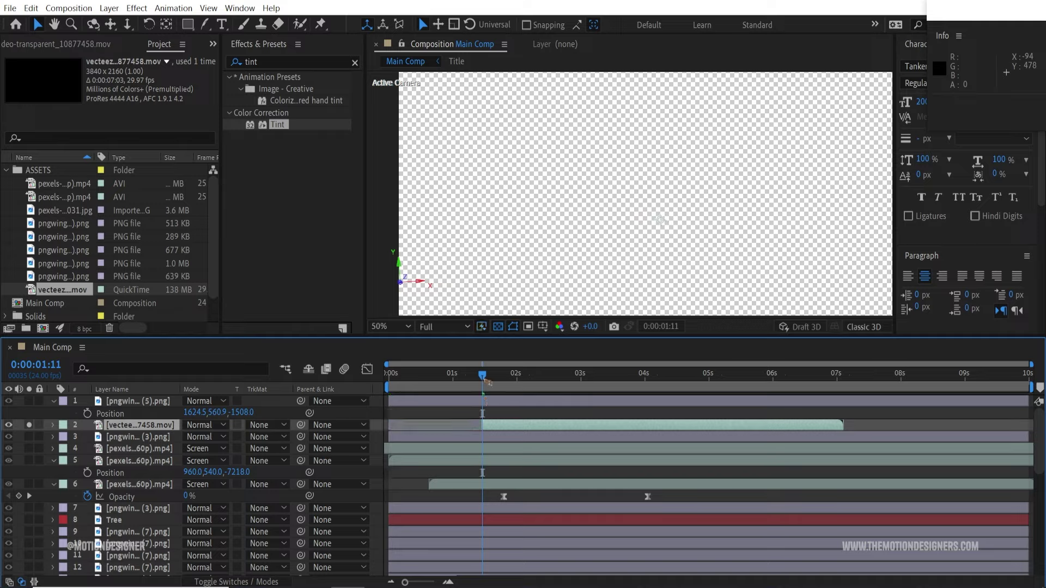
pyautogui.moveTo(486, 382); pyautogui.dragTo(574, 392)
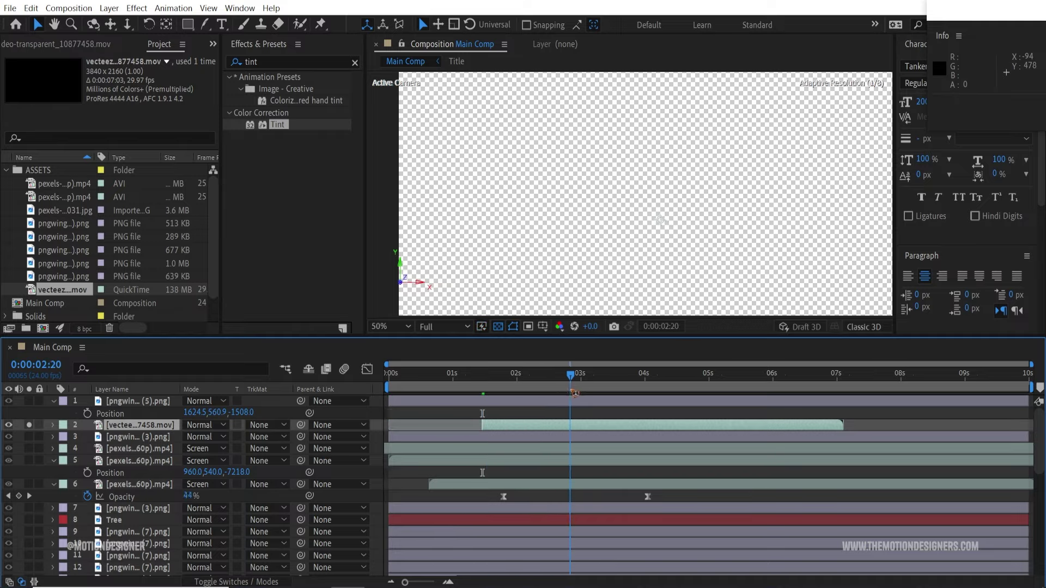
pyautogui.hotkey('alt', ']')
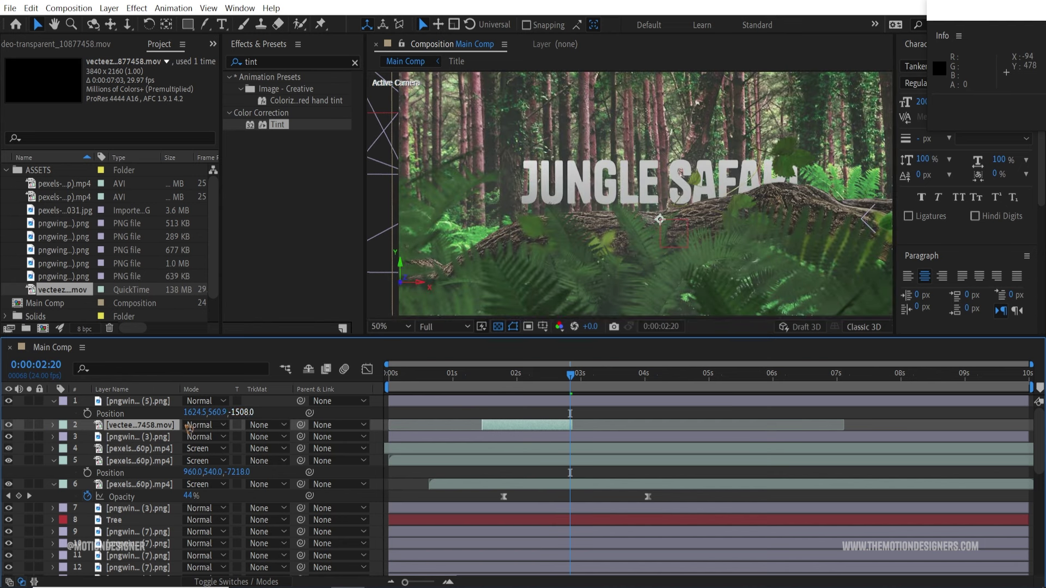
pyautogui.press('F4')
pyautogui.click(260, 427)
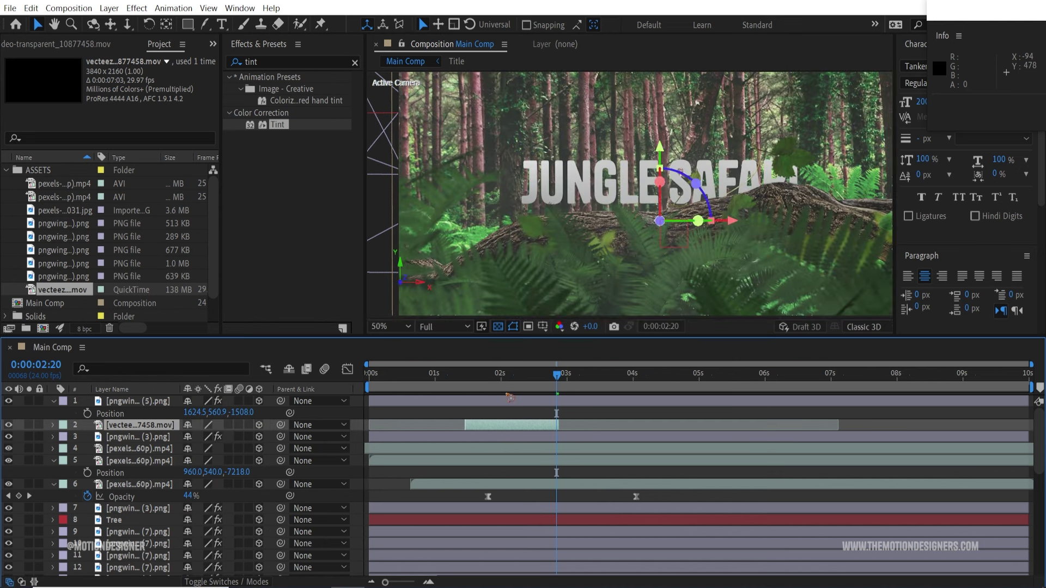
# Slide the bat footage later to start at about 0:00:02:05 and check it around 0:00:02:22.
pyautogui.click(452, 376)
pyautogui.moveTo(521, 426); pyautogui.dragTo(571, 426)
pyautogui.moveTo(453, 375); pyautogui.dragTo(556, 395)
pyautogui.press('space')
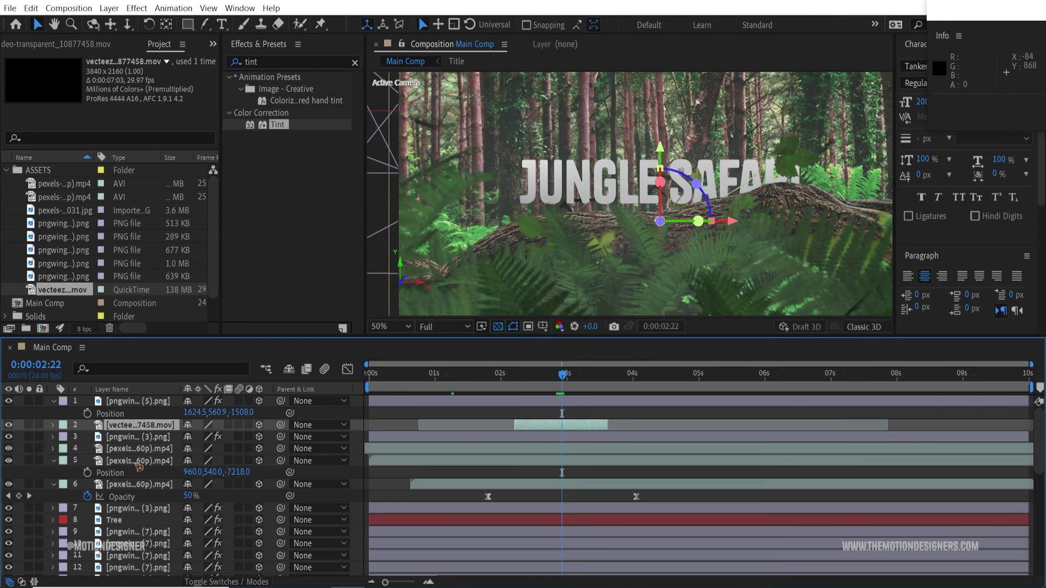
# Set the bat footage's Z position to -1501, slide it earlier to an in point of 0:00:01:14, and check it at 0:00:02:06.
pyautogui.hotkey('shift', 'p')
pyautogui.moveTo(229, 436); pyautogui.dragTo(80, 436)
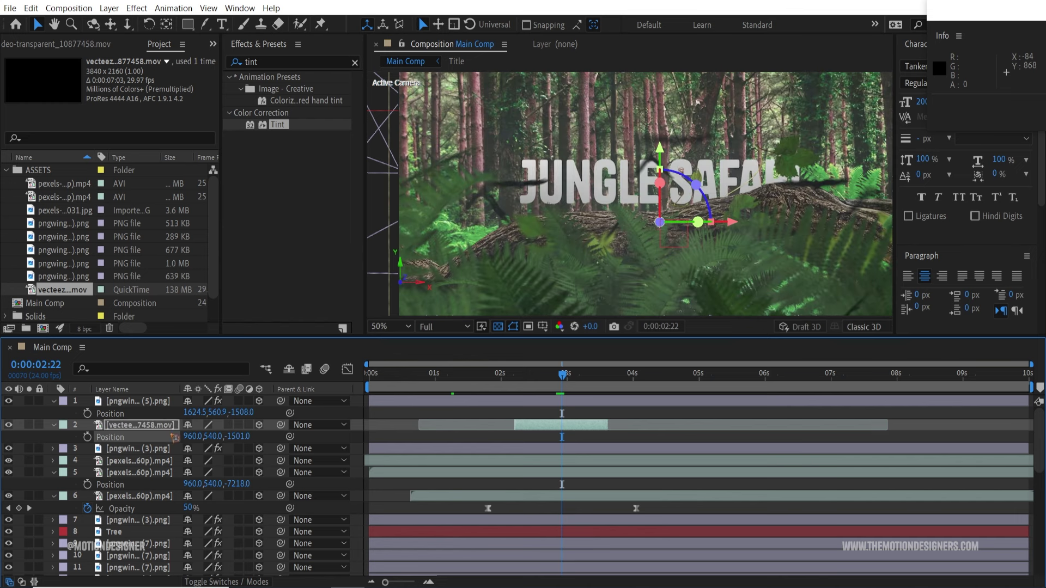
pyautogui.click(480, 374)
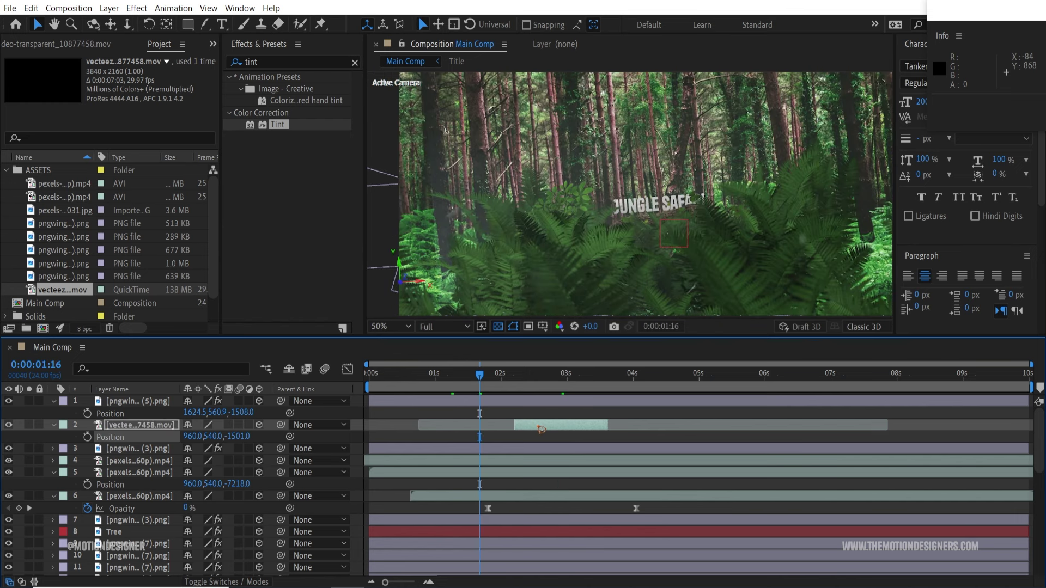
pyautogui.moveTo(541, 430); pyautogui.dragTo(507, 430)
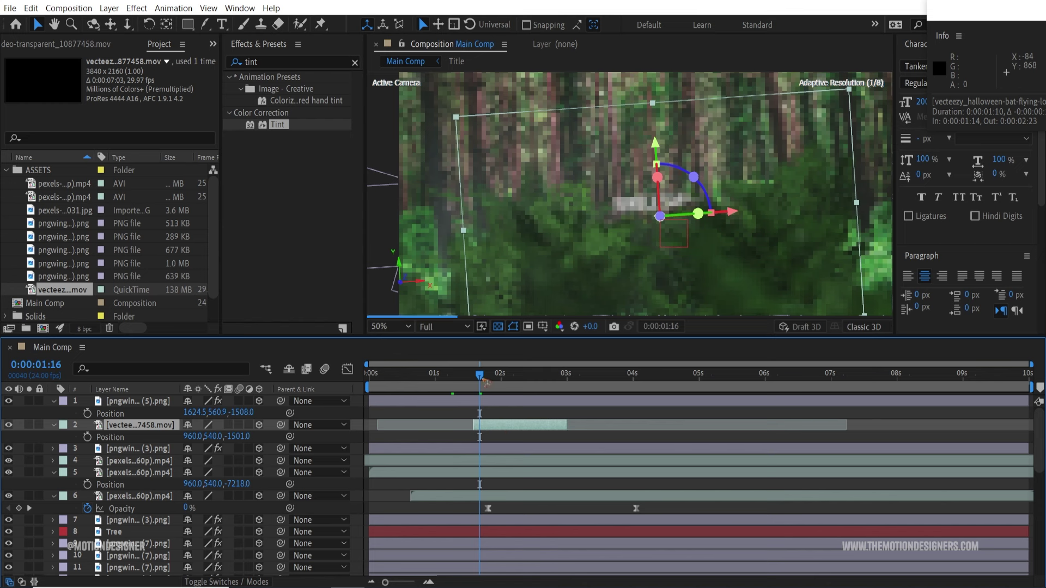
pyautogui.moveTo(480, 375); pyautogui.dragTo(518, 376)
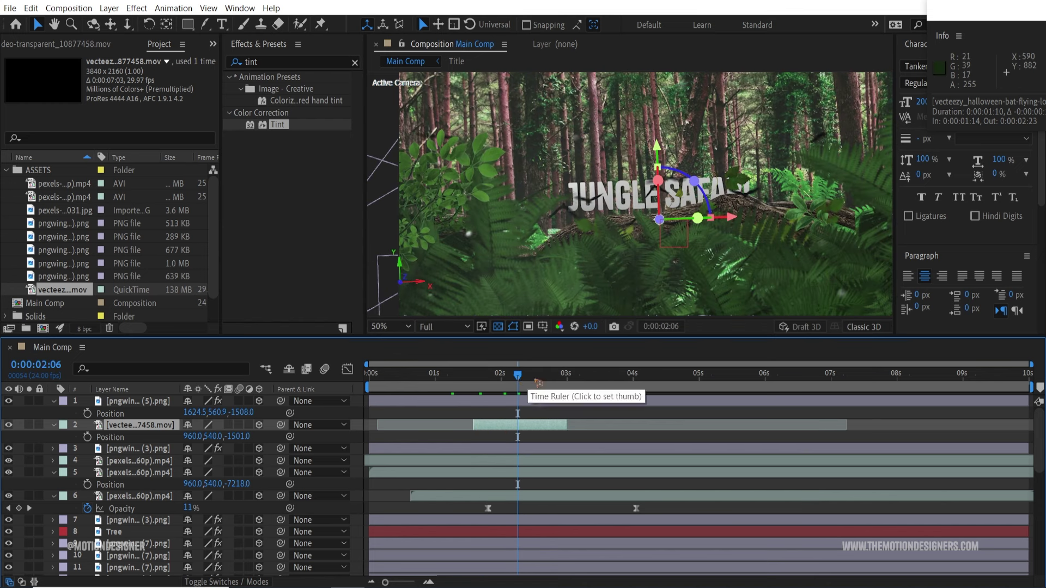
# Set the bat footage's Z position to -2601 and its scale to 37%, and preview the bats from 0:00:01:09.
pyautogui.moveTo(232, 436); pyautogui.dragTo(402, 236)
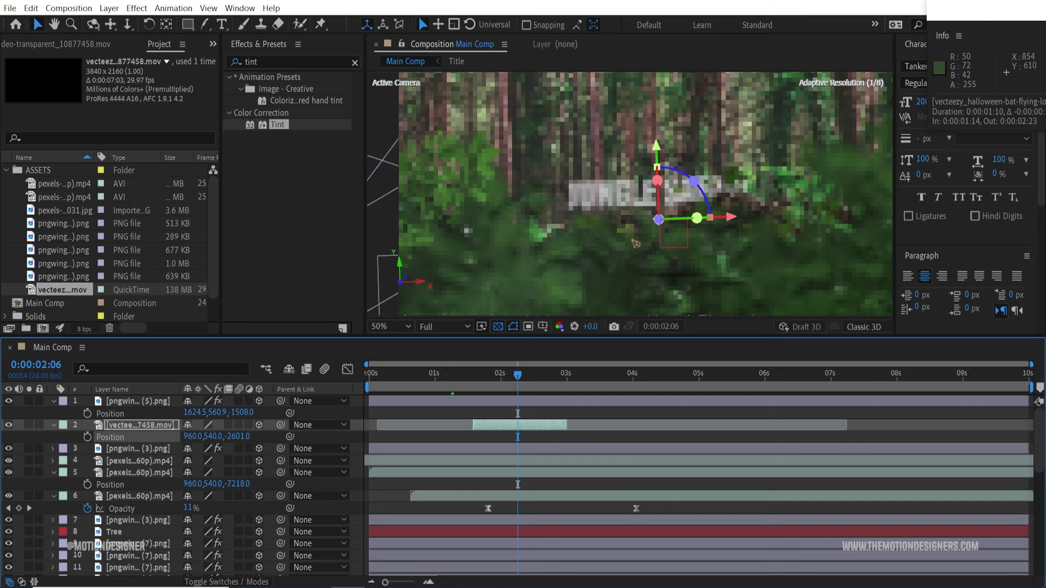
pyautogui.press(',')
pyautogui.press(',')
pyautogui.press(',')
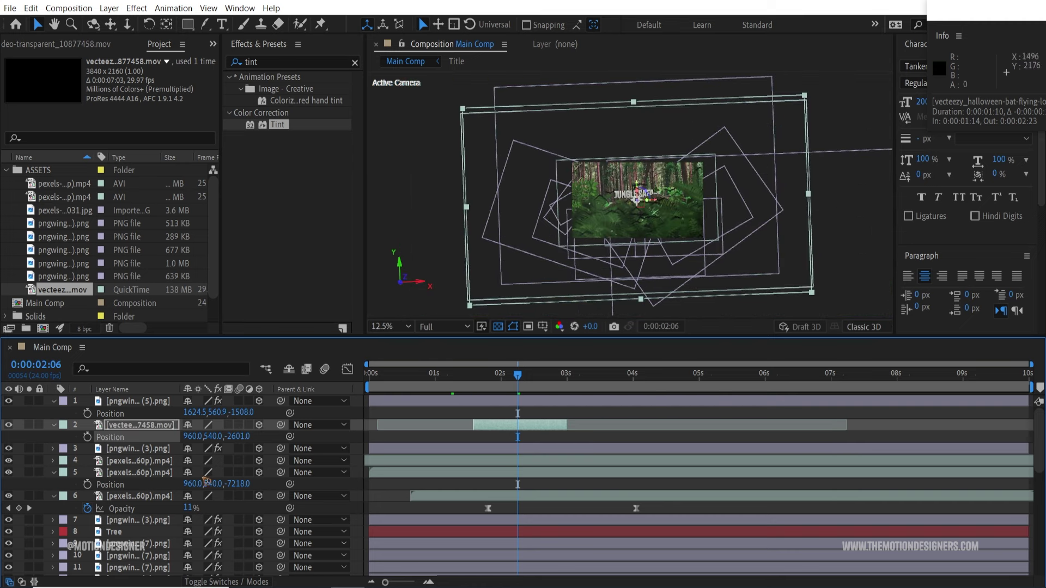
pyautogui.press('s')
pyautogui.moveTo(208, 438); pyautogui.dragTo(179, 438)
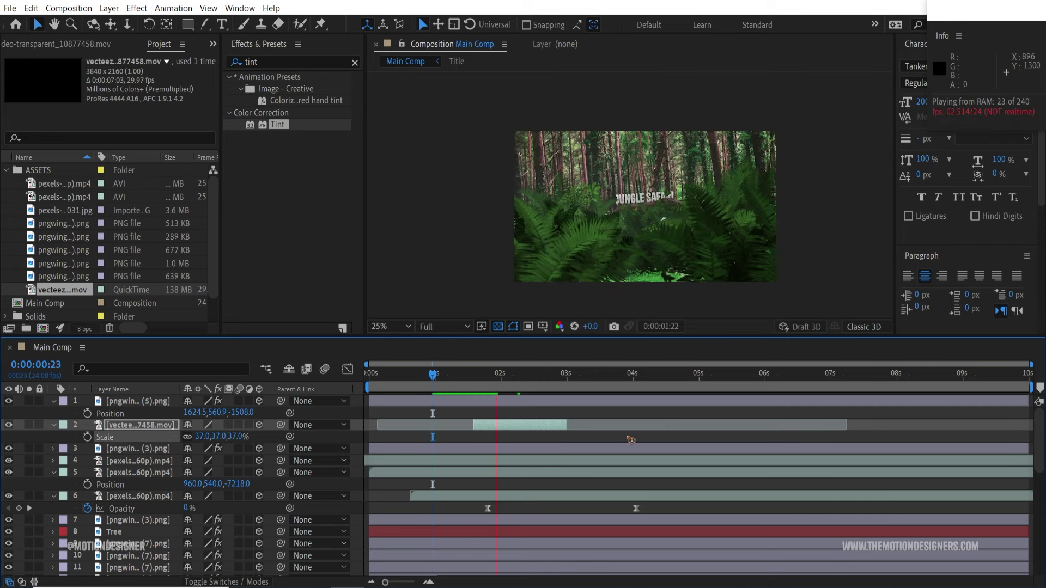
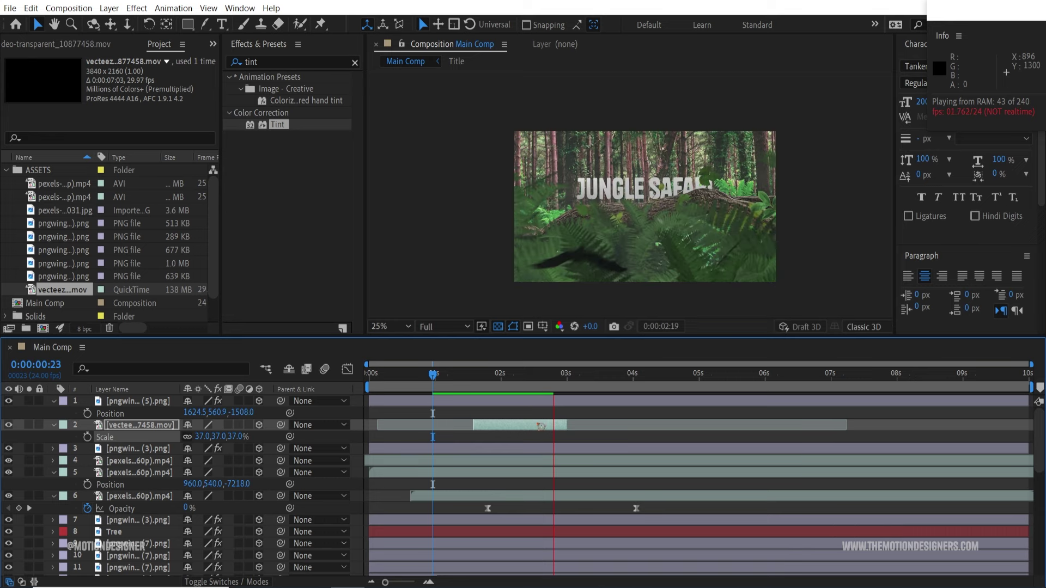
pyautogui.press('space')
pyautogui.click(461, 375)
pyautogui.press('space')
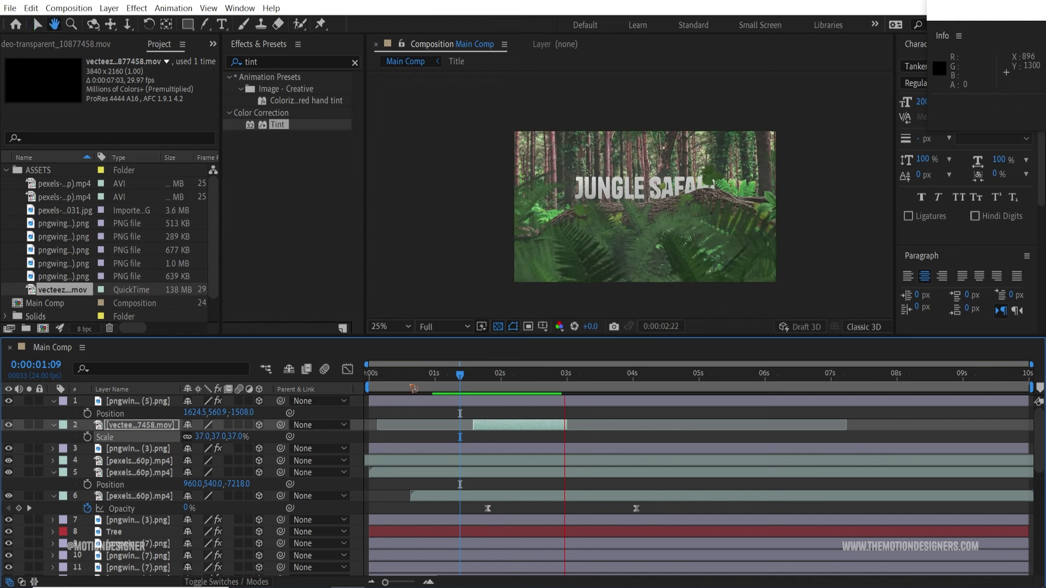
pyautogui.press('space')
# Slide the bat footage earlier to start at about 0:00:01:01 and preview it.
pyautogui.moveTo(415, 377); pyautogui.dragTo(459, 396)
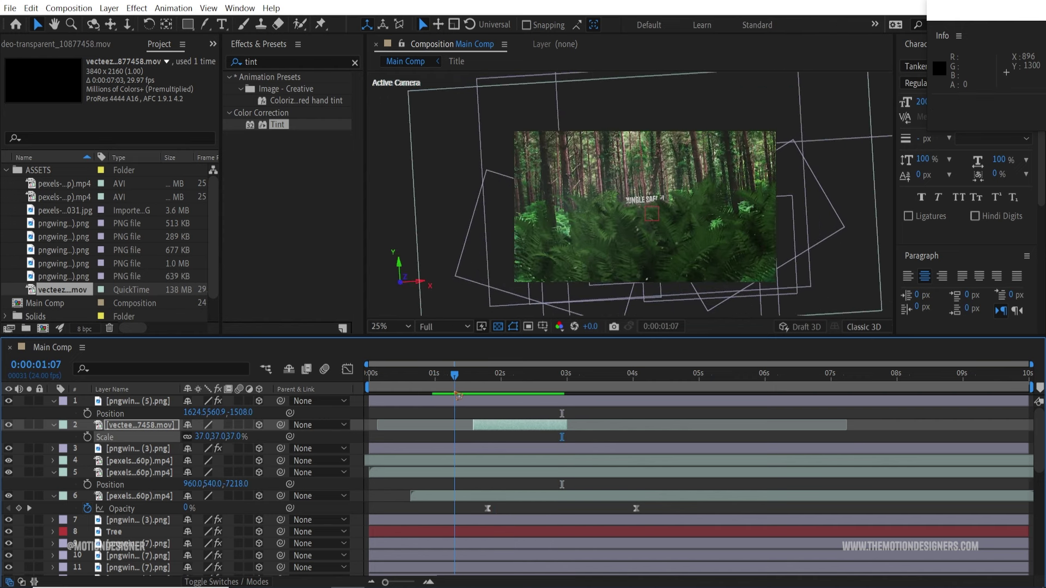
pyautogui.moveTo(509, 428); pyautogui.dragTo(480, 429)
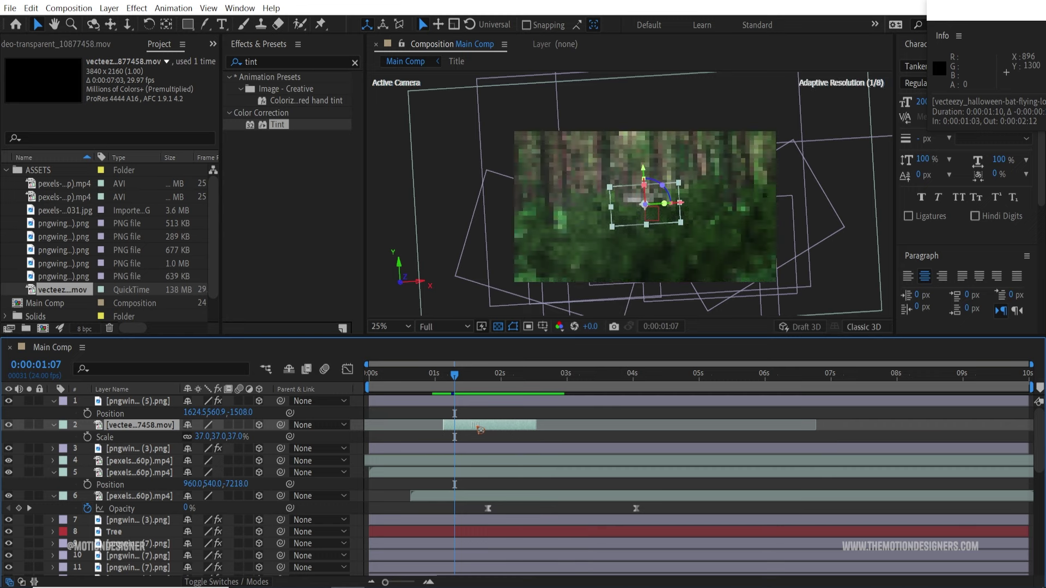
pyautogui.press('space')
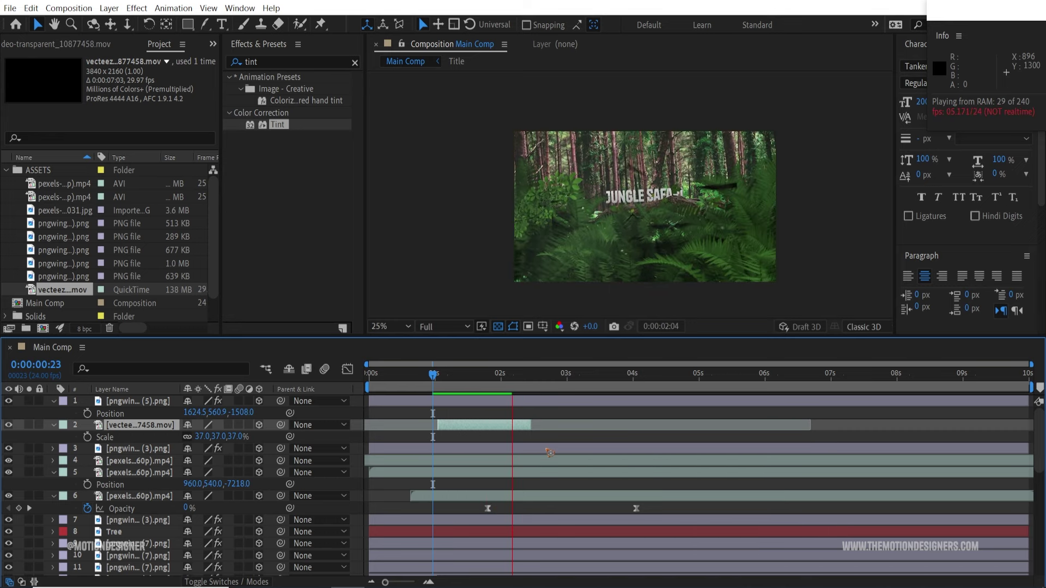
pyautogui.press('space')
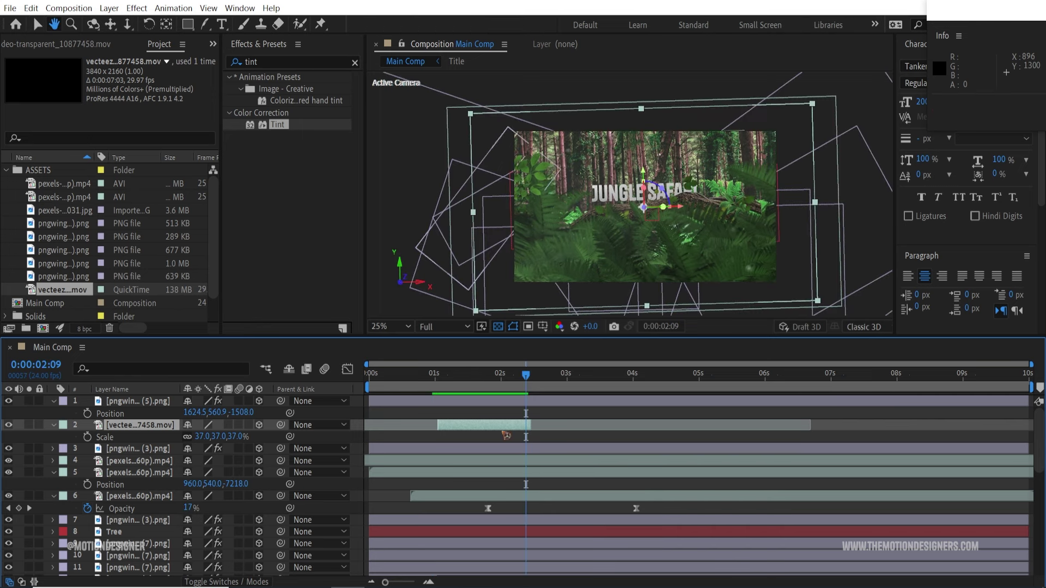
# Scale the bat footage up to 66.9% at 0:00:02:02 and preview it from 0:00:00:22.
pyautogui.moveTo(480, 376); pyautogui.dragTo(511, 386)
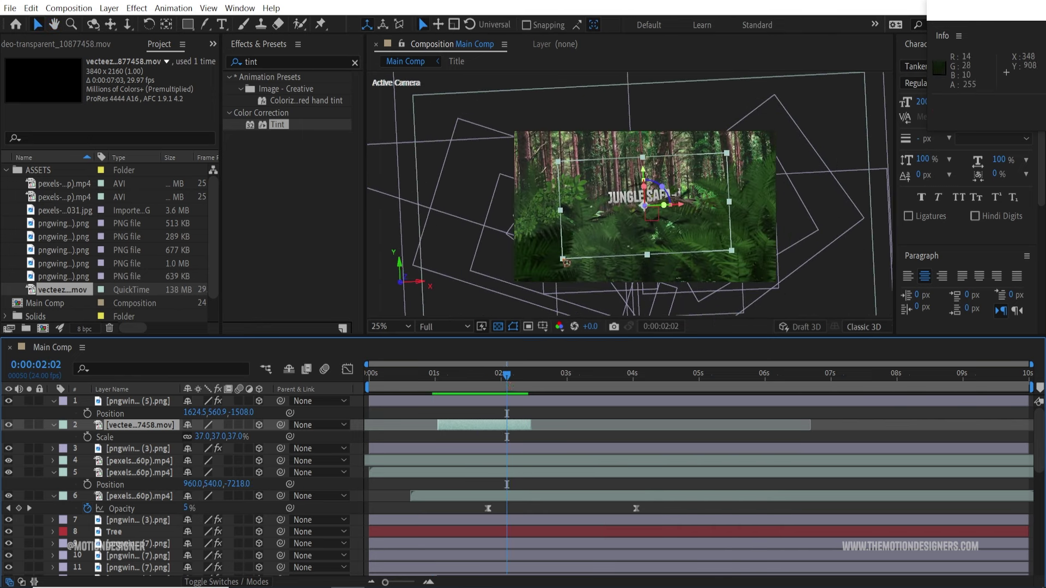
pyautogui.moveTo(563, 258); pyautogui.dragTo(518, 290)
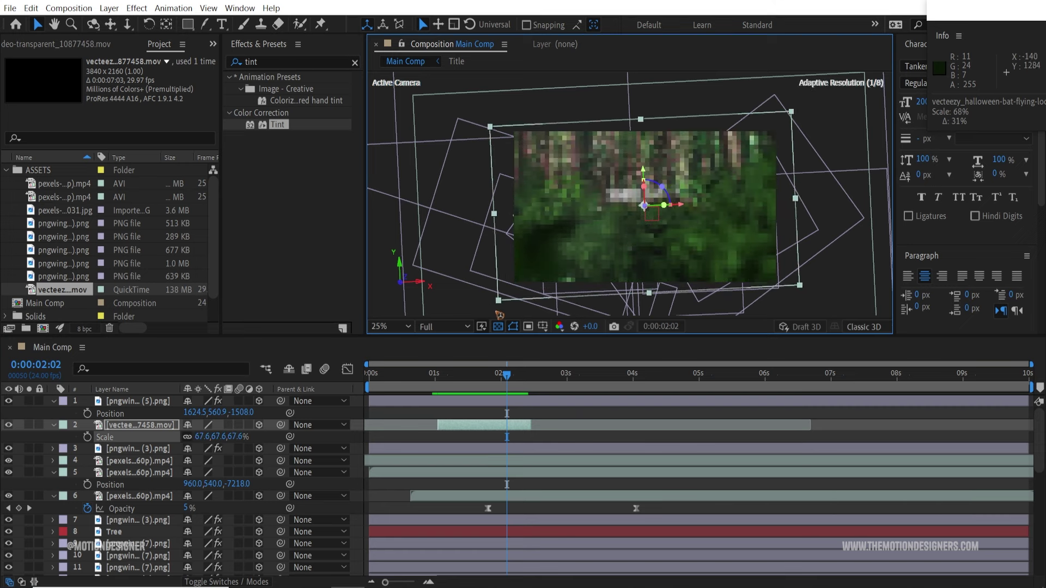
pyautogui.click(431, 375)
pyautogui.press('space')
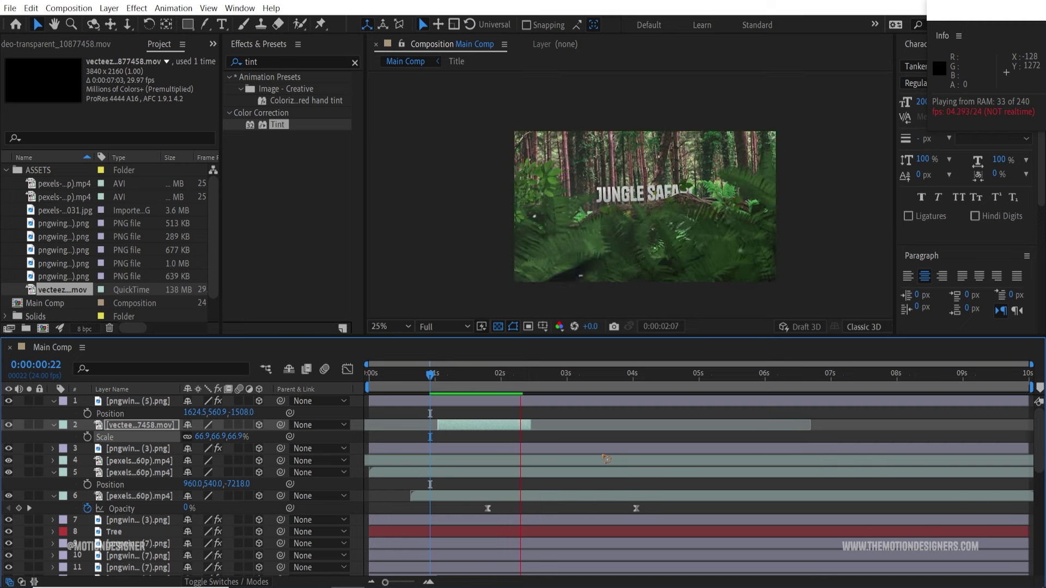
pyautogui.press('space')
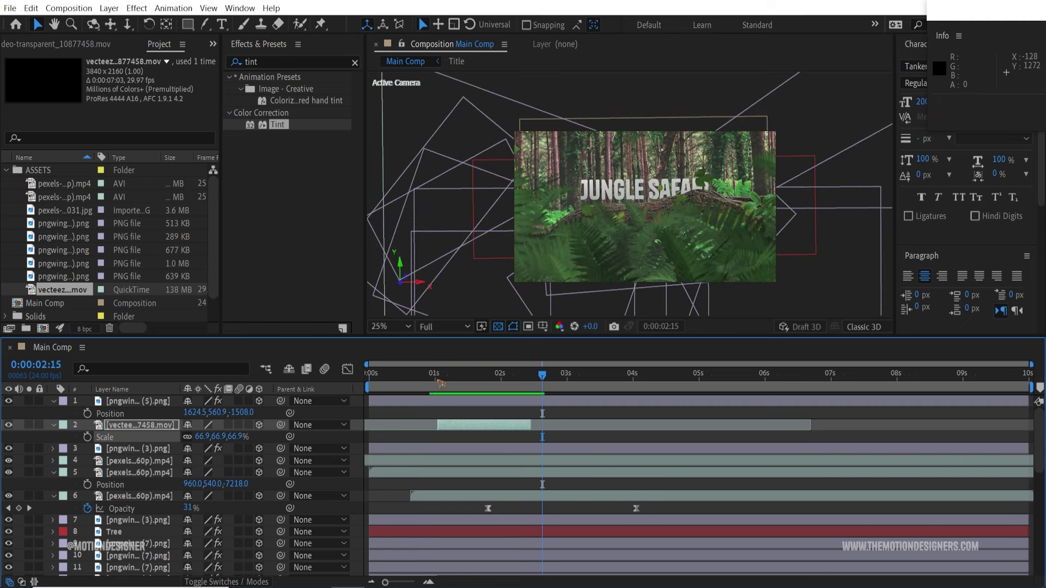
# Add Position keyframes to Camera 1 at 0:00:02:00 and about 0:00:02:09.
pyautogui.moveTo(439, 377); pyautogui.dragTo(509, 391)
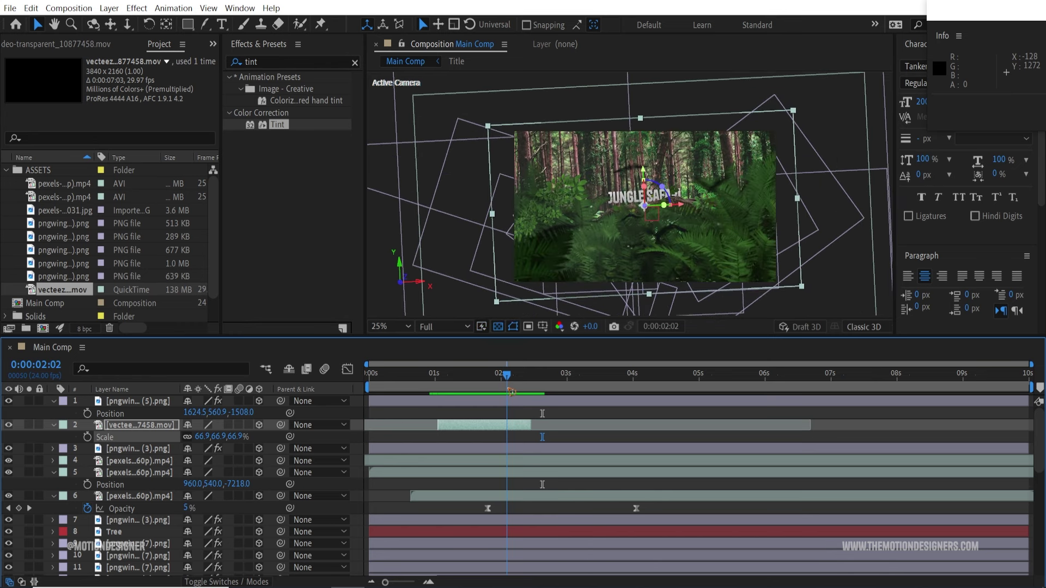
pyautogui.press('u')
pyautogui.scroll(-5, 143, 545)
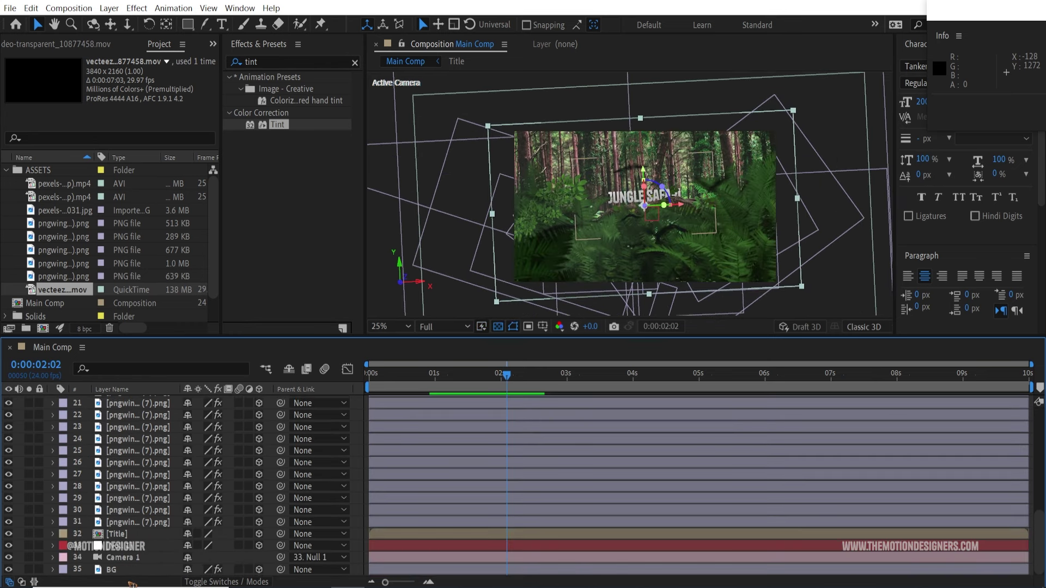
pyautogui.click(141, 559)
pyautogui.press('p')
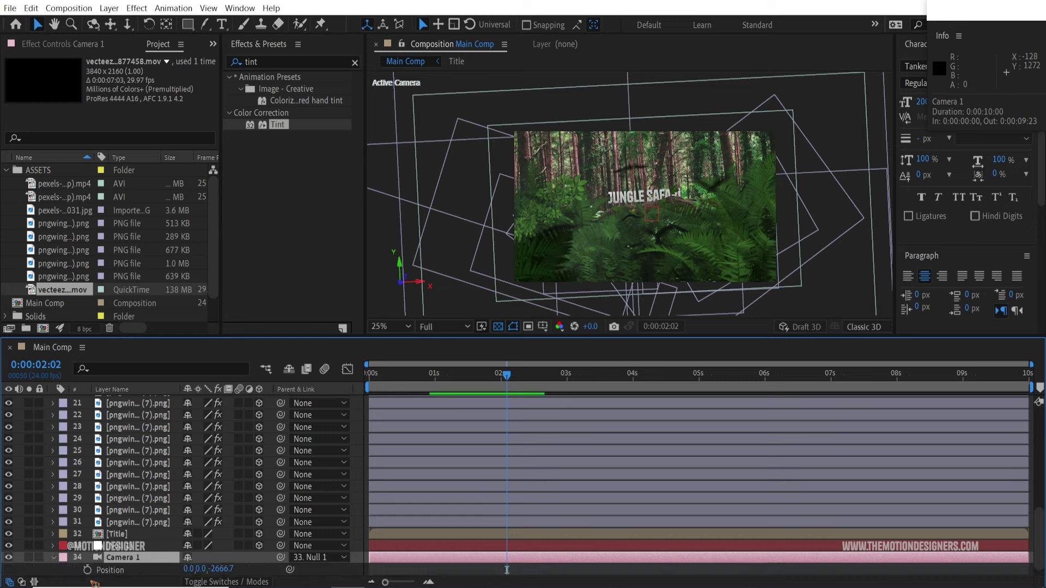
pyautogui.hotkey('alt', 'shift', 'p')
pyautogui.moveTo(507, 375)
pyautogui.mouseDown()
pyautogui.moveTo(530, 384)
pyautogui.moveTo(483, 378)
pyautogui.moveTo(501, 382)
pyautogui.mouseUp()
pyautogui.moveTo(508, 570); pyautogui.dragTo(501, 571)
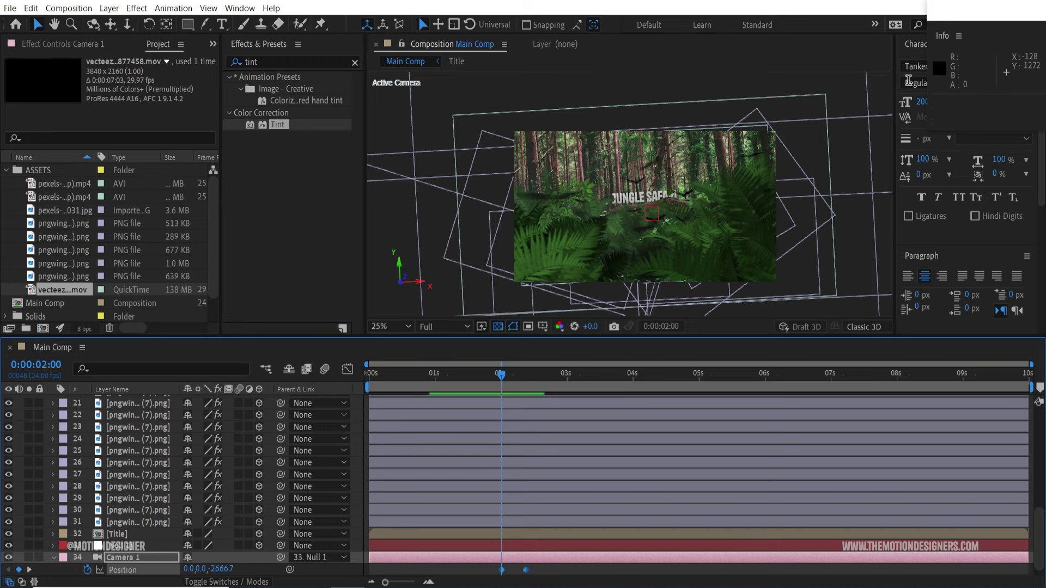
# Apply the Wiggler to Camera 1's Position keyframes with Spatial Path, Jagged noise, All Independently, frequency 30 per second and magnitude 15.
pyautogui.moveTo(1016, 16); pyautogui.dragTo(814, 34)
pyautogui.click(859, 30)
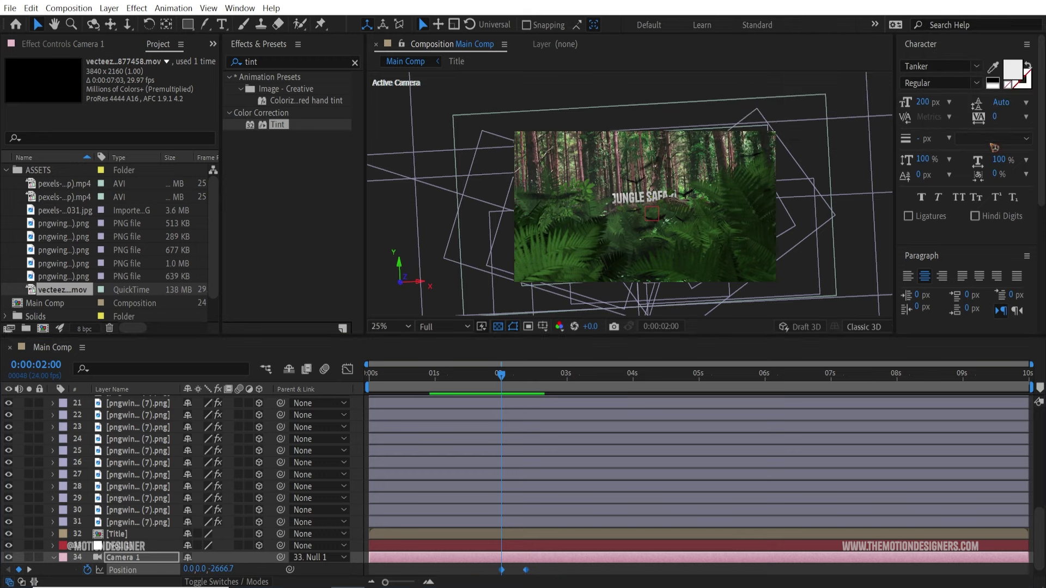
pyautogui.scroll(-4, 975, 281)
pyautogui.scroll(-1, 978, 282)
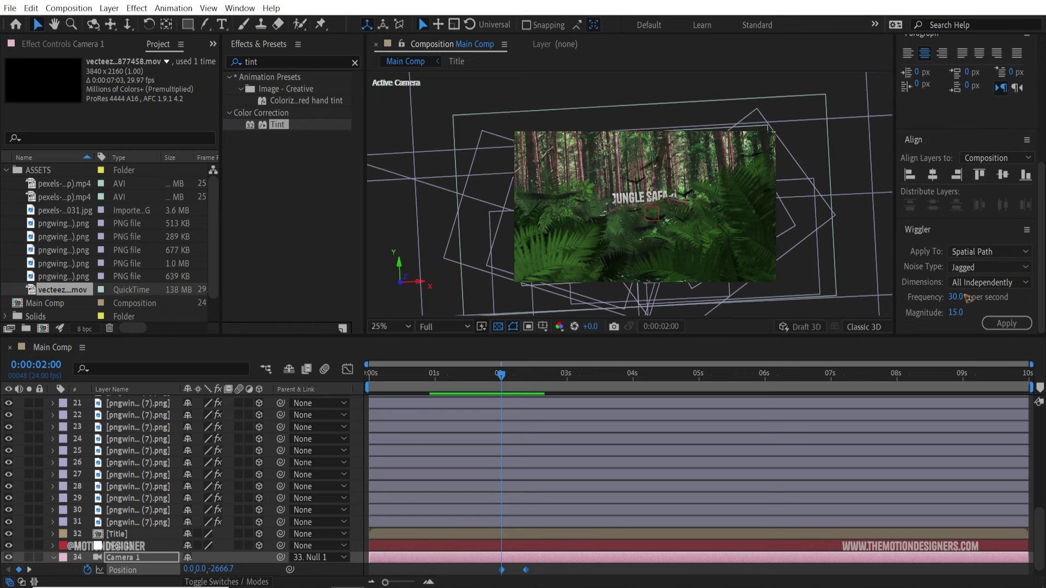
pyautogui.scroll(-1, 543, 579)
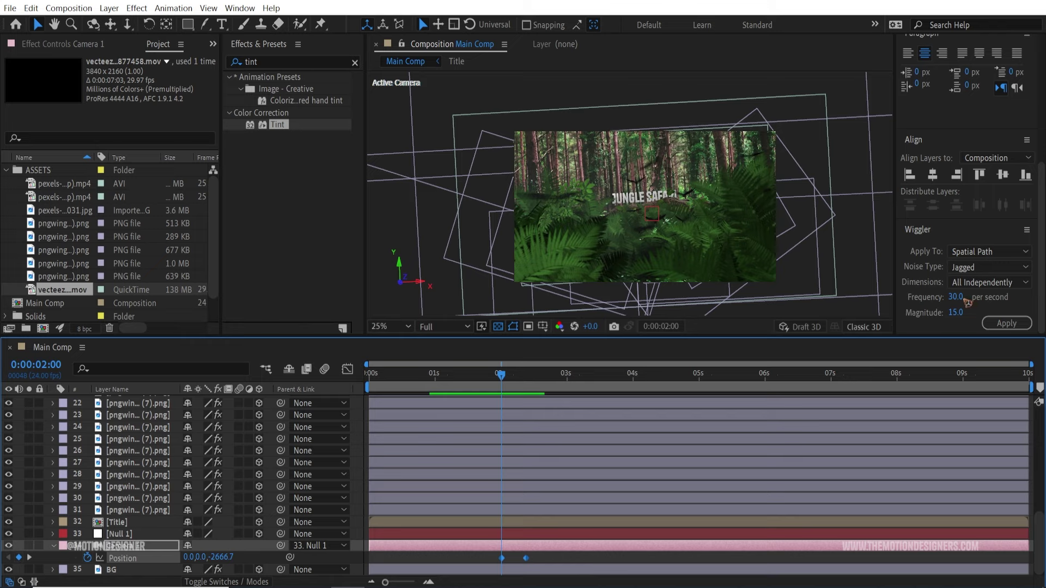
pyautogui.click(1007, 324)
# Preview the camera shake as the bats fly past, replaying from points between 0:00:01:11 and 0:00:01:21.
pyautogui.click(488, 379)
pyautogui.press('space')
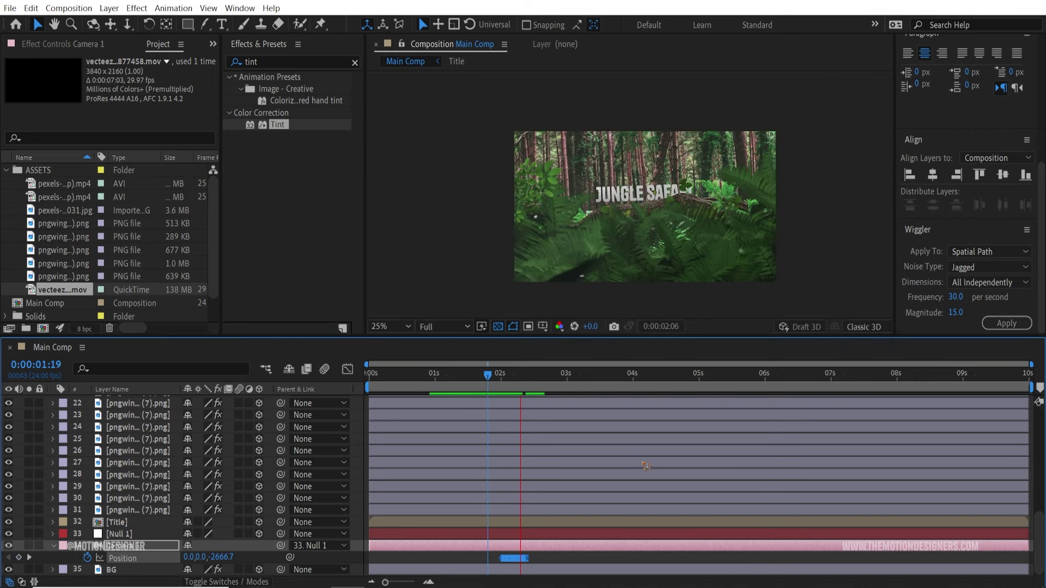
pyautogui.click(466, 389)
pyautogui.press('space')
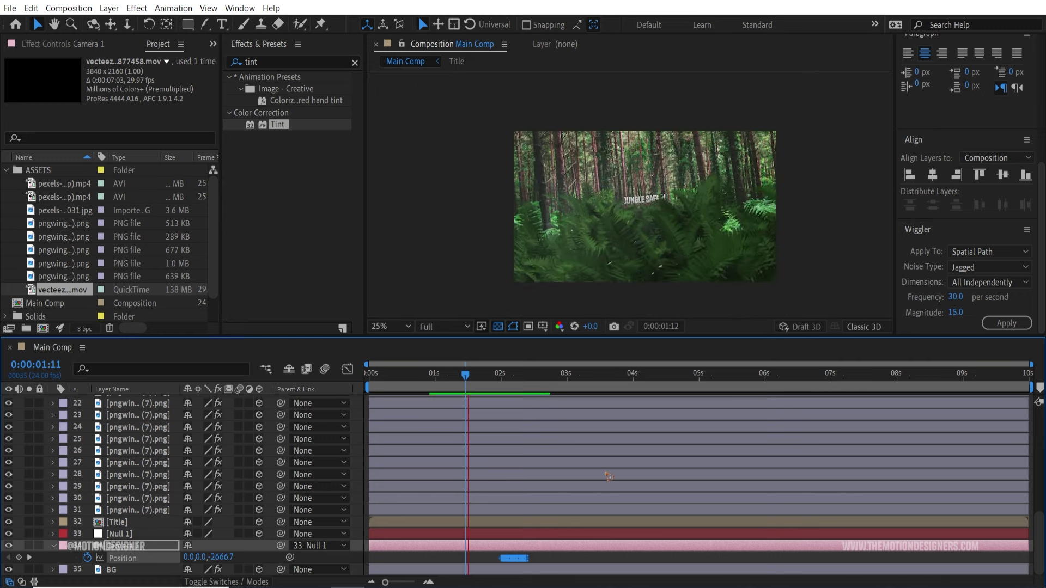
pyautogui.press('space')
pyautogui.click(493, 378)
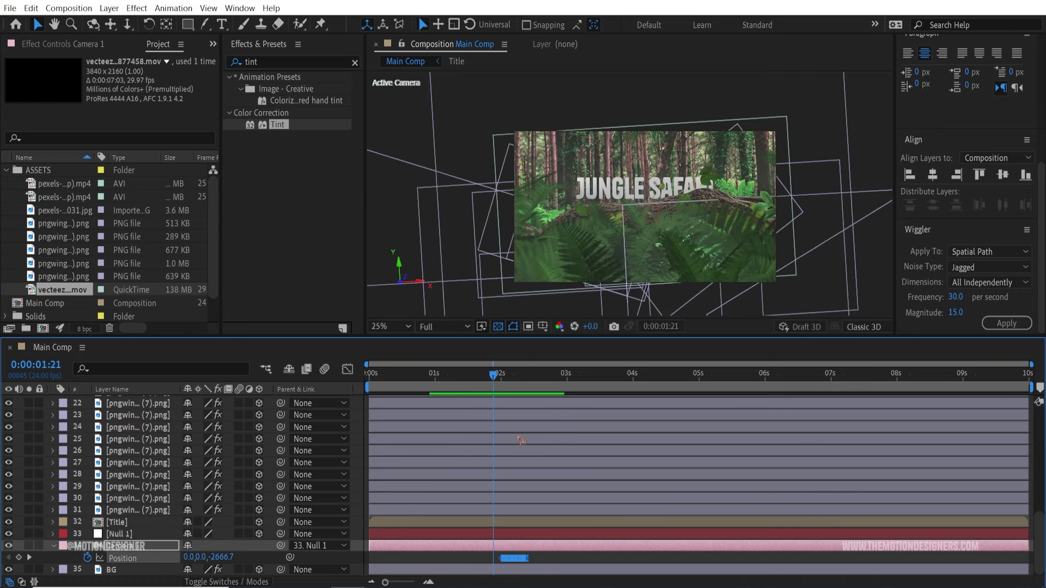
pyautogui.press('space')
pyautogui.press('space')
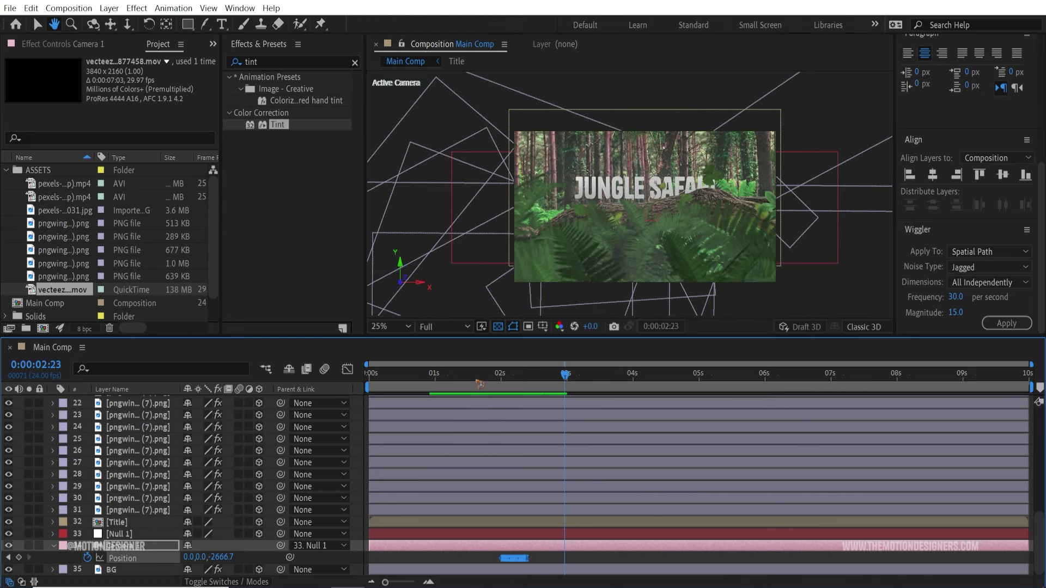
pyautogui.click(477, 380)
pyautogui.press('space')
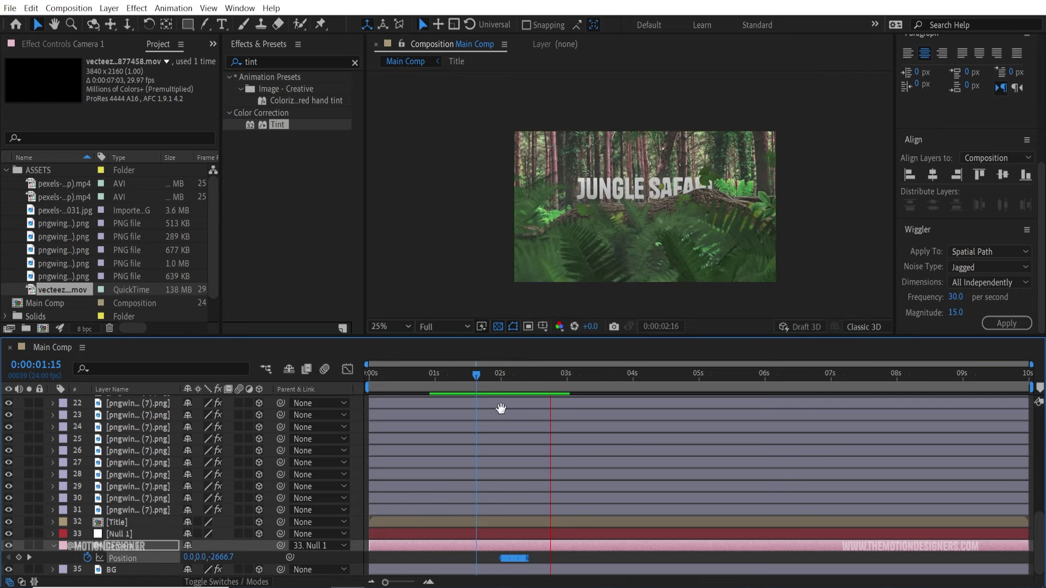
pyautogui.press('space')
pyautogui.click(471, 380)
pyautogui.press('space')
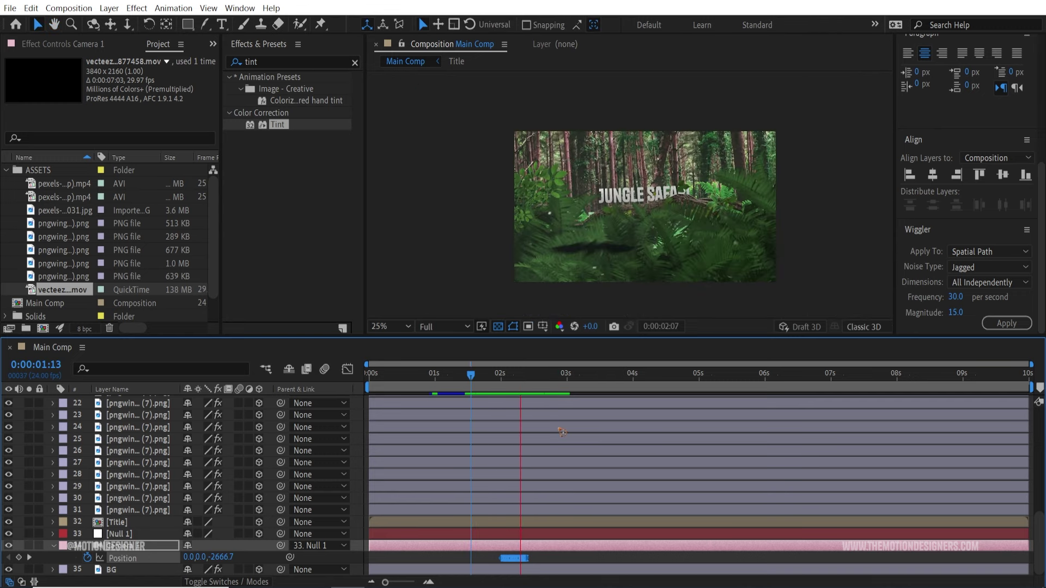
pyautogui.press('space')
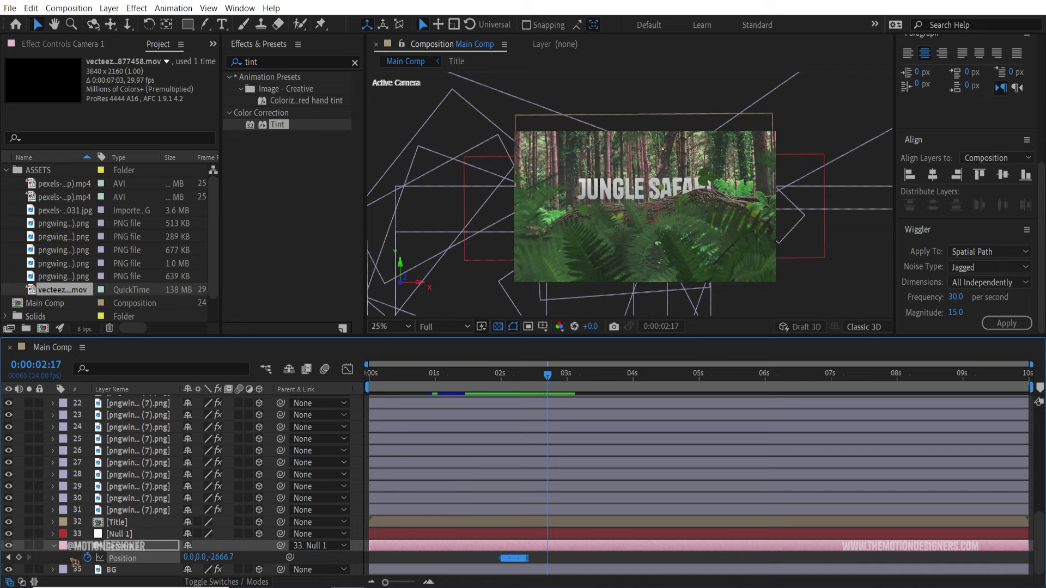
# Collapse Camera 1's properties and enable motion blur on layers 6 through 33, from the third pexels footage down to Null 1.
pyautogui.click(54, 546)
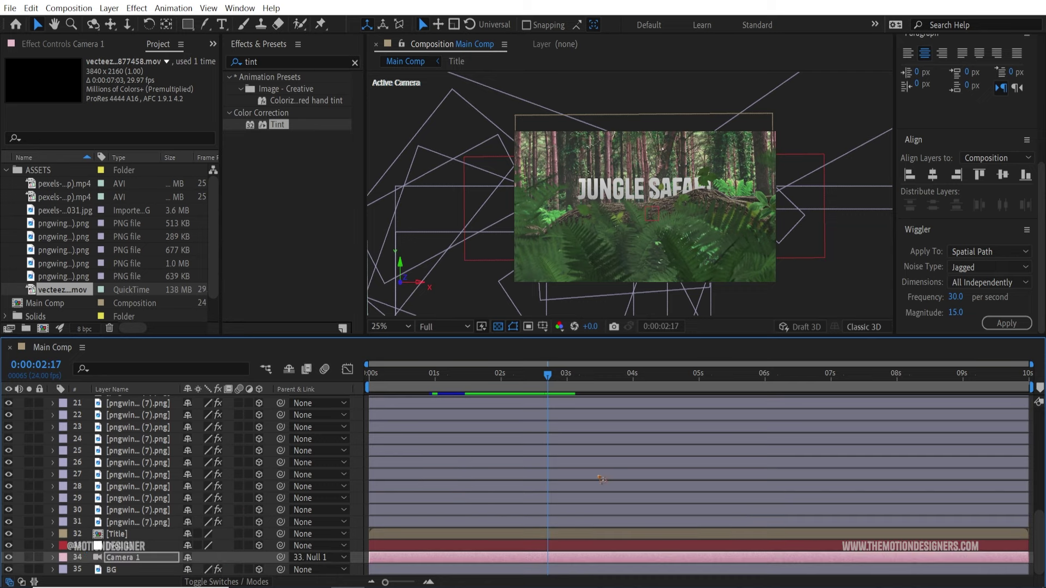
pyautogui.scroll(5, 602, 480)
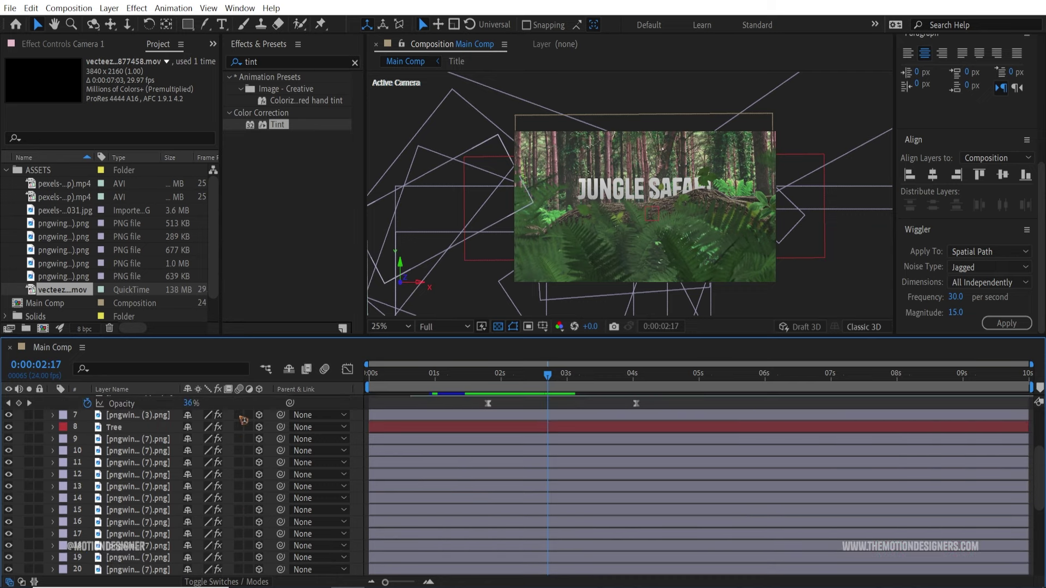
pyautogui.moveTo(241, 416); pyautogui.dragTo(250, 548)
pyautogui.scroll(-4, 248, 523)
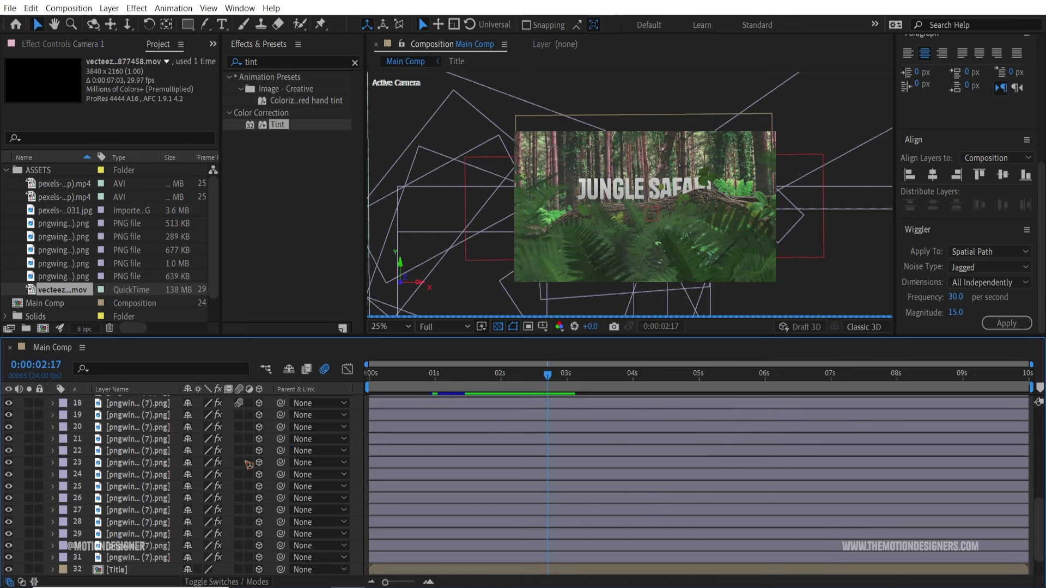
pyautogui.press('`')
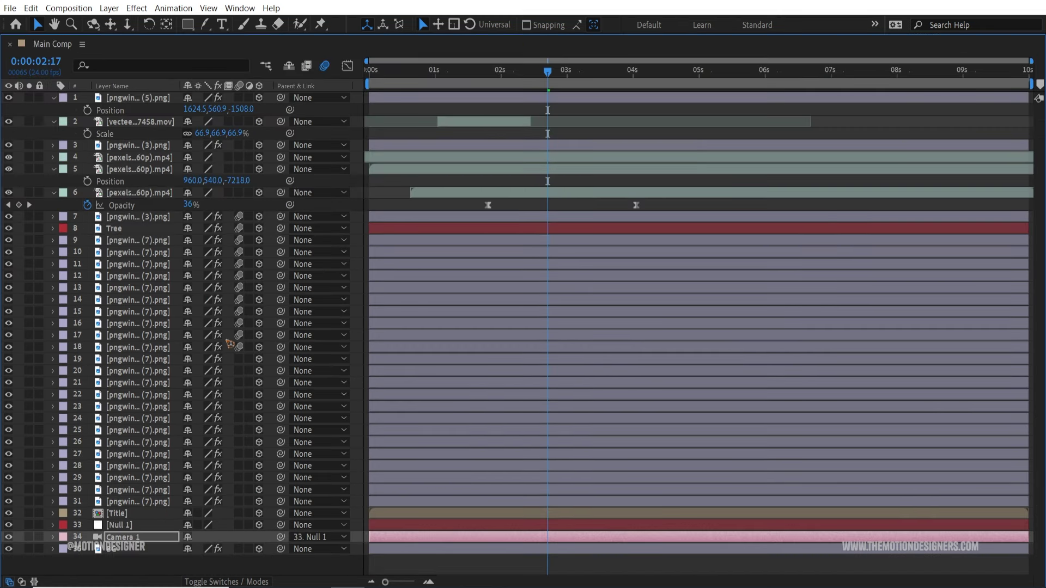
pyautogui.moveTo(244, 365); pyautogui.dragTo(247, 544)
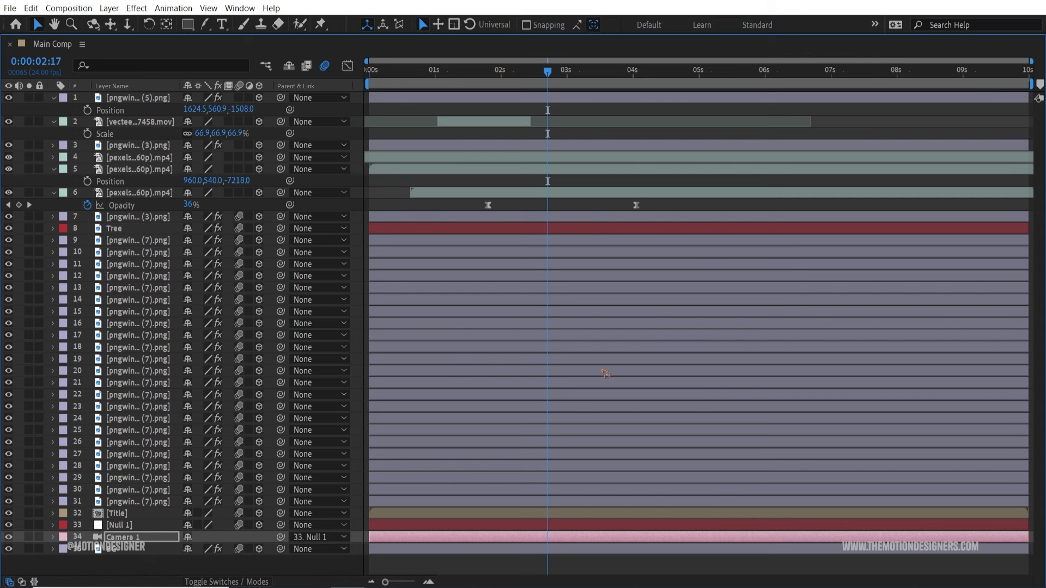
pyautogui.press('`')
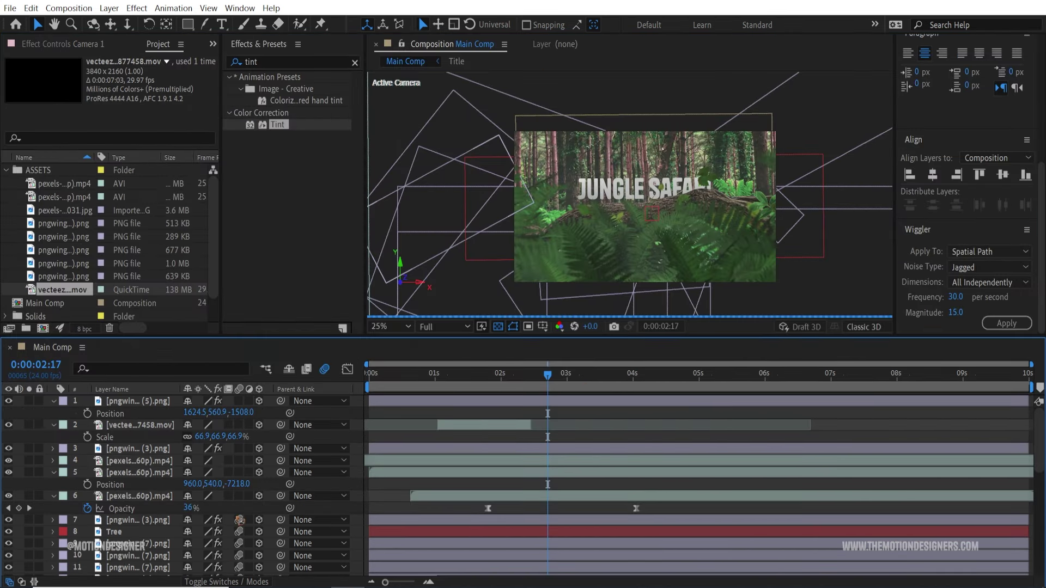
pyautogui.click(240, 496)
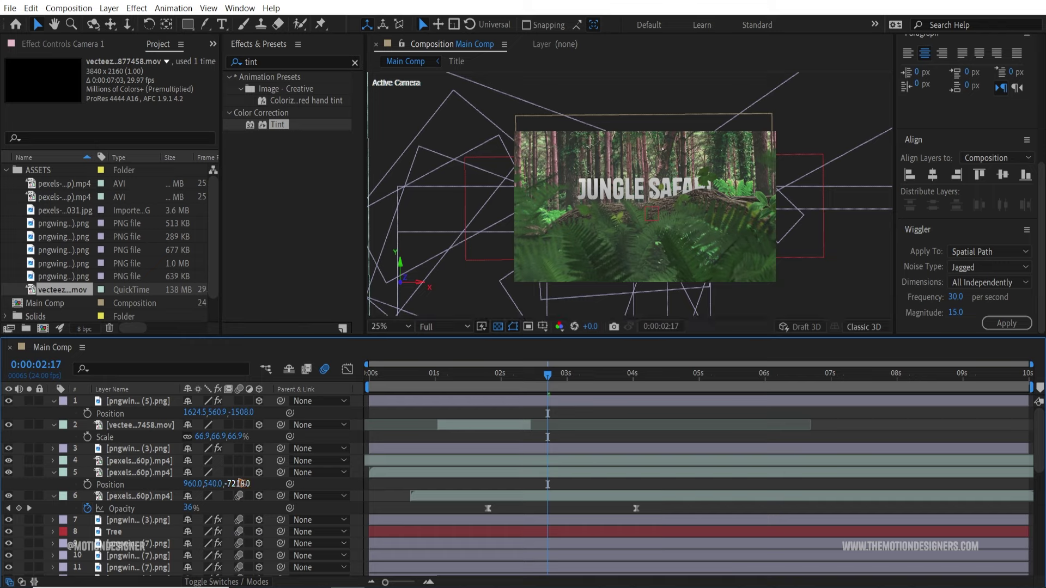